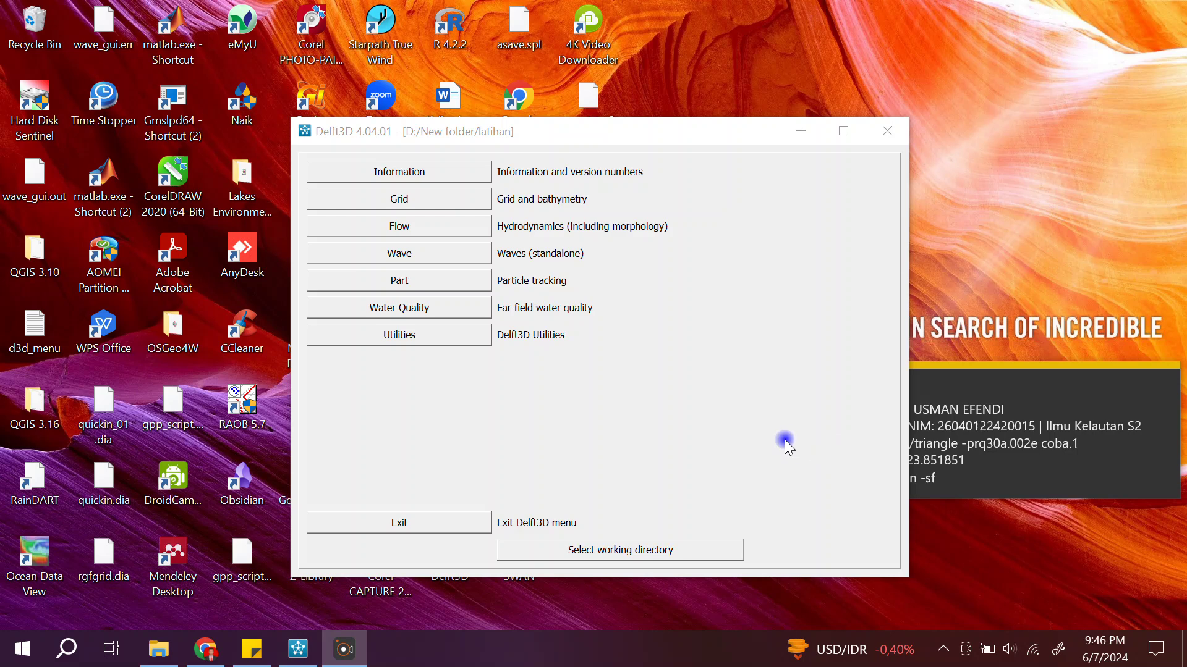
- Look at the working directory selection and leave it without choosing another folder
{"action": "left_click", "coordinate": [572, 552]}
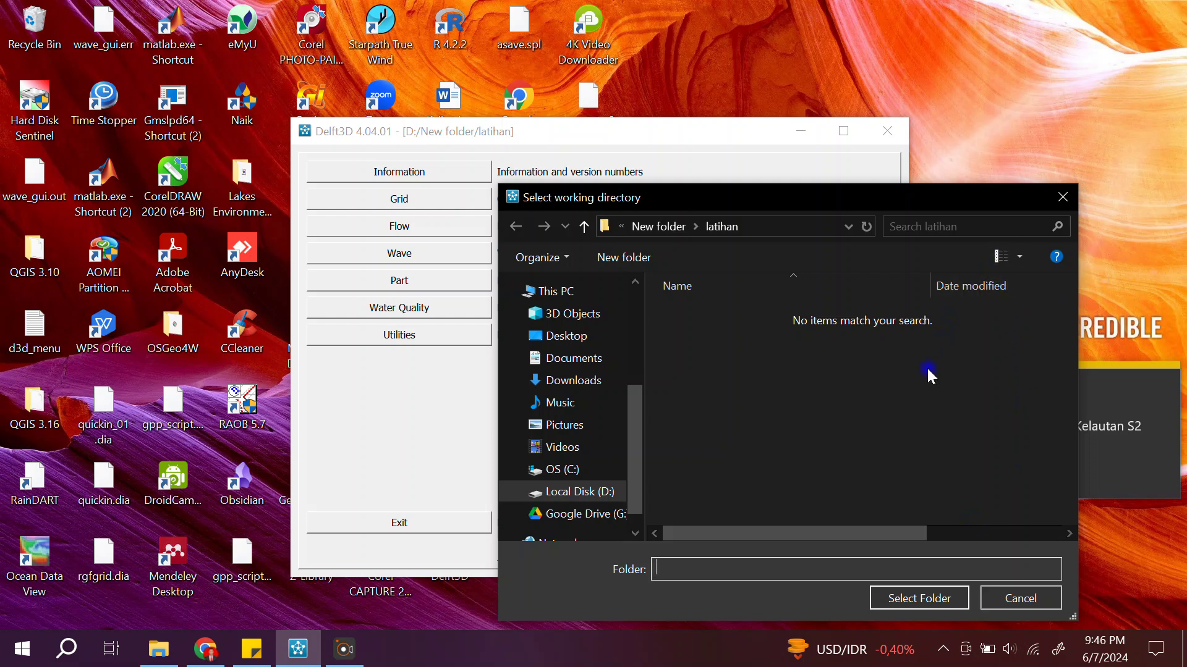
{"action": "left_click", "coordinate": [1062, 197]}
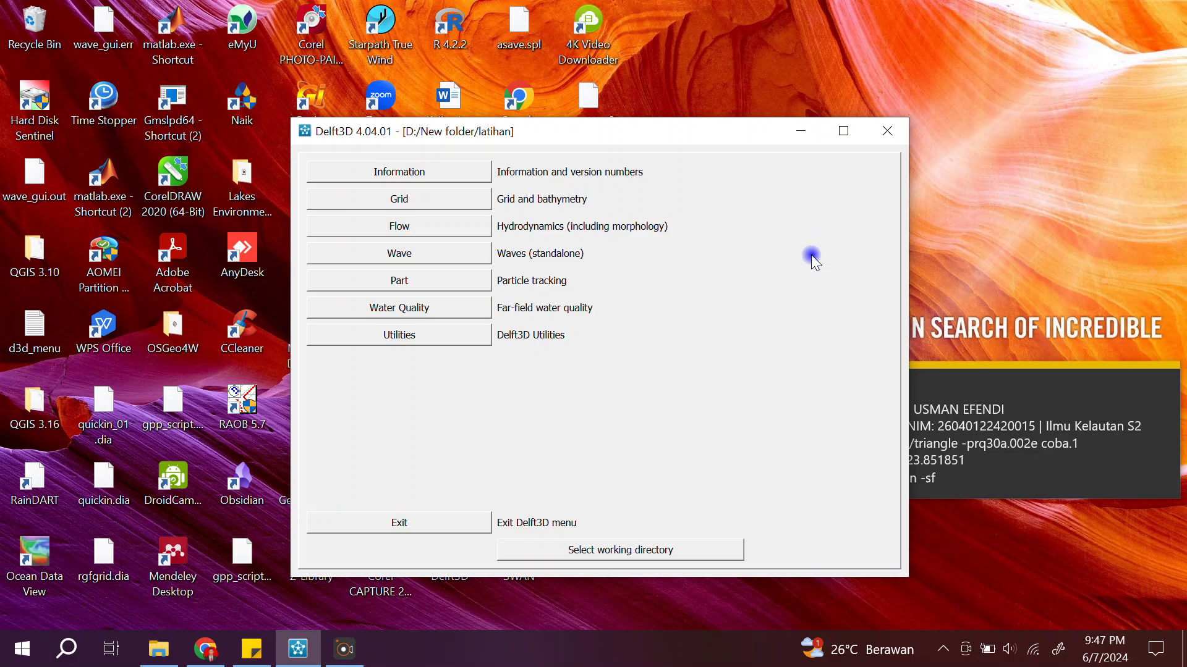
- Switch to File Explorer, view the manuals folder under C:\Program Files\Deltares\Delft3D 4.04.01, and return to the Delft3D menu
{"action": "left_click", "coordinate": [160, 648]}
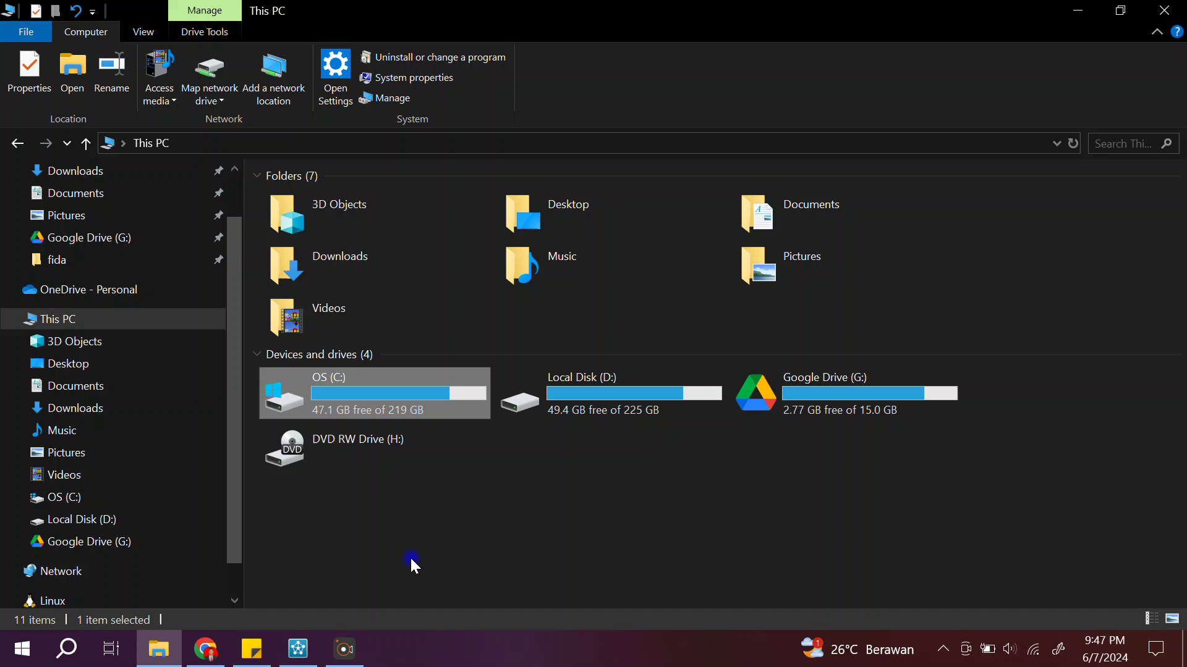
{"action": "double_click", "coordinate": [406, 389]}
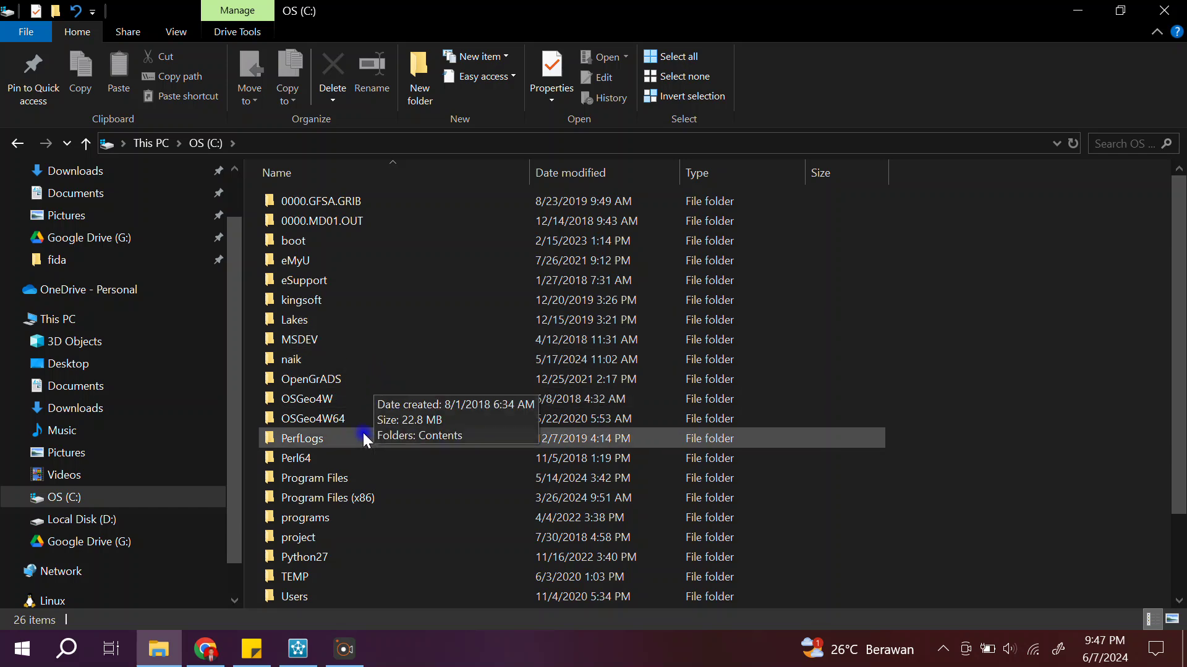
{"action": "double_click", "coordinate": [346, 481]}
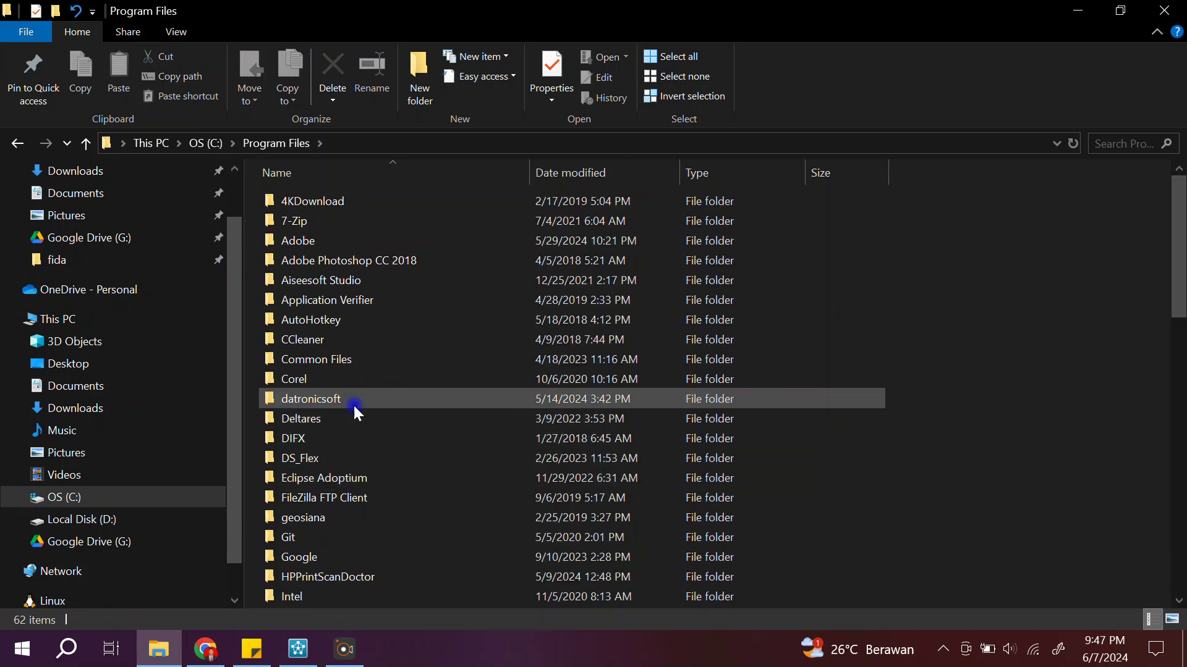
{"action": "left_click", "coordinate": [334, 415]}
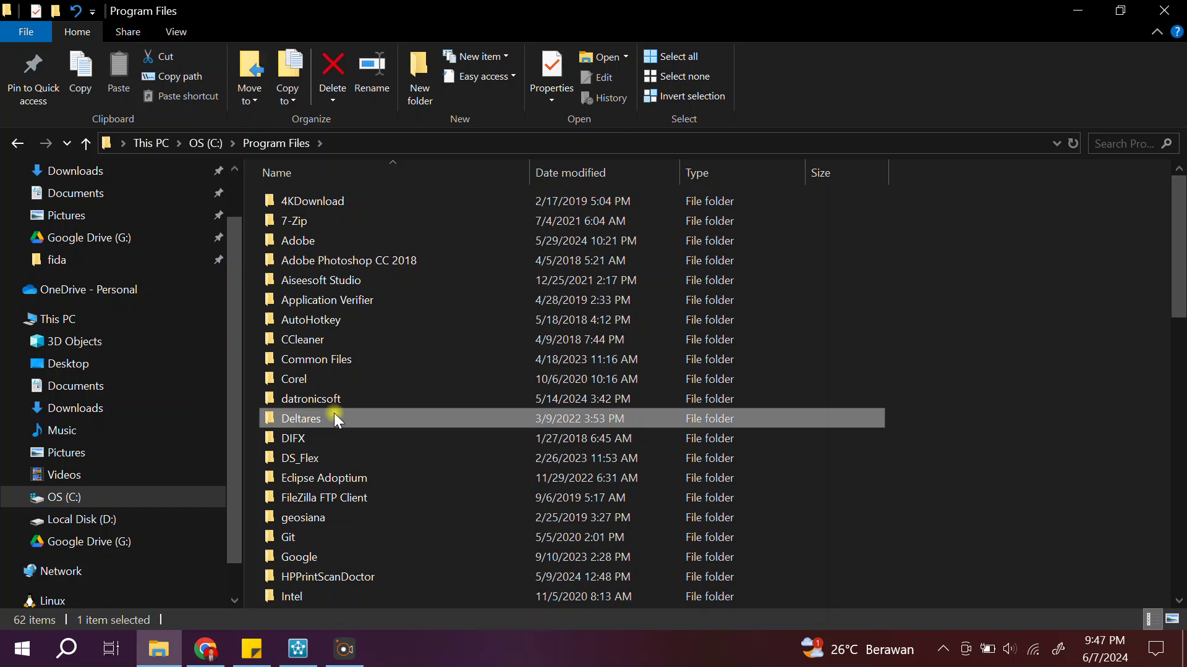
{"action": "double_click", "coordinate": [334, 414]}
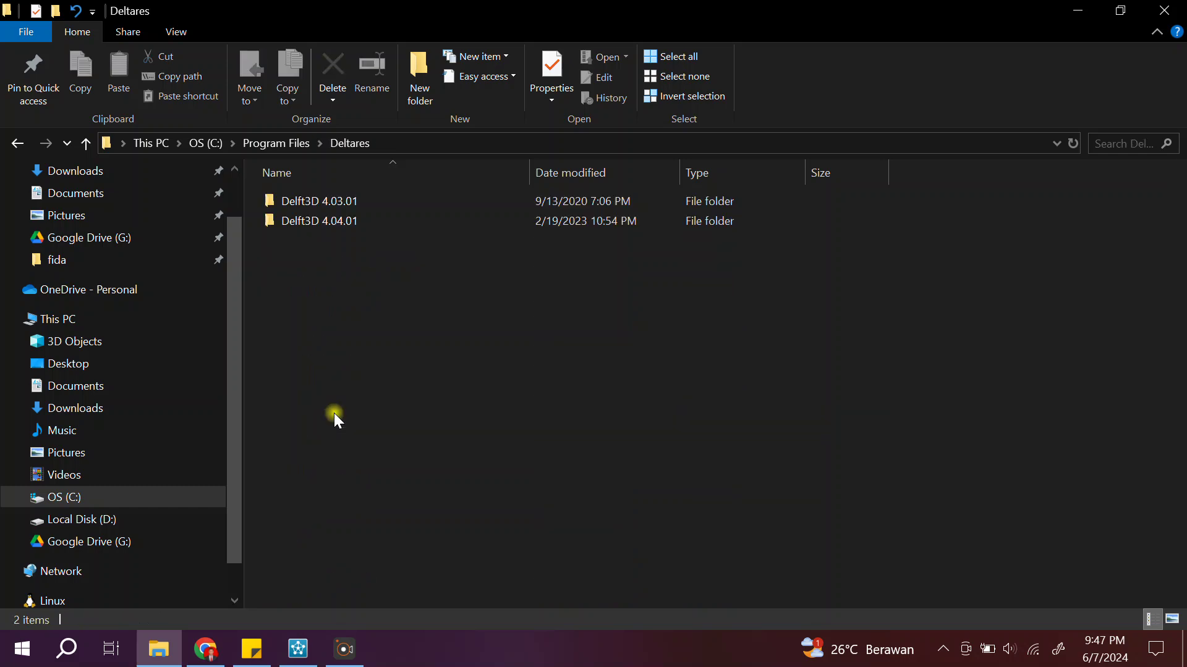
{"action": "double_click", "coordinate": [380, 233]}
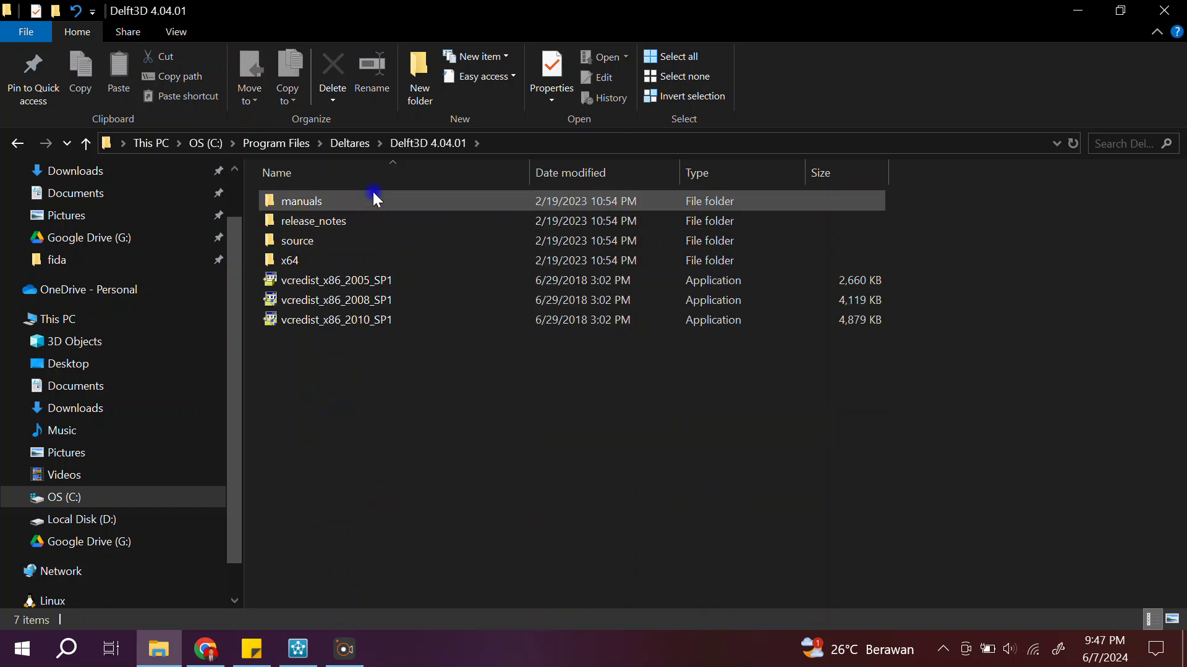
{"action": "double_click", "coordinate": [374, 199]}
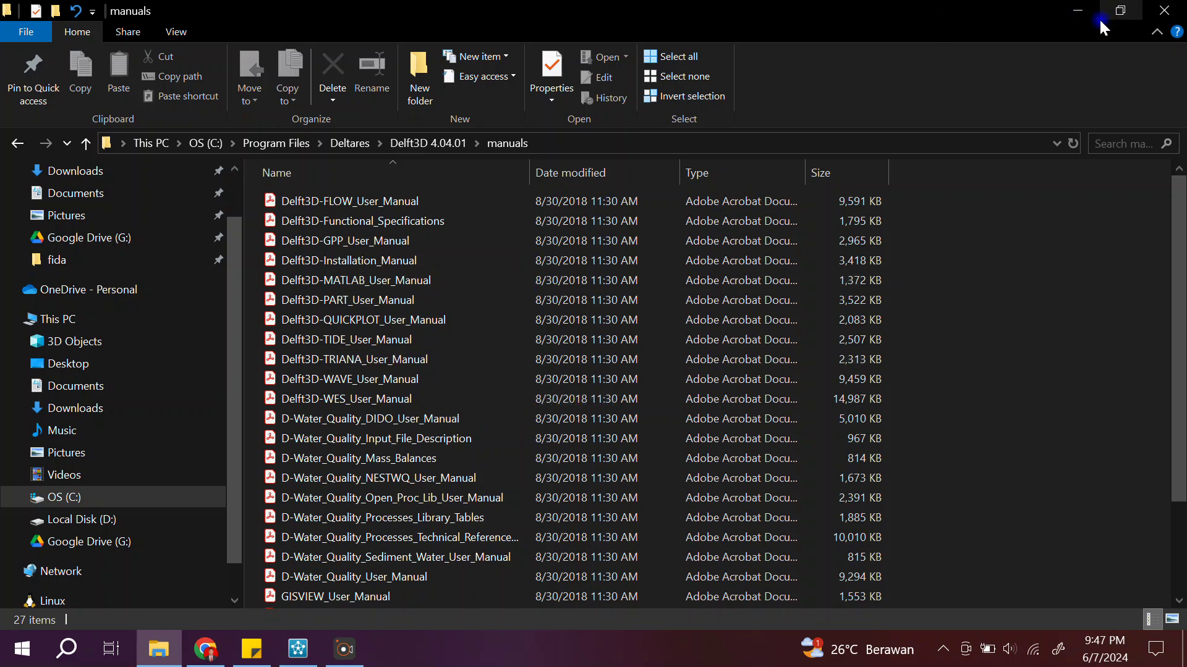
{"action": "left_click", "coordinate": [1079, 13]}
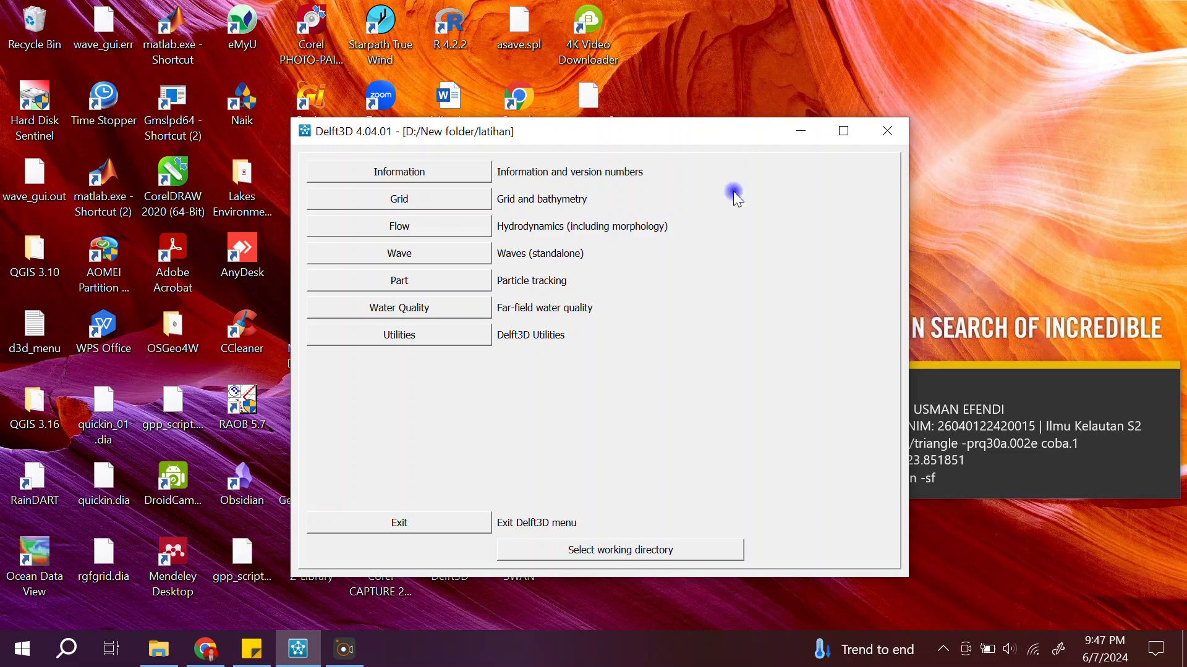
- Open the FLOW input editor from the hydrodynamics module and show the Description section
{"action": "left_click", "coordinate": [417, 227]}
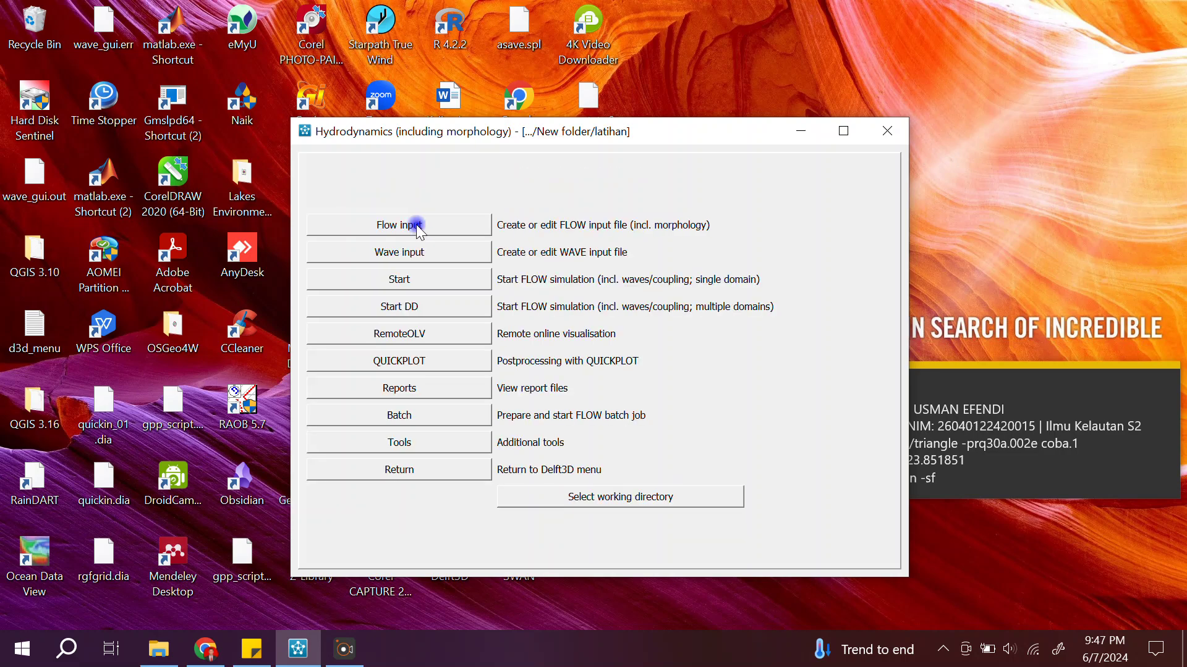
{"action": "left_click", "coordinate": [416, 226]}
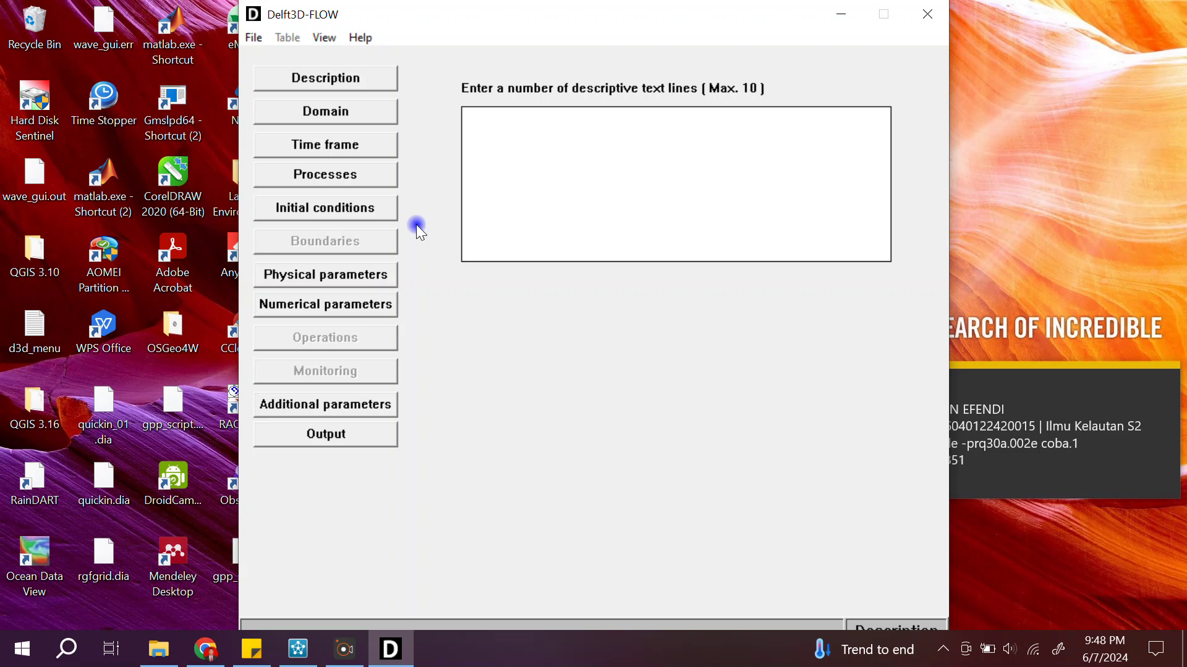
{"action": "left_click", "coordinate": [376, 82]}
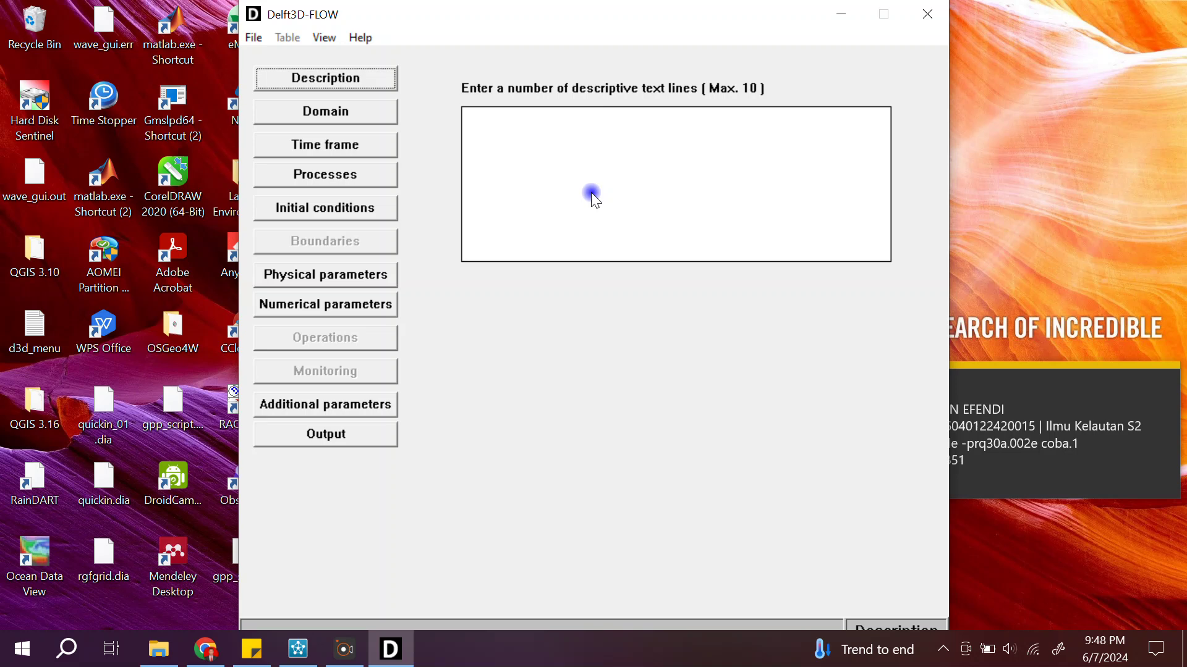
- Load grid2.grd as the domain grid and grid2.enc as its grid enclosure from the latihan folder
{"action": "left_click", "coordinate": [326, 108]}
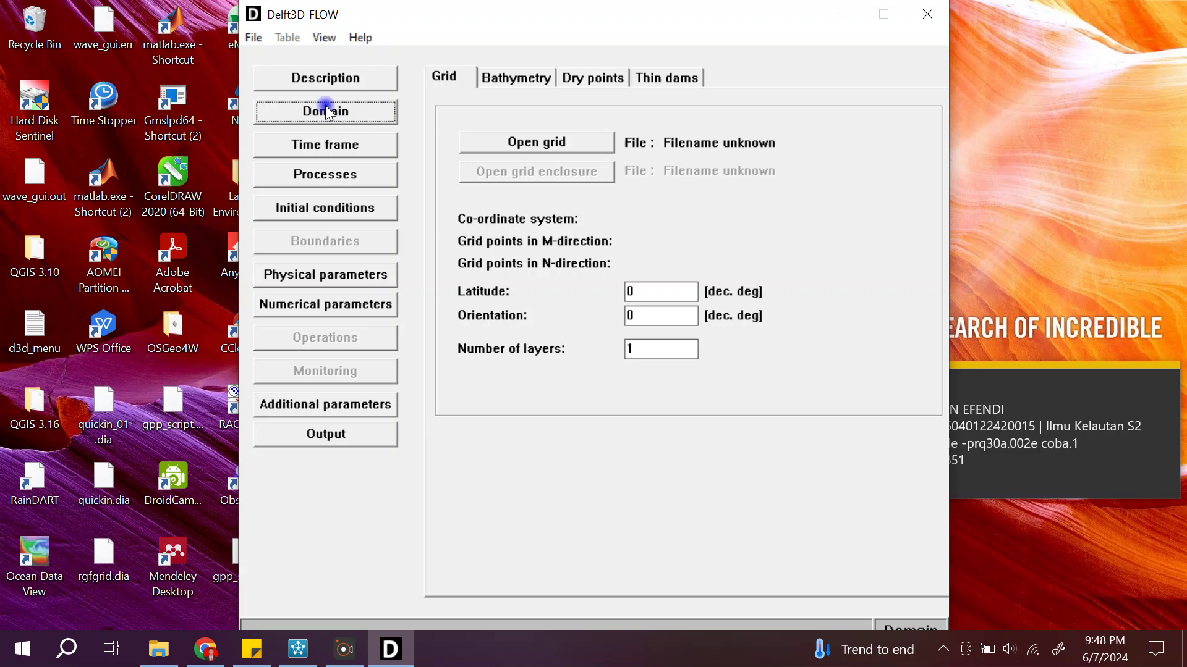
{"action": "left_click", "coordinate": [573, 141]}
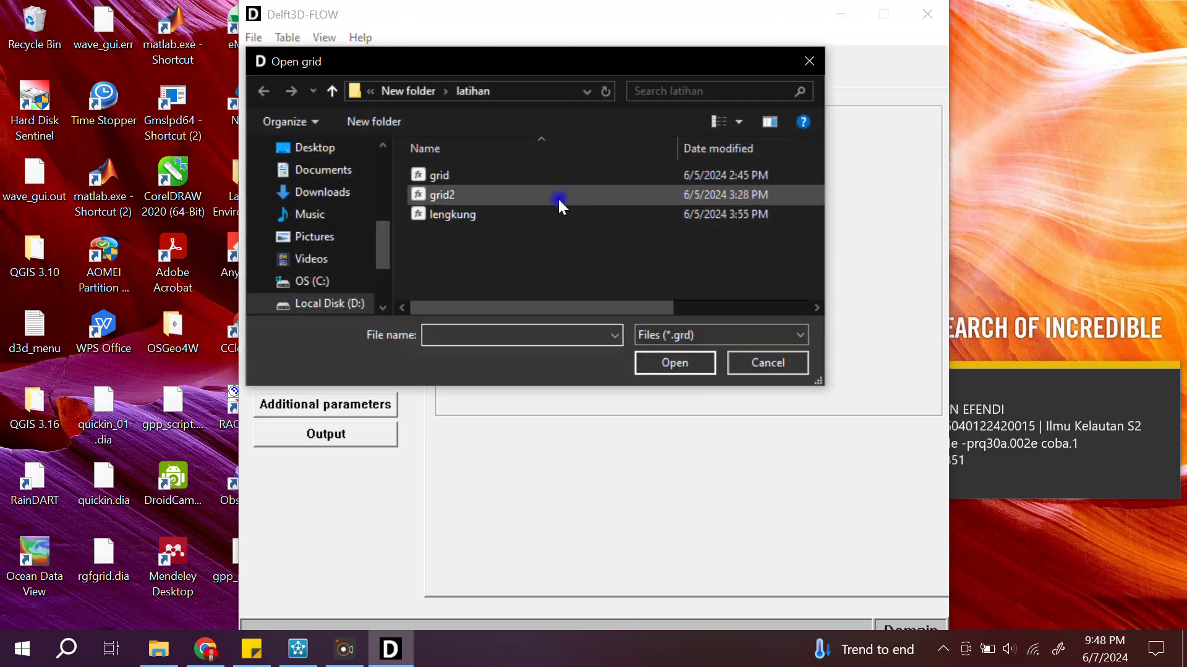
{"action": "left_click", "coordinate": [557, 197]}
{"action": "left_click", "coordinate": [695, 368]}
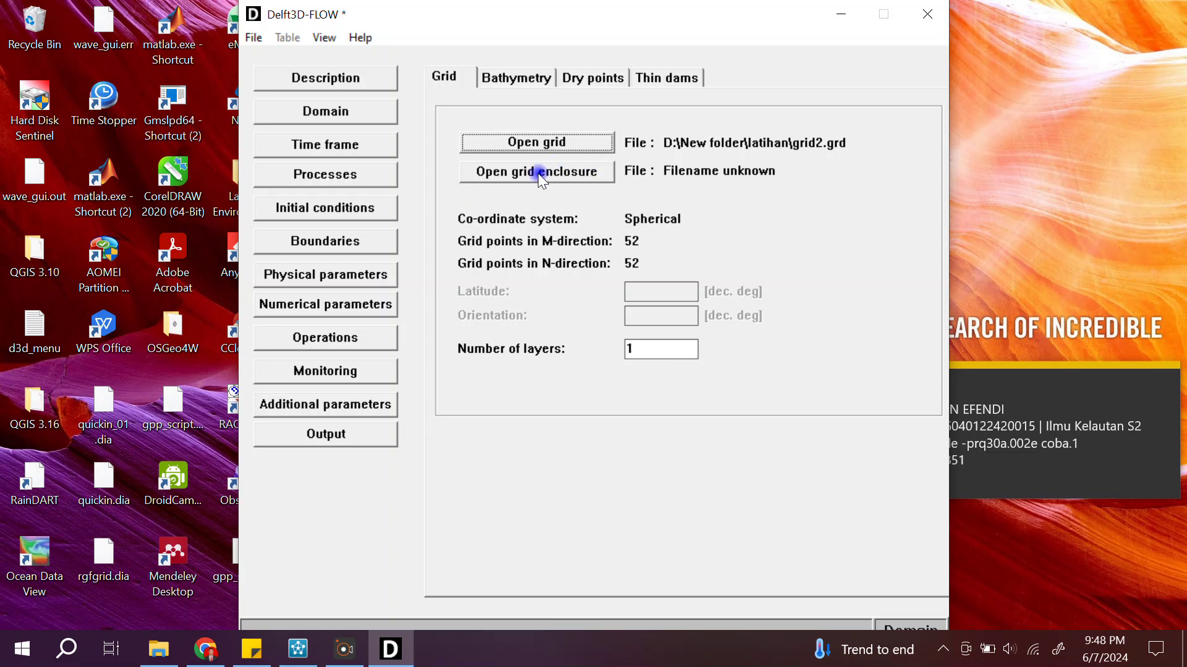
{"action": "left_click", "coordinate": [538, 173]}
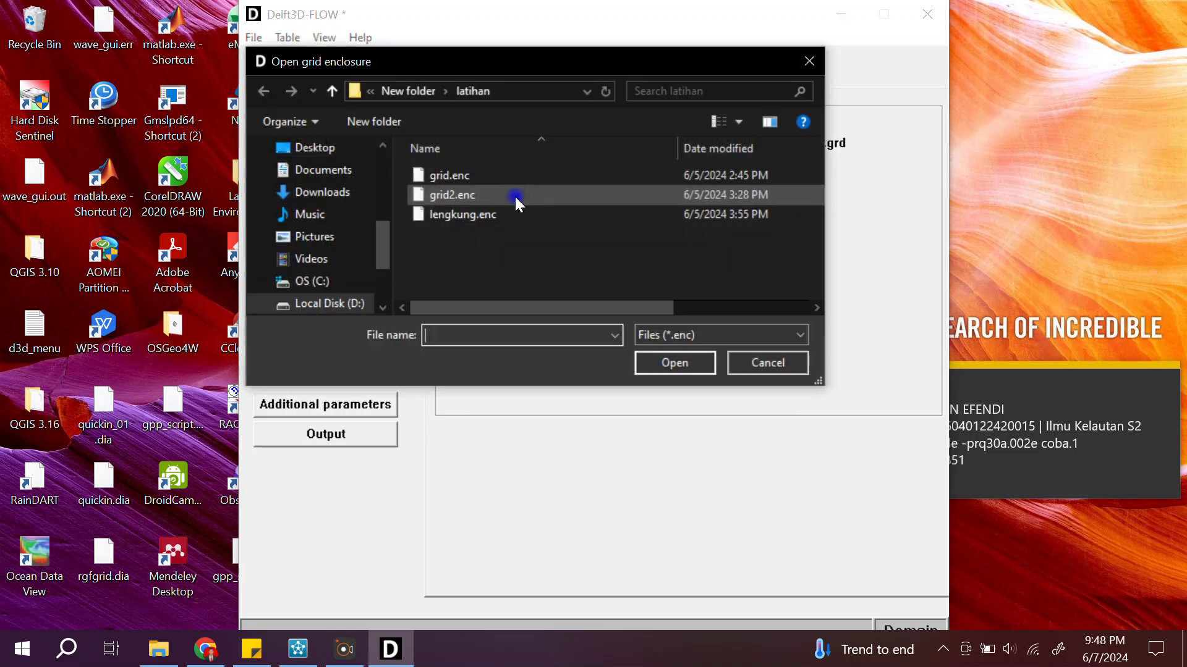
{"action": "left_click", "coordinate": [514, 195]}
{"action": "left_click", "coordinate": [659, 363]}
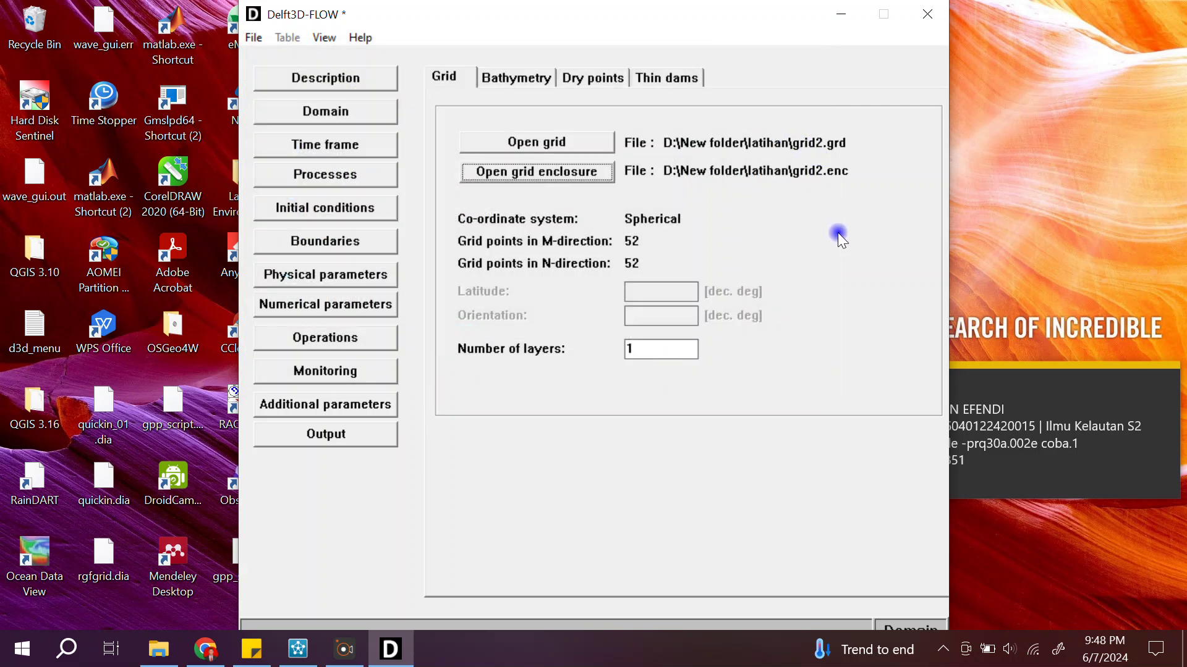
- Set the domain bathymetry to be read from a file and load dept2.dep
{"action": "left_click", "coordinate": [518, 79]}
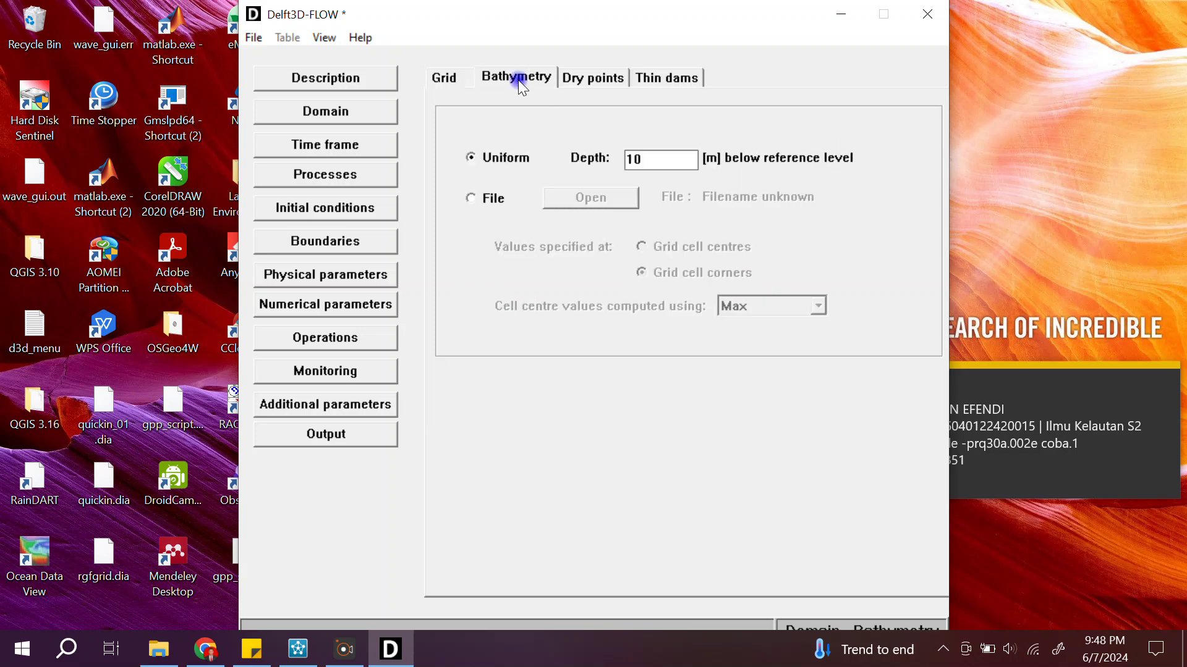
{"action": "left_click", "coordinate": [479, 200]}
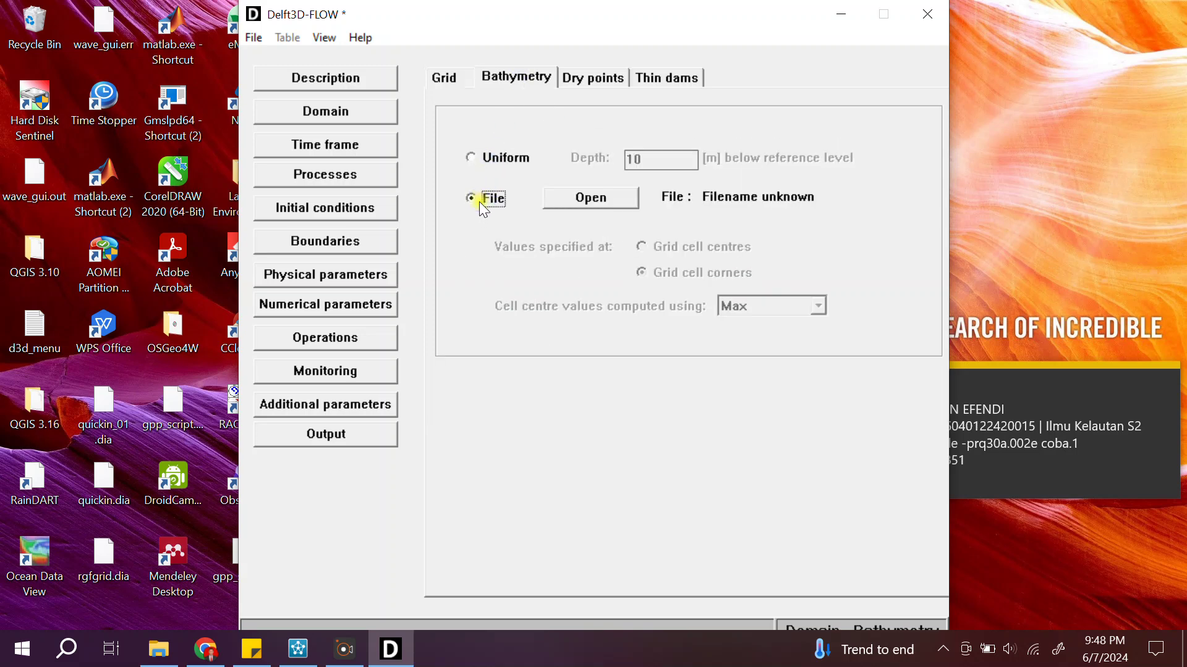
{"action": "left_click", "coordinate": [599, 196]}
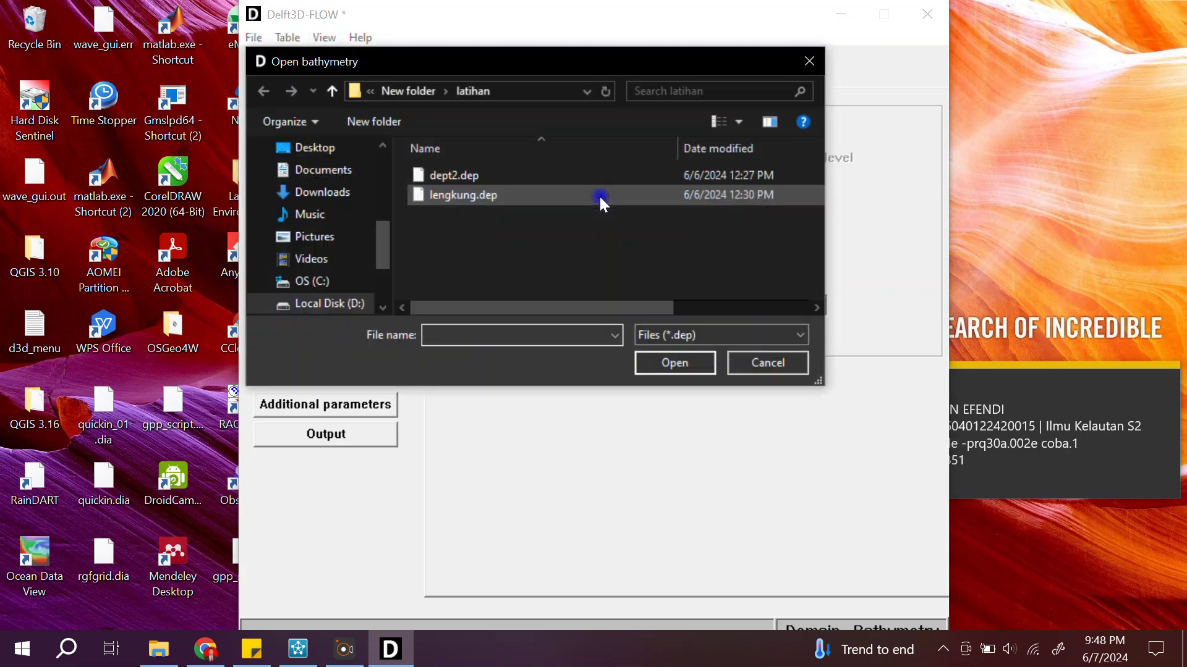
{"action": "left_click", "coordinate": [604, 181]}
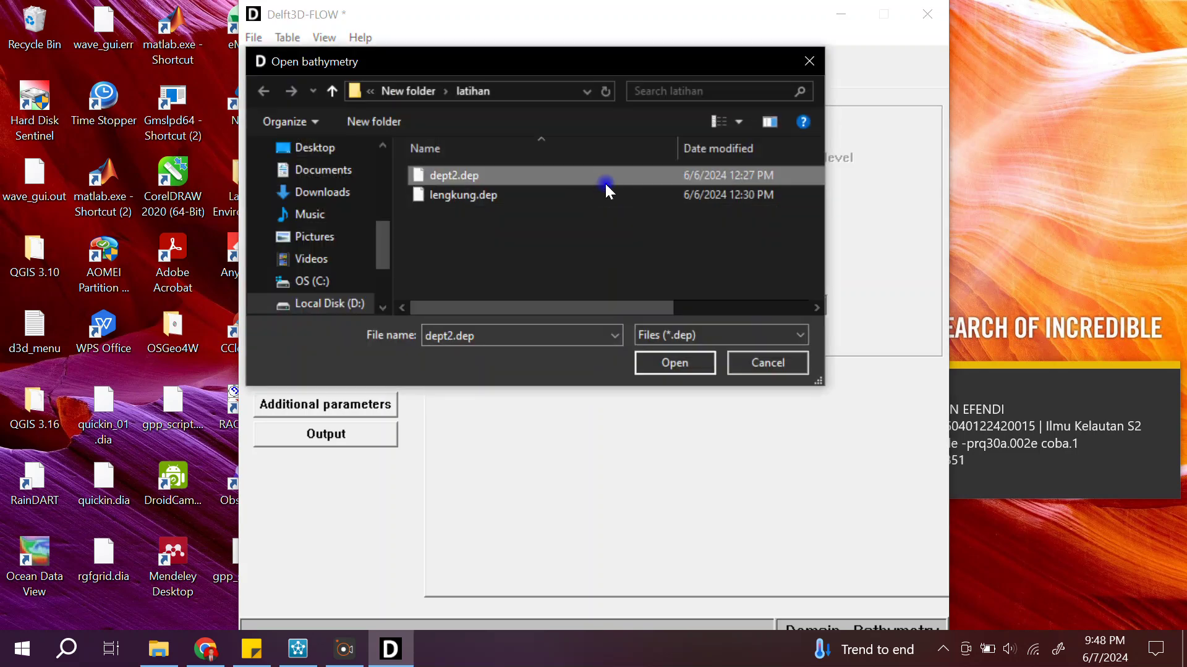
{"action": "left_click", "coordinate": [675, 363]}
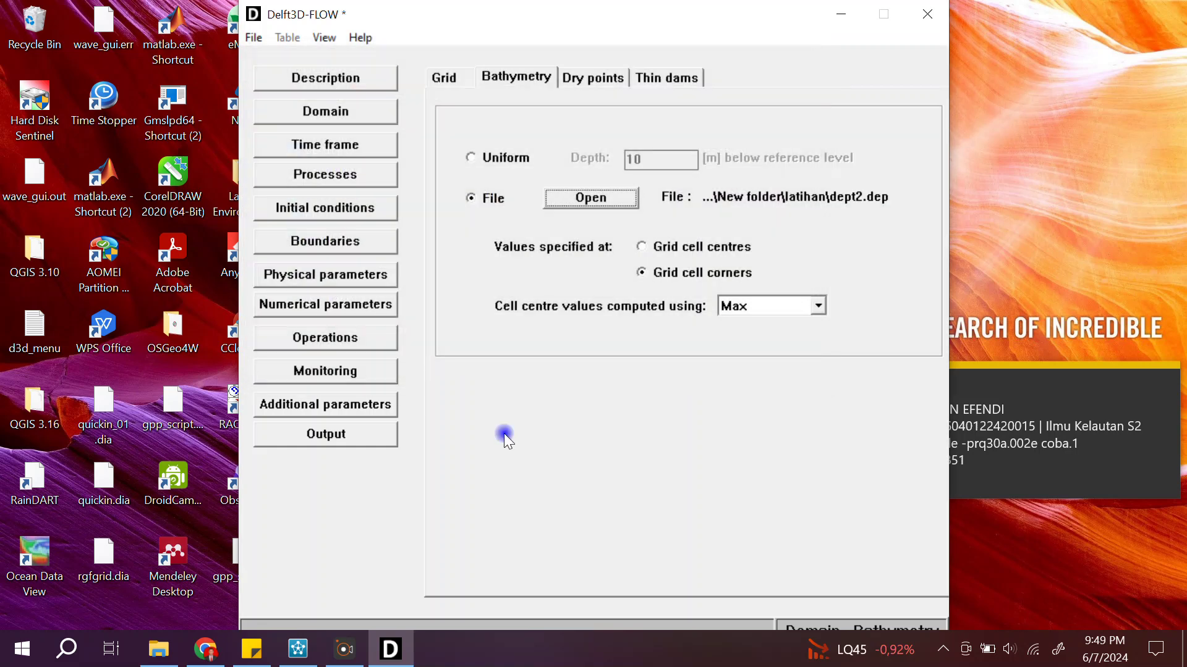
- Show the domain in the Visualisation Area for dry points, set the edit mode to Add, and check the editable object types
{"action": "left_click", "coordinate": [604, 82]}
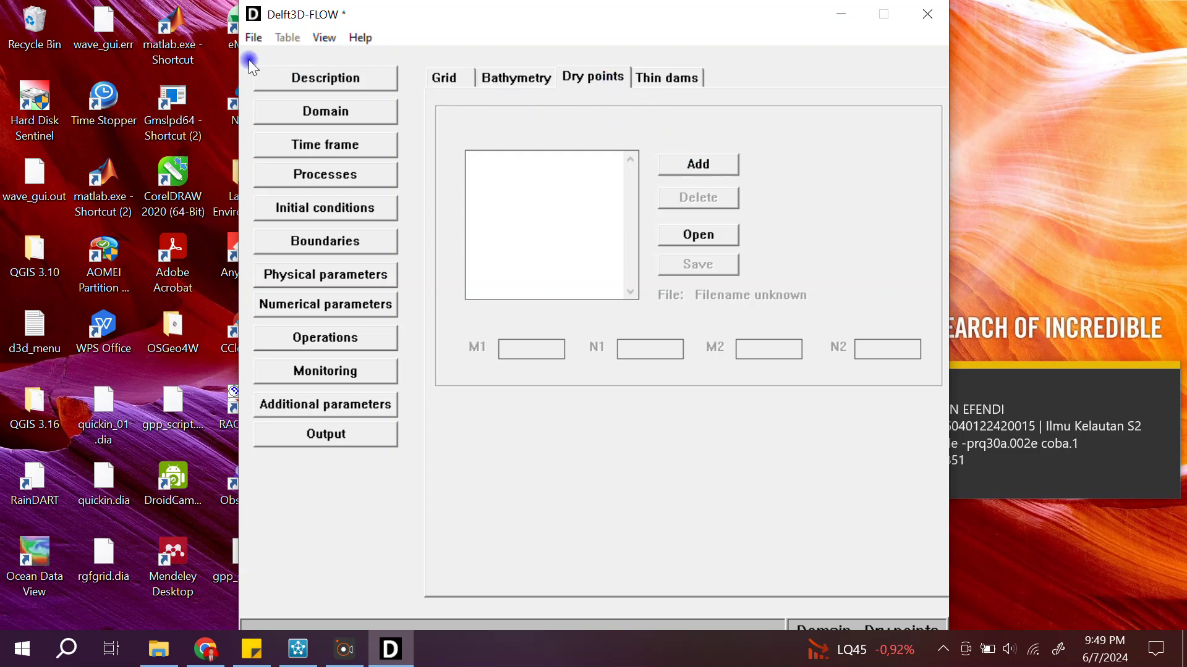
{"action": "left_click", "coordinate": [323, 38]}
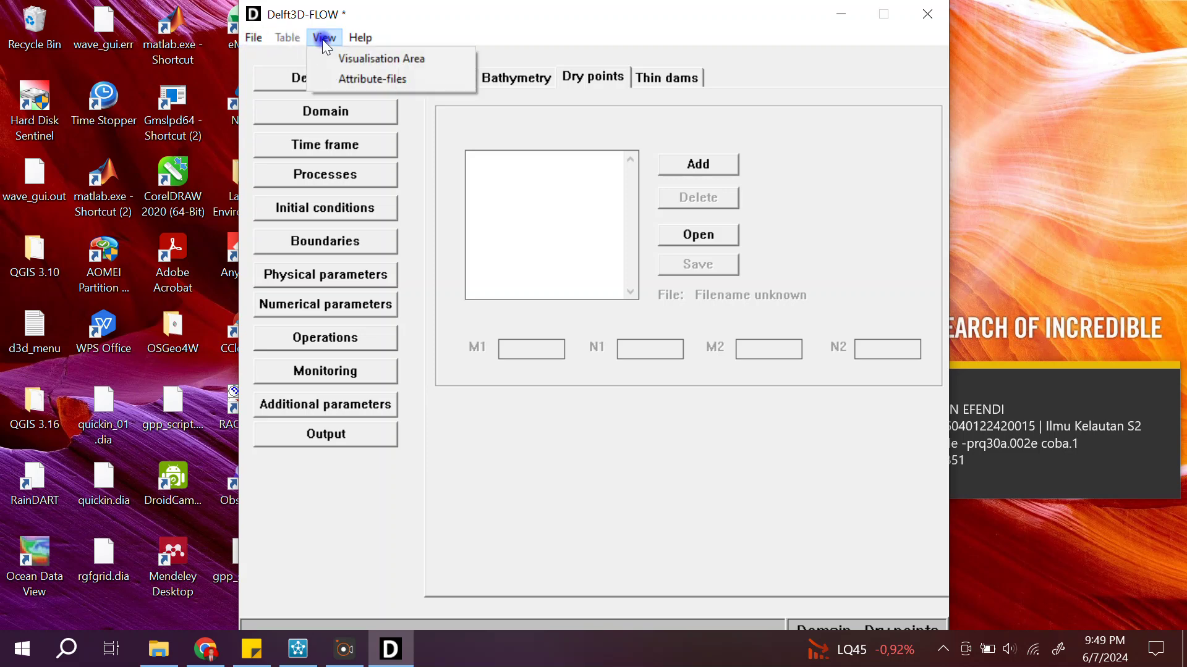
{"action": "left_click", "coordinate": [328, 54]}
{"action": "left_click", "coordinate": [446, 93]}
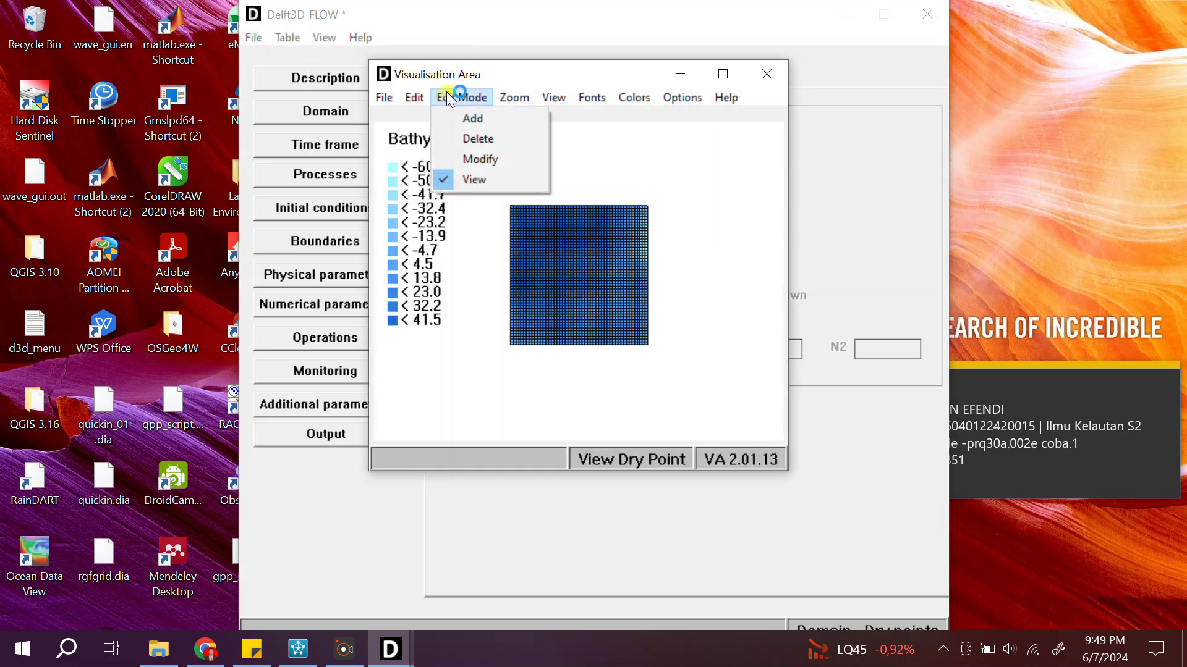
{"action": "left_click", "coordinate": [471, 118]}
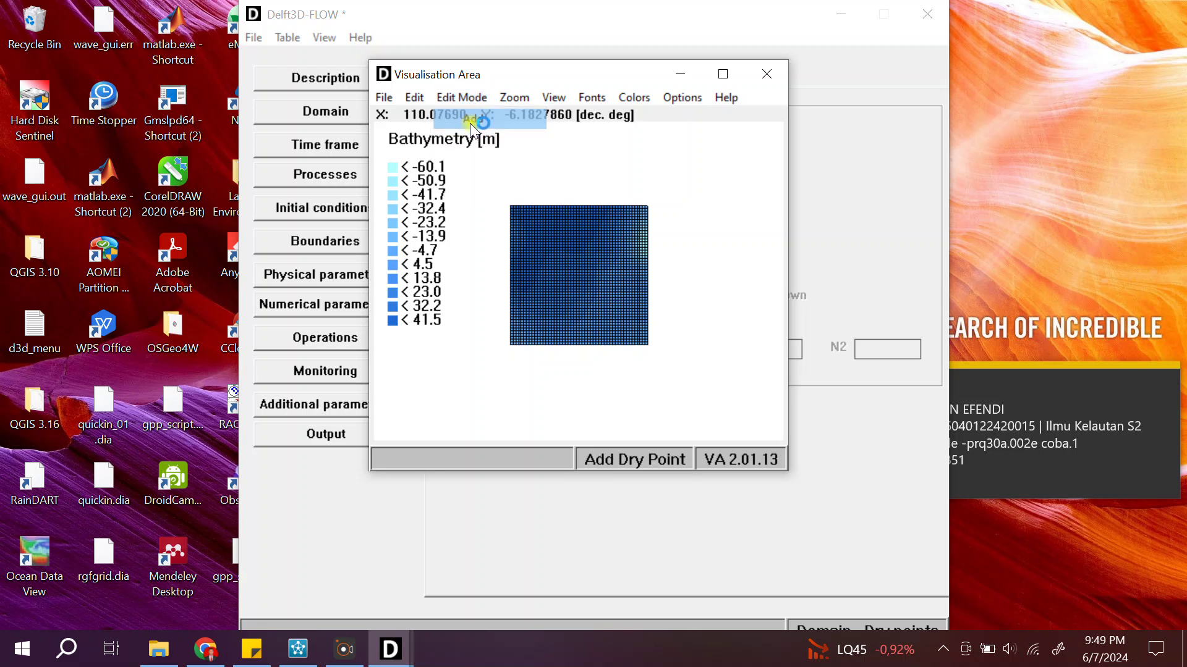
{"action": "left_click", "coordinate": [410, 99]}
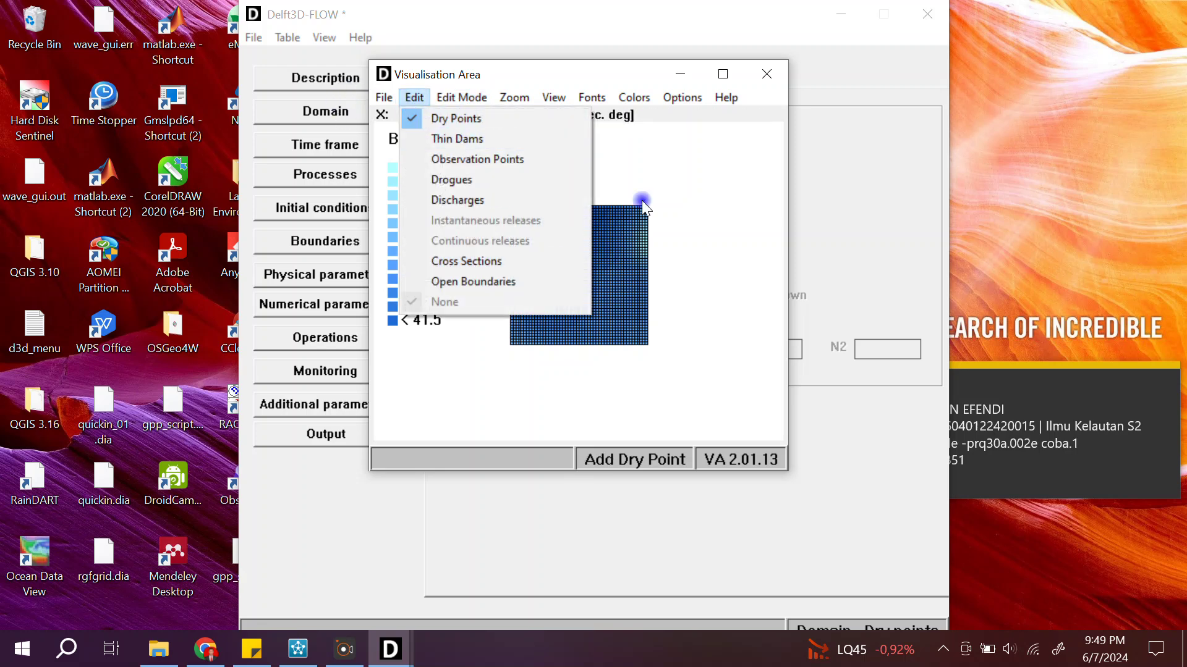
{"action": "left_click", "coordinate": [613, 69]}
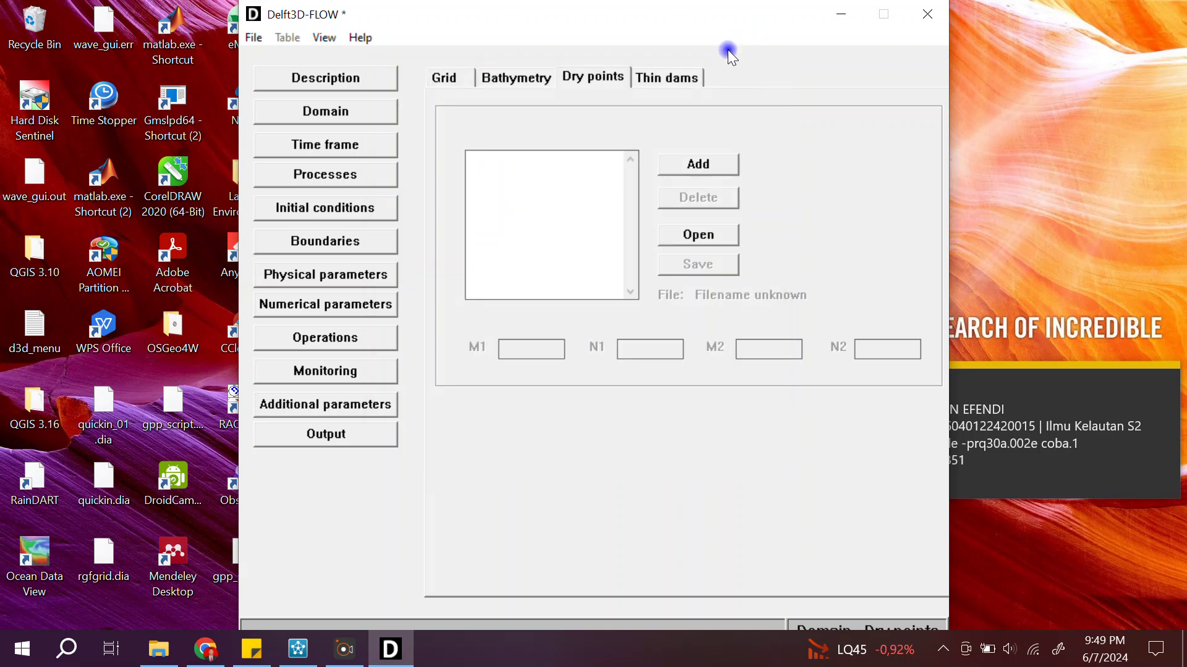
- Show the domain in the Visualisation Area for thin dams and check the edit mode and the selected object type
{"action": "left_click", "coordinate": [677, 78]}
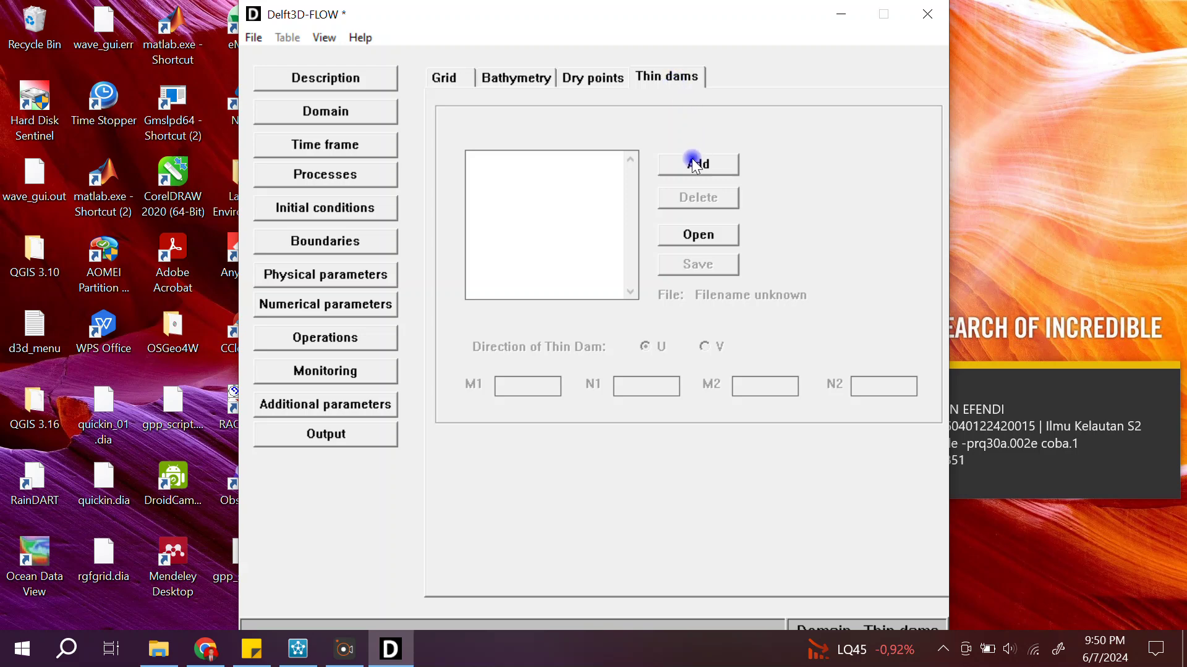
{"action": "left_click", "coordinate": [325, 39]}
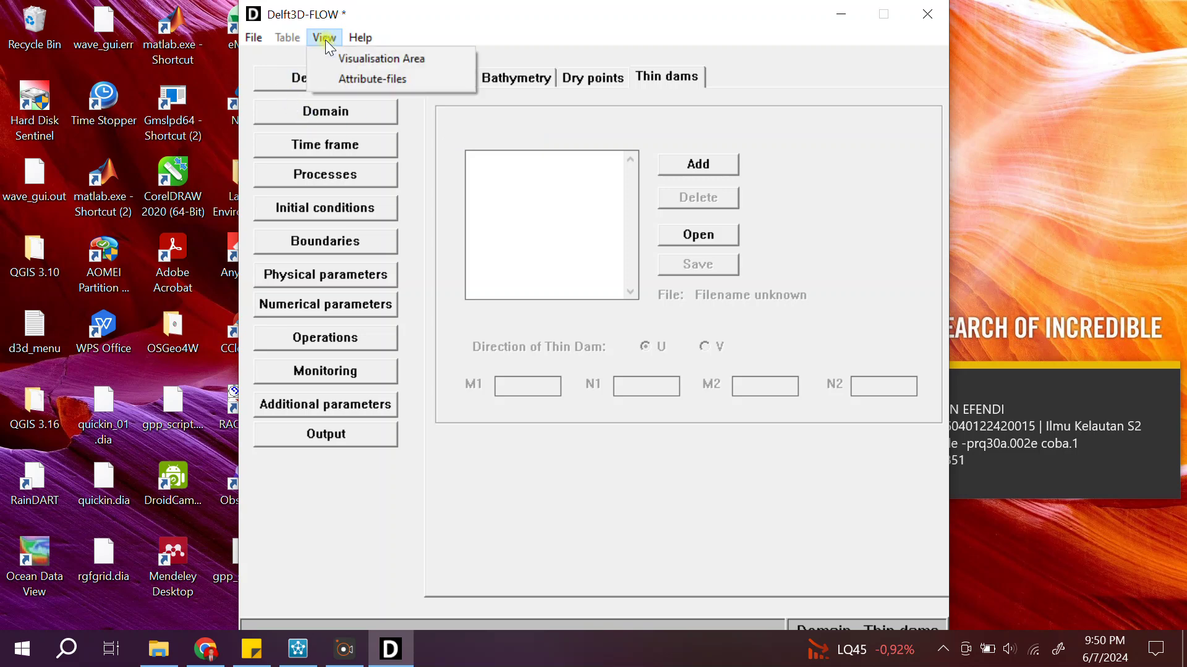
{"action": "left_click", "coordinate": [339, 62]}
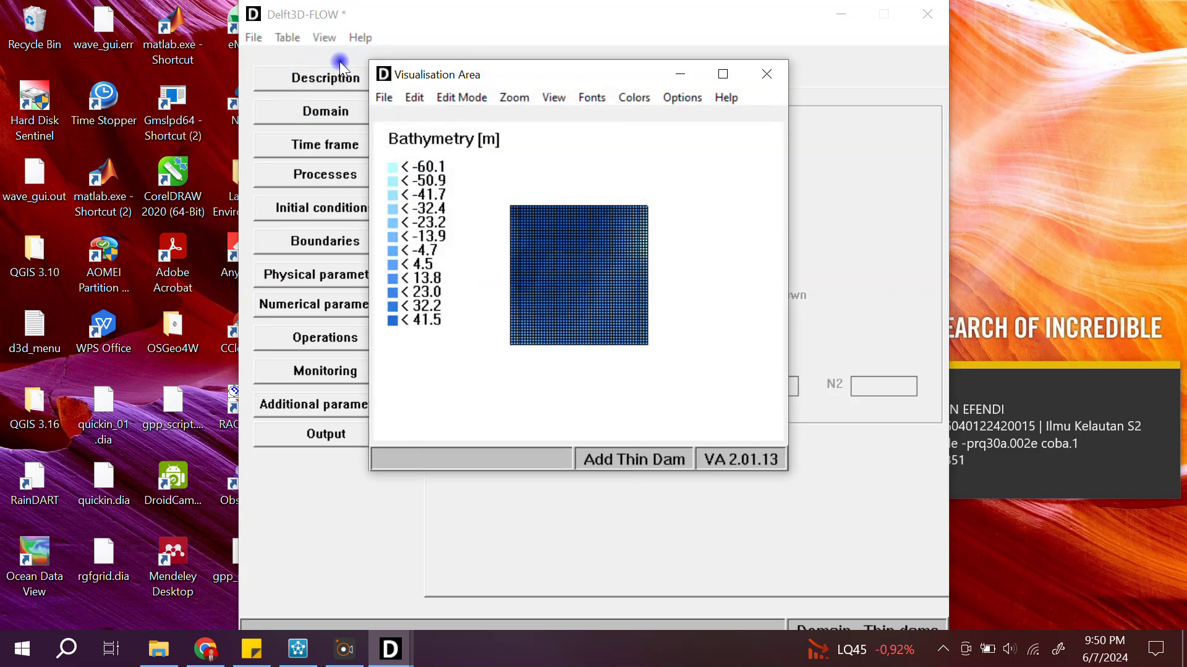
{"action": "left_click", "coordinate": [481, 101]}
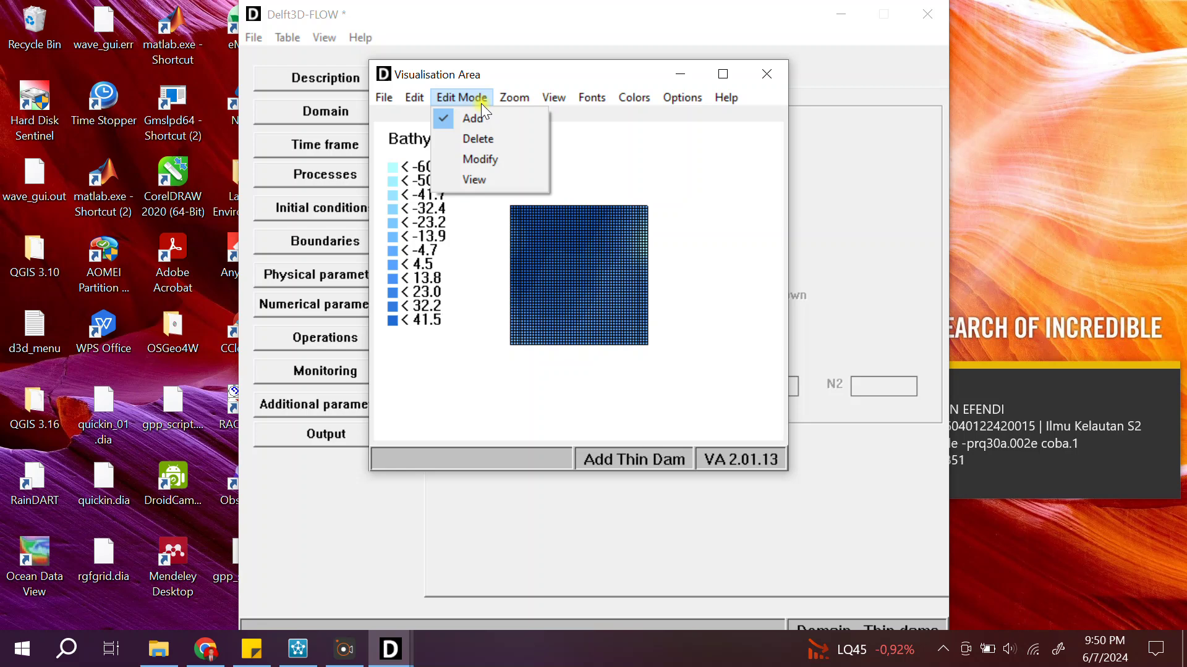
{"action": "left_click", "coordinate": [413, 97]}
{"action": "left_click", "coordinate": [413, 94]}
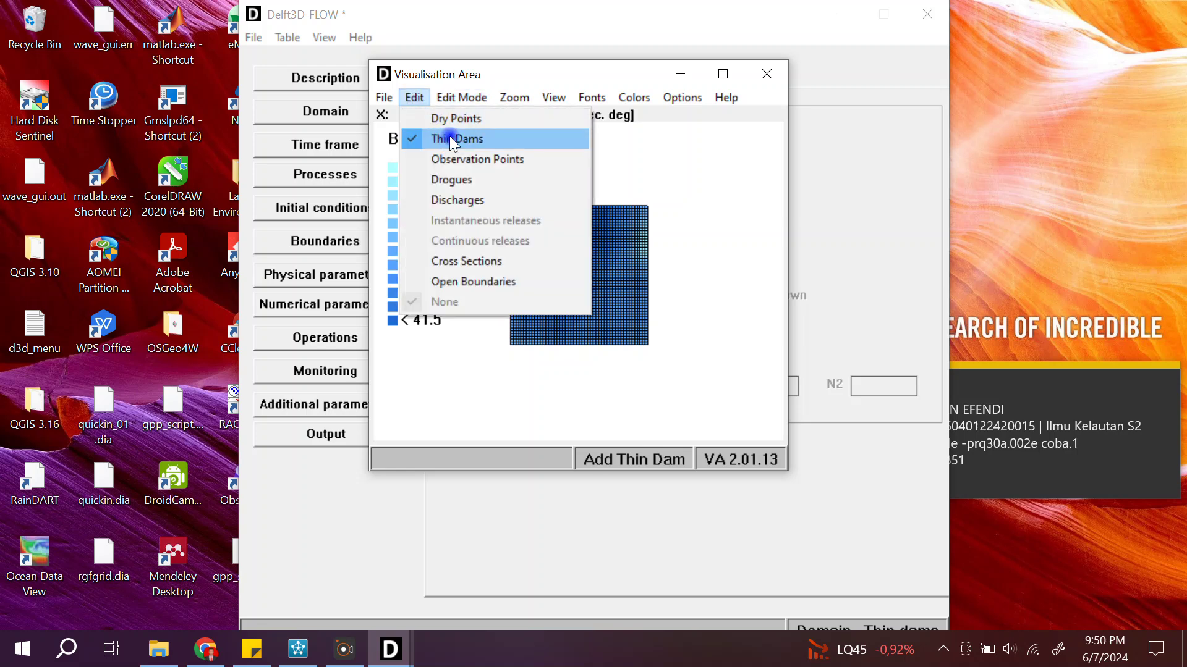
{"action": "left_click", "coordinate": [617, 73]}
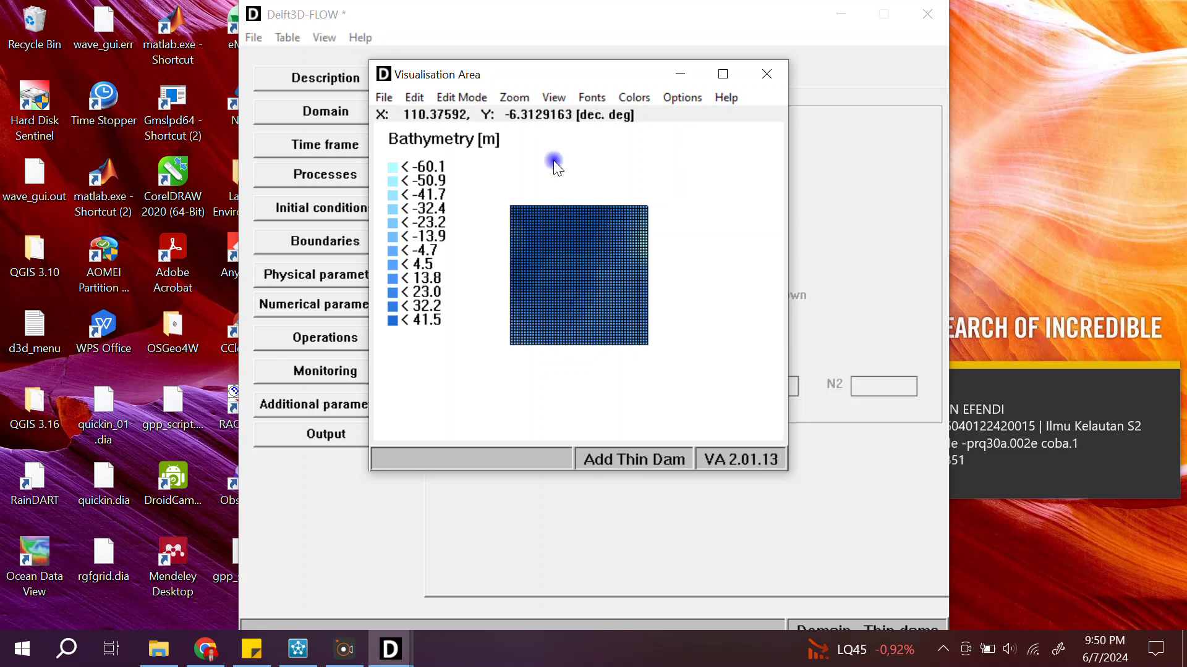
- Close the Visualisation Area and recheck the domain's grid and bathymetry settings
{"action": "left_click", "coordinate": [777, 72]}
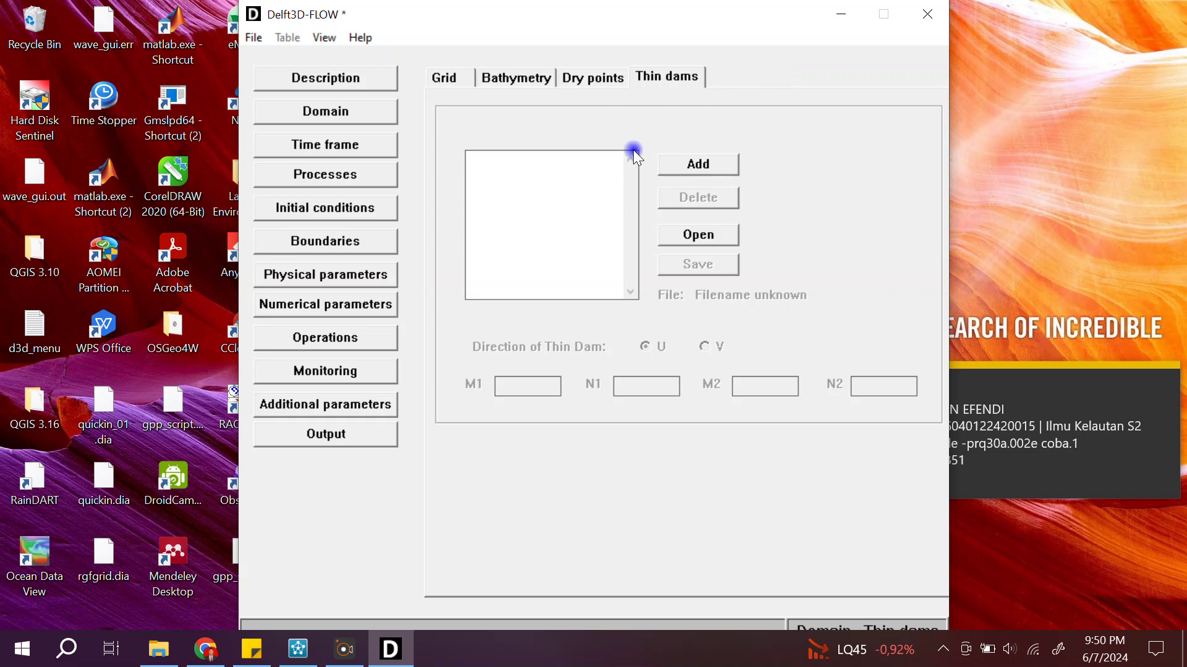
{"action": "left_click", "coordinate": [522, 76]}
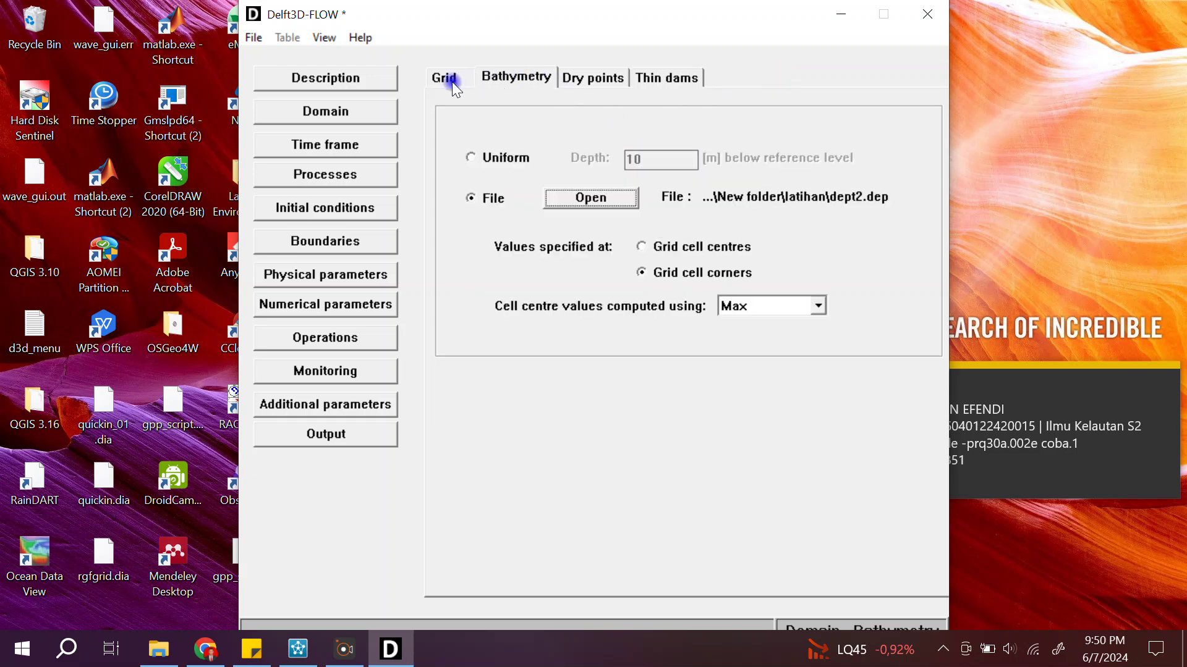
{"action": "left_click", "coordinate": [451, 81]}
{"action": "left_click", "coordinate": [521, 77]}
- Set the time frame's reference date to 01 01 2024 and reuse that date for the simulation start time
{"action": "left_click", "coordinate": [362, 149]}
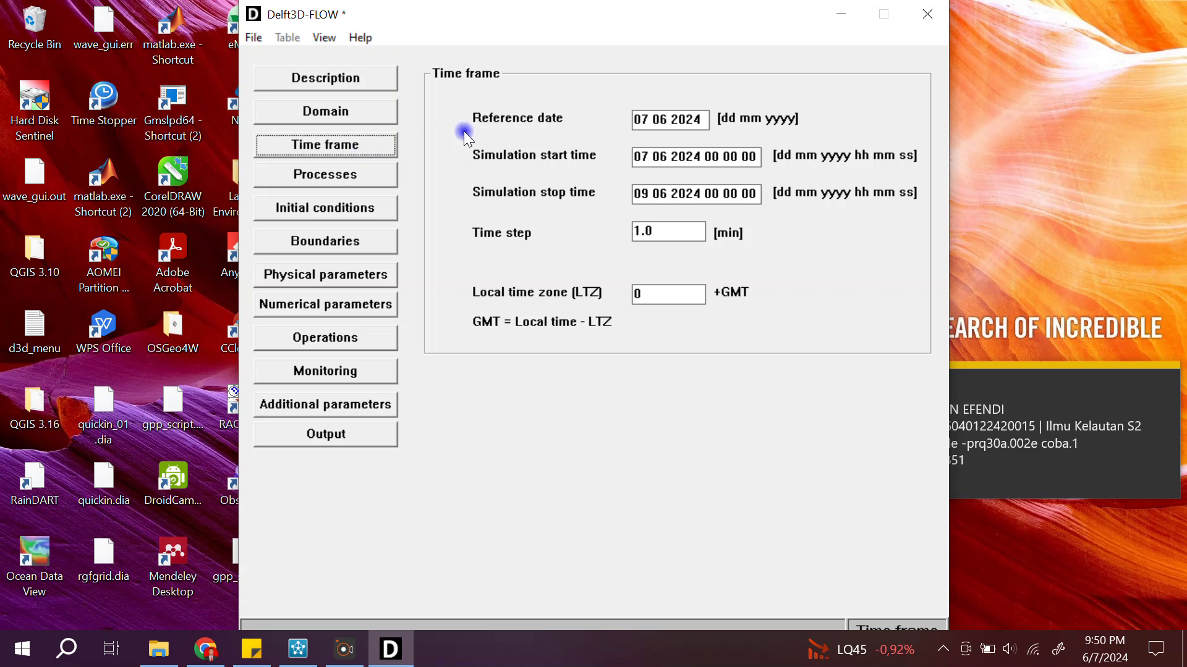
{"action": "left_click", "coordinate": [647, 119]}
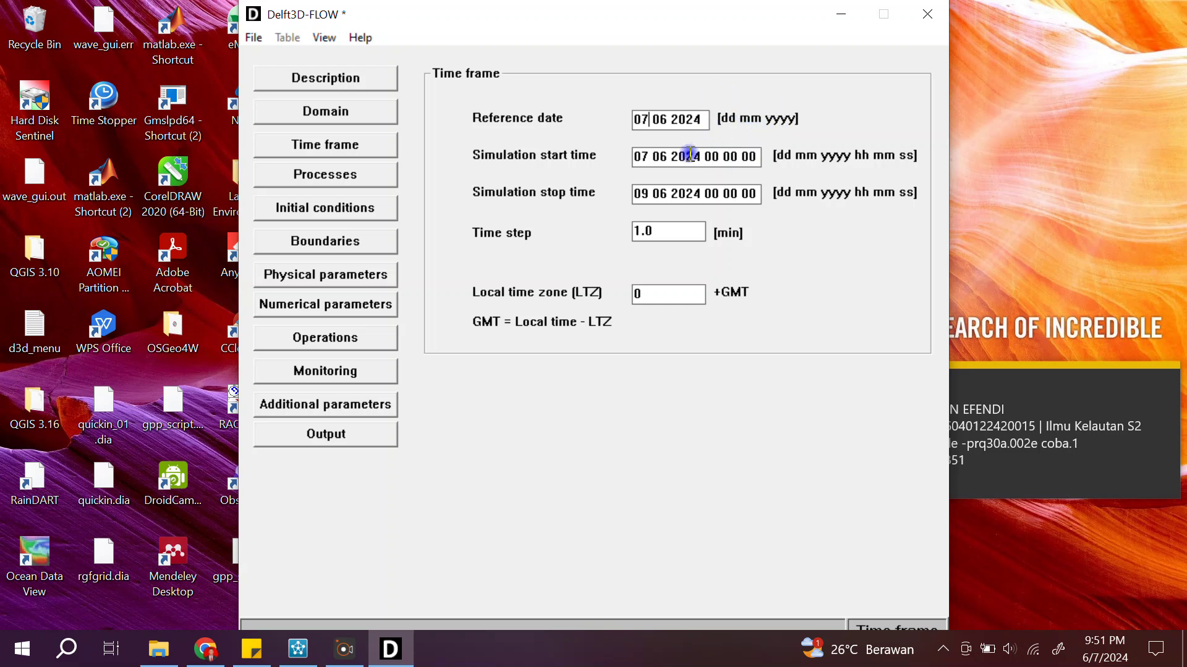
{"action": "key", "text": "BackSpace"}
{"action": "type", "text": "1"}
{"action": "key", "text": "Right"}
{"action": "key", "text": "Right"}
{"action": "key", "text": "Right"}
{"action": "key", "text": "BackSpace"}
{"action": "type", "text": "1"}
{"action": "left_click_drag", "start_coordinate": [708, 122], "coordinate": [569, 119]}
{"action": "key", "text": "ctrl+c"}
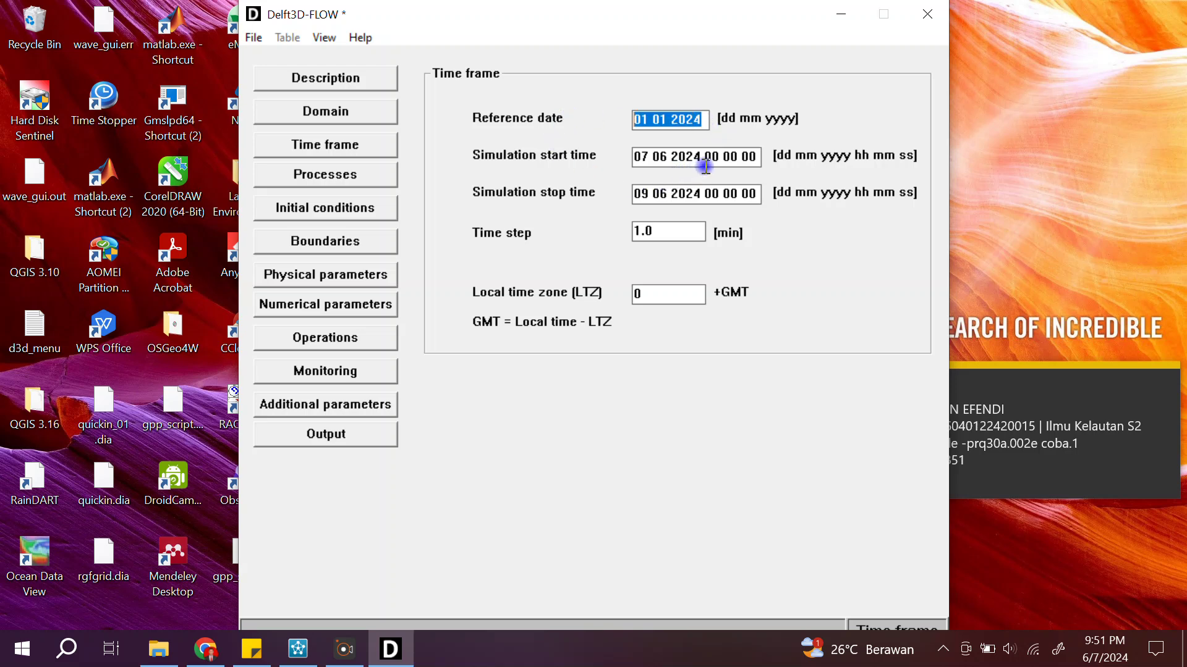
{"action": "left_click_drag", "start_coordinate": [698, 159], "coordinate": [599, 152]}
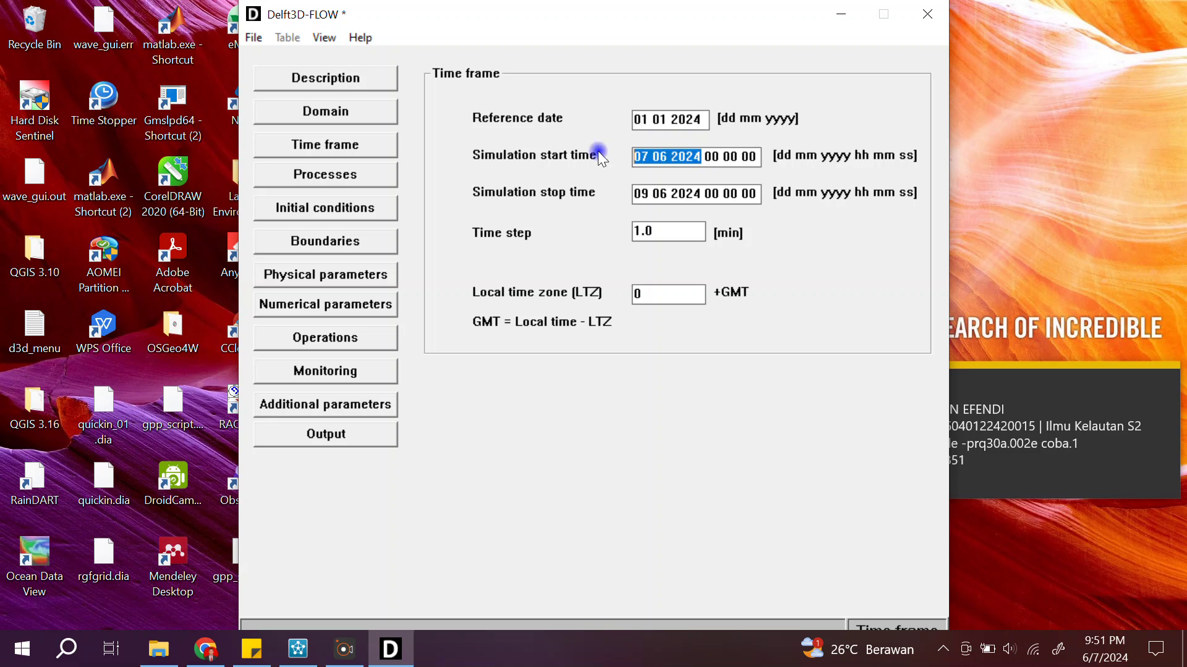
{"action": "key", "text": "ctrl+v"}
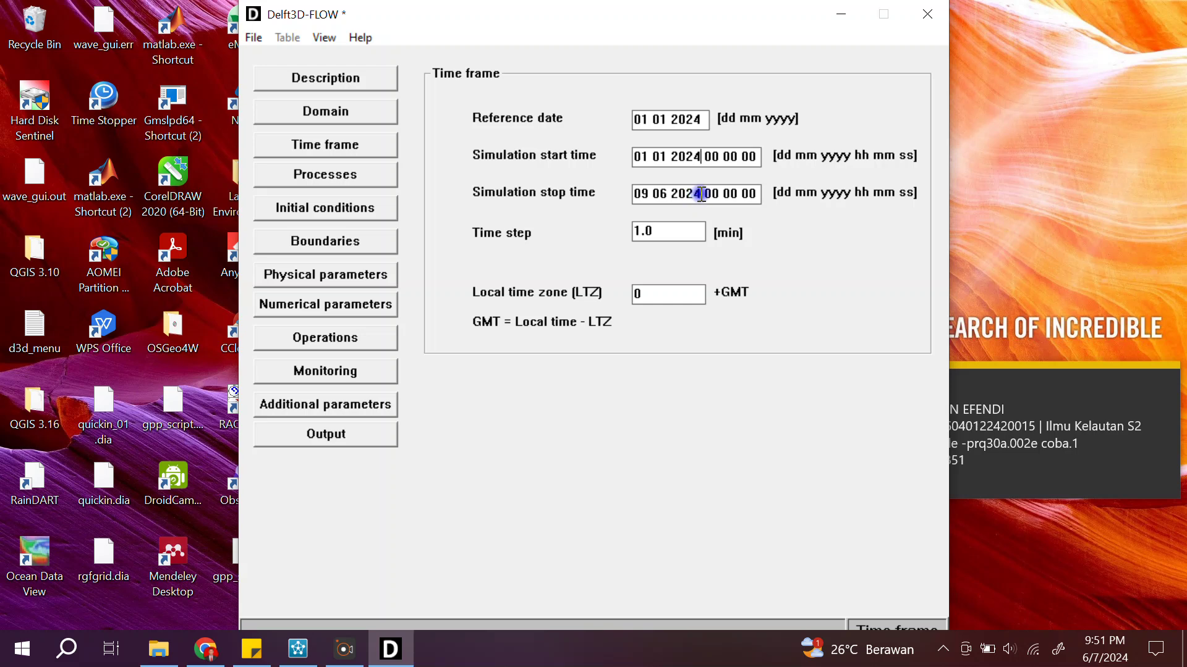
- Paste the reference date into the simulation stop time, adjust it, and set the time step to 5 min
{"action": "left_click_drag", "start_coordinate": [702, 194], "coordinate": [581, 172]}
{"action": "key", "text": "ctrl+v"}
{"action": "left_click", "coordinate": [723, 231]}
{"action": "key", "text": "BackSpace"}
{"action": "type", "text": "6"}
{"action": "key", "text": "Right"}
{"action": "key", "text": "Right"}
{"action": "key", "text": "Right"}
{"action": "key", "text": "Right"}
{"action": "double_click", "coordinate": [683, 232]}
{"action": "type", "text": "5"}
{"action": "left_click", "coordinate": [343, 147]}
- Review the processes' pollutants and tracers settings and the available sediment types without adding any constituent
{"action": "left_click", "coordinate": [342, 177]}
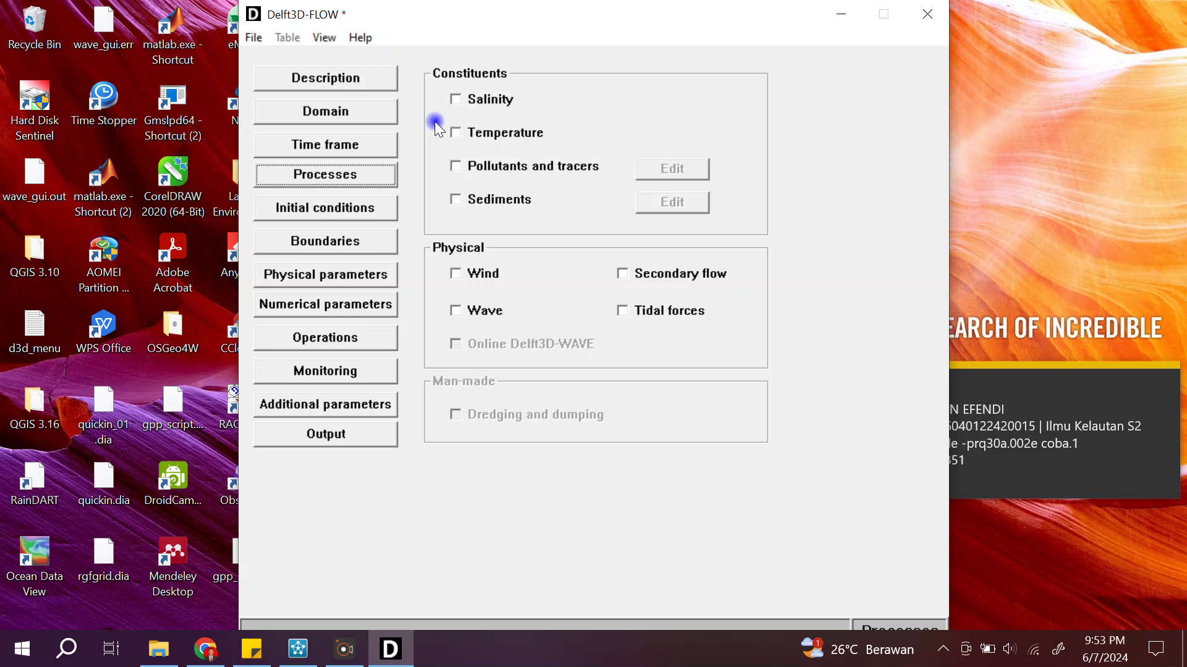
{"action": "left_click", "coordinate": [464, 168]}
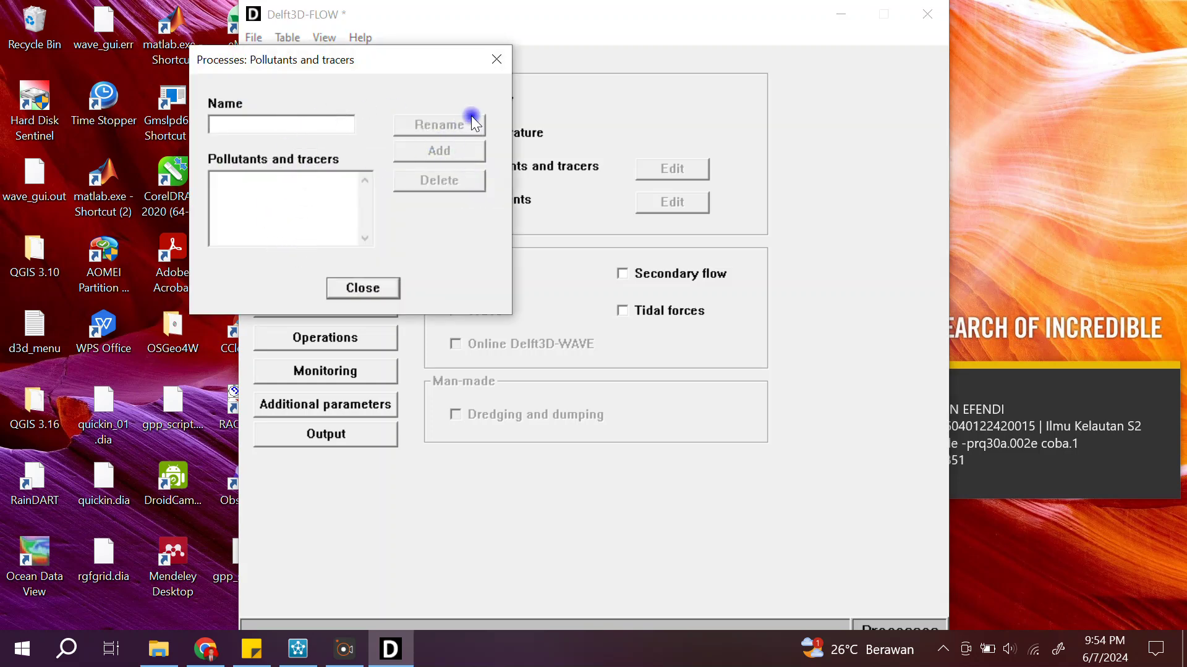
{"action": "left_click", "coordinate": [498, 59]}
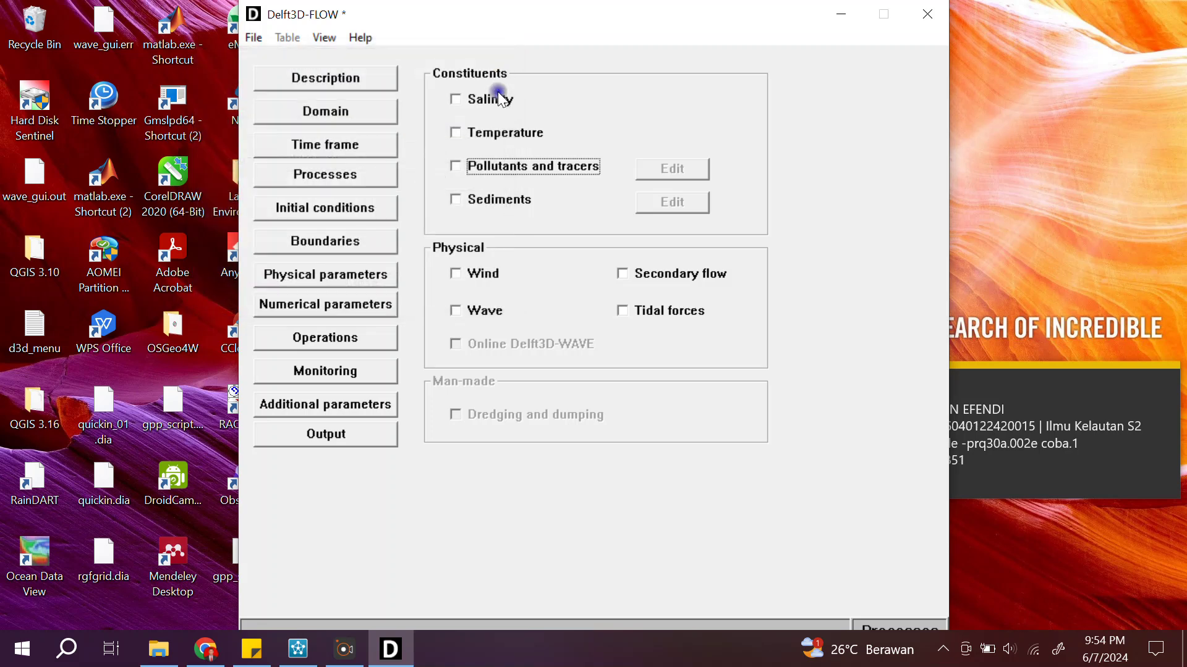
{"action": "left_click", "coordinate": [458, 196]}
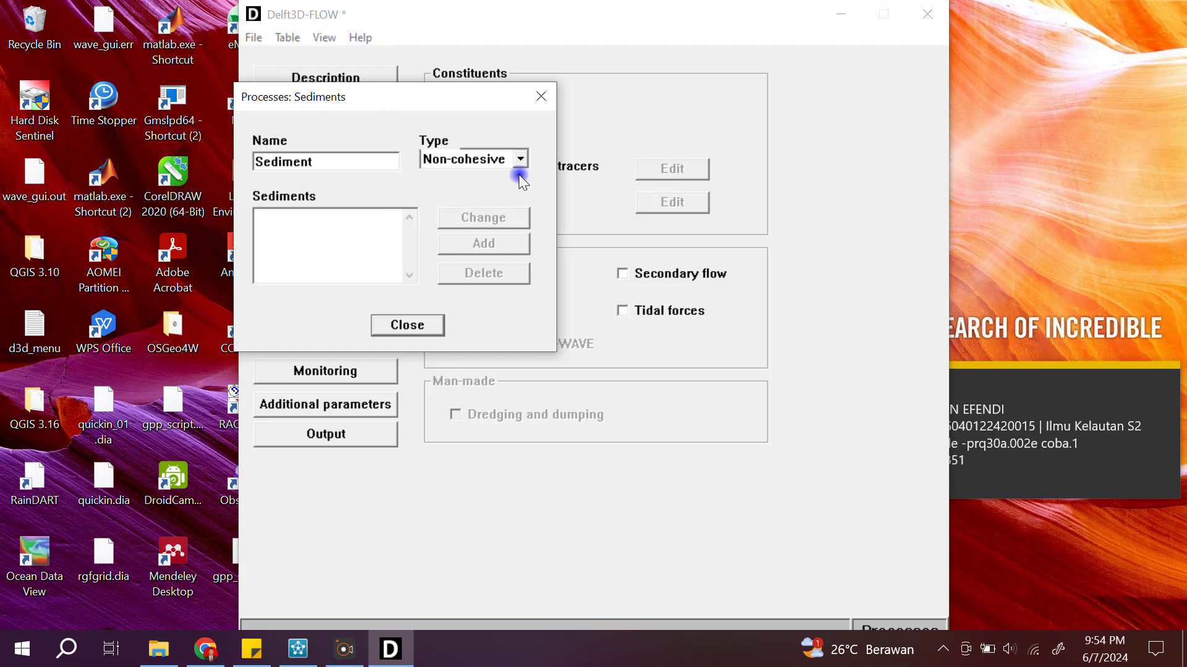
{"action": "left_click", "coordinate": [520, 158]}
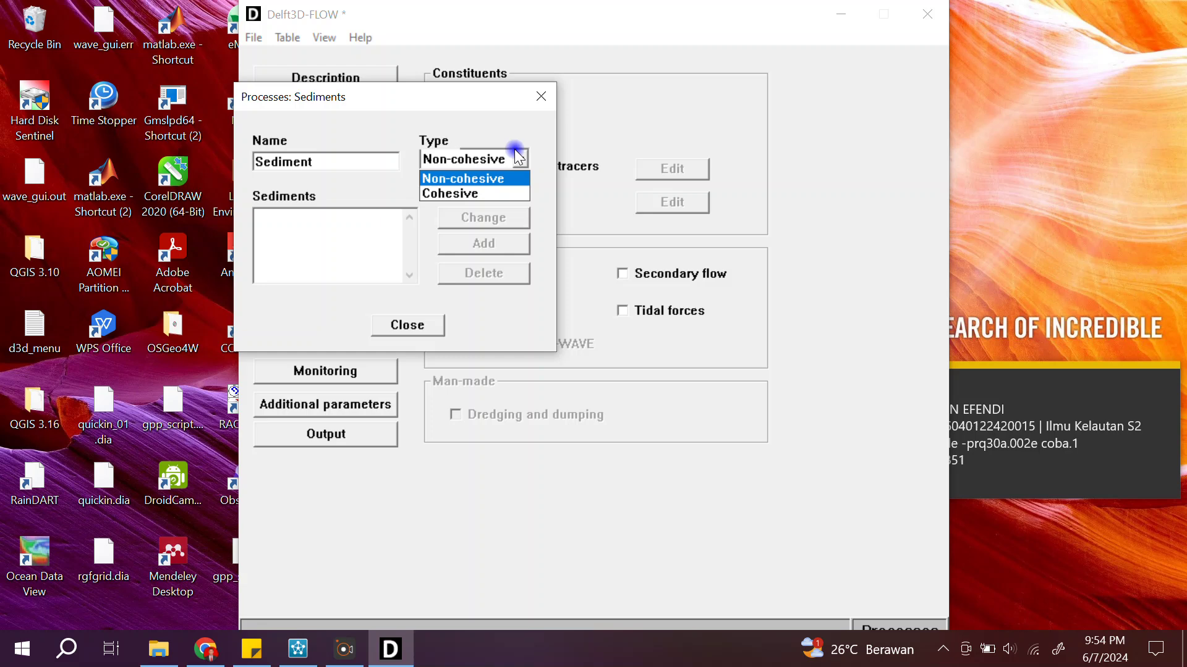
{"action": "left_click", "coordinate": [540, 98]}
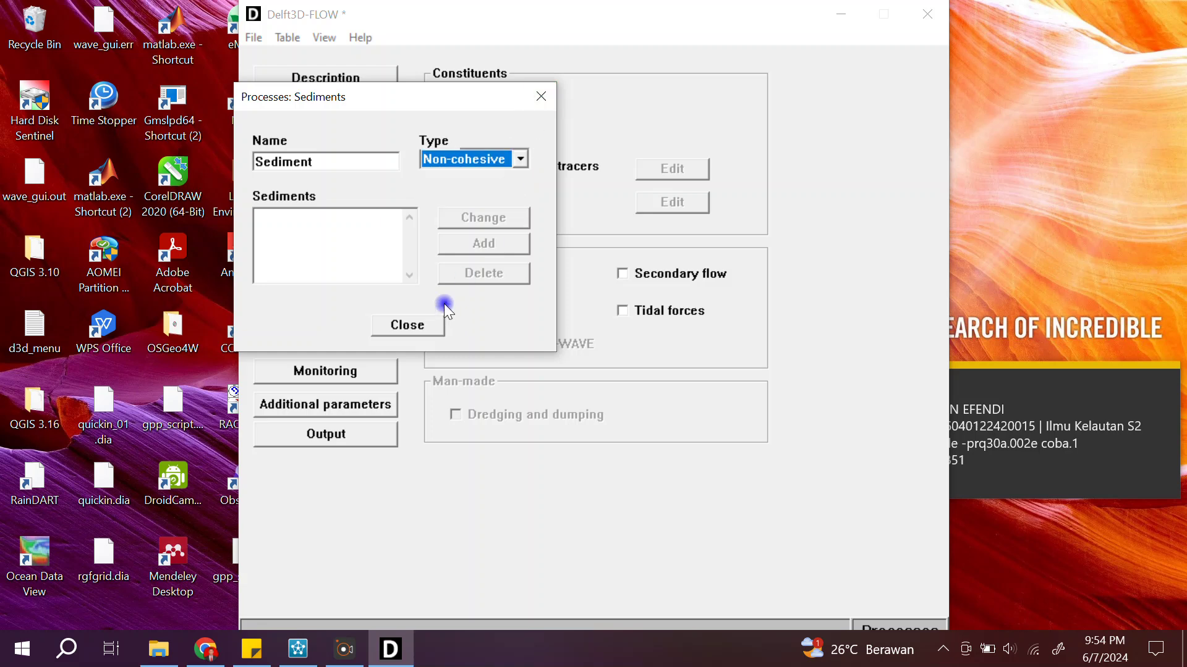
{"action": "left_click", "coordinate": [543, 103]}
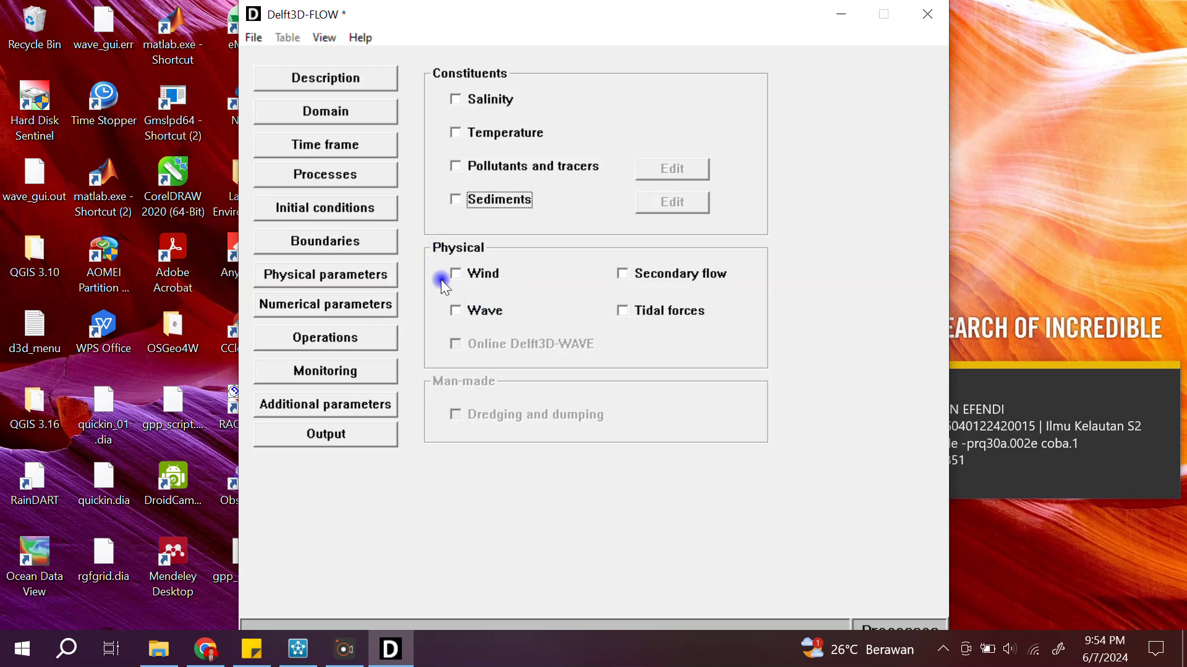
- Enable the Wind and Tidal forces physical processes, and check the initial conditions
{"action": "left_click", "coordinate": [457, 275]}
{"action": "left_click", "coordinate": [623, 311]}
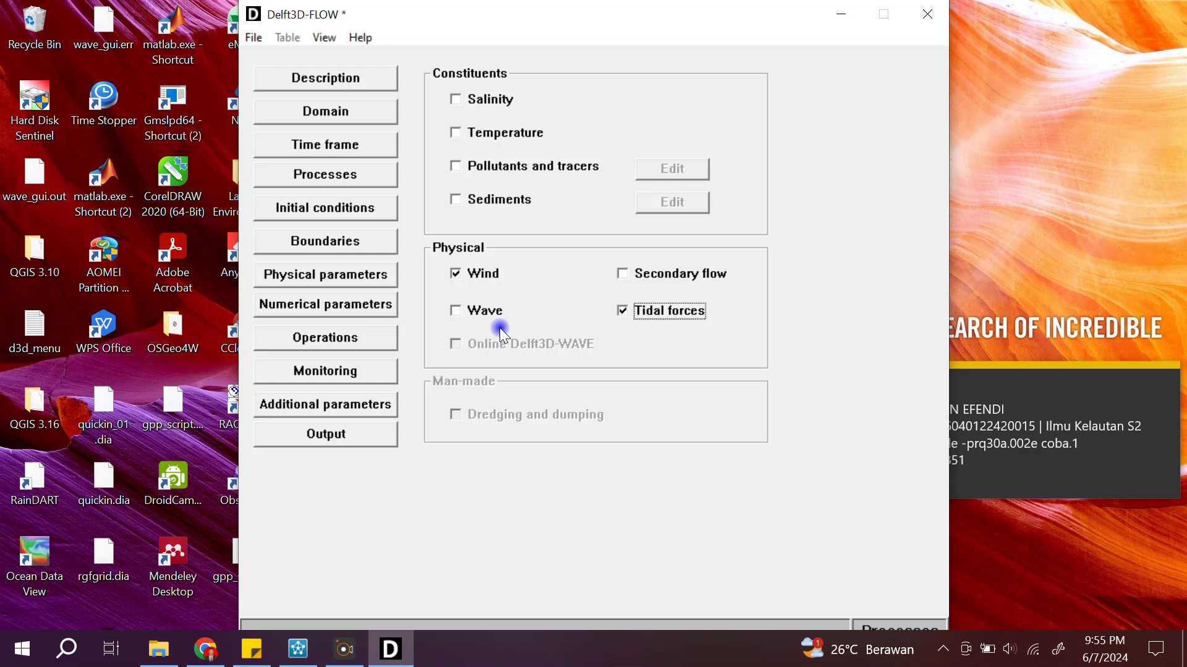
{"action": "left_click", "coordinate": [321, 210]}
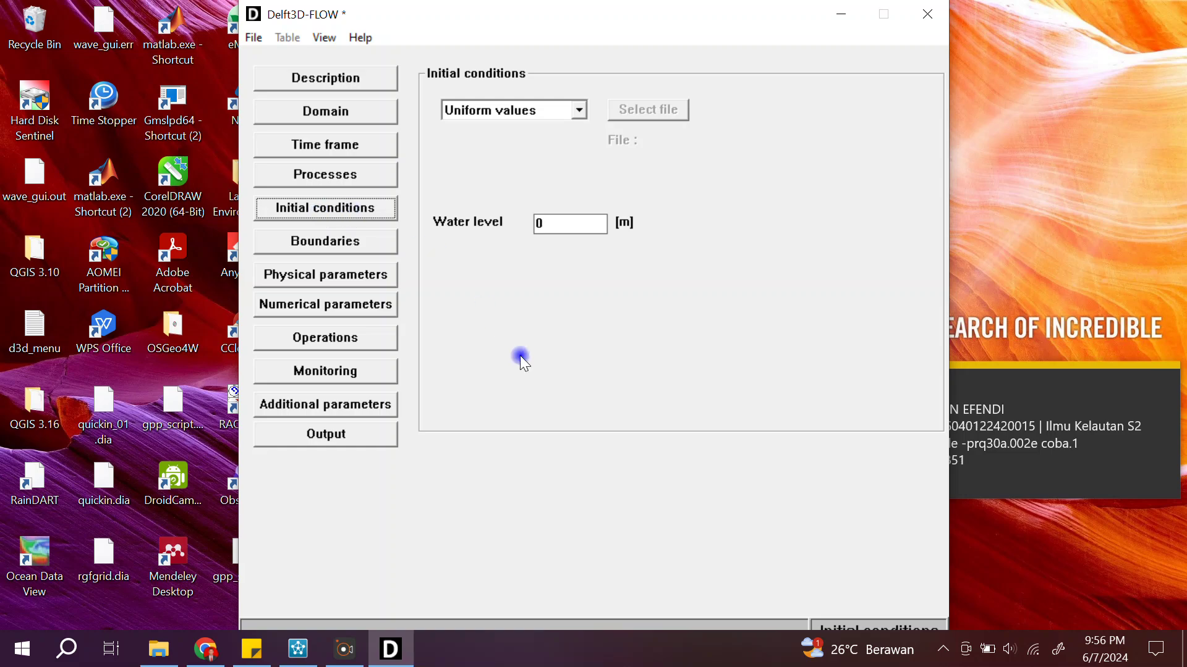
{"action": "left_click", "coordinate": [543, 640]}
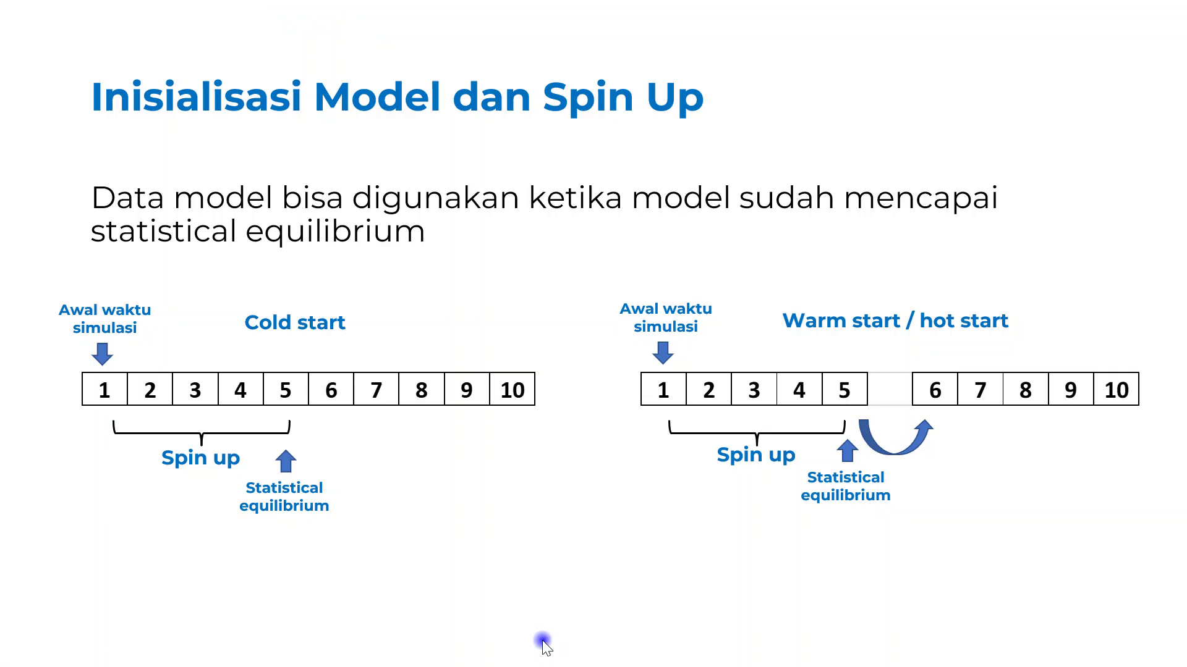
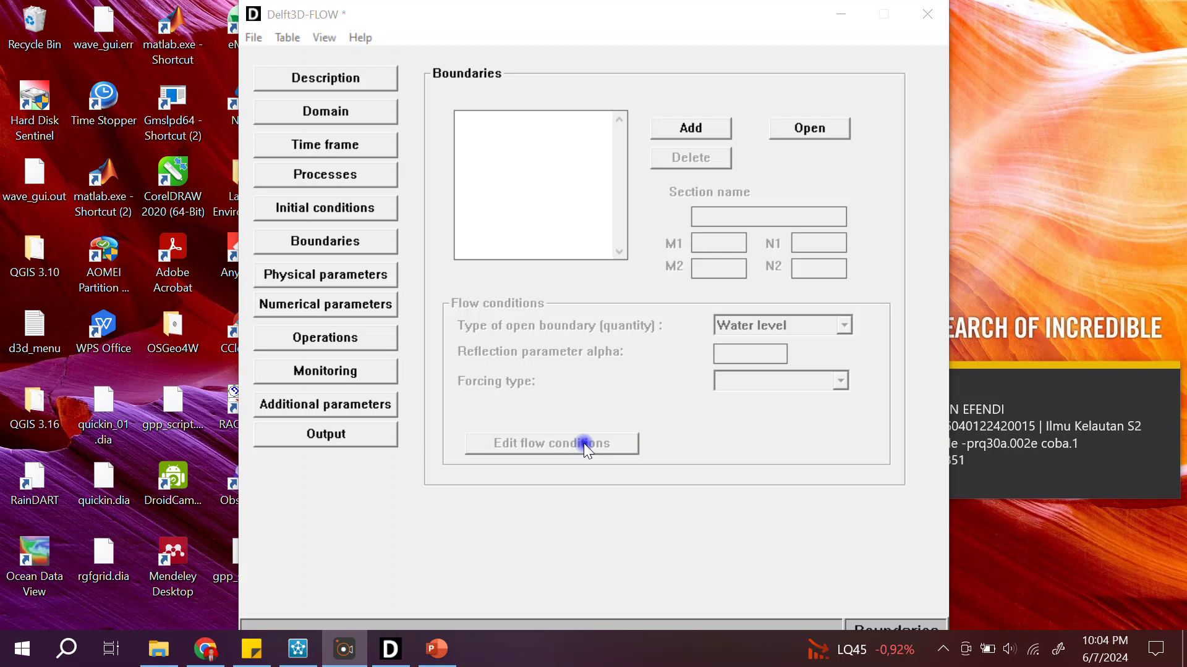
- Show the domain in the Visualisation Area for open boundaries and load the land boundary file provinsi.ldb from New folder
{"action": "left_click", "coordinate": [325, 37]}
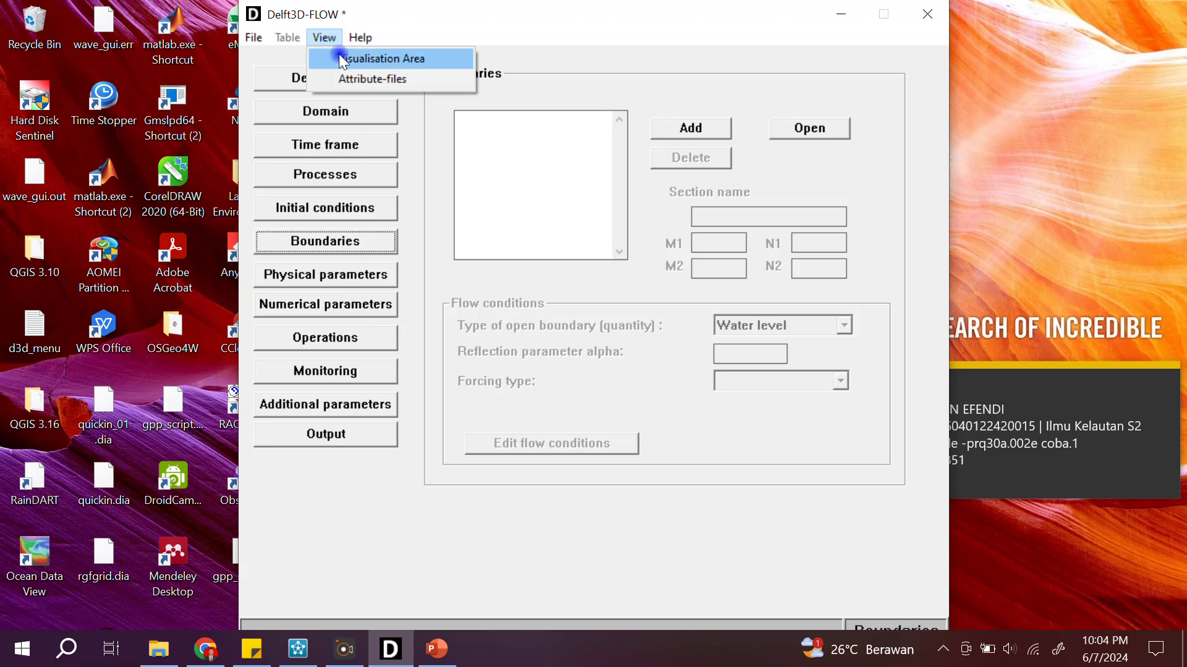
{"action": "left_click", "coordinate": [339, 54]}
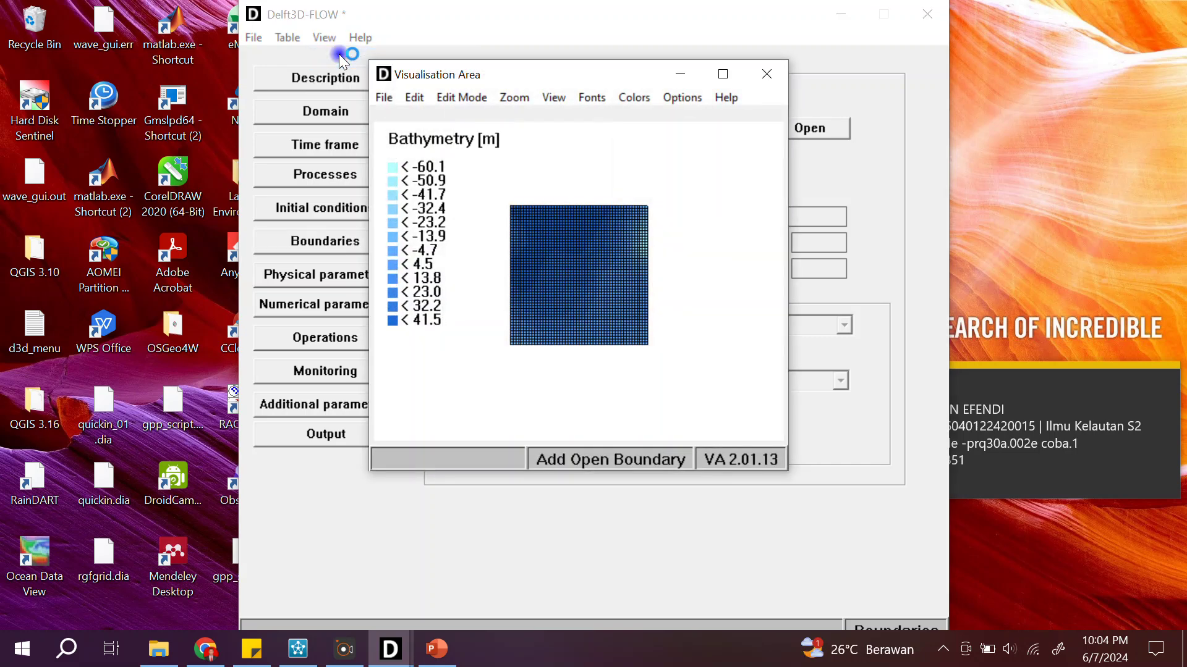
{"action": "left_click", "coordinate": [393, 102]}
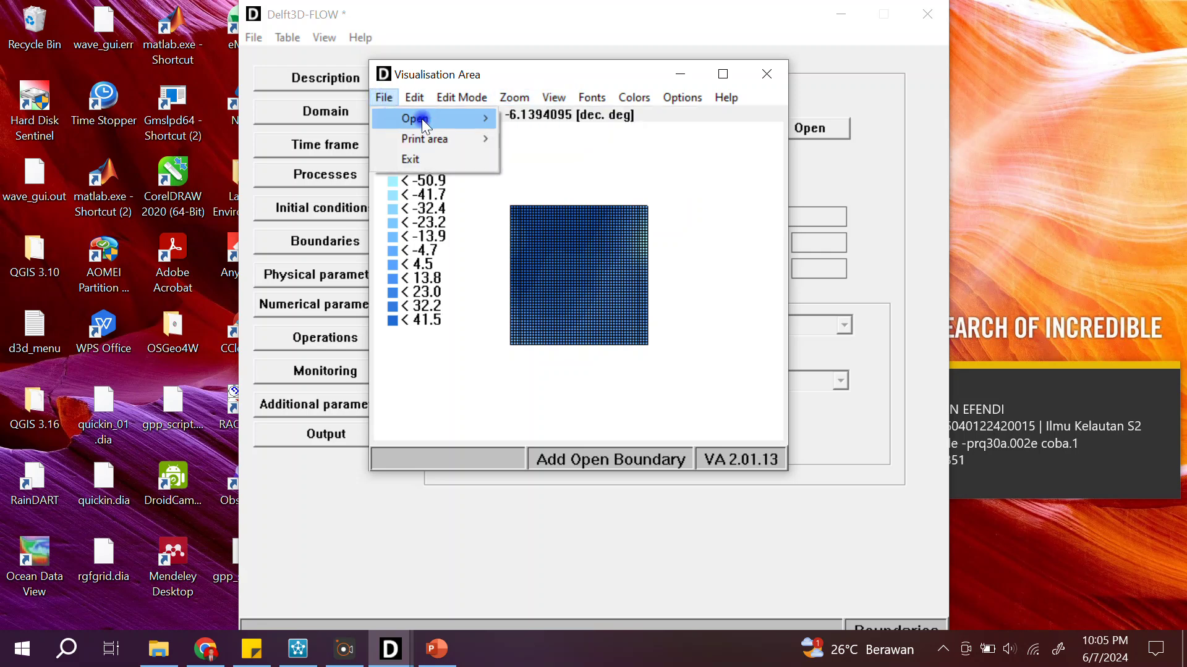
{"action": "left_click", "coordinate": [383, 99]}
{"action": "left_click", "coordinate": [383, 102]}
{"action": "mouse_move", "coordinate": [426, 121]}
{"action": "left_click", "coordinate": [518, 114]}
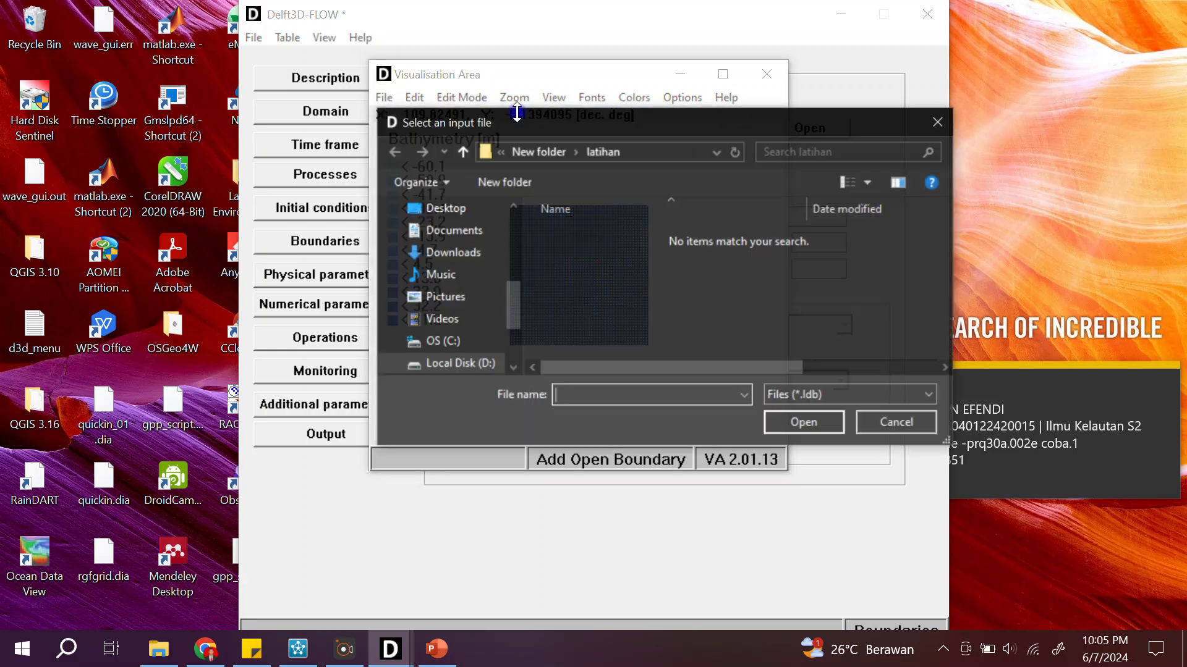
{"action": "left_click", "coordinate": [562, 158]}
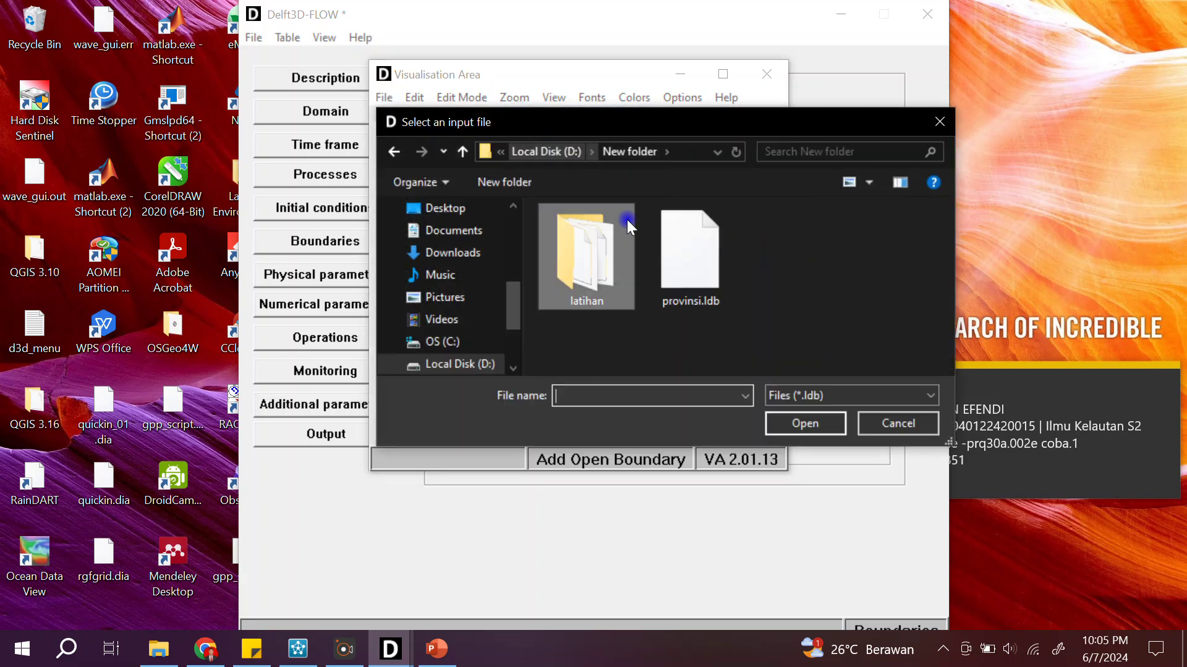
{"action": "left_click", "coordinate": [685, 244]}
{"action": "left_click", "coordinate": [805, 424]}
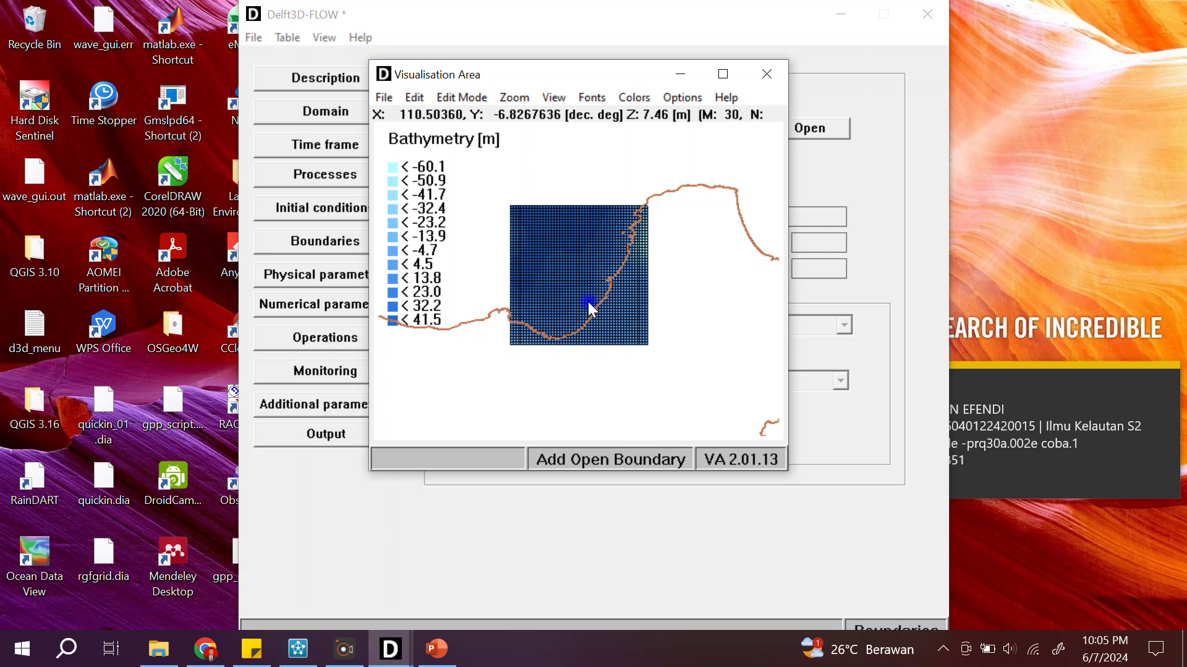
- Enlarge the grid view, set the edit mode to Add, and check that Open Boundaries is the object type being edited
{"action": "left_click", "coordinate": [515, 99]}
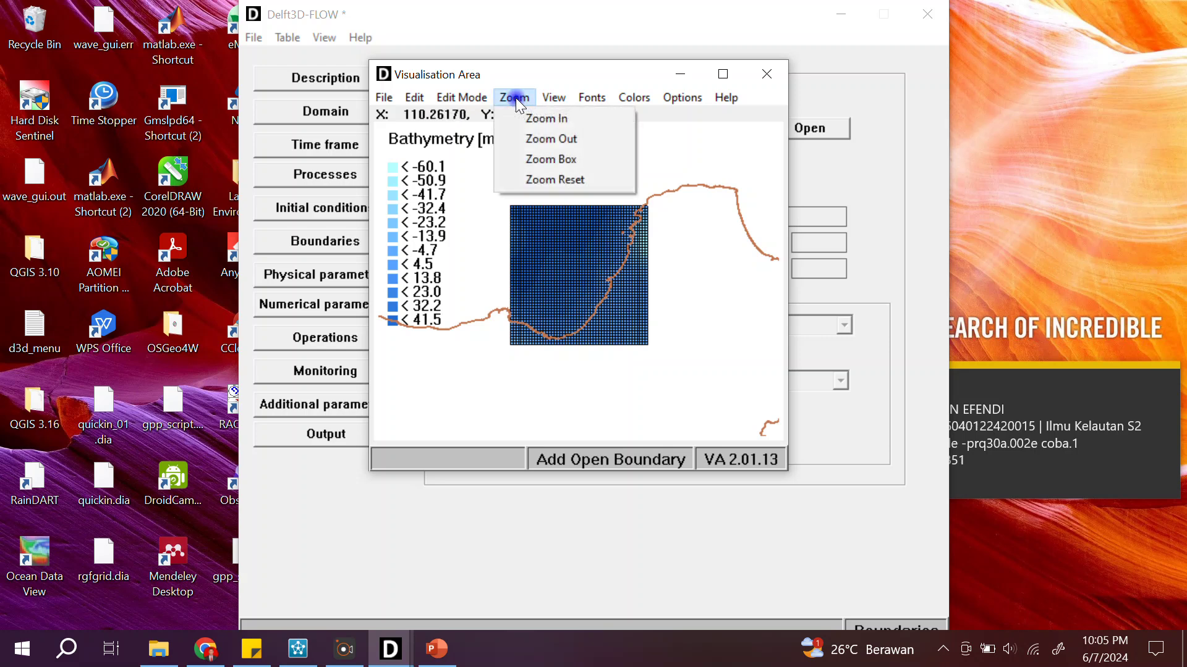
{"action": "left_click", "coordinate": [543, 159]}
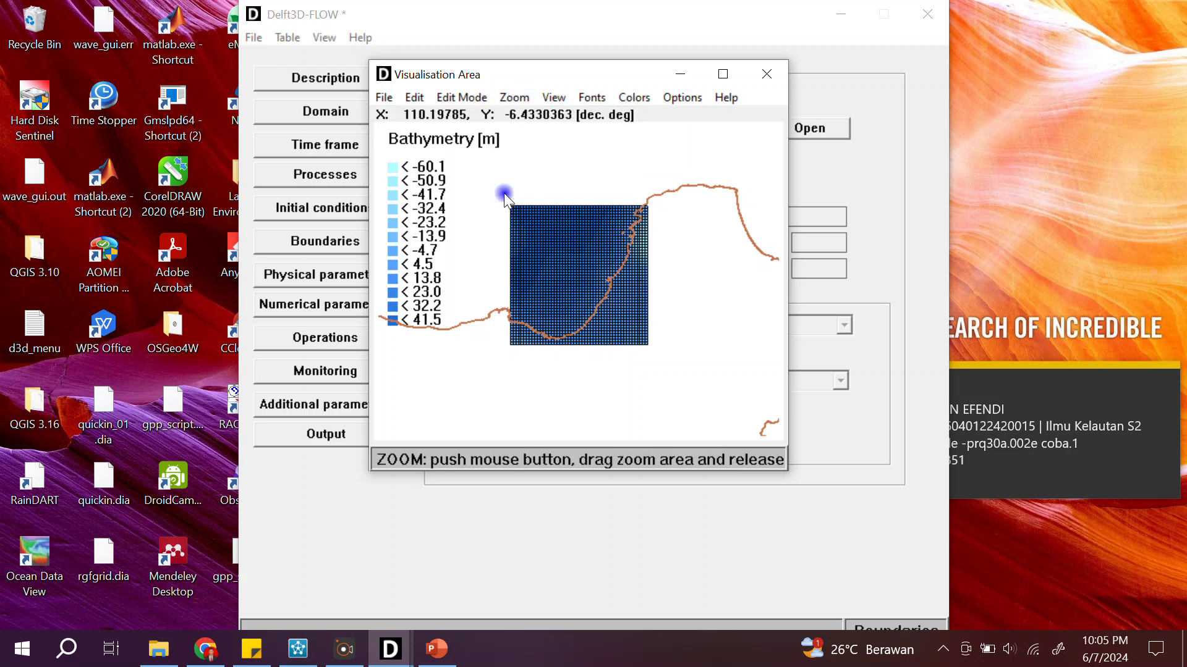
{"action": "left_click_drag", "start_coordinate": [582, 295], "coordinate": [645, 360]}
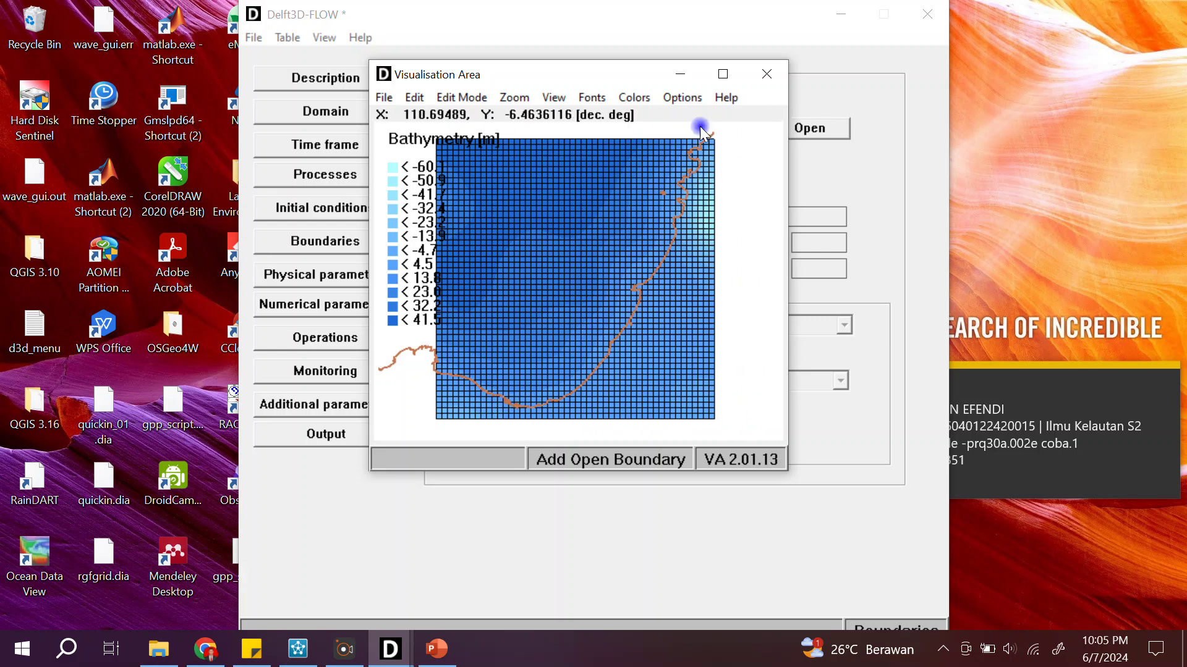
{"action": "left_click", "coordinate": [723, 74]}
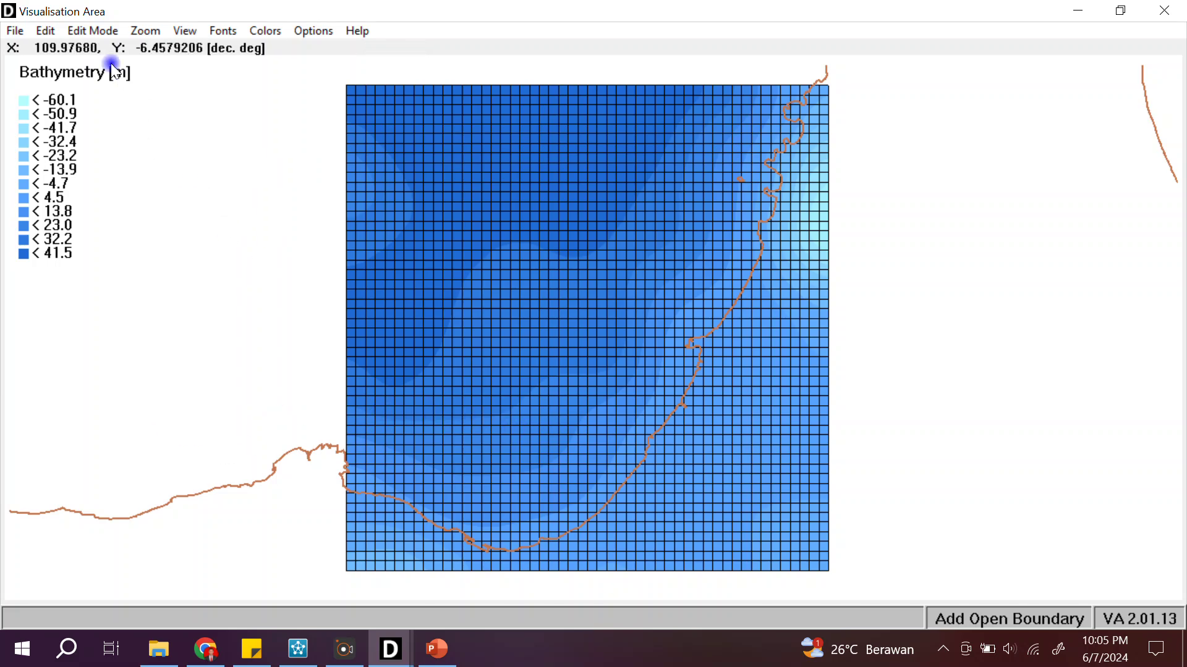
{"action": "left_click", "coordinate": [94, 29]}
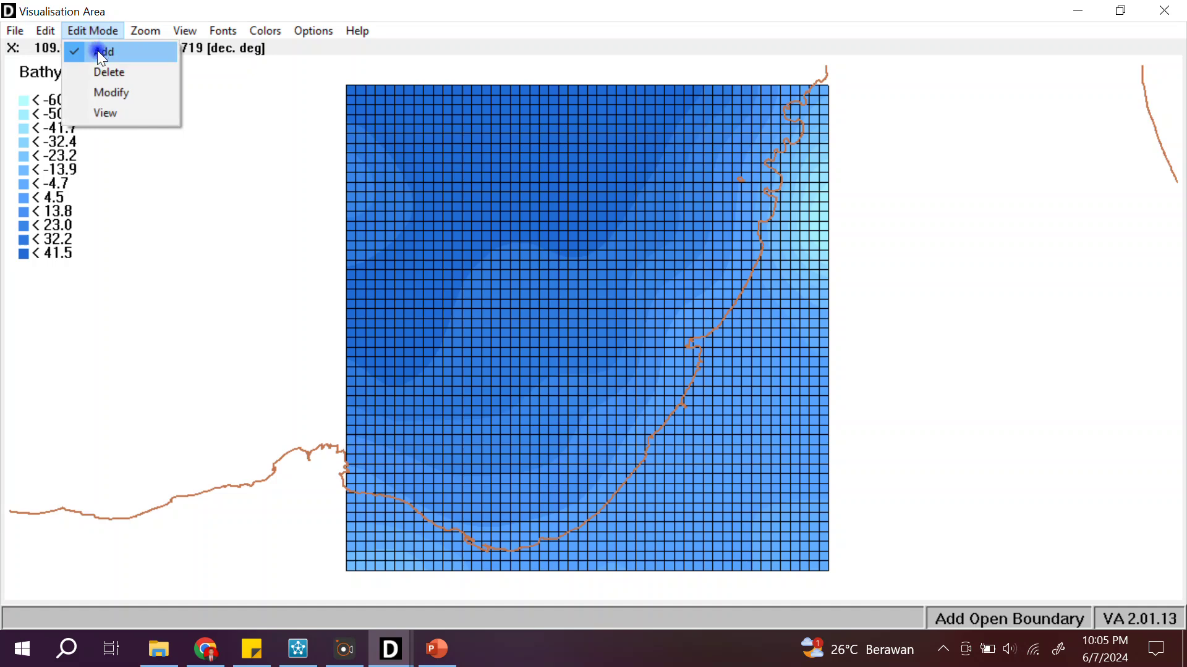
{"action": "left_click", "coordinate": [98, 51]}
{"action": "left_click", "coordinate": [95, 29]}
{"action": "left_click", "coordinate": [99, 52]}
{"action": "left_click", "coordinate": [47, 31]}
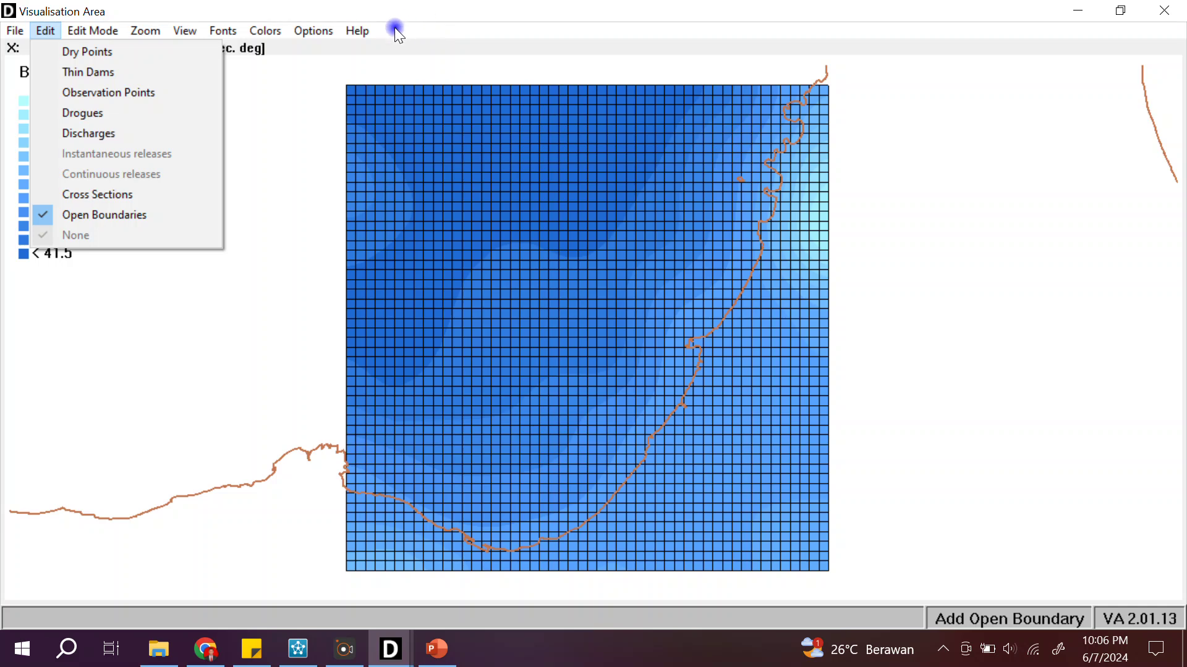
{"action": "left_click", "coordinate": [403, 8]}
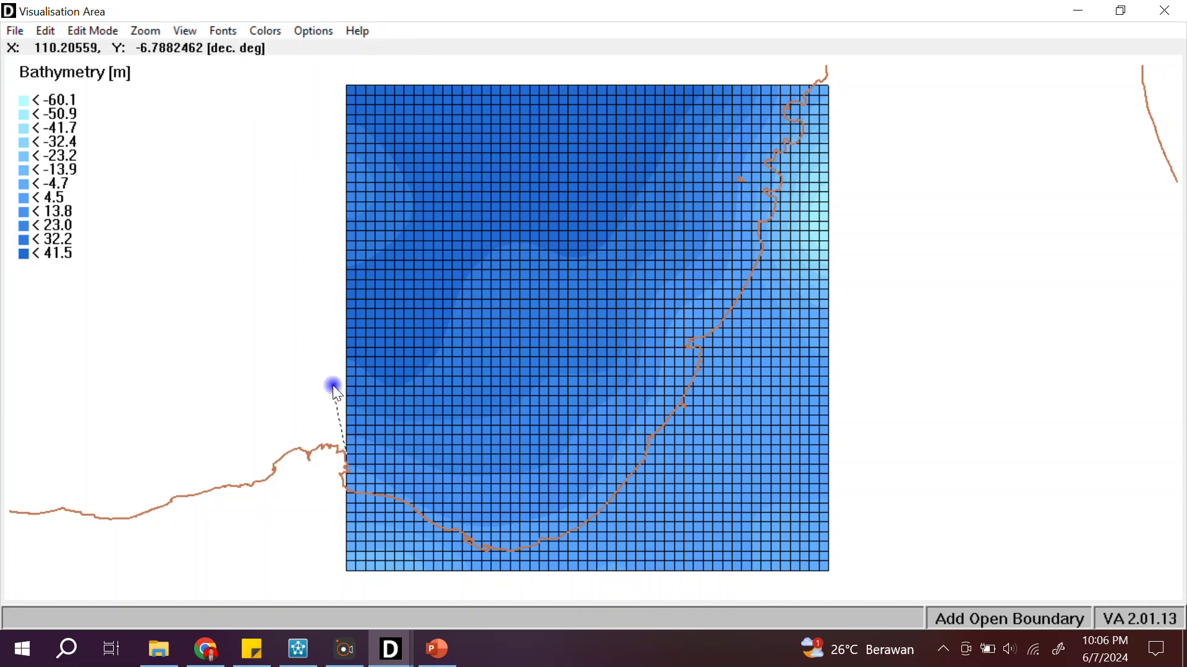
- Draw an open boundary along the grid's west edge from the coastline to the northwest corner, spanning (1,14) to (1,51)
{"action": "left_click", "coordinate": [317, 322]}
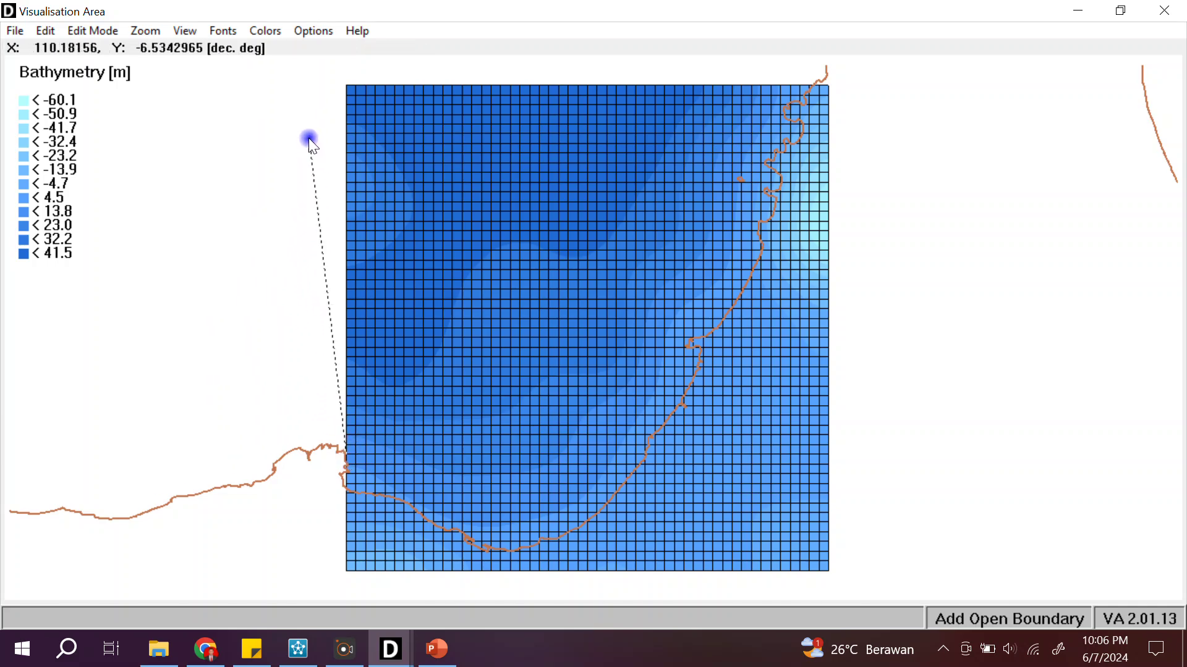
{"action": "left_click", "coordinate": [342, 65]}
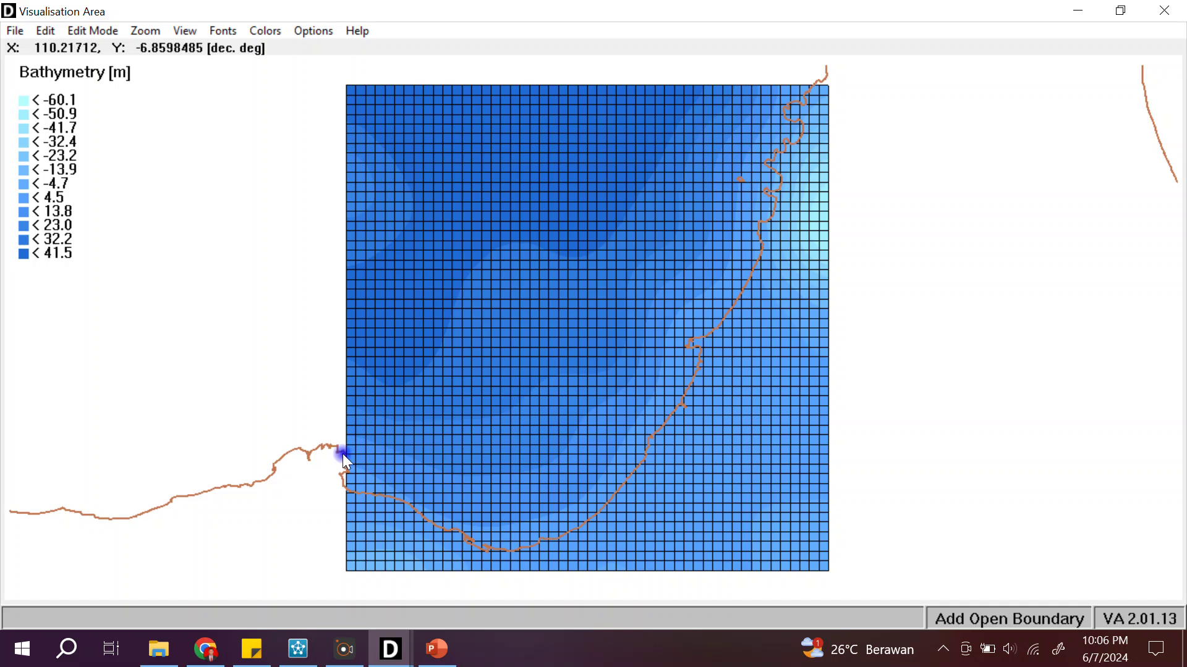
{"action": "left_click_drag", "start_coordinate": [343, 454], "coordinate": [346, 84]}
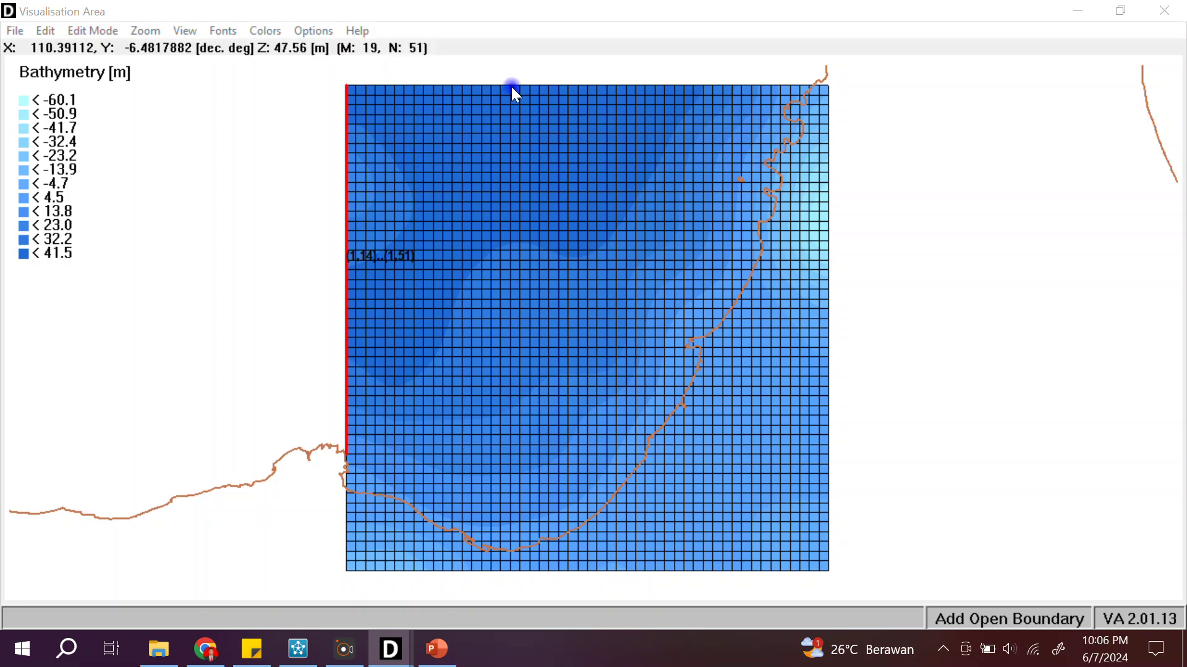
- Draw an open boundary along the grid's north edge from the northwest corner to the coastline, spanning (2,52) to (49,52), and restore the window size
{"action": "left_click", "coordinate": [344, 86]}
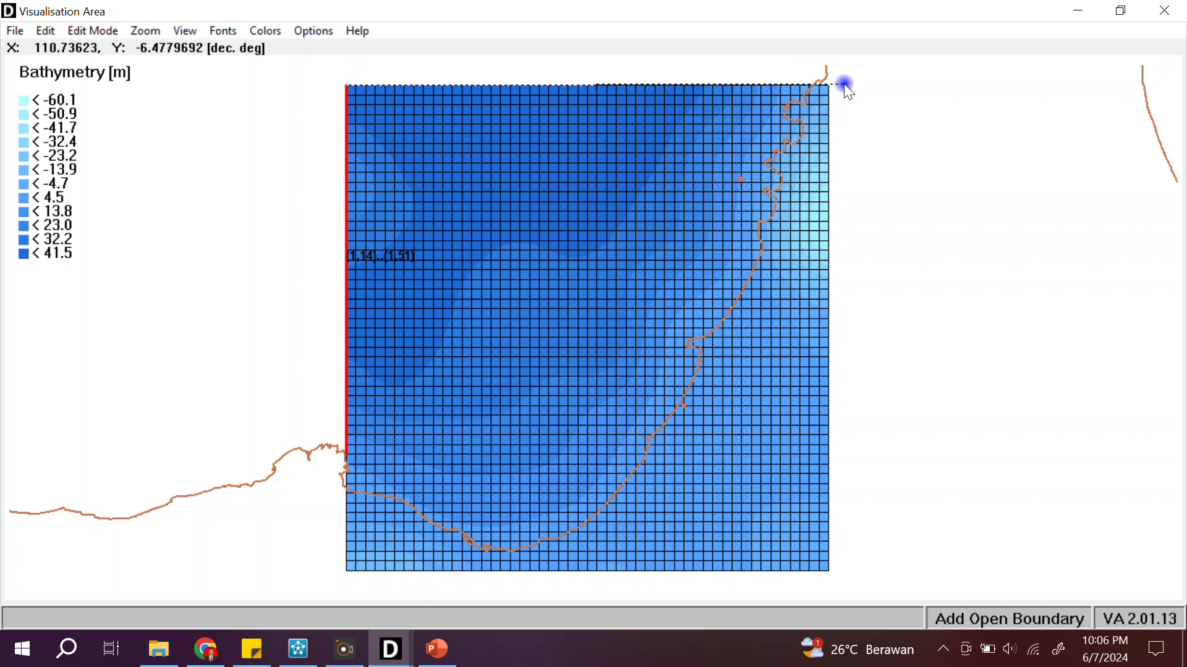
{"action": "left_click", "coordinate": [807, 84]}
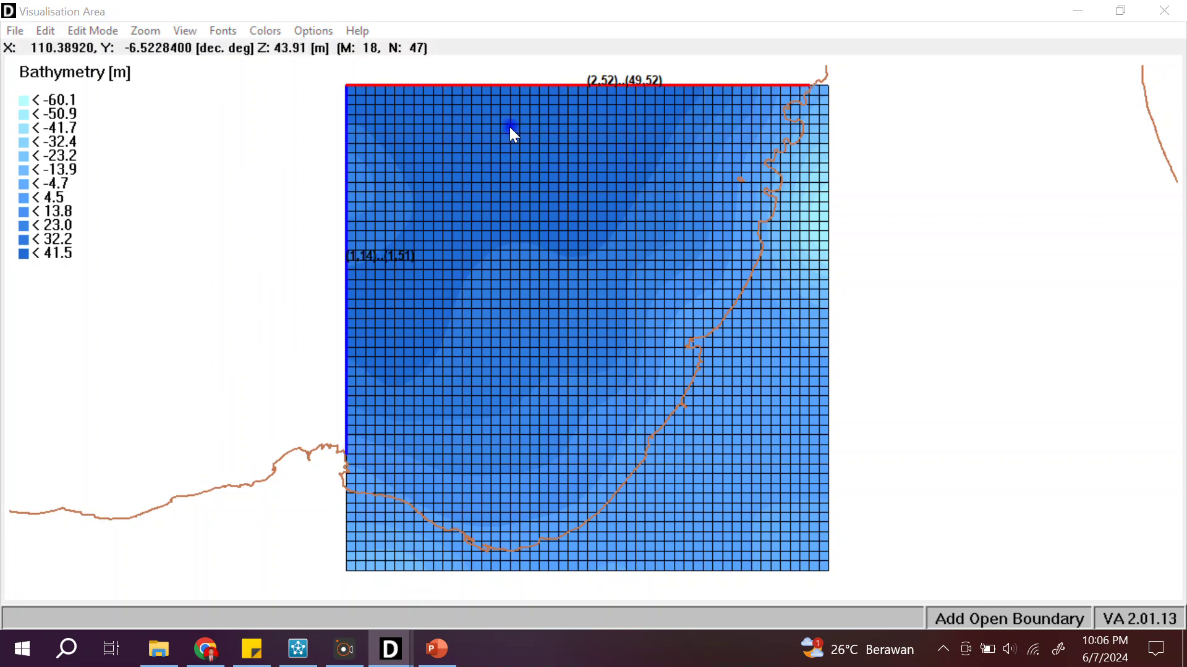
{"action": "left_click", "coordinate": [1117, 17]}
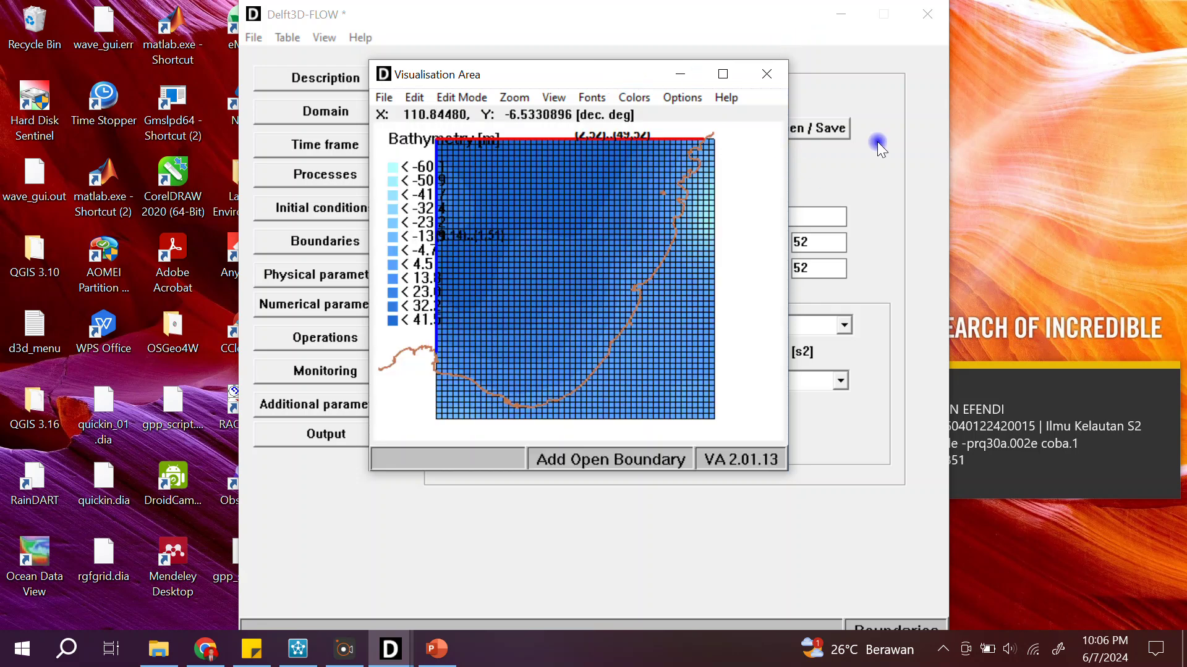
- Check the two sections in the boundary list and place the Visualisation Area beside it
{"action": "left_click", "coordinate": [876, 62]}
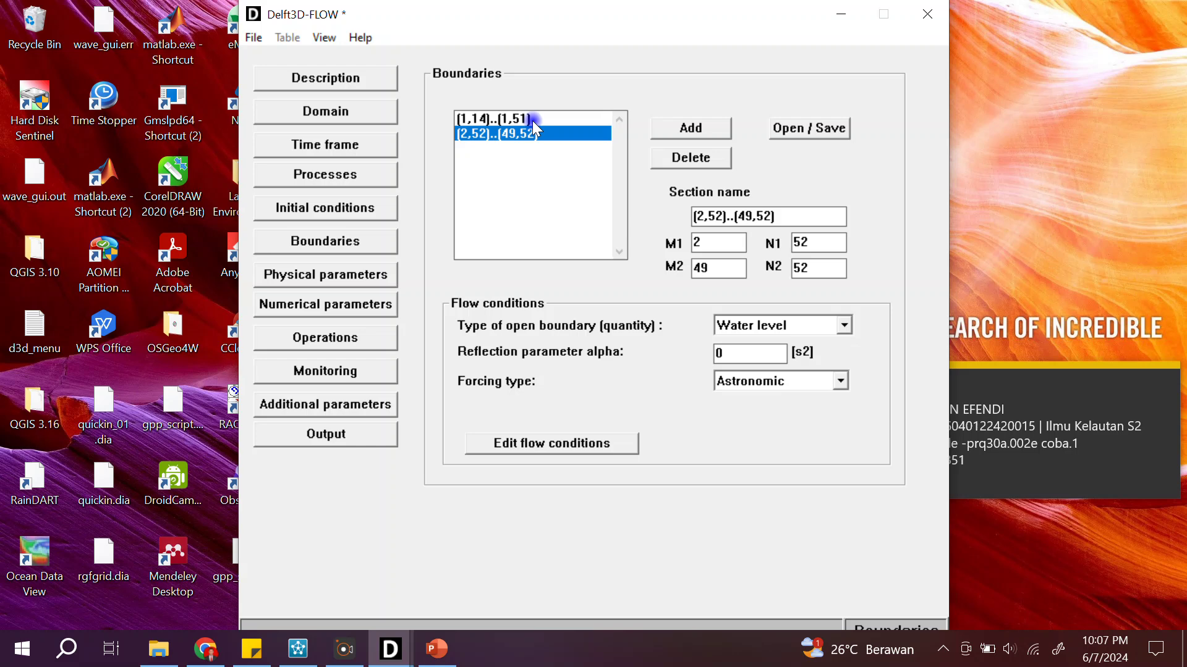
{"action": "left_click", "coordinate": [532, 118]}
{"action": "left_click", "coordinate": [523, 129]}
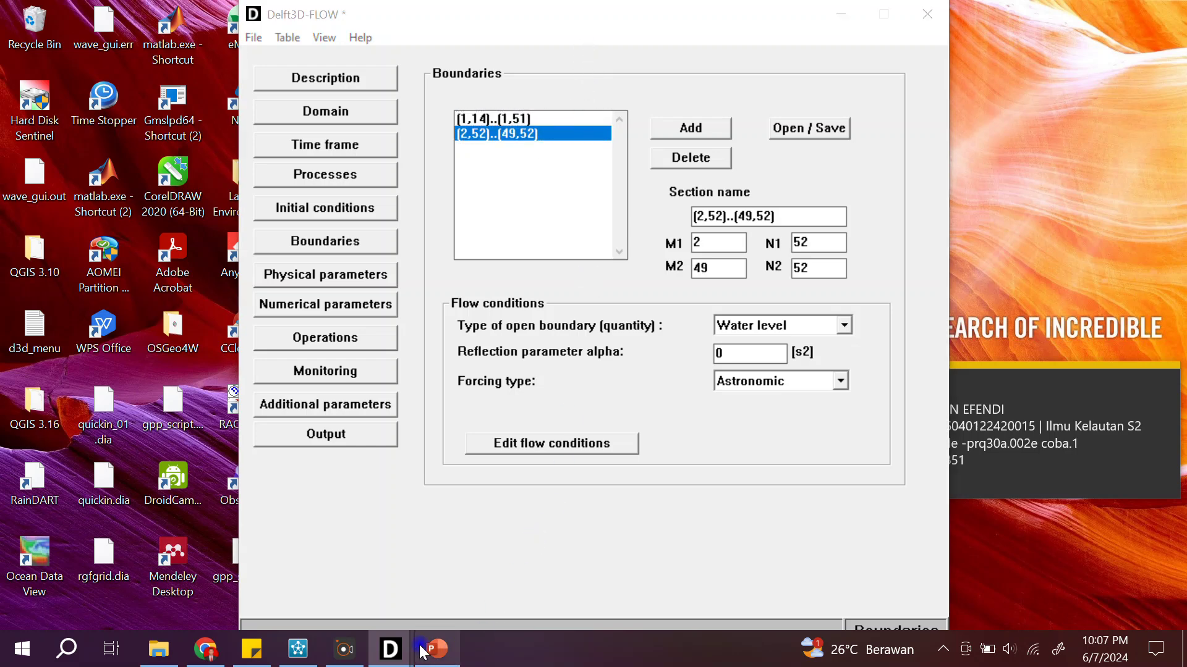
{"action": "mouse_move", "coordinate": [422, 652]}
{"action": "left_click", "coordinate": [451, 520]}
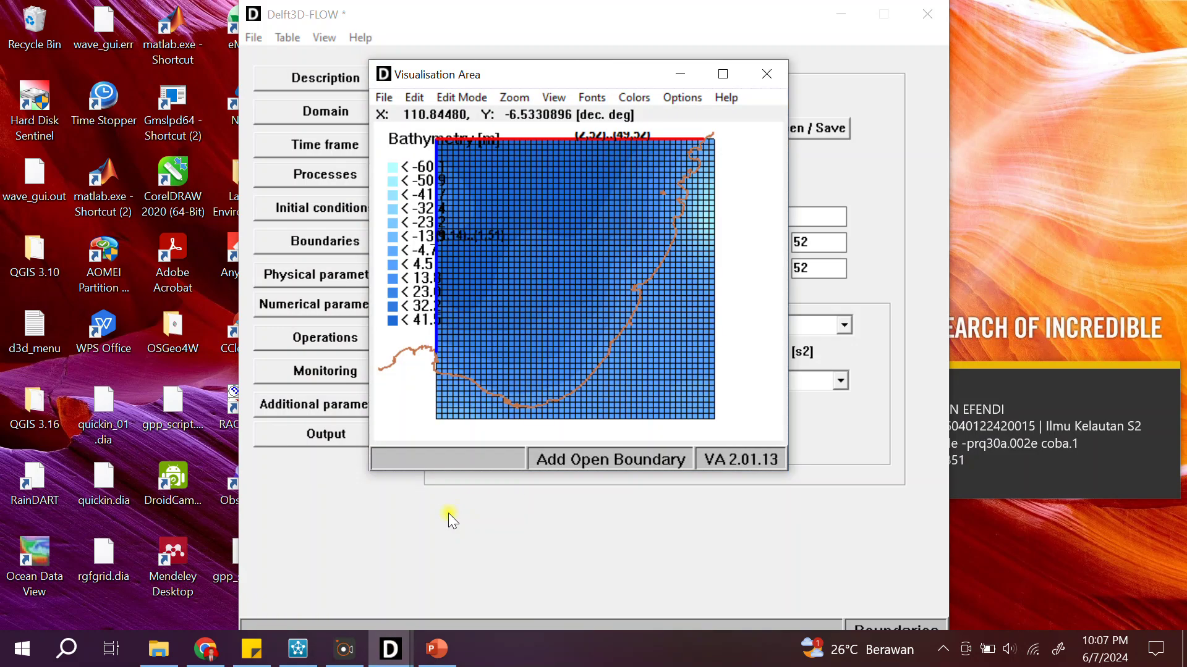
{"action": "left_click_drag", "start_coordinate": [577, 74], "coordinate": [231, 82]}
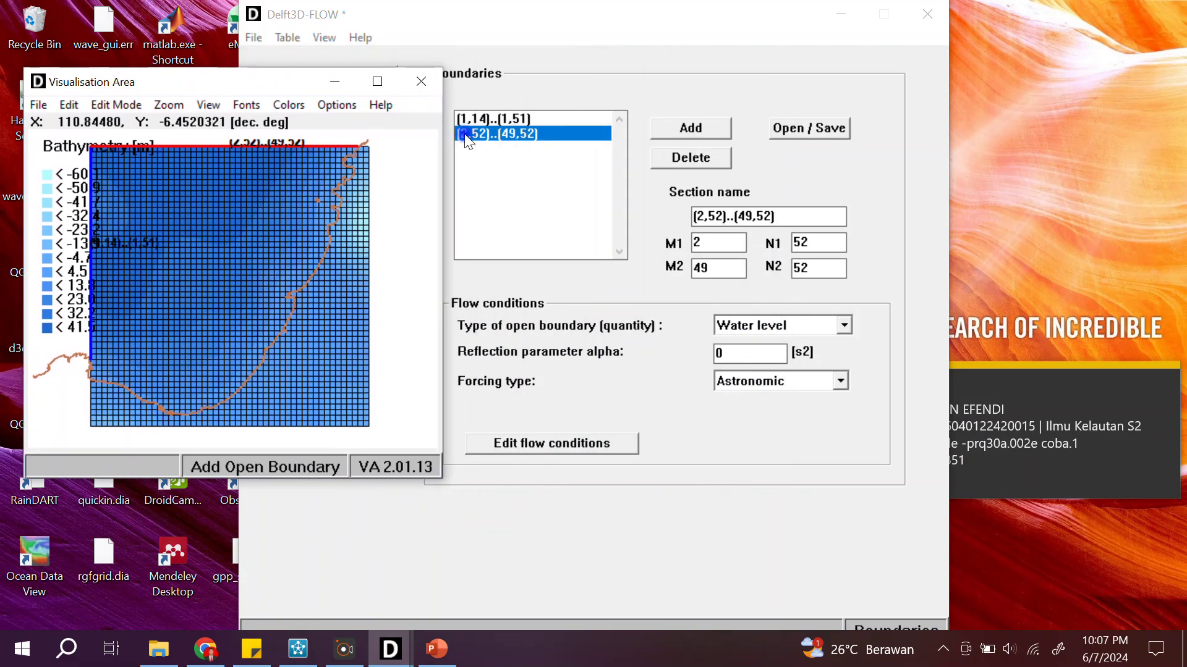
- Rename the west boundary section (1,14)..(1,51) as barat
{"action": "left_click", "coordinate": [541, 120]}
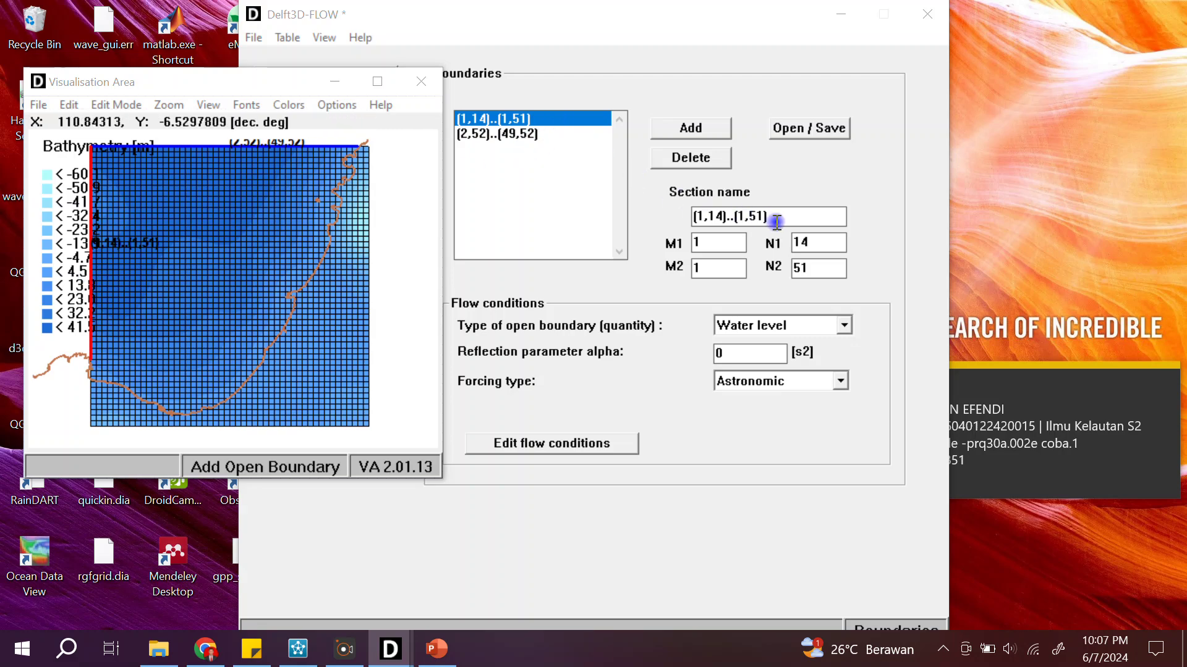
{"action": "left_click", "coordinate": [621, 237]}
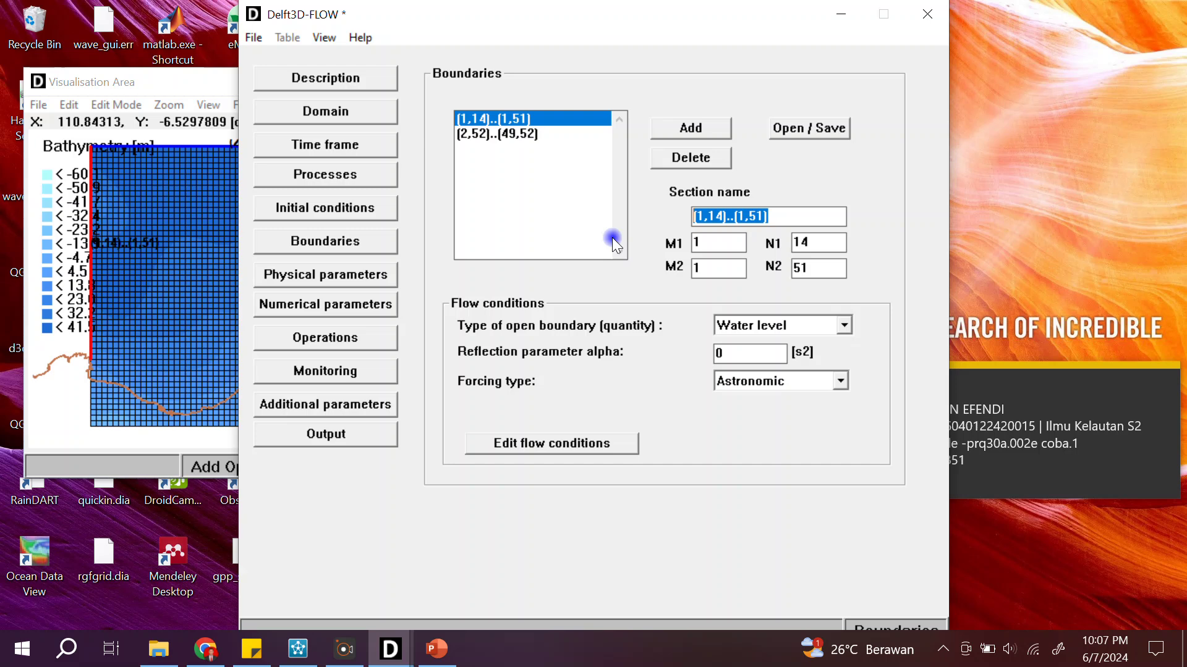
{"action": "type", "text": "barat"}
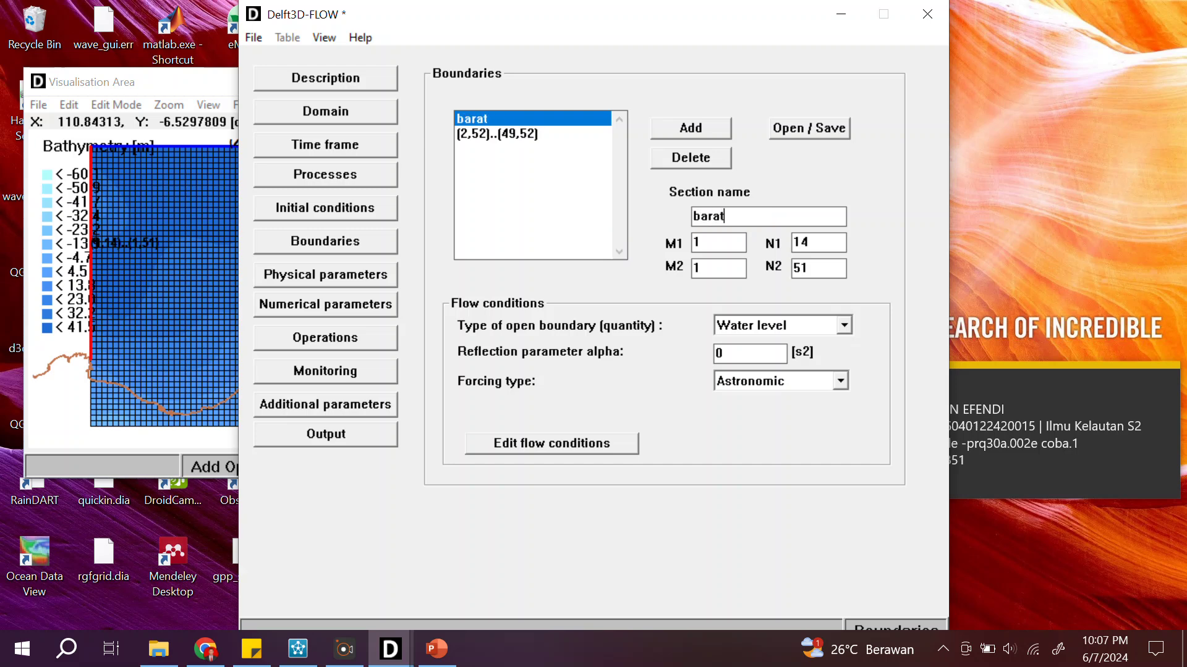
- Rename the north boundary section (2,52)..(49,52) as utara
{"action": "left_click", "coordinate": [561, 138]}
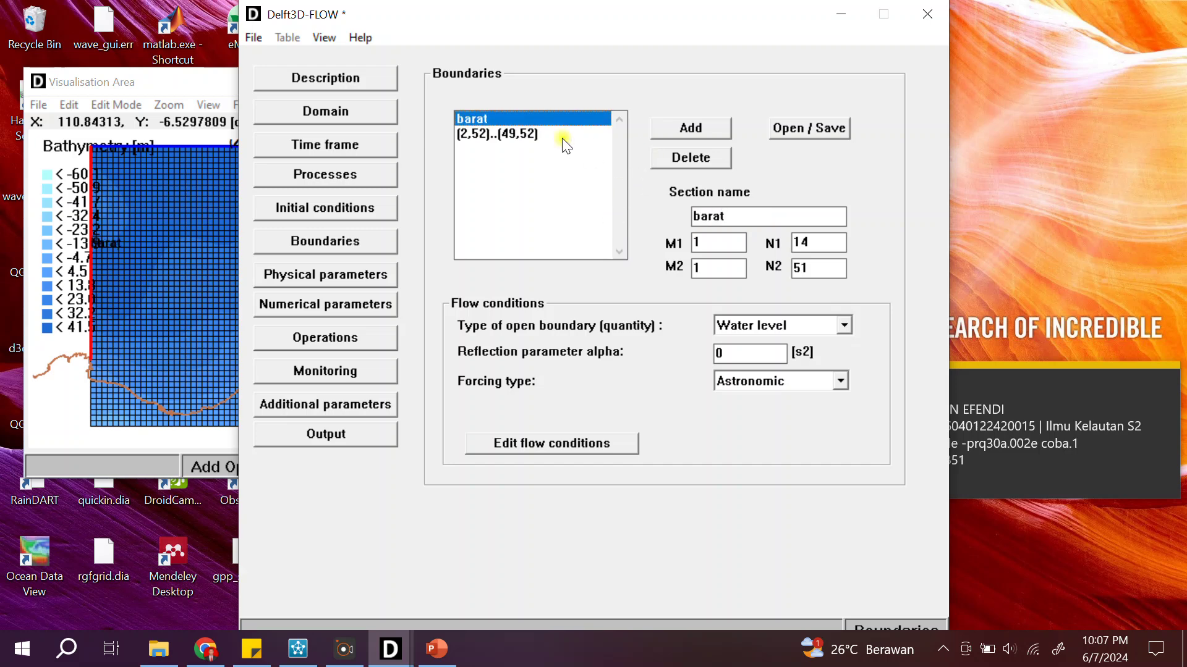
{"action": "left_click", "coordinate": [493, 136]}
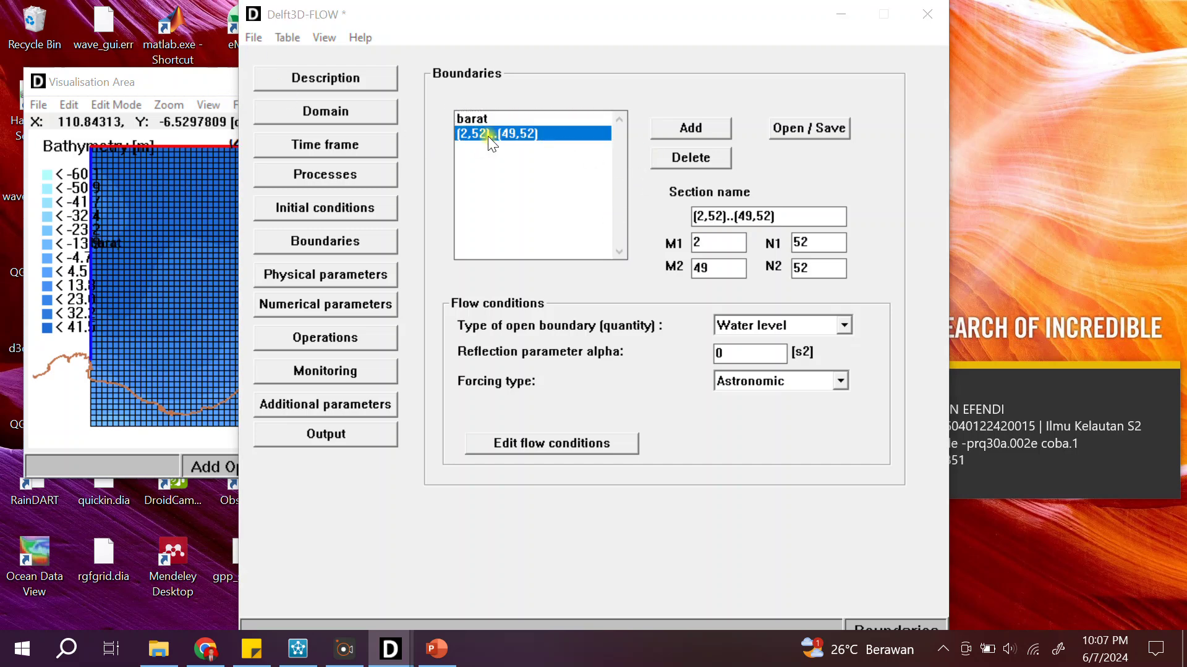
{"action": "left_click", "coordinate": [204, 86]}
{"action": "left_click", "coordinate": [780, 226]}
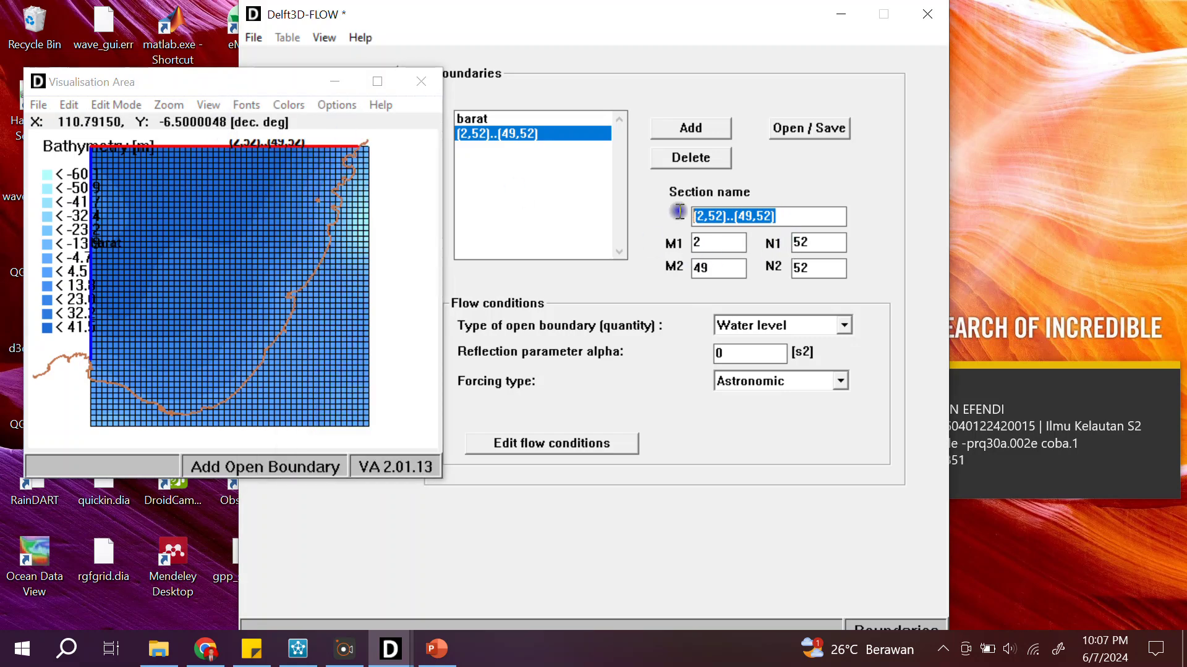
{"action": "type", "text": "utara"}
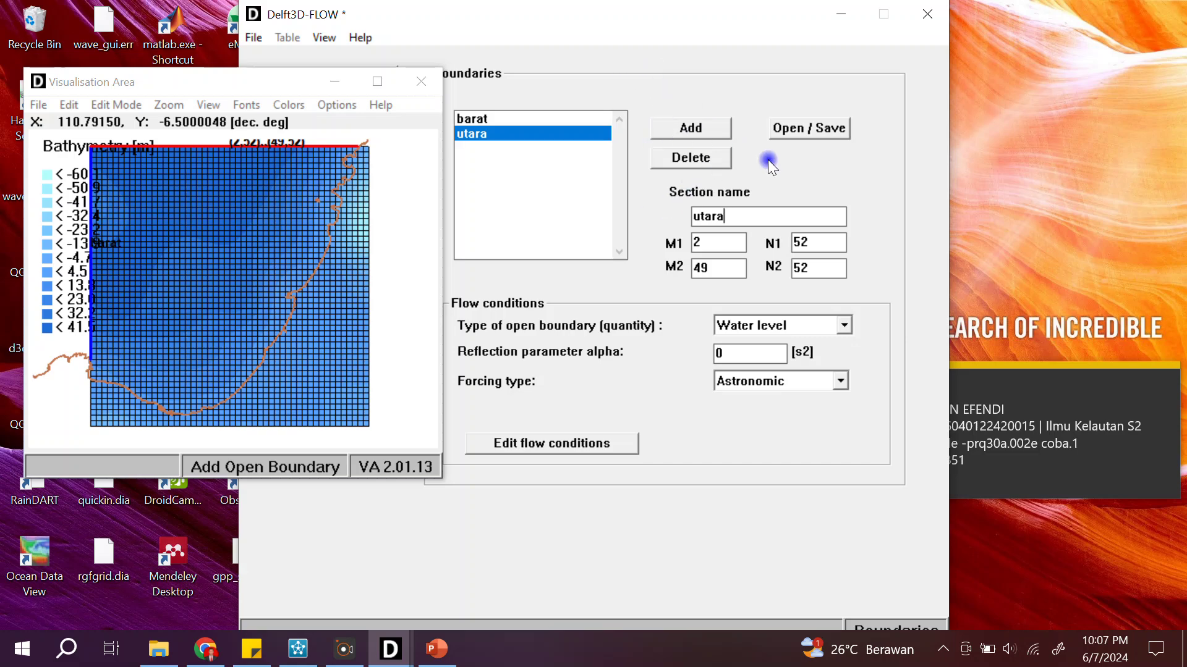
- Save the boundary definitions as bound in the latihan folder and close the Open/Save Boundaries dialog
{"action": "left_click", "coordinate": [804, 131]}
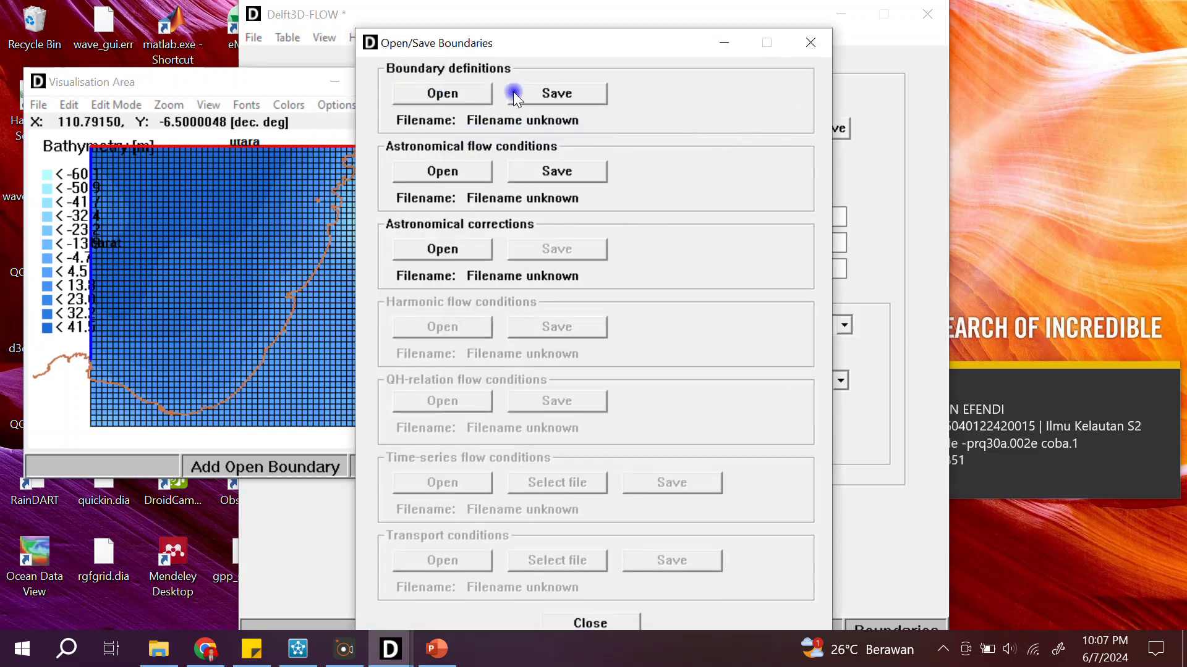
{"action": "left_click", "coordinate": [569, 95]}
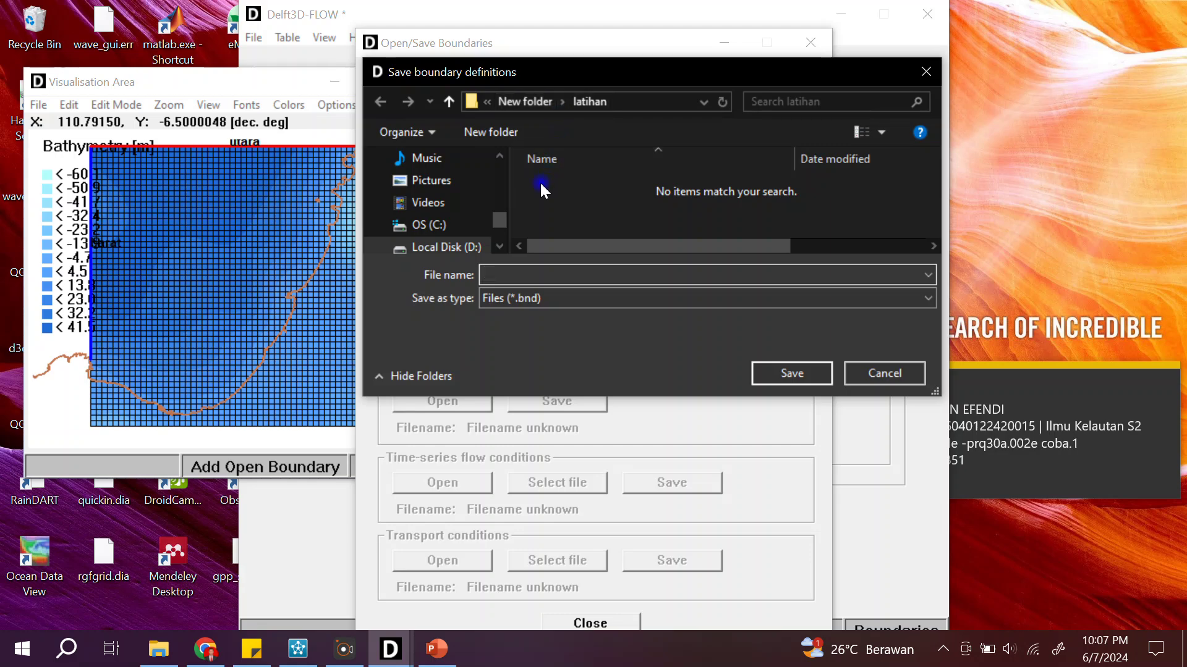
{"action": "type", "text": "b"}
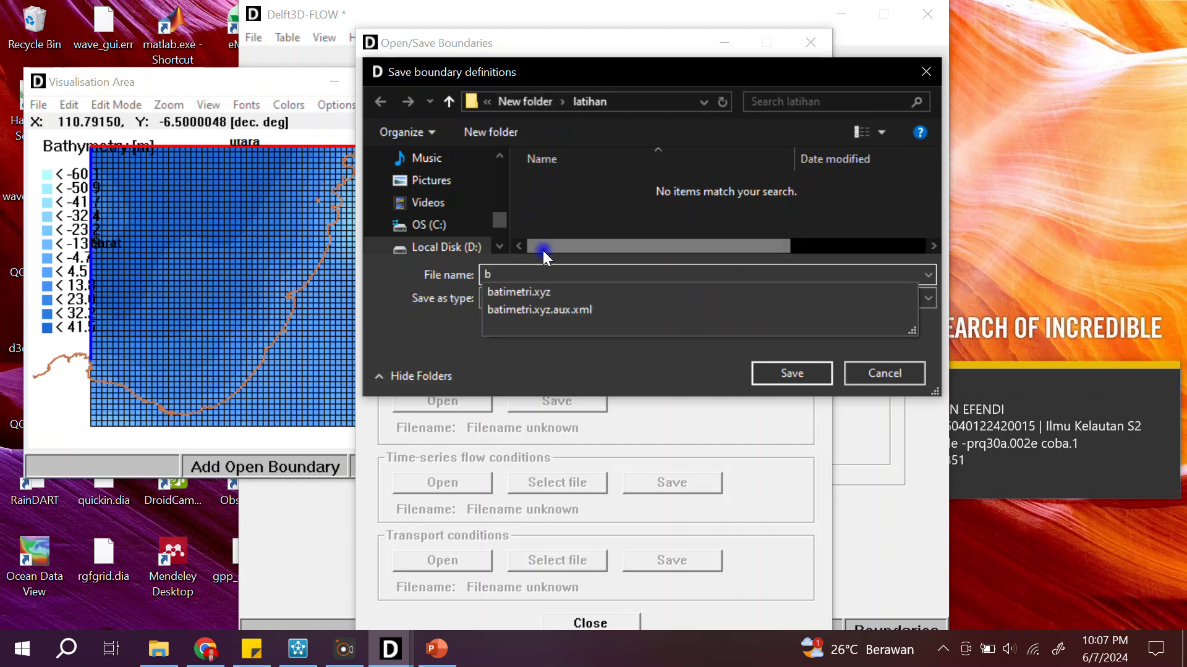
{"action": "type", "text": "ound"}
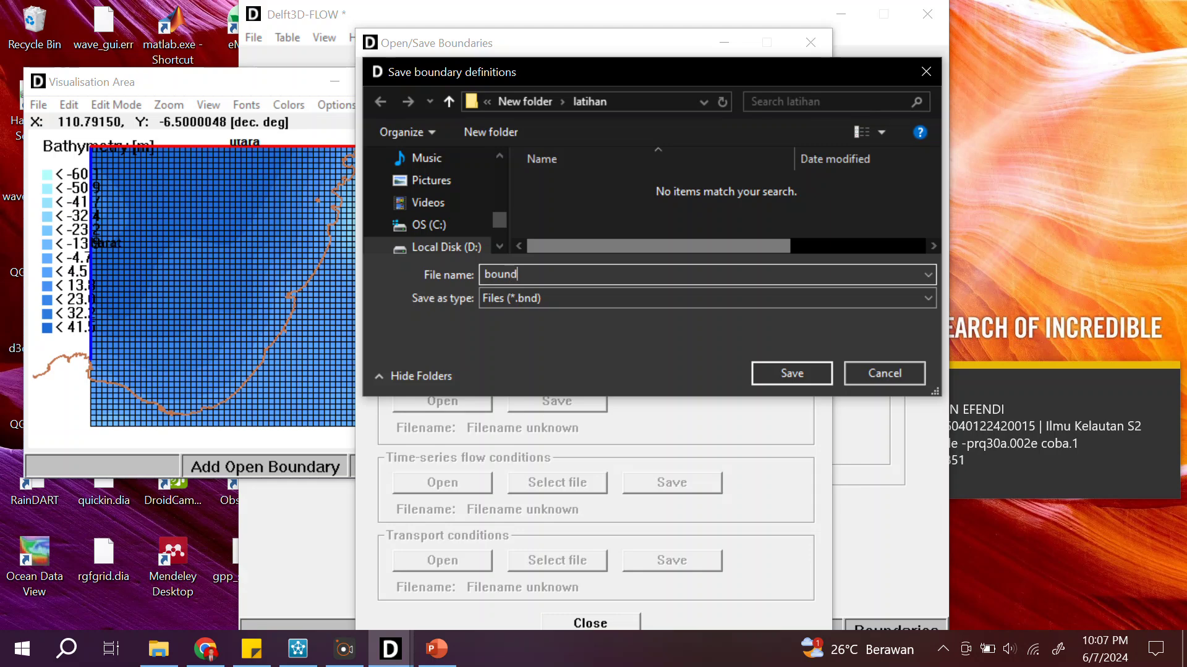
{"action": "left_click", "coordinate": [794, 374]}
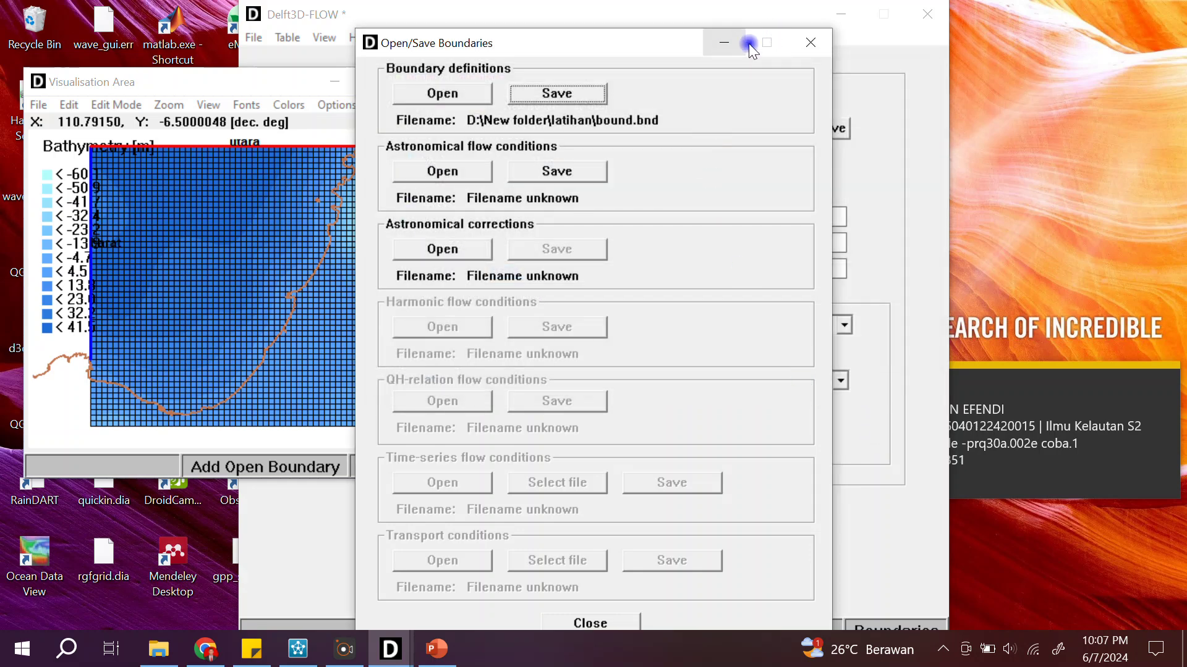
{"action": "left_click", "coordinate": [809, 43]}
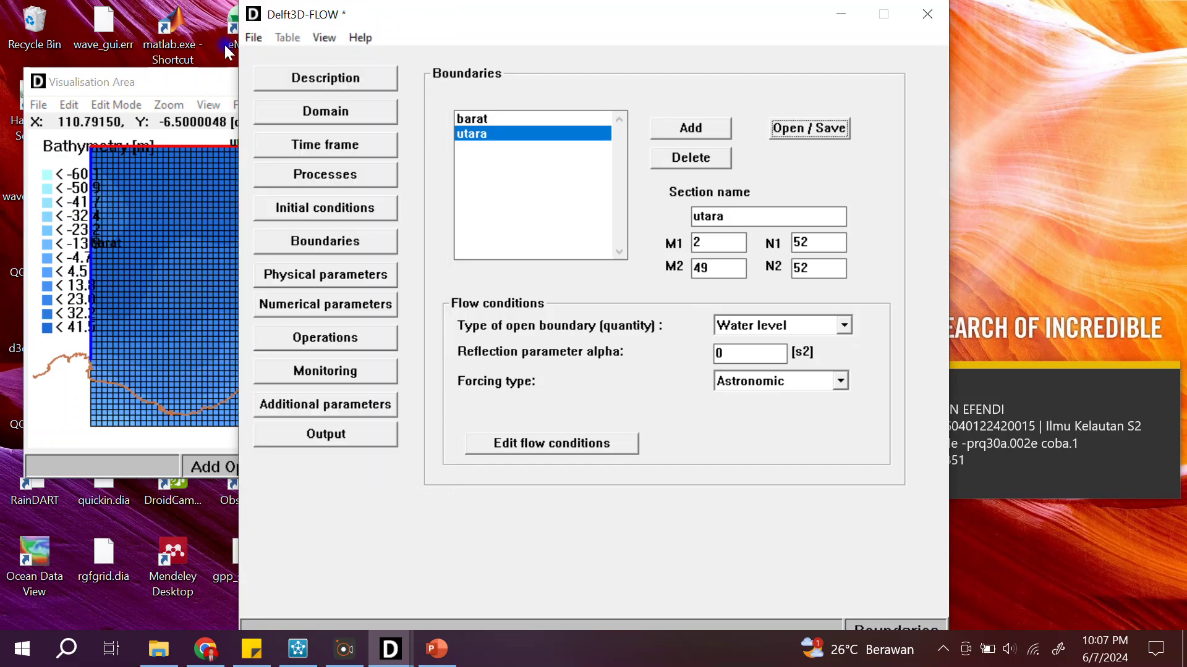
- Save the MDF file as latihan in the latihan folder, acknowledging the missing wind and astronomical file name warnings
{"action": "left_click", "coordinate": [254, 39]}
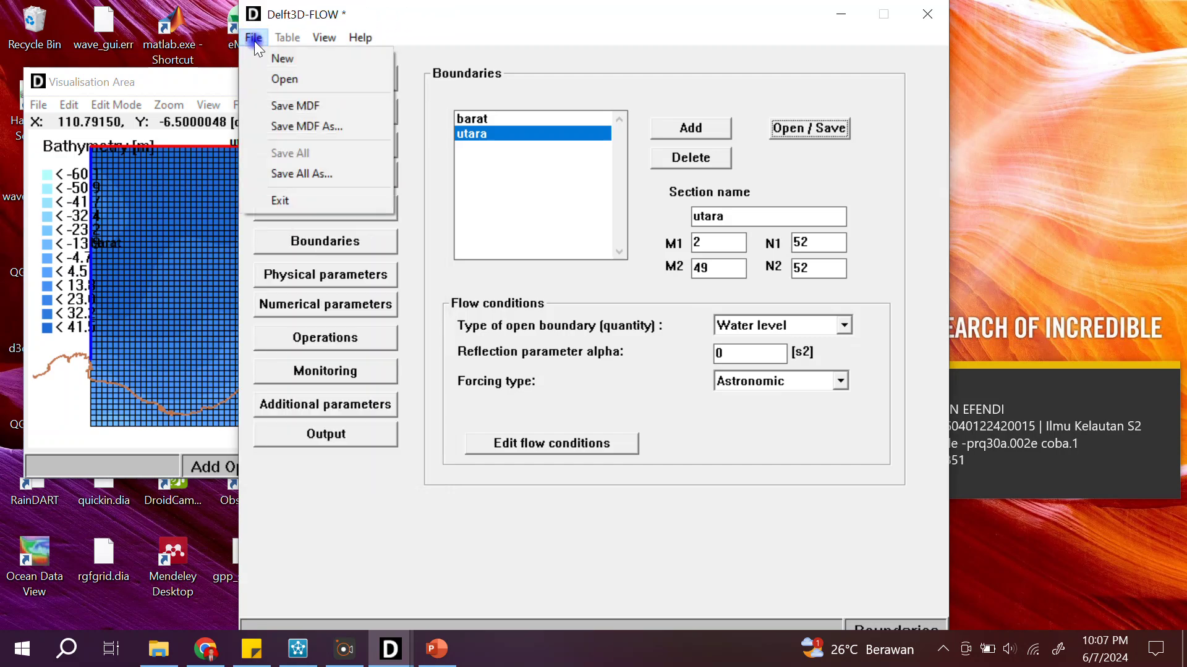
{"action": "left_click", "coordinate": [277, 107]}
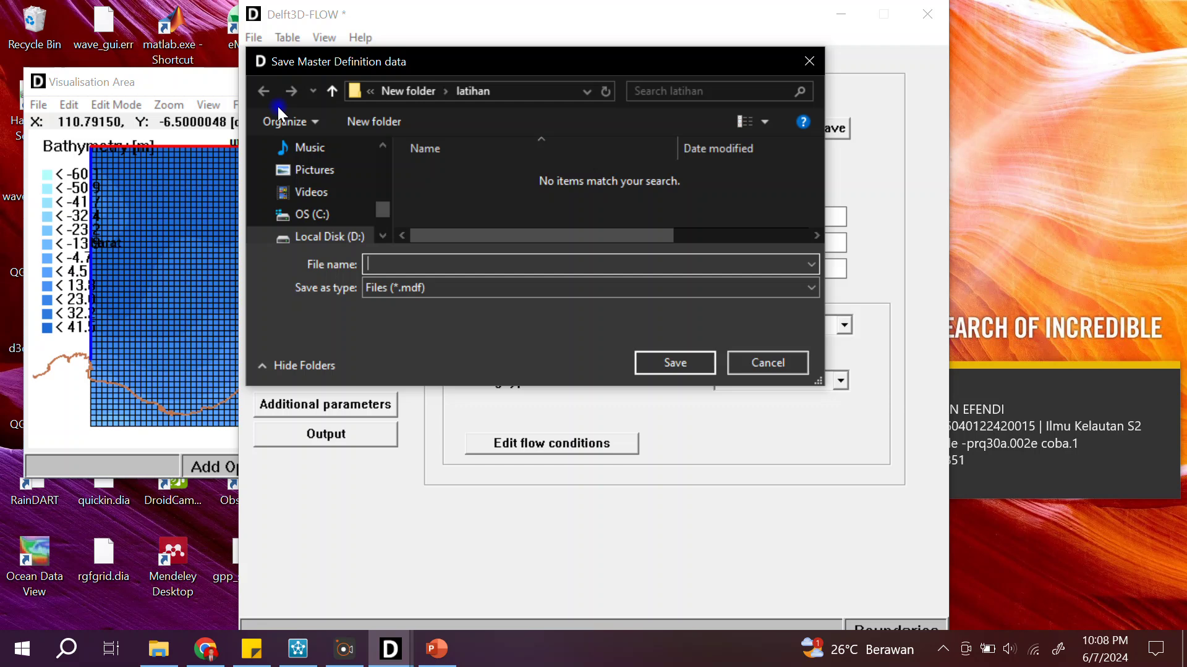
{"action": "type", "text": "latihan"}
{"action": "left_click", "coordinate": [677, 361]}
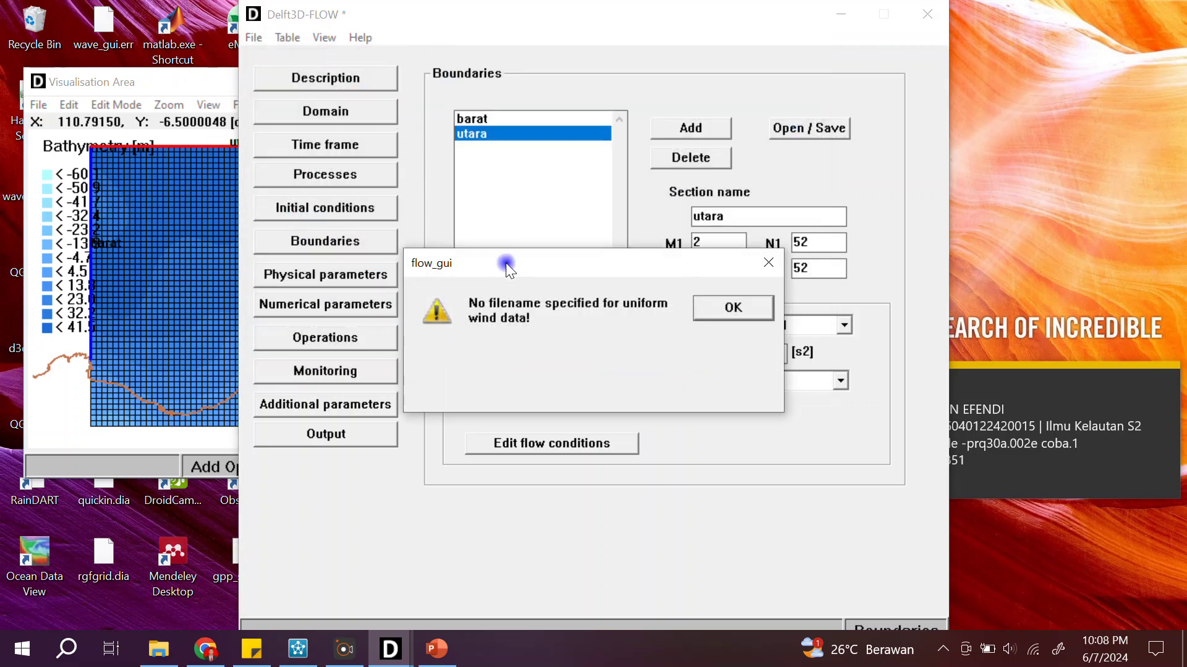
{"action": "left_click", "coordinate": [697, 311]}
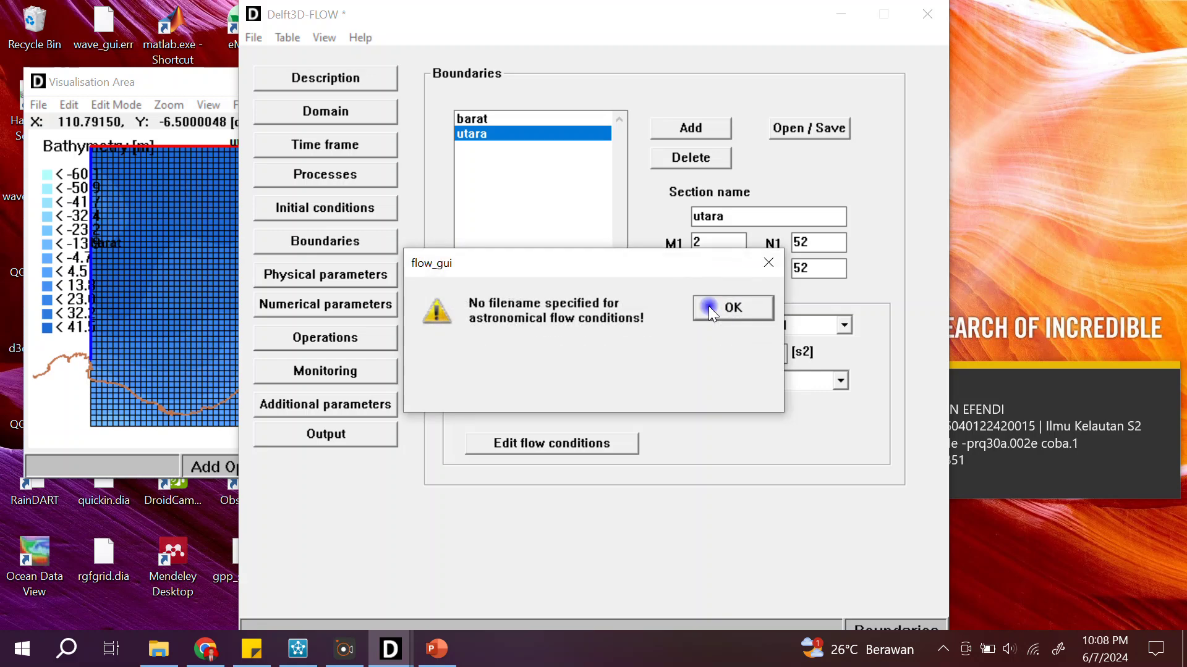
{"action": "left_click", "coordinate": [708, 307]}
{"action": "left_click", "coordinate": [708, 307]}
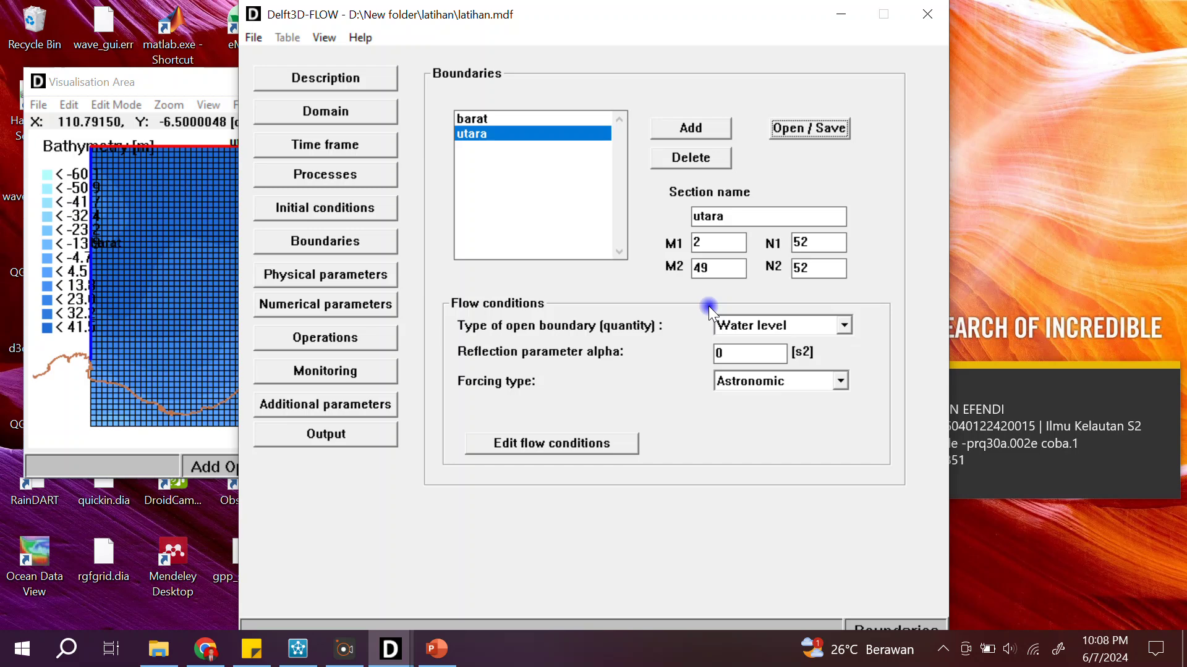
- Review the barat and utara sections and the available open boundary quantity types, keeping Water level
{"action": "left_click", "coordinate": [565, 119]}
{"action": "left_click", "coordinate": [541, 136]}
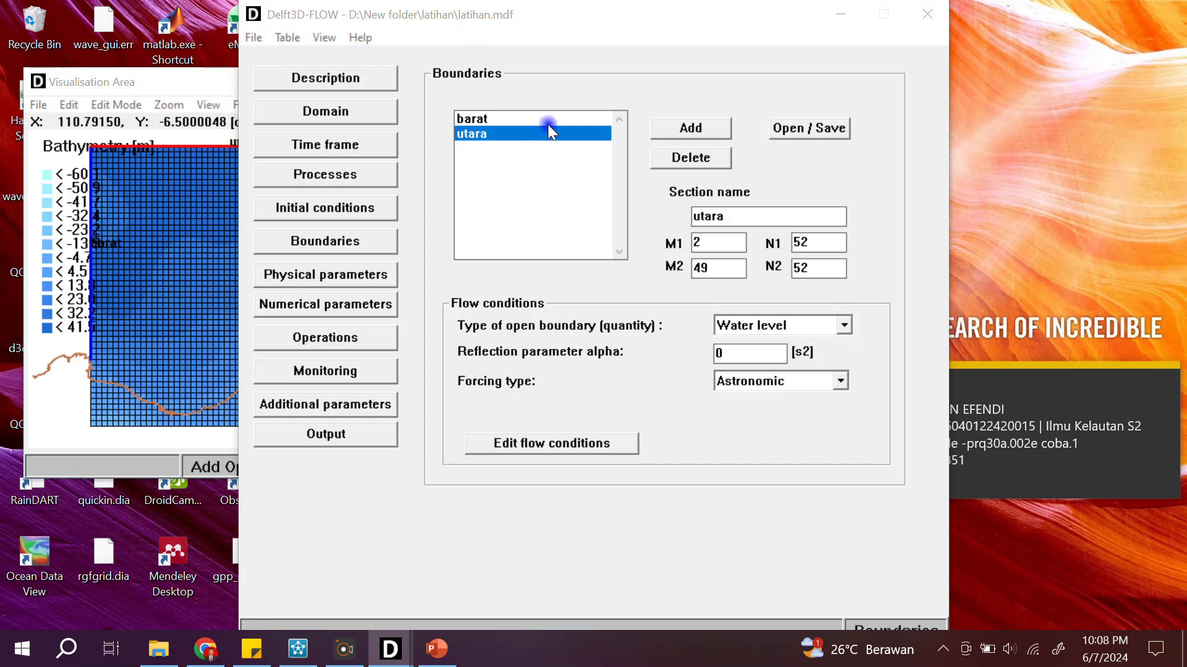
{"action": "left_click", "coordinate": [550, 122]}
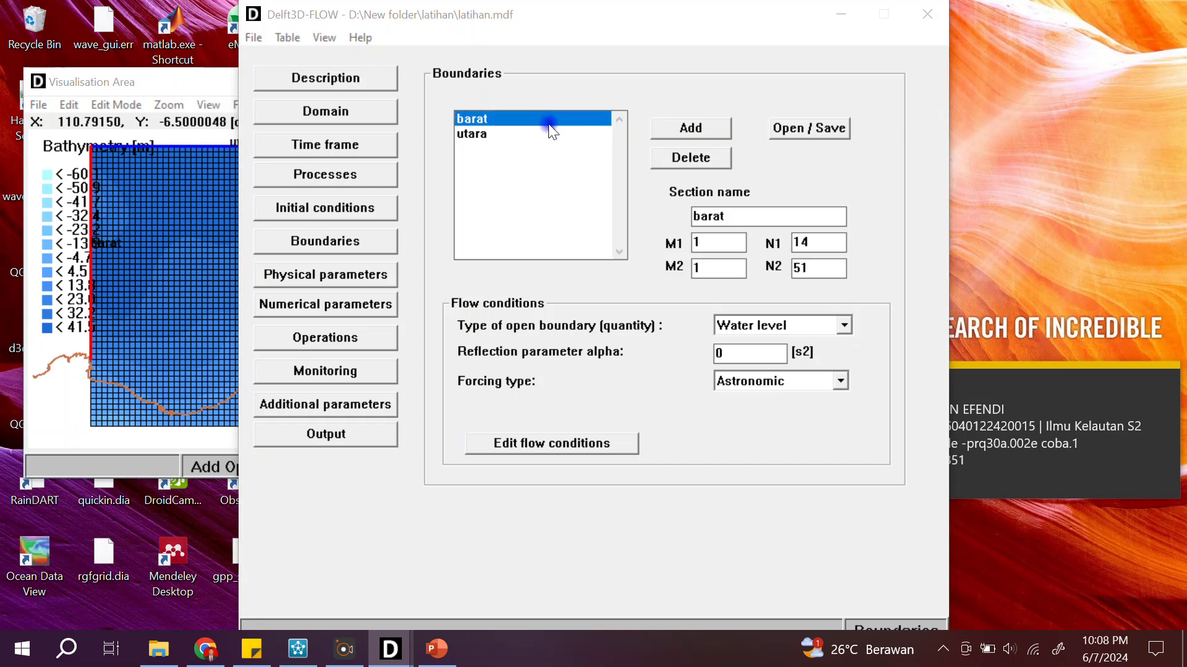
{"action": "left_click", "coordinate": [538, 135]}
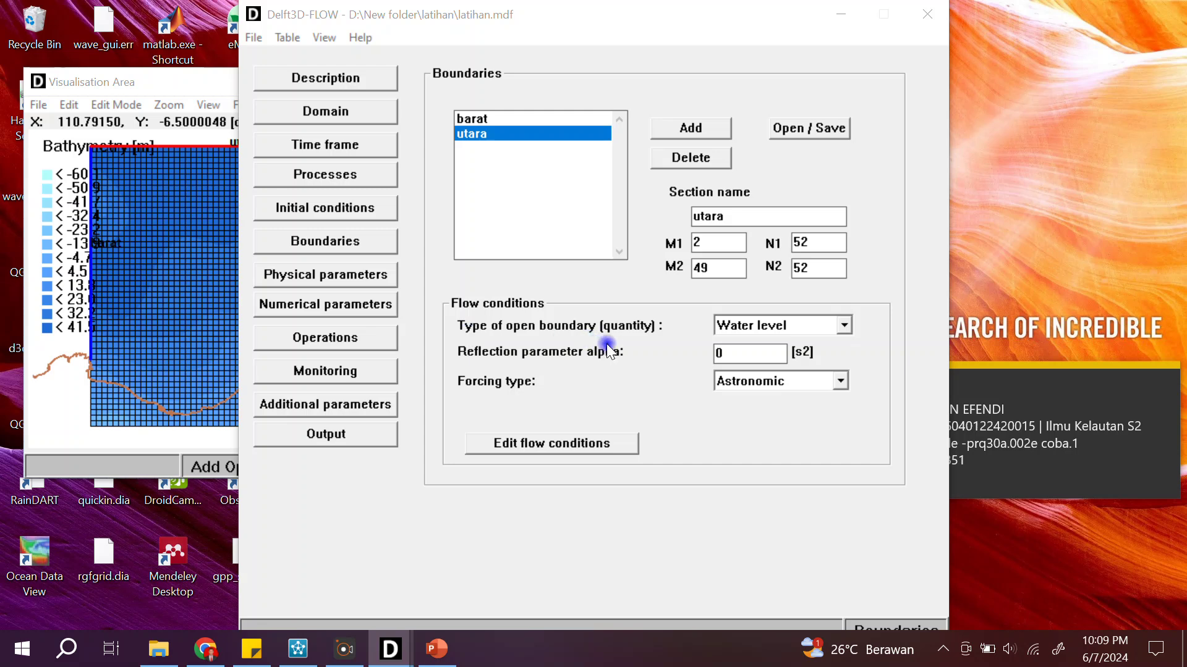
{"action": "left_click", "coordinate": [838, 324]}
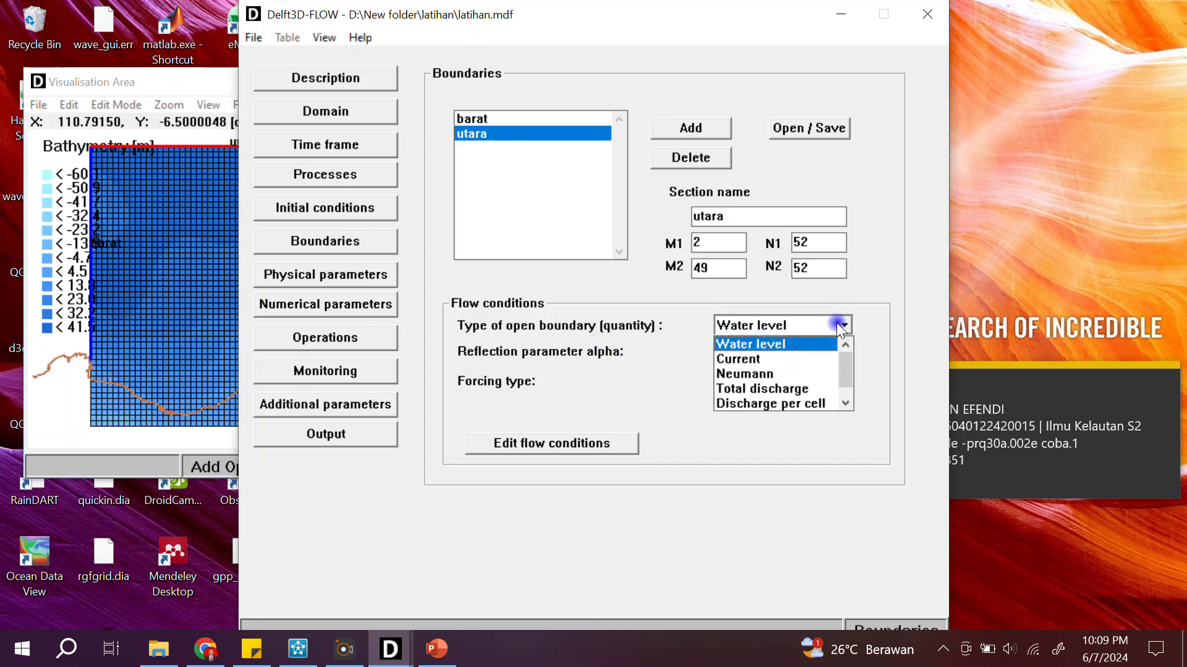
{"action": "left_click", "coordinate": [837, 323]}
{"action": "left_click", "coordinate": [837, 324]}
{"action": "left_click", "coordinate": [837, 324]}
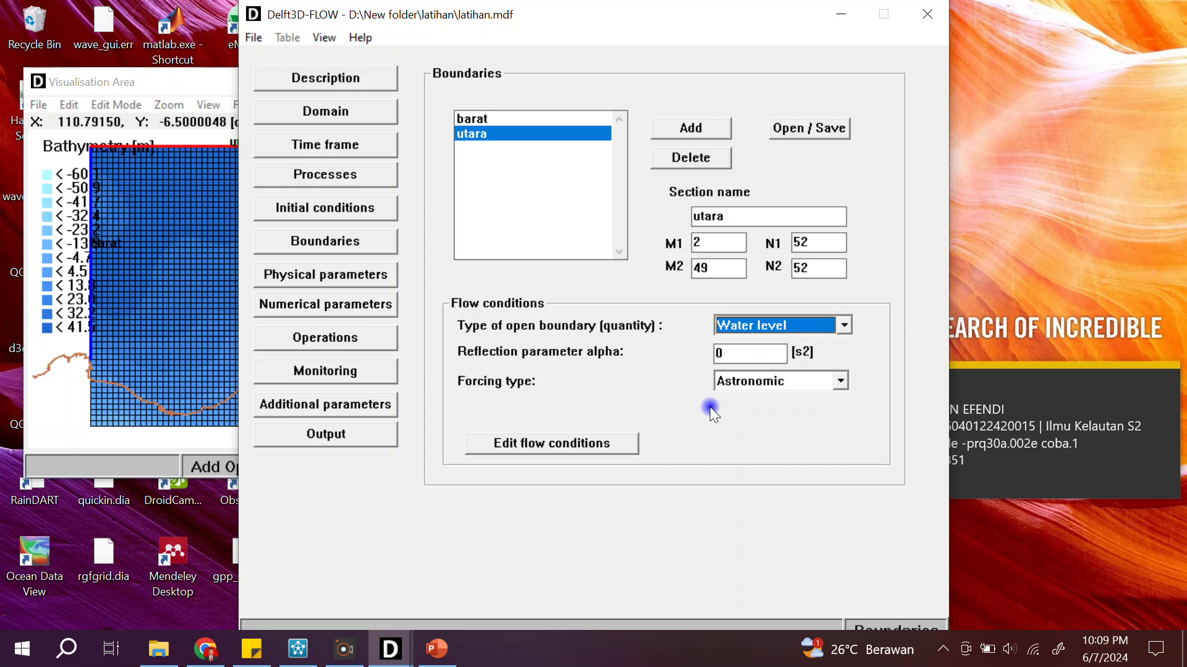
- Open the astronomic flow conditions for the utara boundary and arrange them beside the Visualisation Area
{"action": "left_click", "coordinate": [513, 441]}
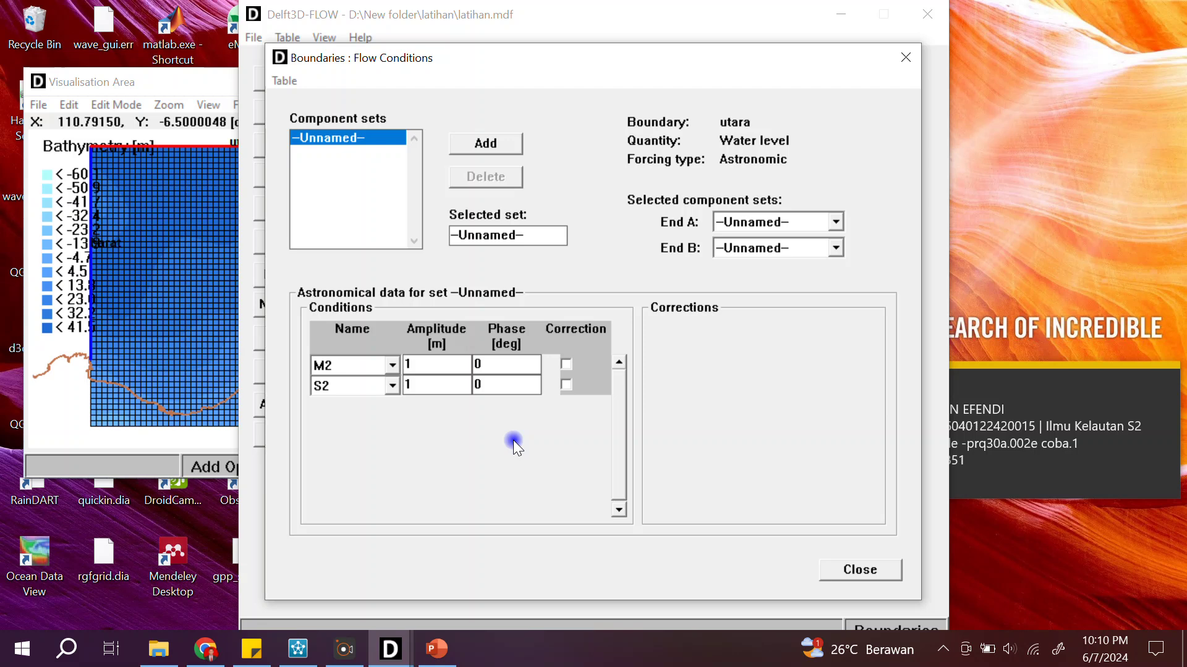
{"action": "left_click_drag", "start_coordinate": [658, 57], "coordinate": [488, 417]}
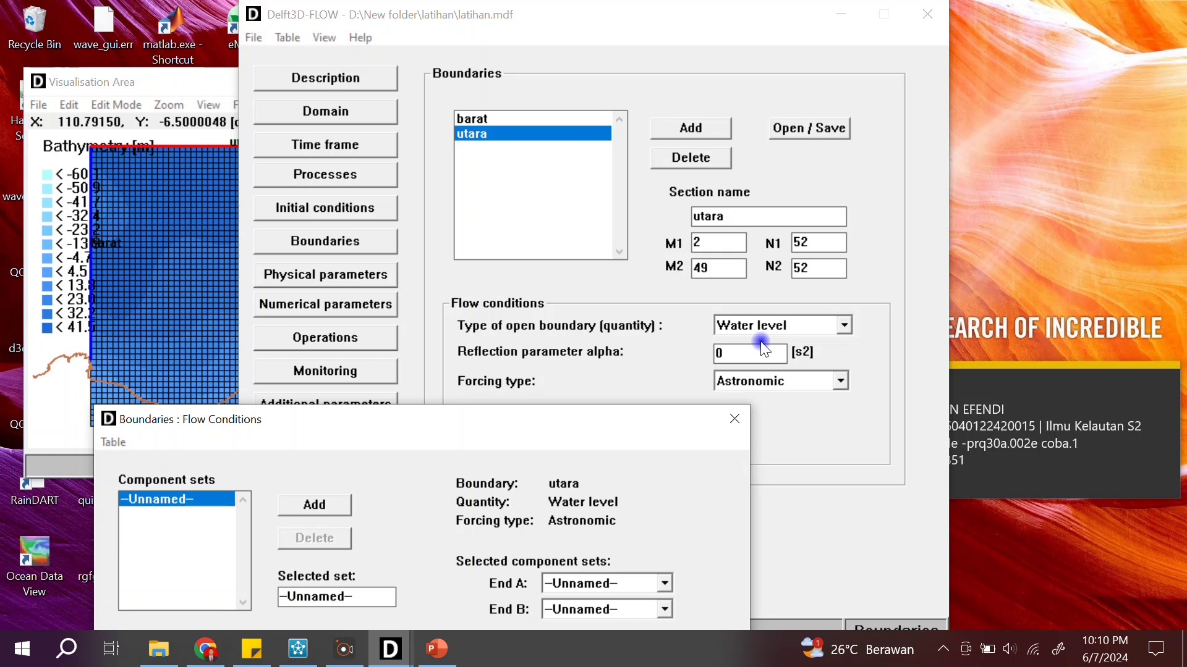
{"action": "left_click_drag", "start_coordinate": [551, 420], "coordinate": [583, 140]}
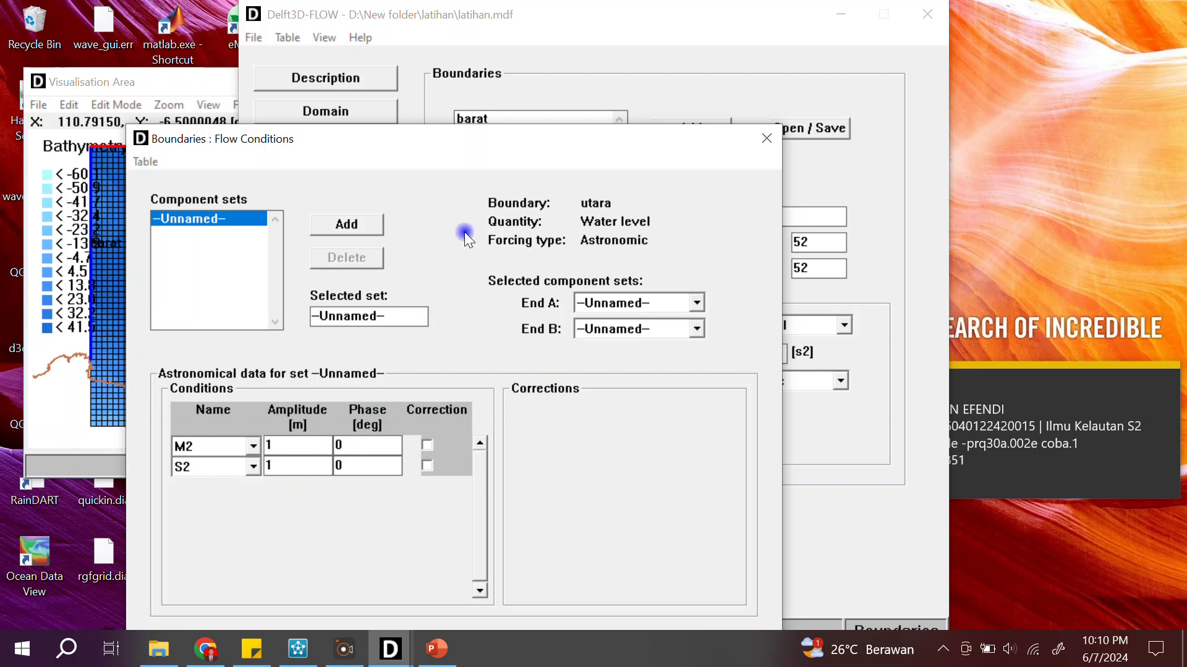
{"action": "left_click_drag", "start_coordinate": [500, 145], "coordinate": [700, 128]}
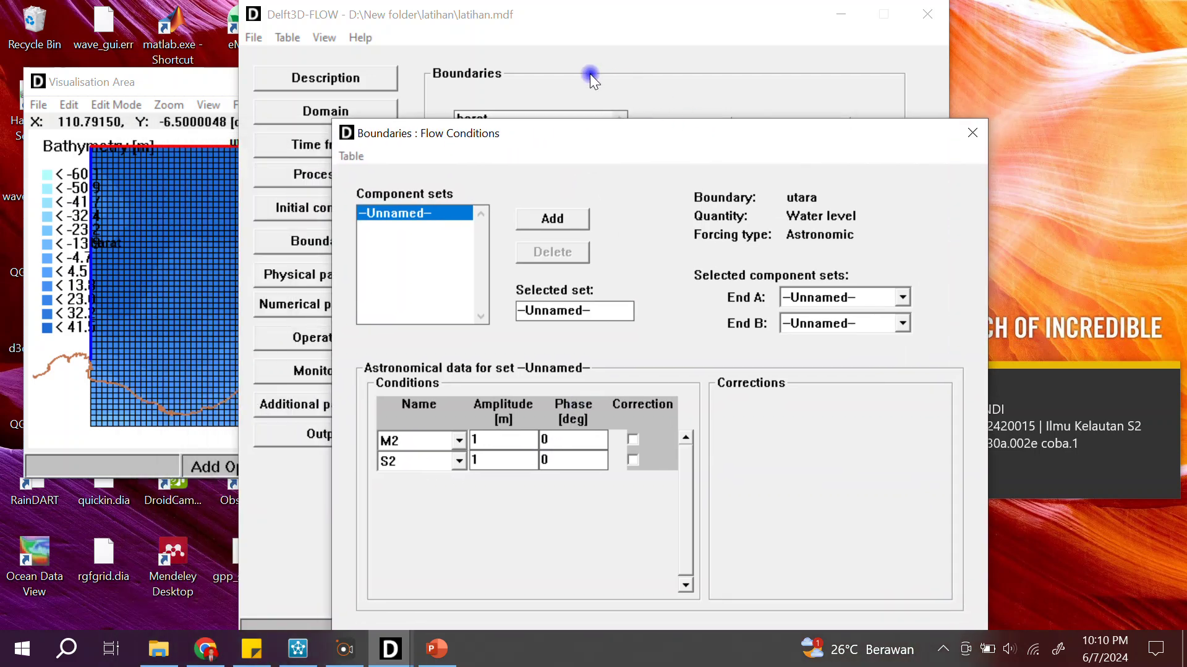
{"action": "left_click", "coordinate": [220, 79]}
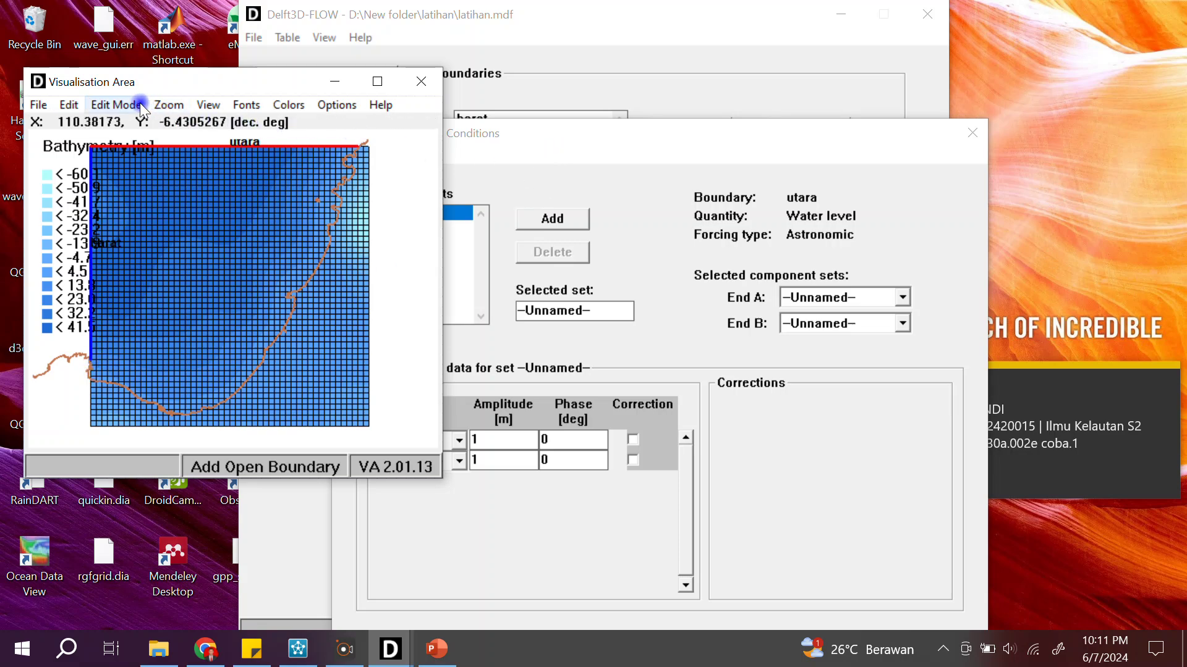
{"action": "left_click", "coordinate": [106, 105]}
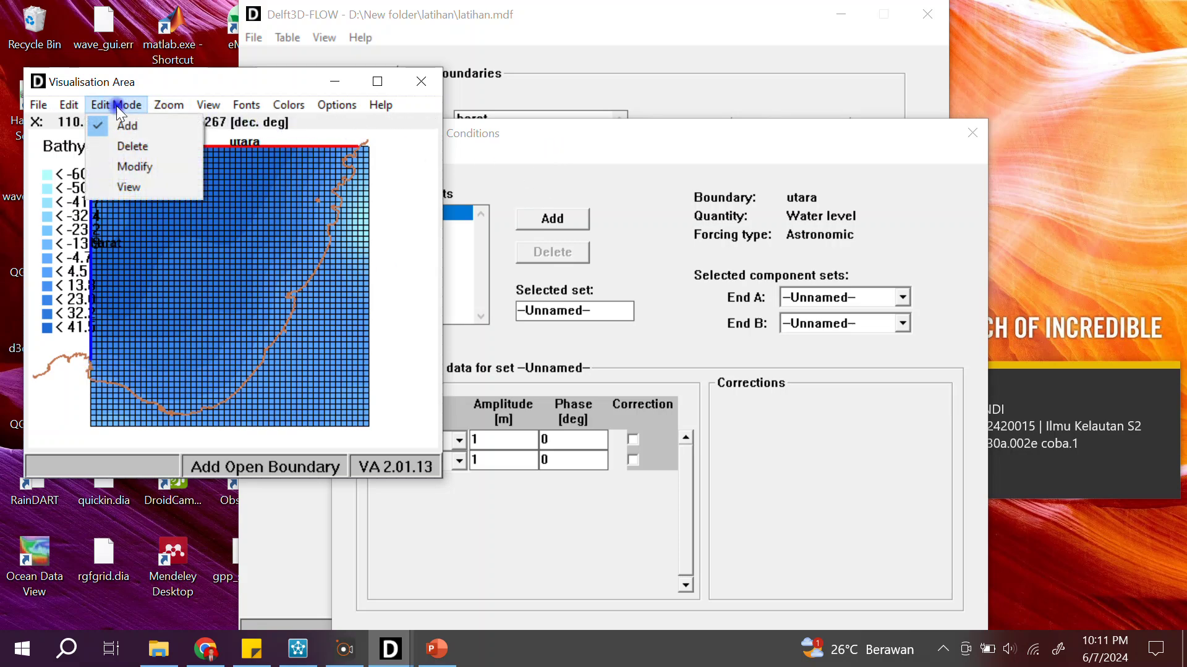
{"action": "left_click", "coordinate": [199, 84]}
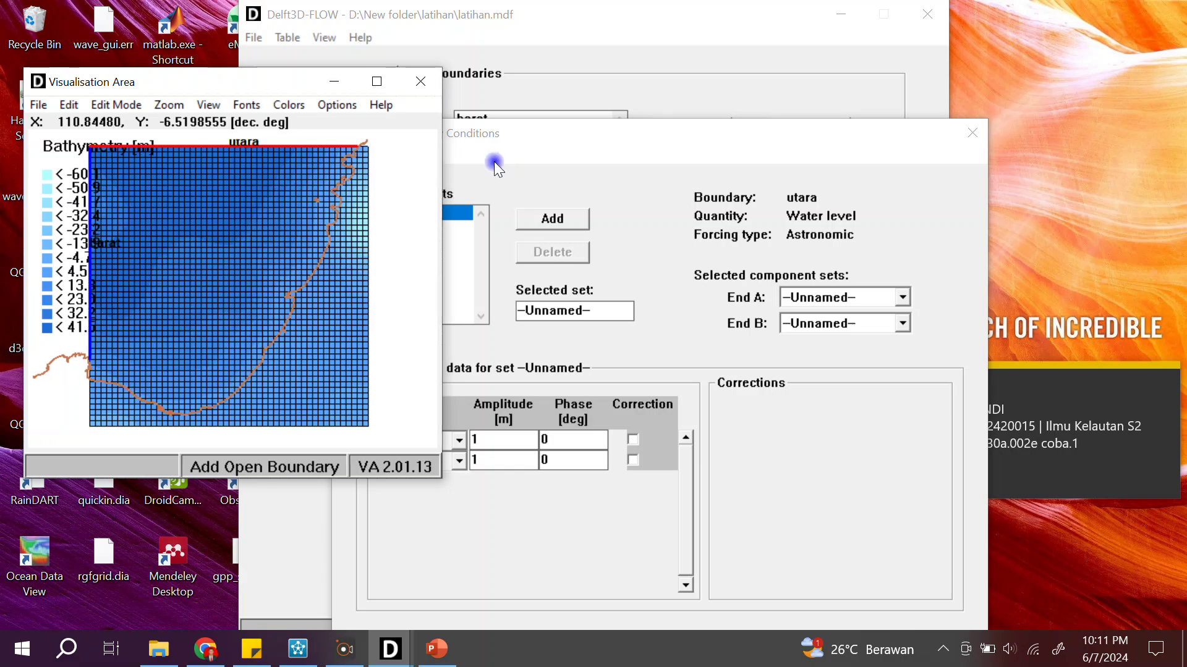
- Switch to Chrome and look over the regional tidal models on the OSU TPXO Tide Models page, including IO 2010
{"action": "left_click", "coordinate": [206, 655]}
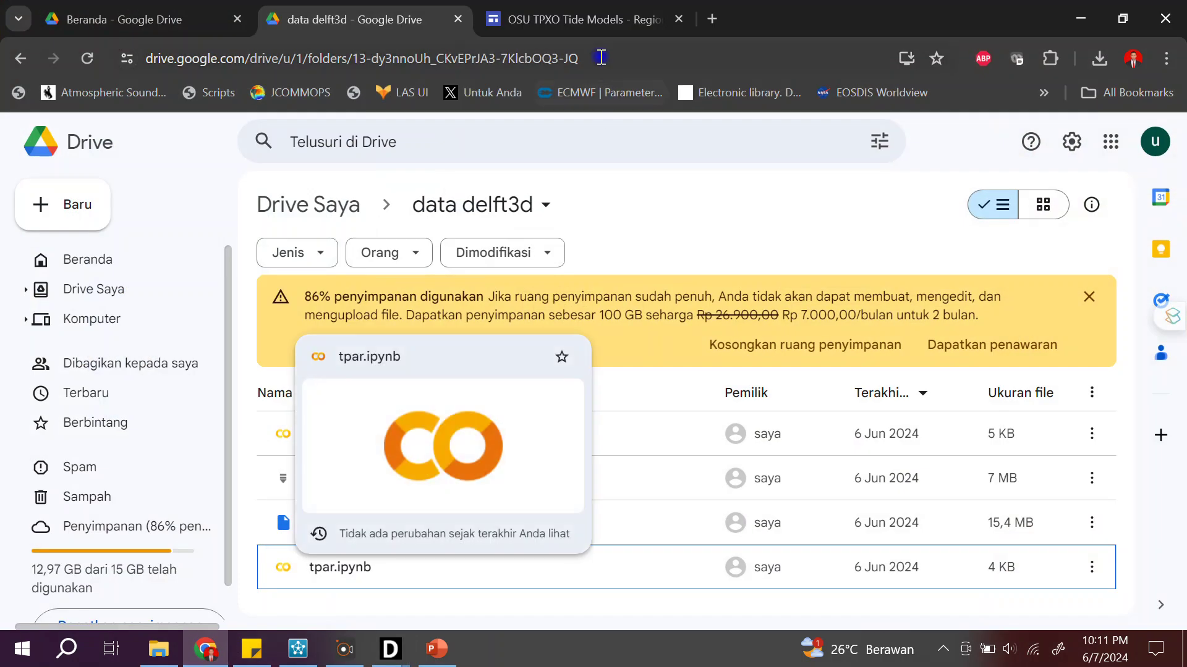
{"action": "left_click", "coordinate": [585, 20]}
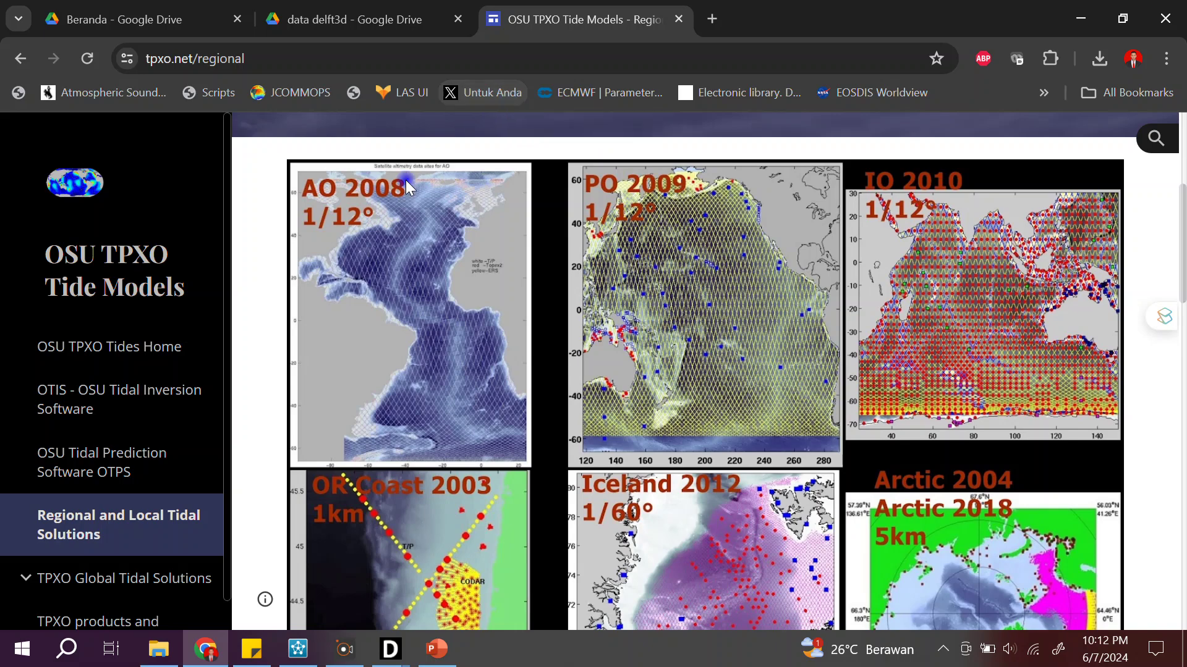
{"action": "scroll", "coordinate": [312, 304], "scroll_direction": "up", "scroll_amount": 5}
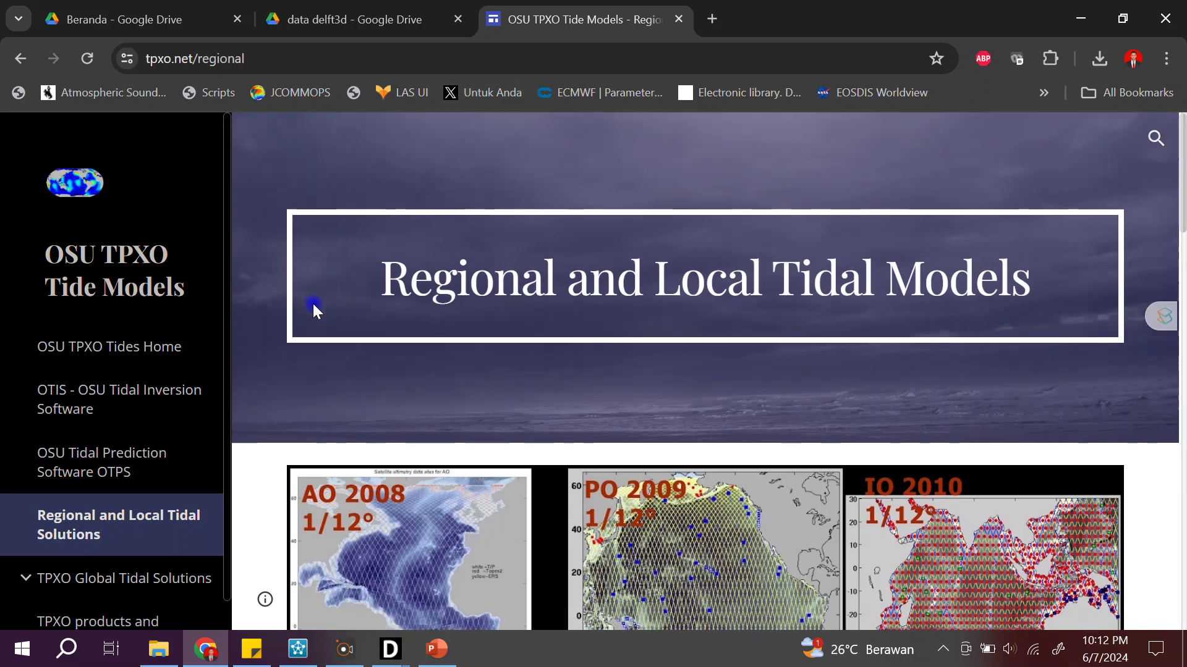
{"action": "scroll", "coordinate": [313, 303], "scroll_direction": "down", "scroll_amount": 7}
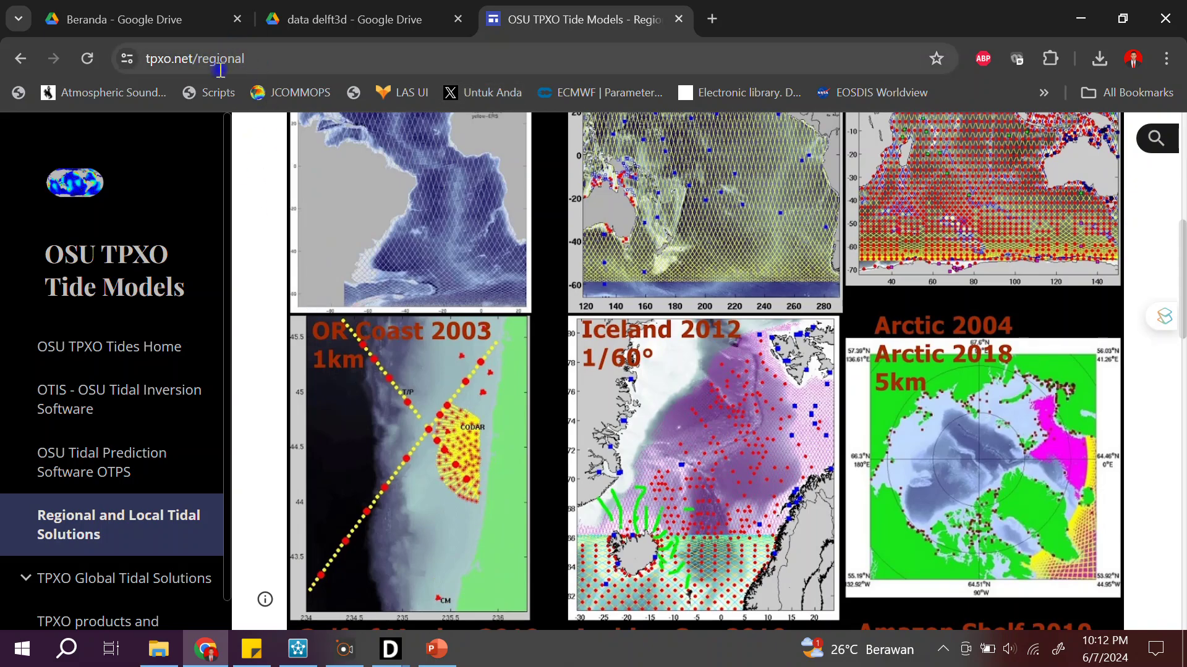
{"action": "scroll", "coordinate": [259, 198], "scroll_direction": "up", "scroll_amount": 3}
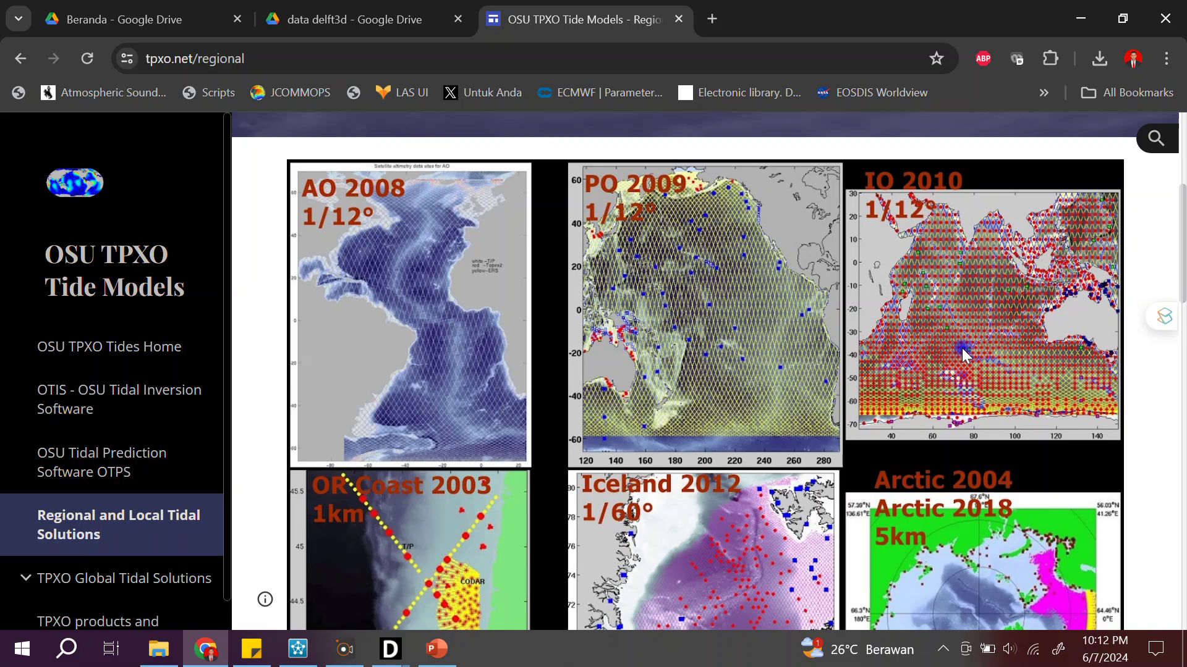
- Open the data delft3d folder from the files shared with the account in Google Drive
{"action": "left_click", "coordinate": [322, 20]}
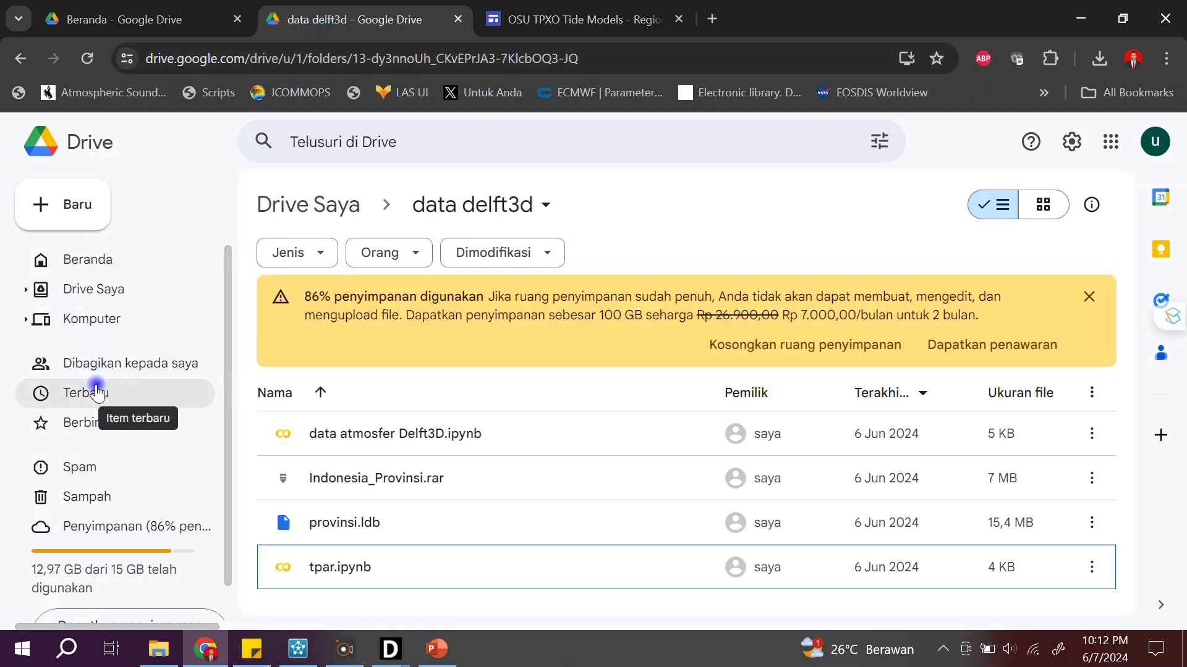
{"action": "left_click", "coordinate": [122, 365]}
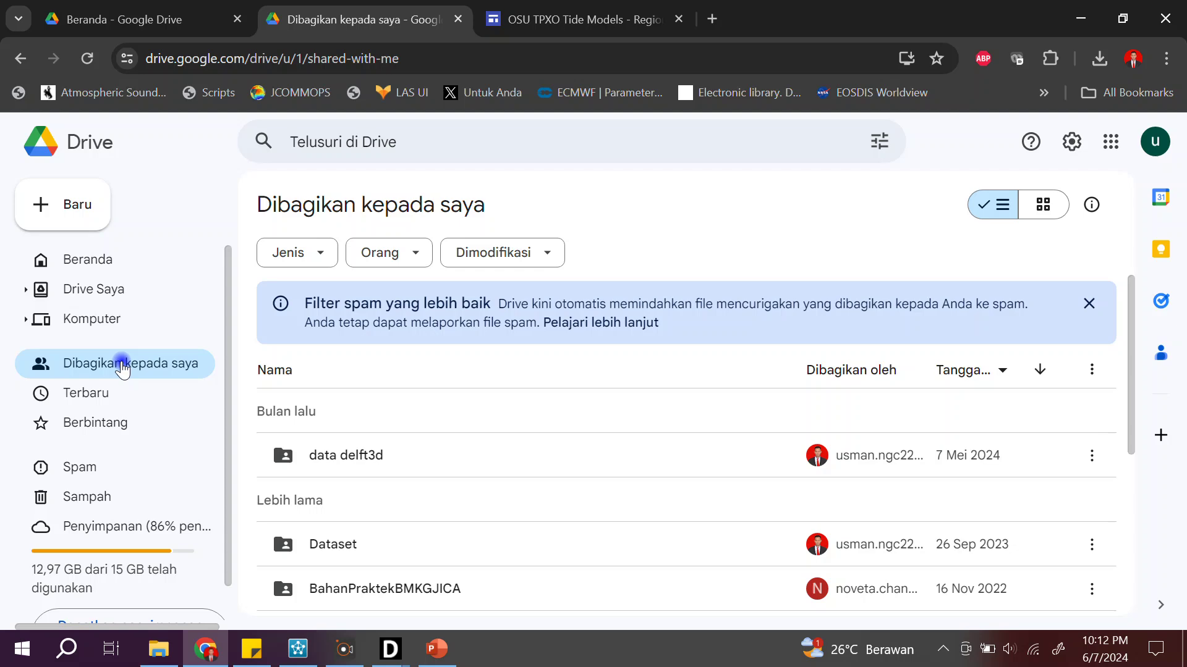
{"action": "double_click", "coordinate": [350, 462]}
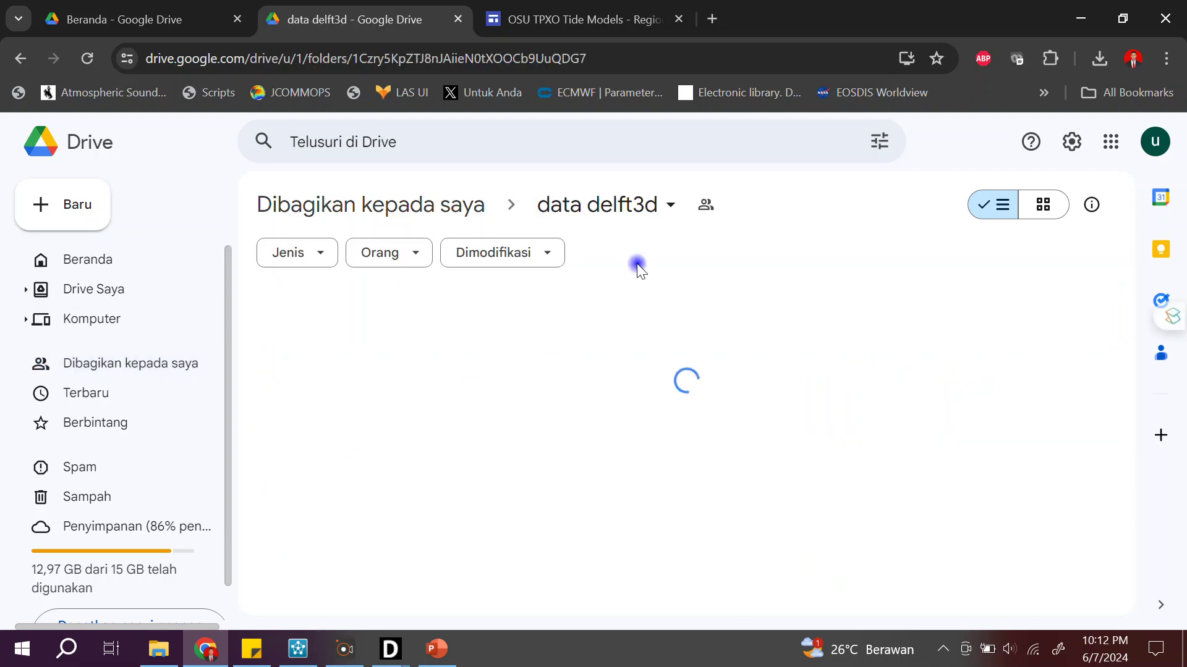
{"action": "scroll", "coordinate": [312, 364], "scroll_direction": "down", "scroll_amount": 1}
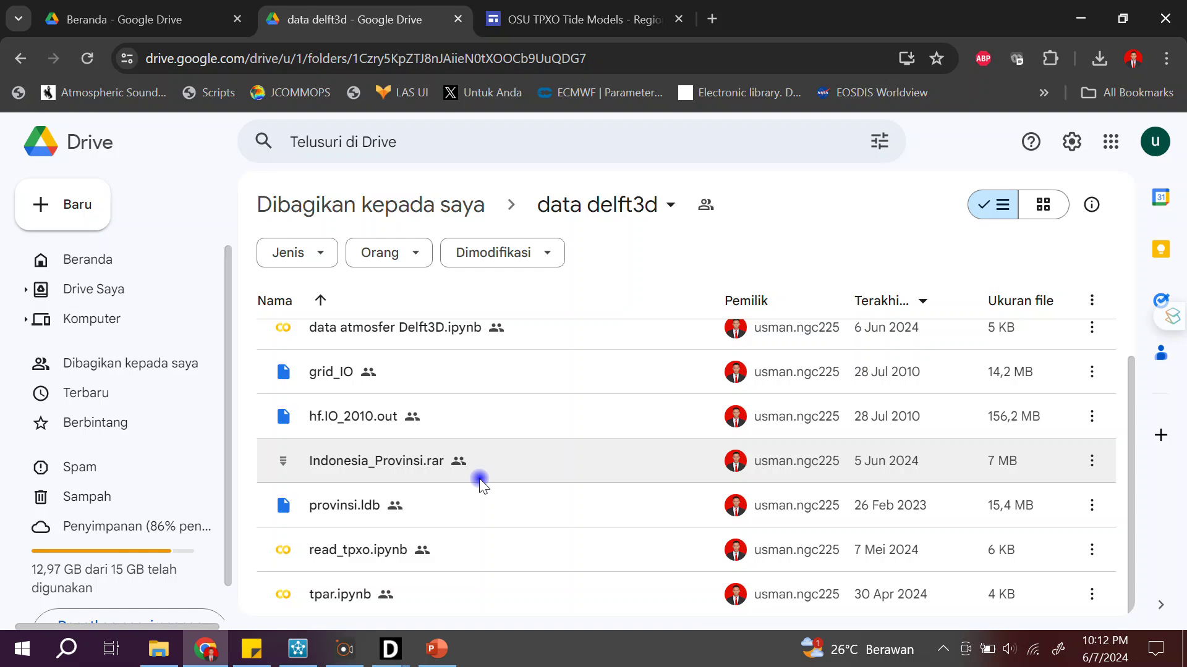
- Copy the files grid_IO, hf.IO_2010.out and read_tpxo.ipynb from the shared data delft3d folder
{"action": "left_click", "coordinate": [402, 372]}
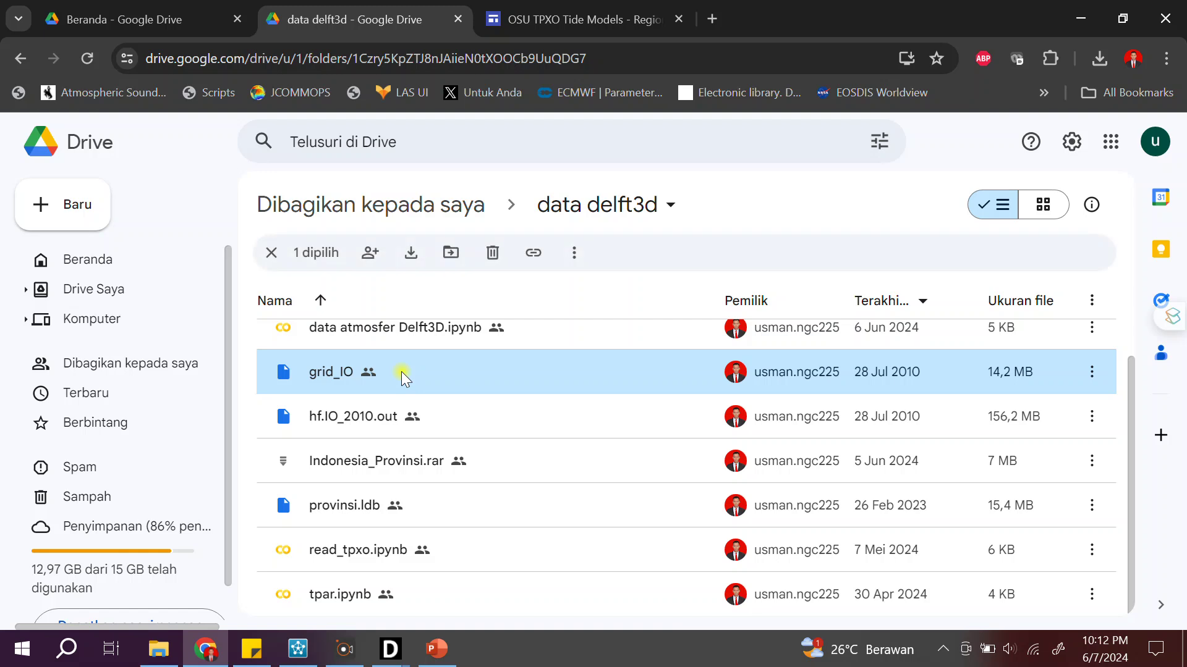
{"action": "left_click", "coordinate": [384, 425]}
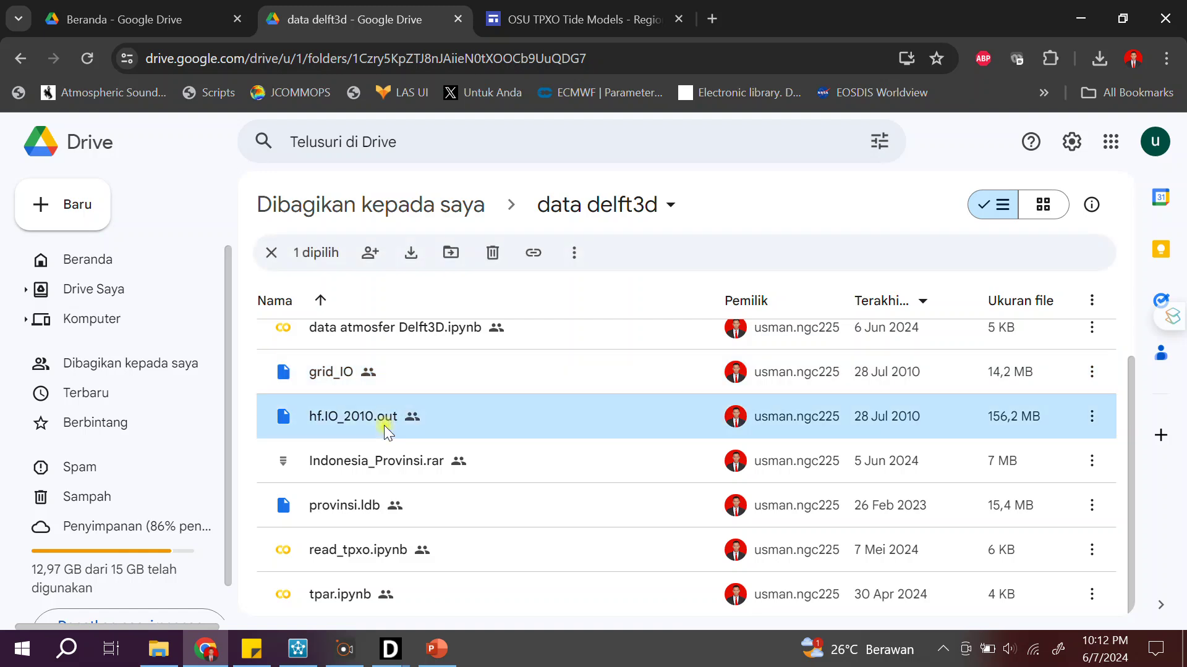
{"action": "left_click", "coordinate": [410, 371]}
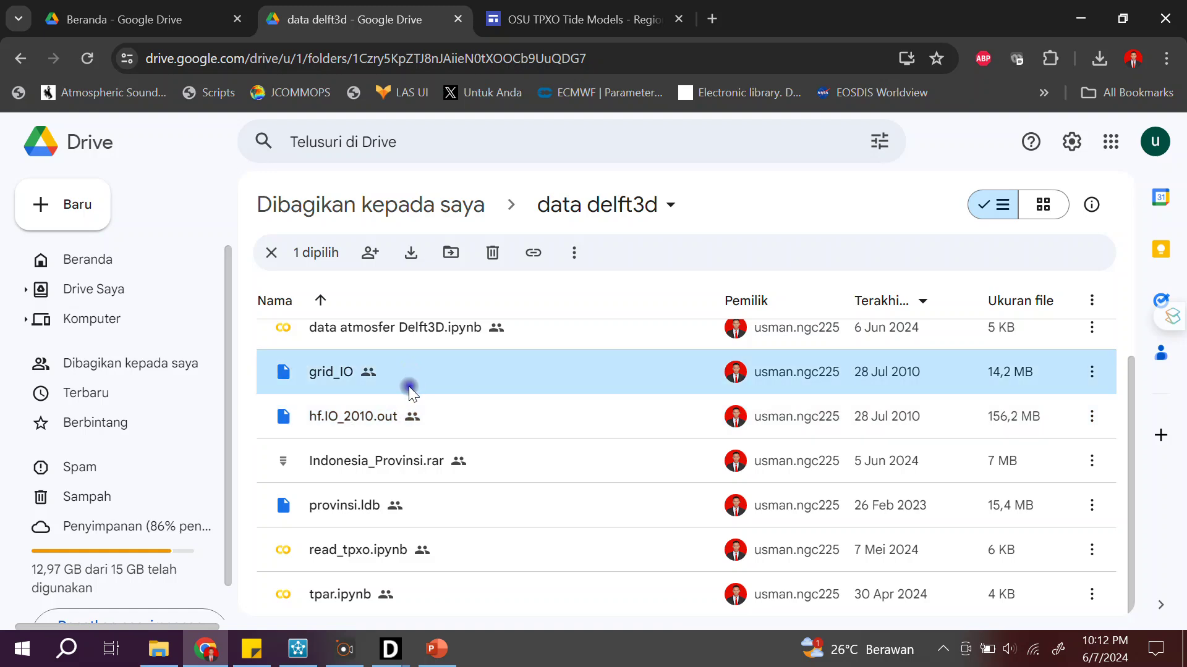
{"action": "left_click", "coordinate": [408, 405]}
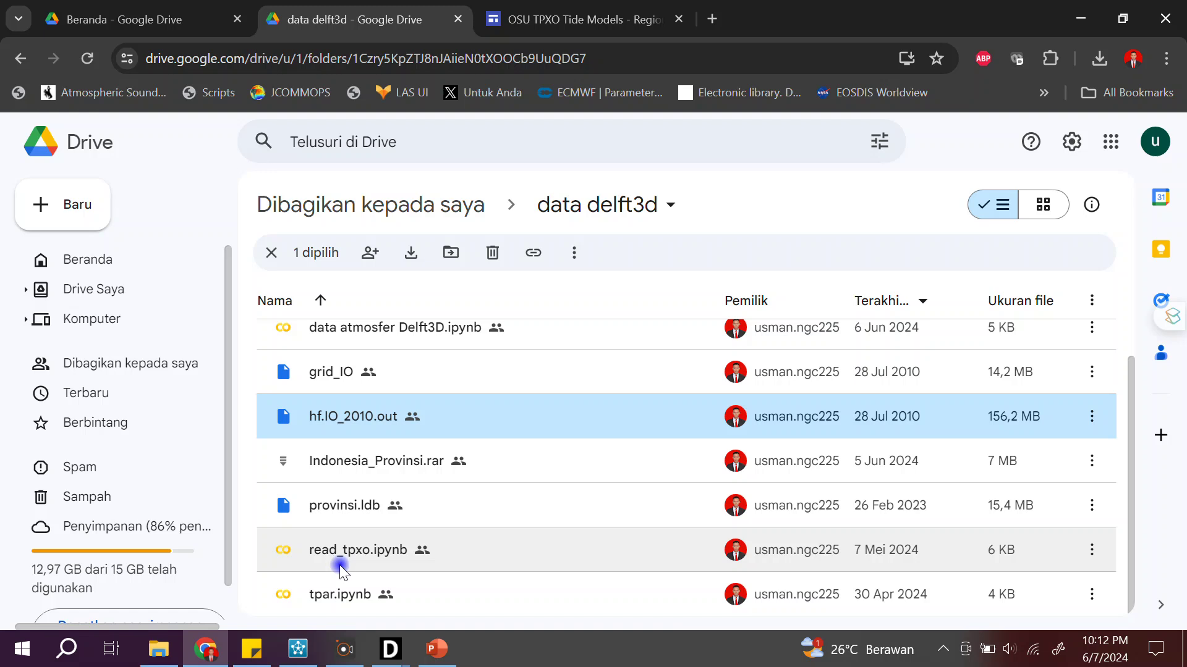
{"action": "left_click", "coordinate": [355, 553]}
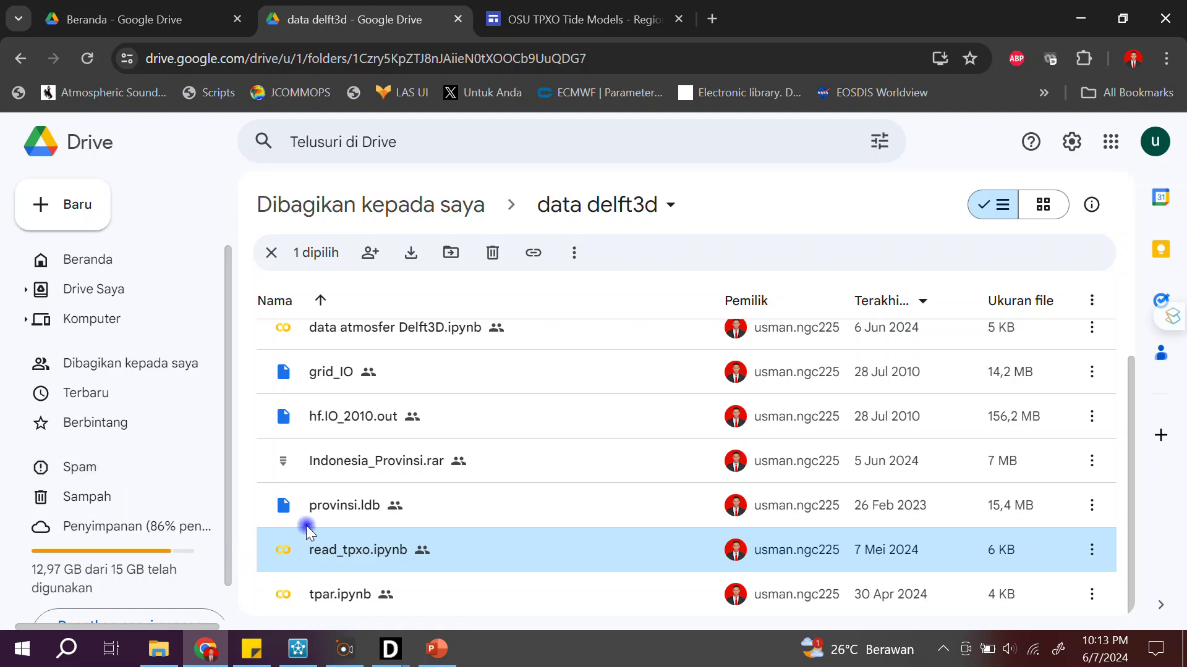
{"action": "left_click", "coordinate": [386, 419]}
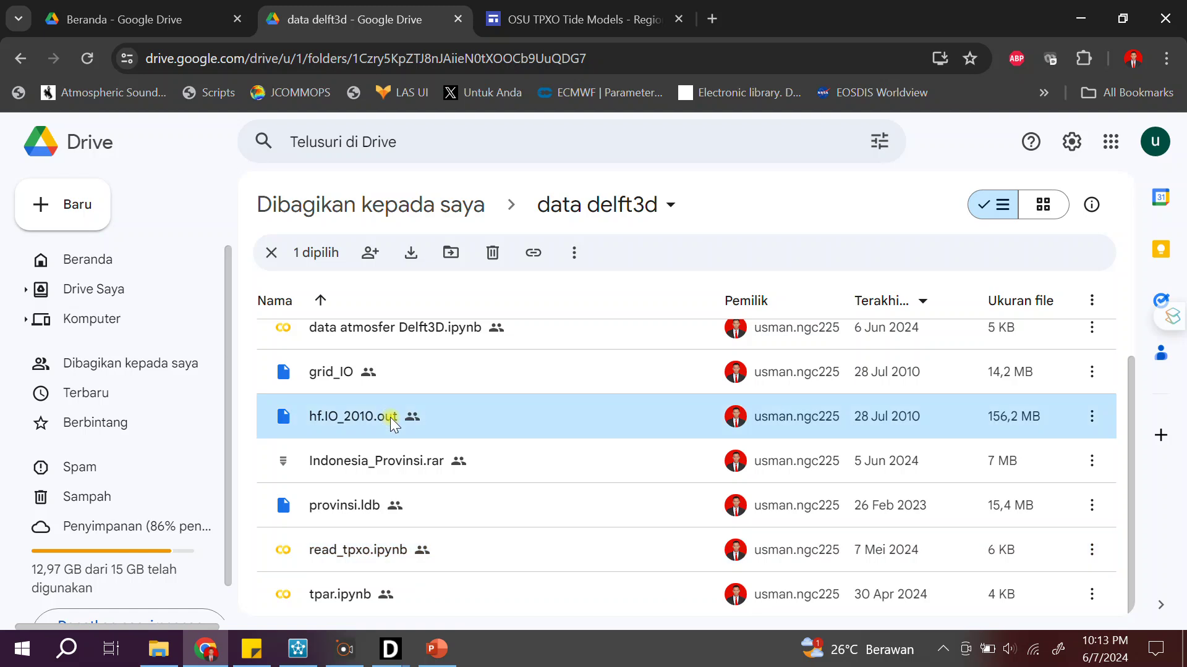
{"action": "left_click", "coordinate": [391, 377], "text": "ctrl"}
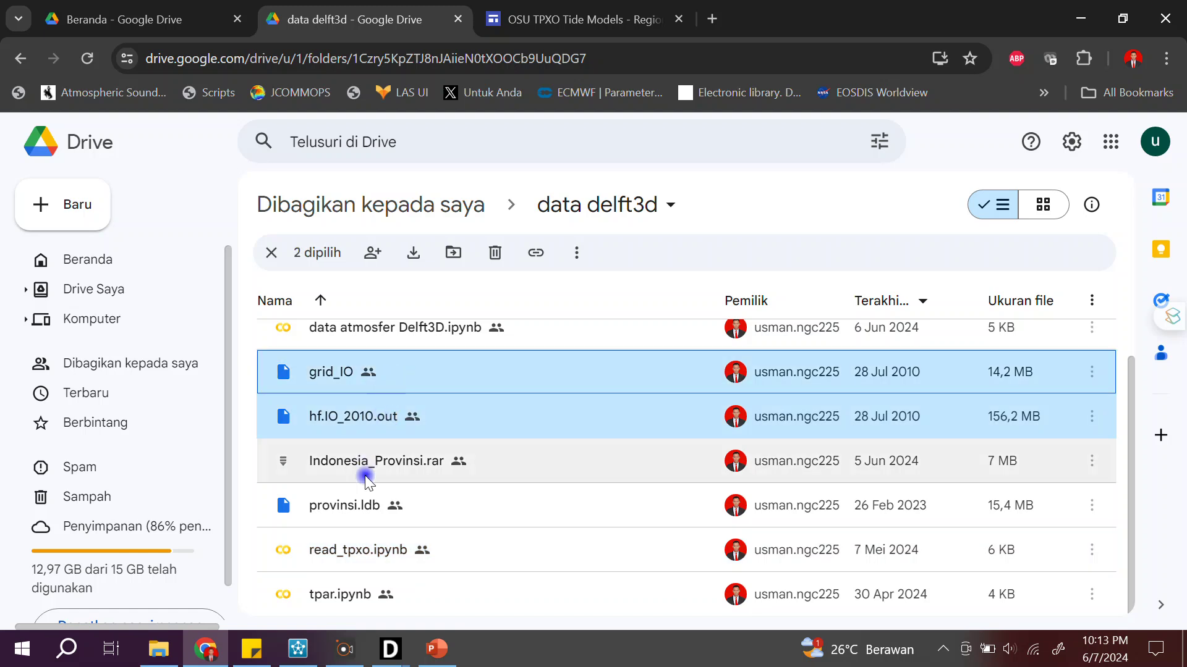
{"action": "left_click", "coordinate": [340, 551], "text": "ctrl"}
{"action": "right_click", "coordinate": [446, 417]}
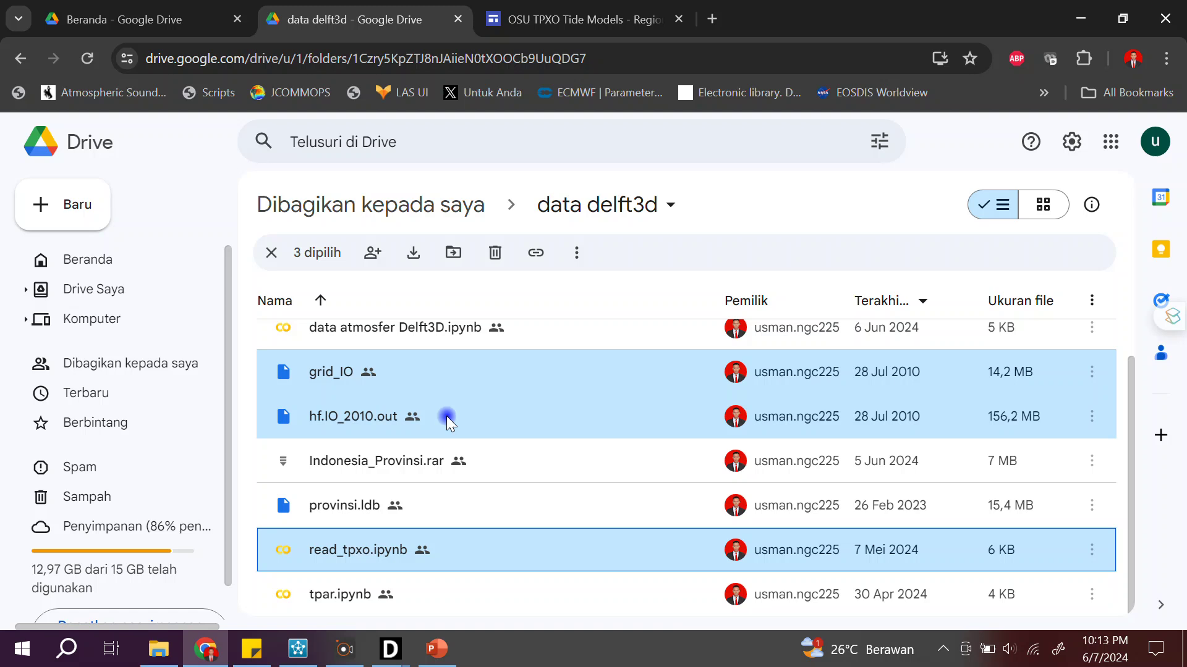
{"action": "key", "text": "ctrl+c"}
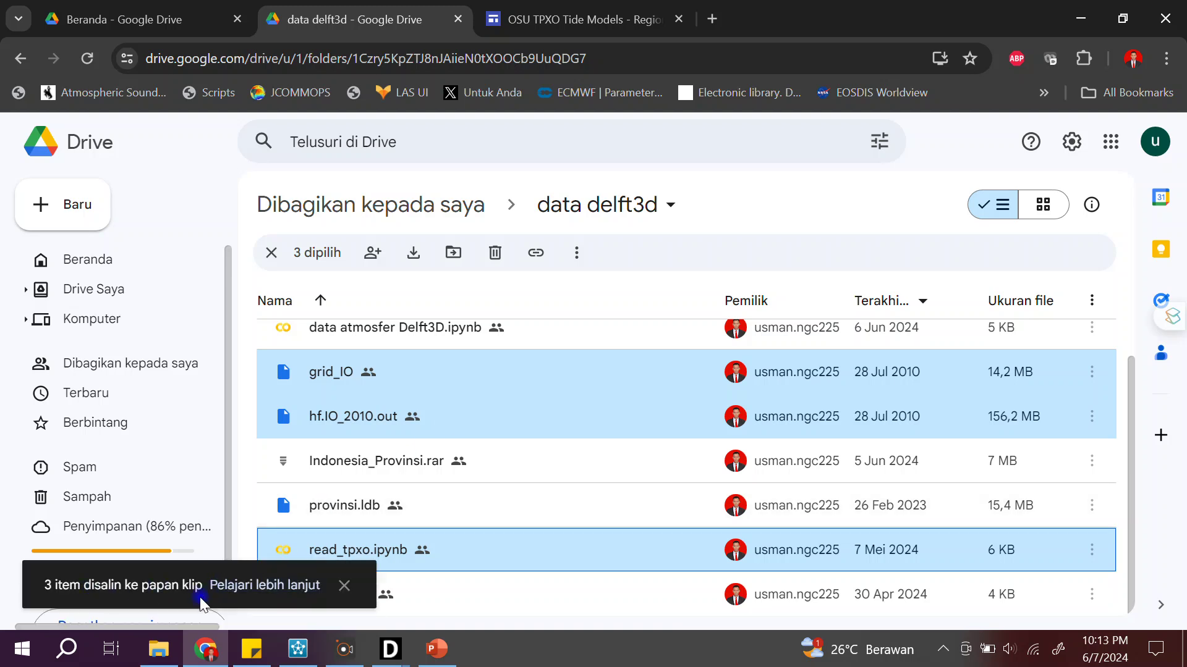
- Paste the three copied files into the data delft3d folder in Drive Saya
{"action": "left_click", "coordinate": [71, 290]}
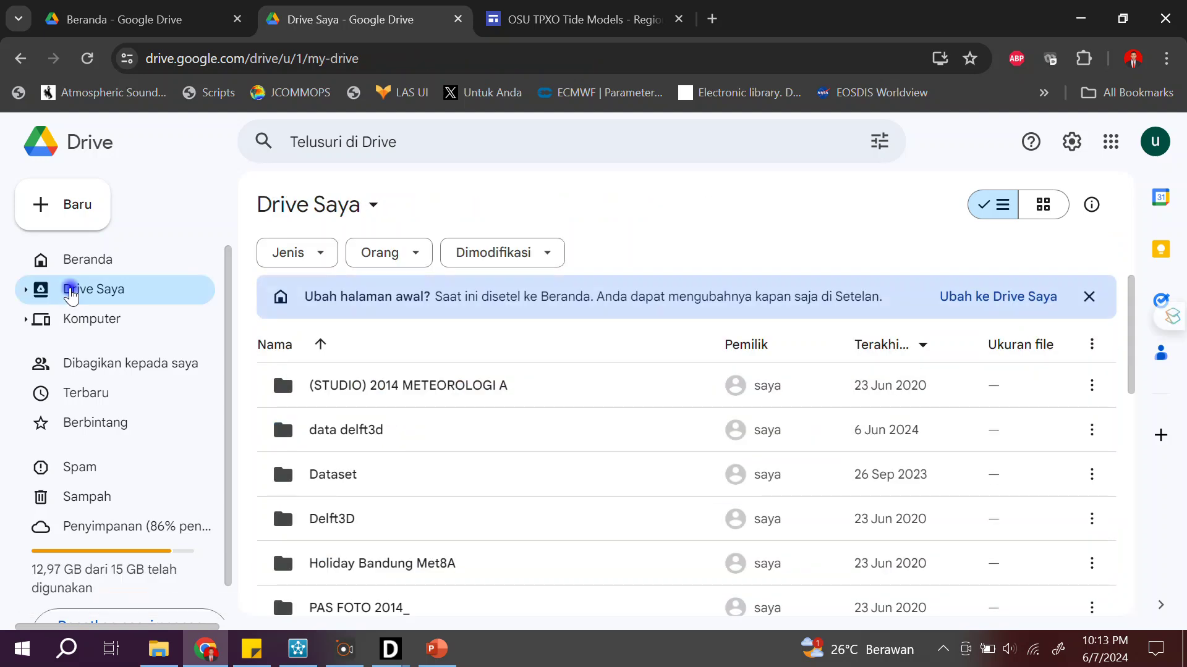
{"action": "double_click", "coordinate": [344, 431]}
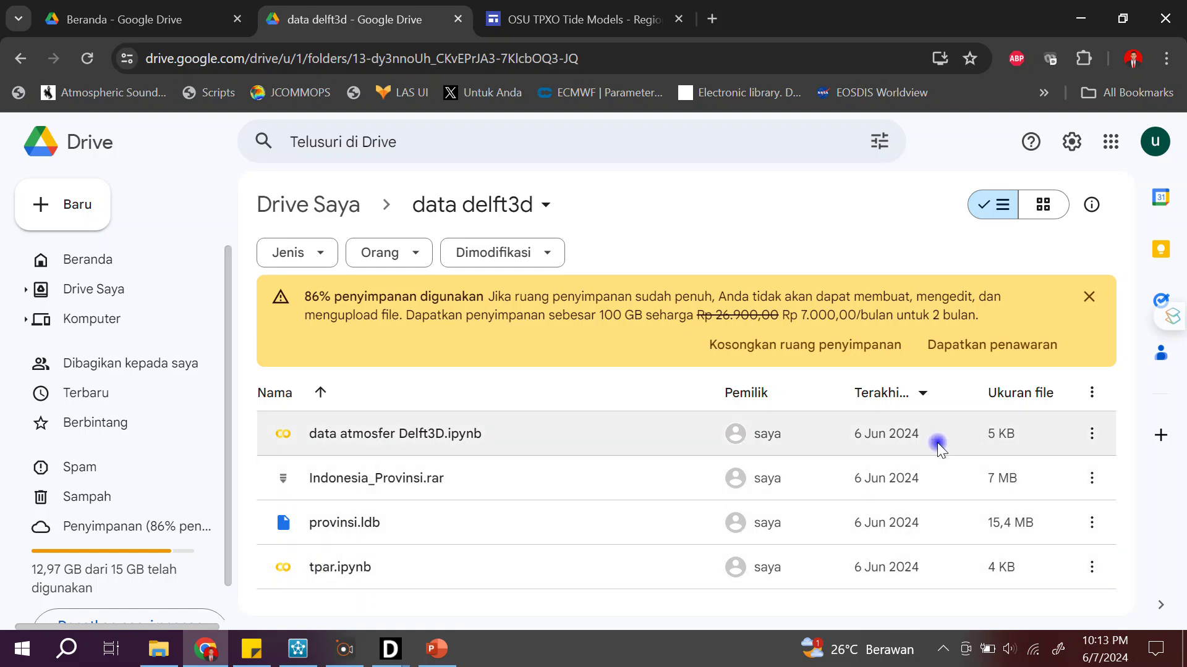
{"action": "left_click", "coordinate": [935, 442]}
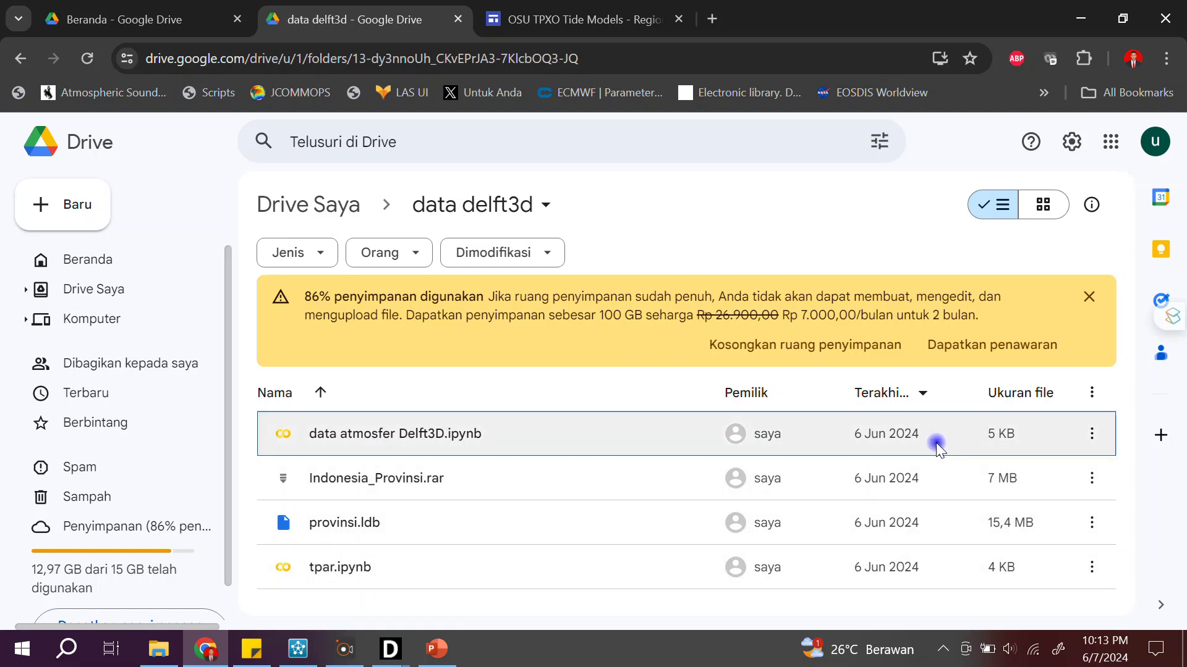
{"action": "key", "text": "ctrl+v"}
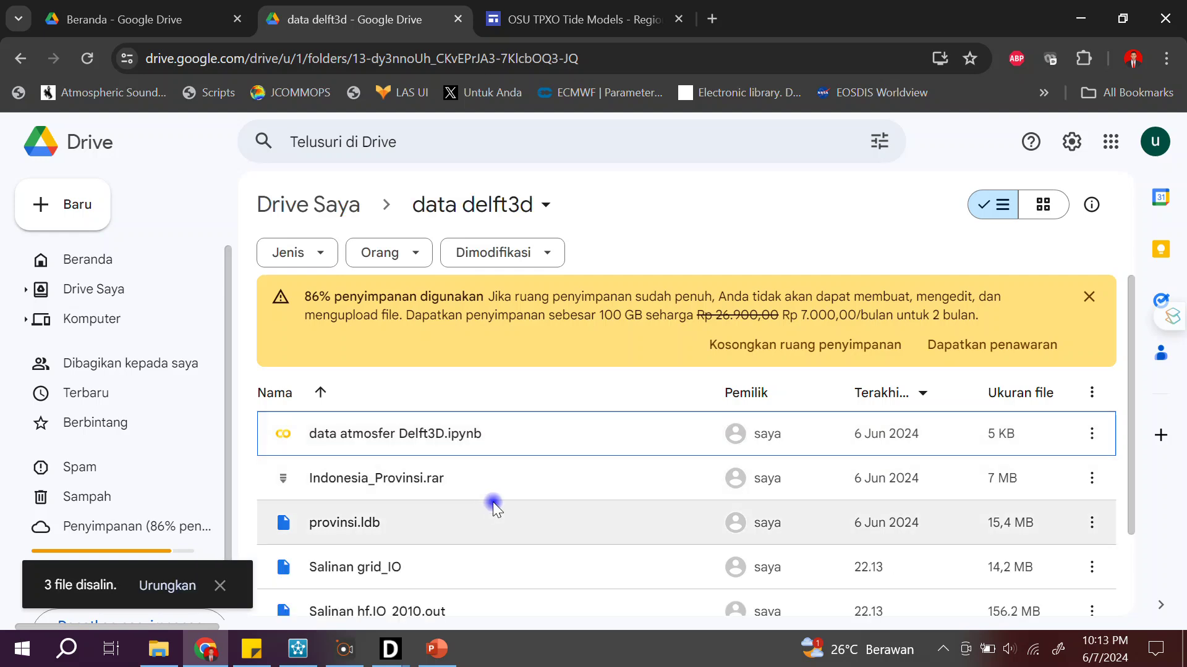
{"action": "scroll", "coordinate": [492, 502], "scroll_direction": "down", "scroll_amount": 2}
{"action": "scroll", "coordinate": [489, 502], "scroll_direction": "up", "scroll_amount": 2}
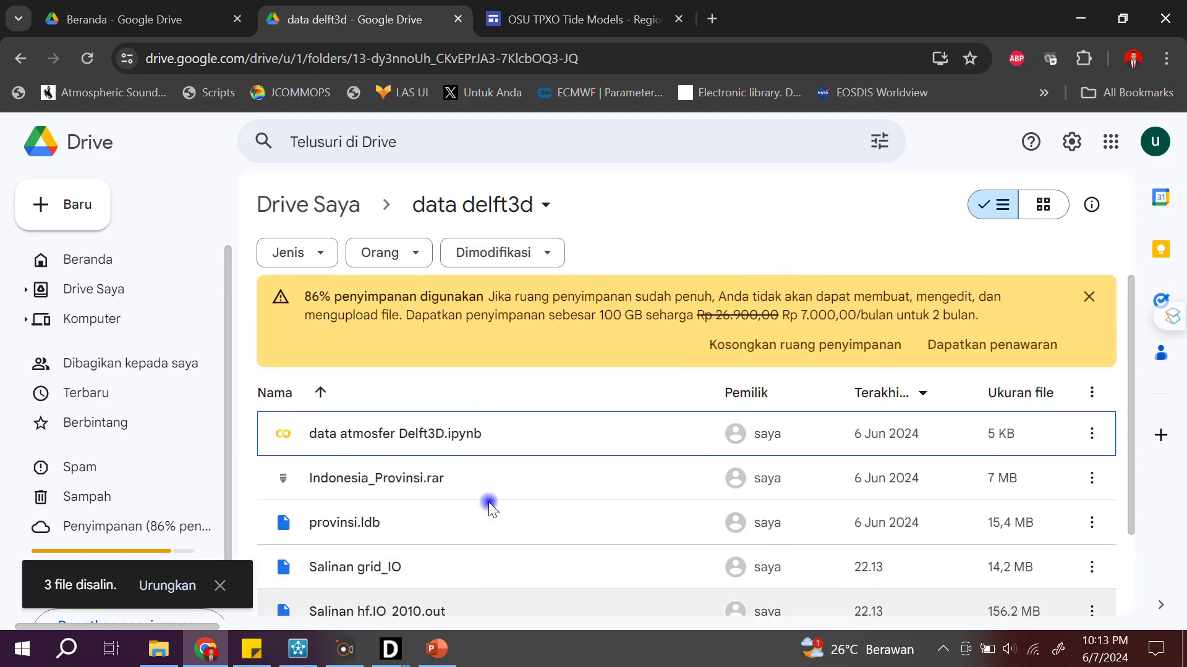
- Rename the file Salinan grid_IO as grid_IO
{"action": "scroll", "coordinate": [489, 502], "scroll_direction": "down", "scroll_amount": 2}
{"action": "left_click", "coordinate": [351, 459]}
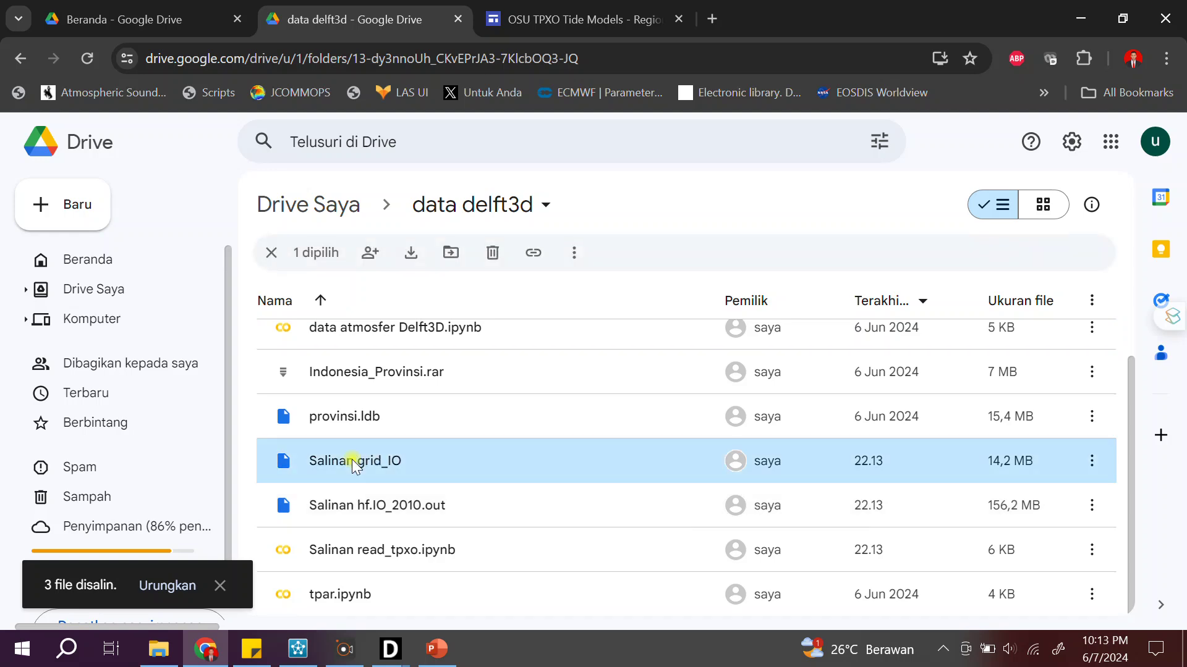
{"action": "right_click", "coordinate": [351, 460]}
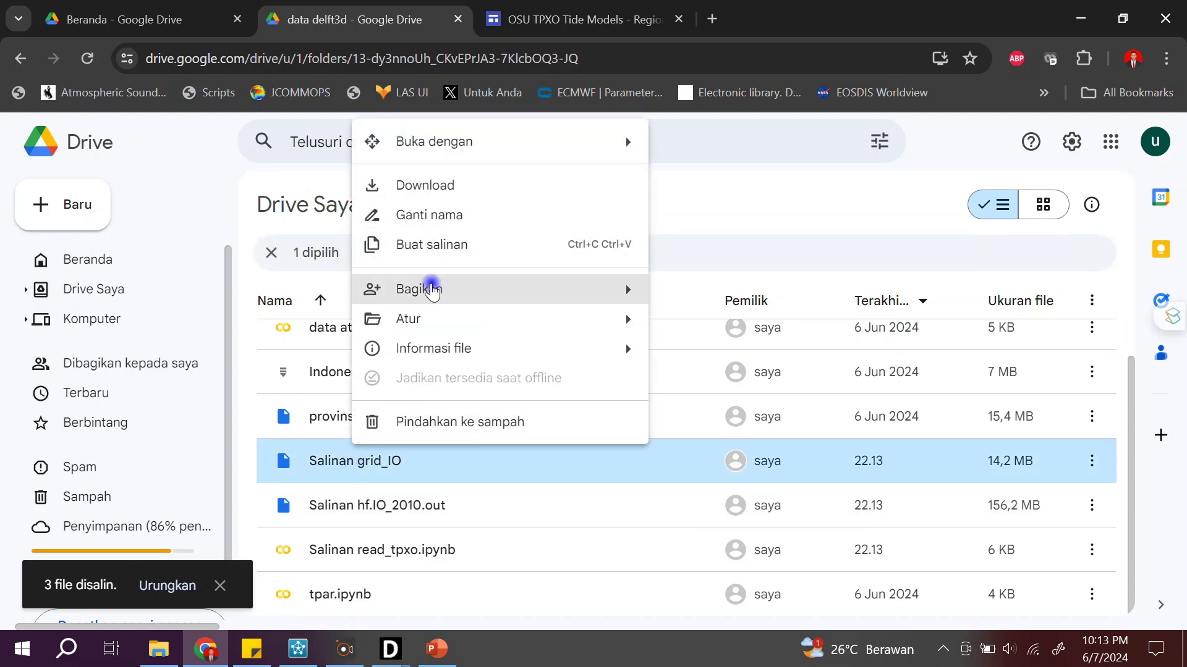
{"action": "mouse_move", "coordinate": [418, 324]}
{"action": "left_click", "coordinate": [424, 216]}
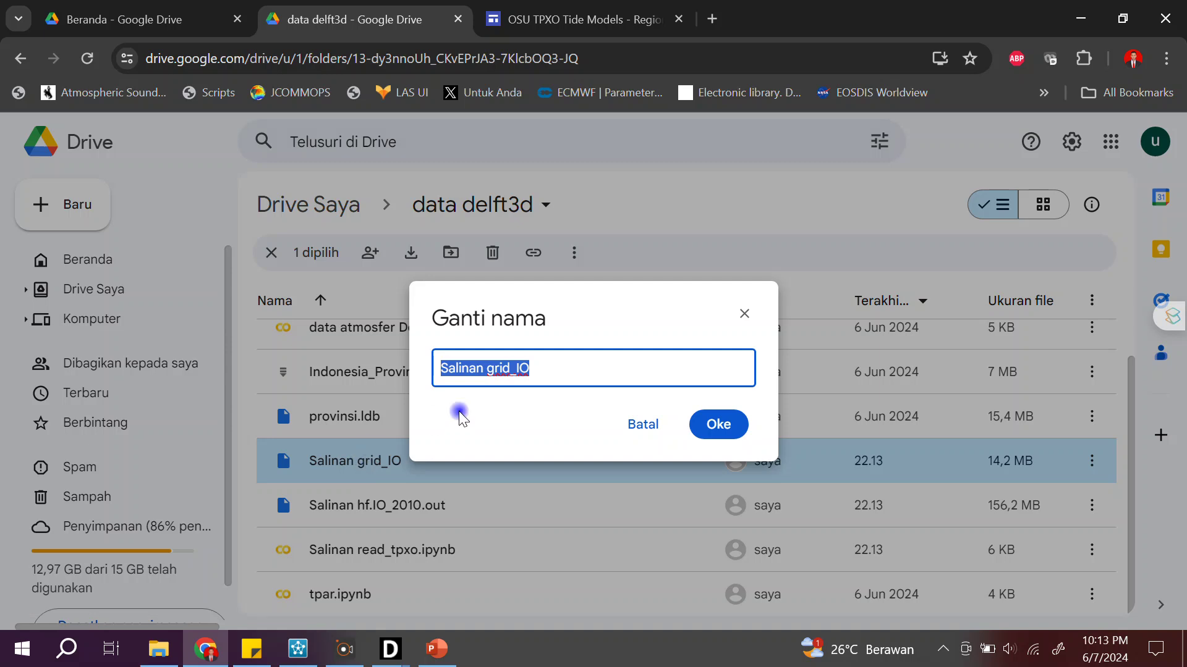
{"action": "left_click", "coordinate": [486, 368]}
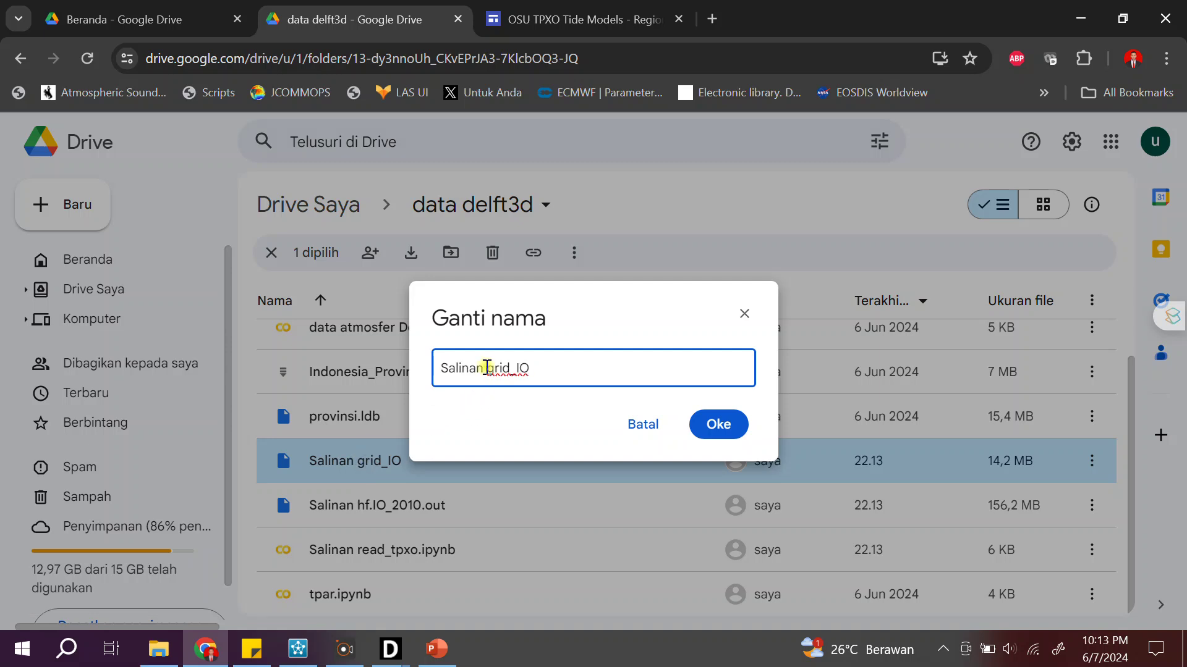
{"action": "left_click_drag", "start_coordinate": [486, 368], "coordinate": [397, 383]}
{"action": "key", "text": "BackSpace"}
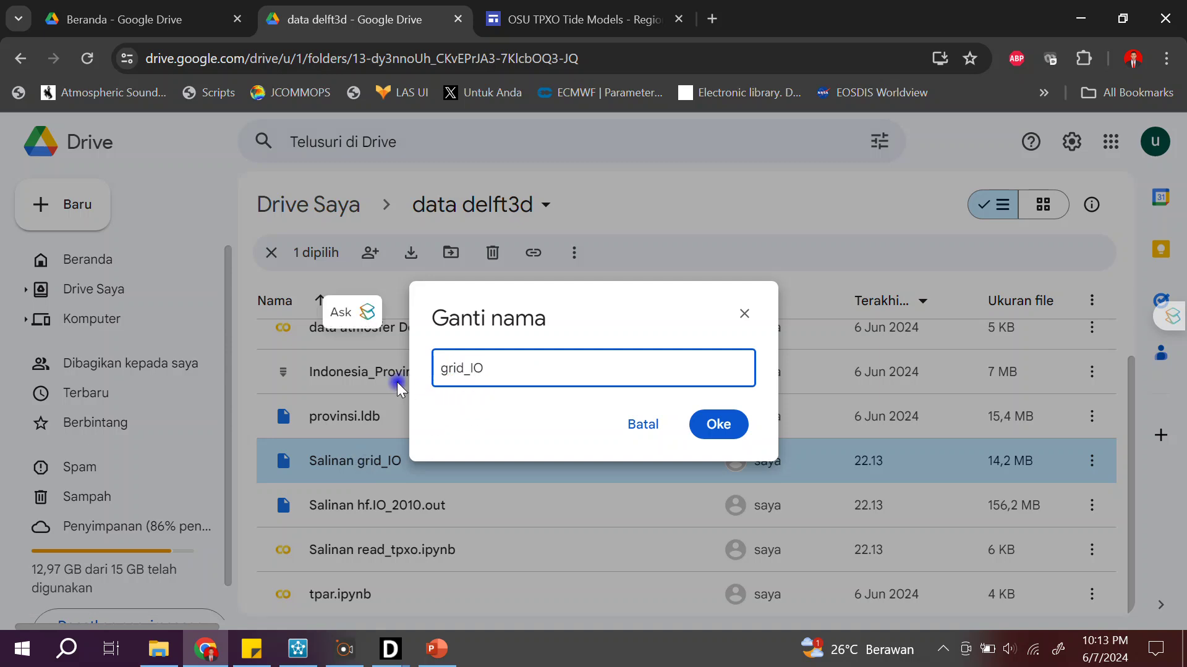
{"action": "left_click", "coordinate": [729, 424]}
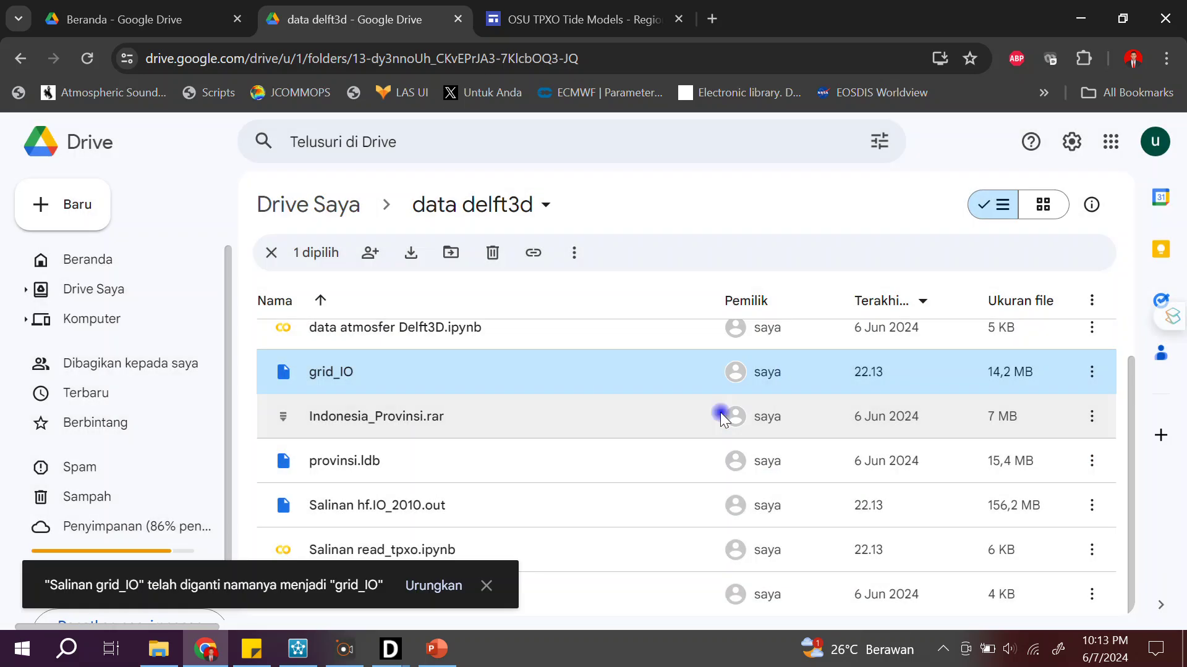
- Rename the file Salinan hf.IO_2010.out as hf.IO_2010.out
{"action": "left_click", "coordinate": [421, 504]}
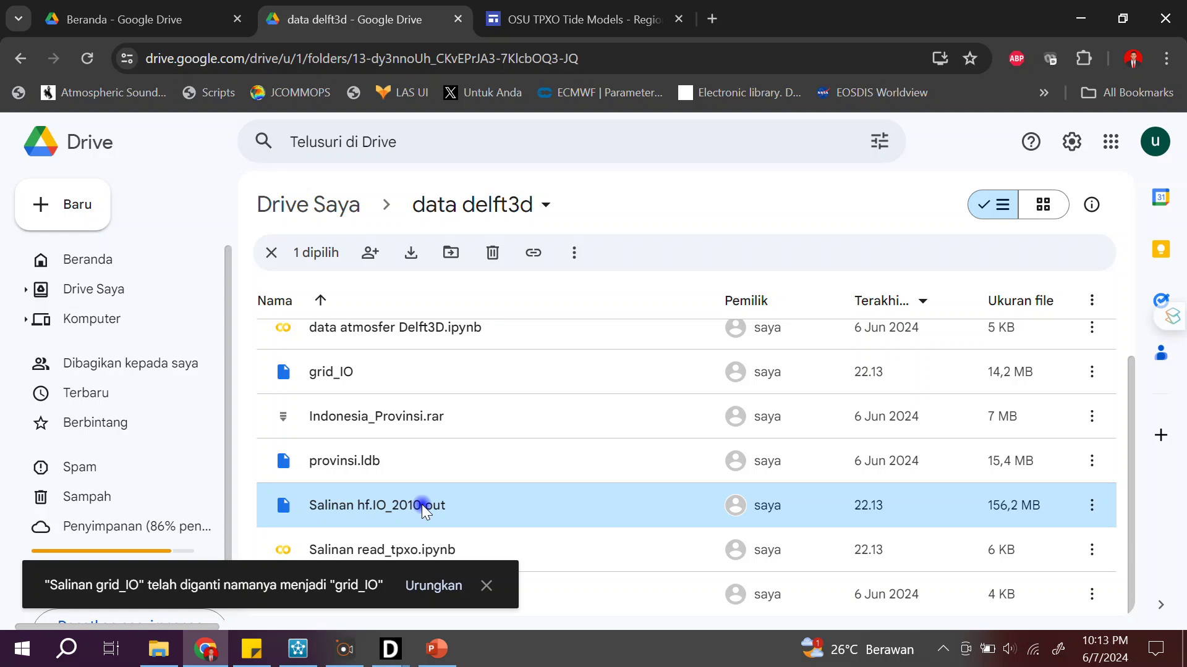
{"action": "right_click", "coordinate": [414, 505]}
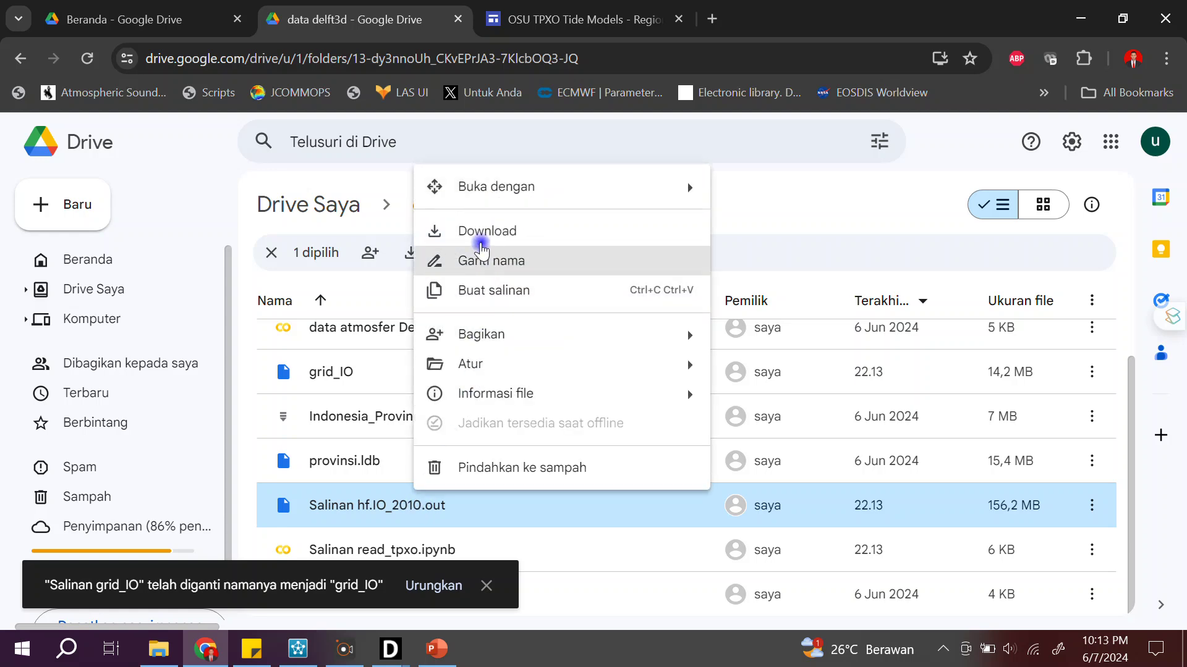
{"action": "left_click", "coordinate": [468, 265]}
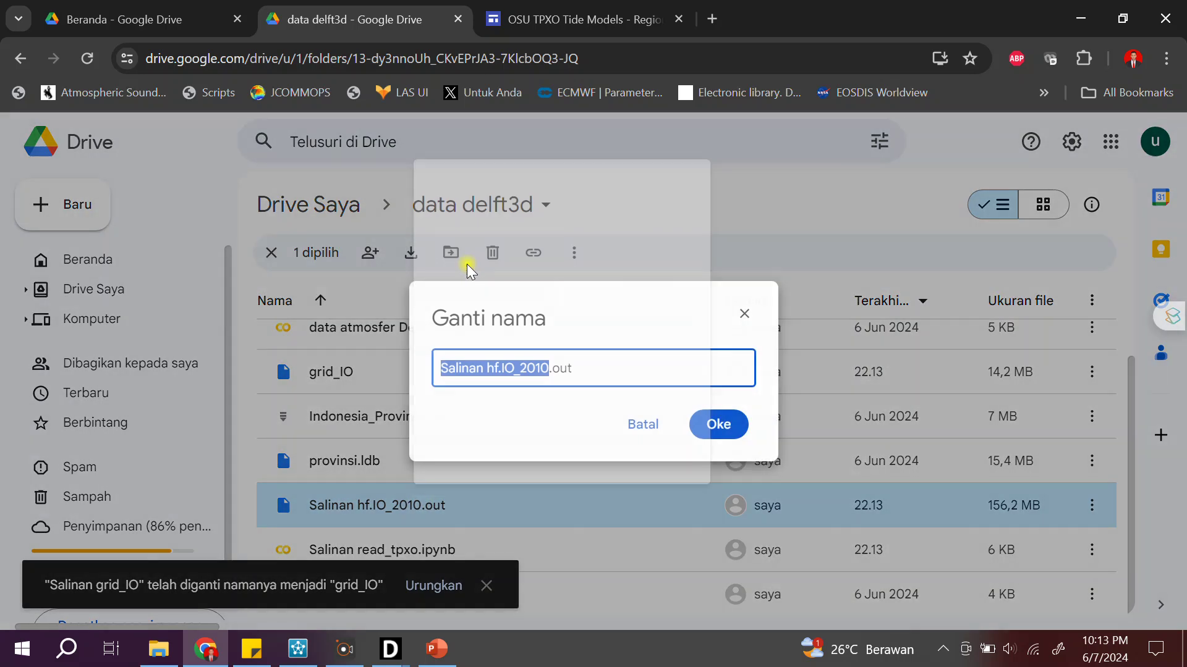
{"action": "left_click", "coordinate": [485, 370]}
{"action": "left_click_drag", "start_coordinate": [485, 369], "coordinate": [409, 387]}
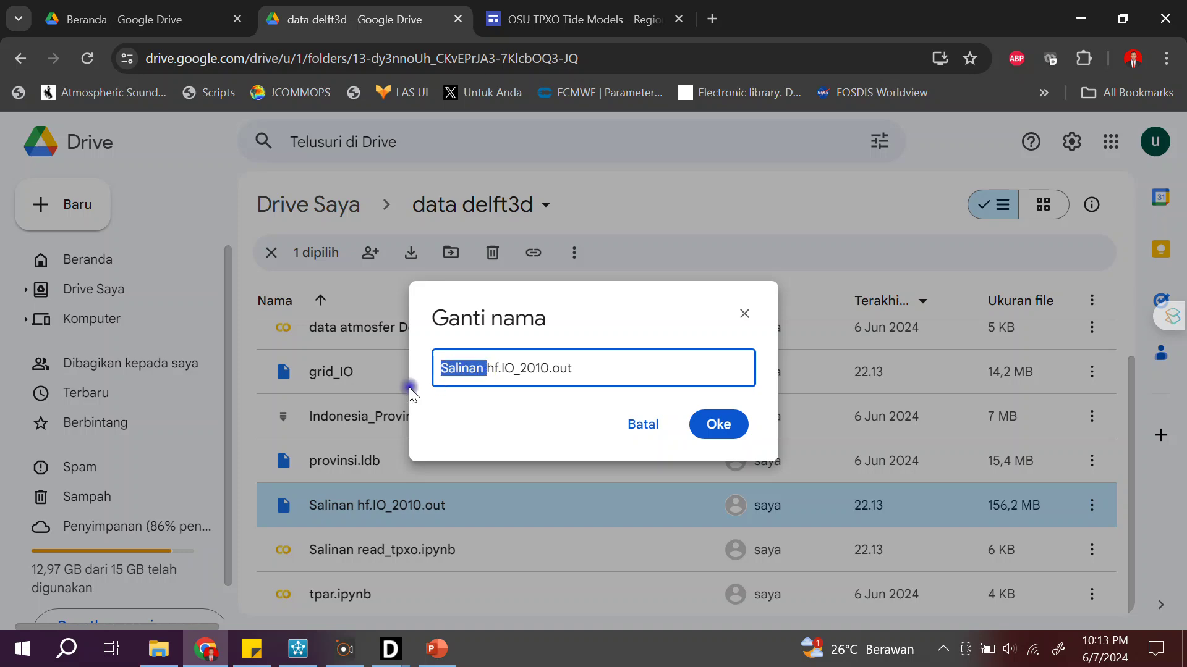
{"action": "key", "text": "BackSpace"}
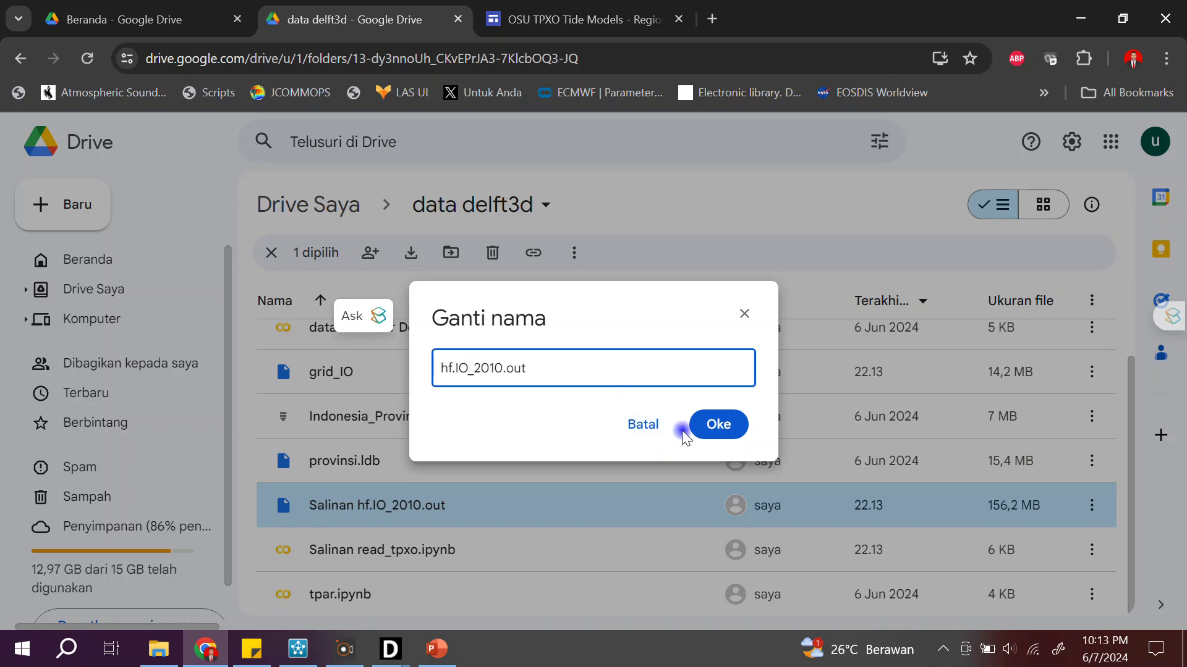
{"action": "left_click", "coordinate": [701, 424]}
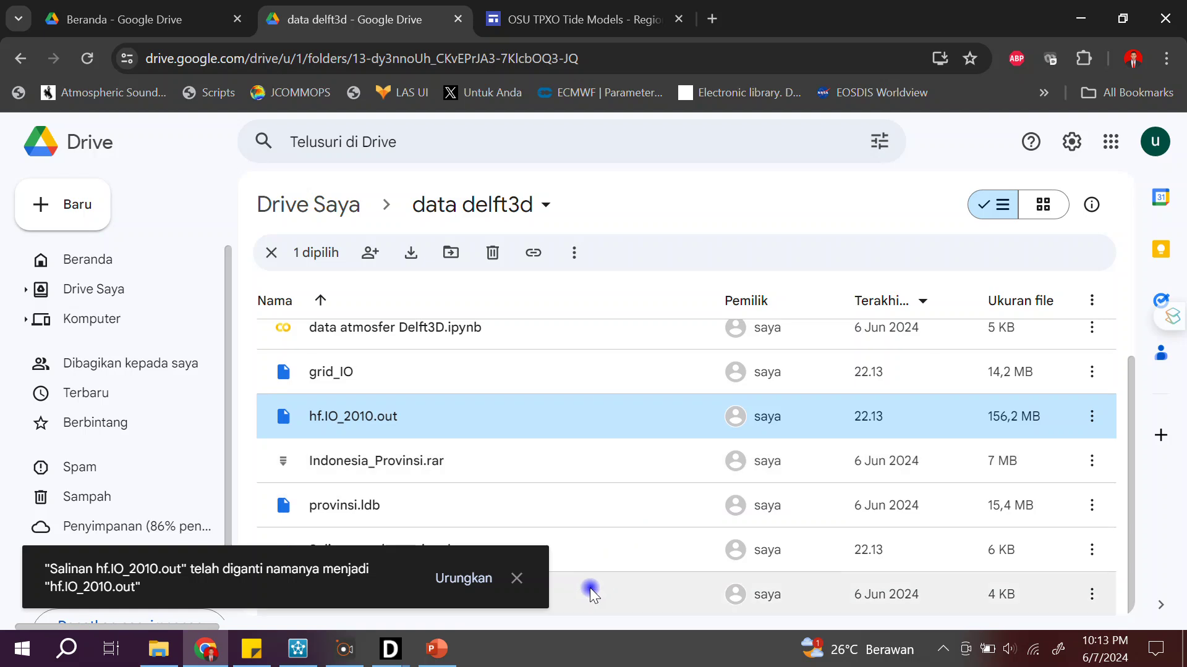
{"action": "left_click", "coordinate": [518, 581]}
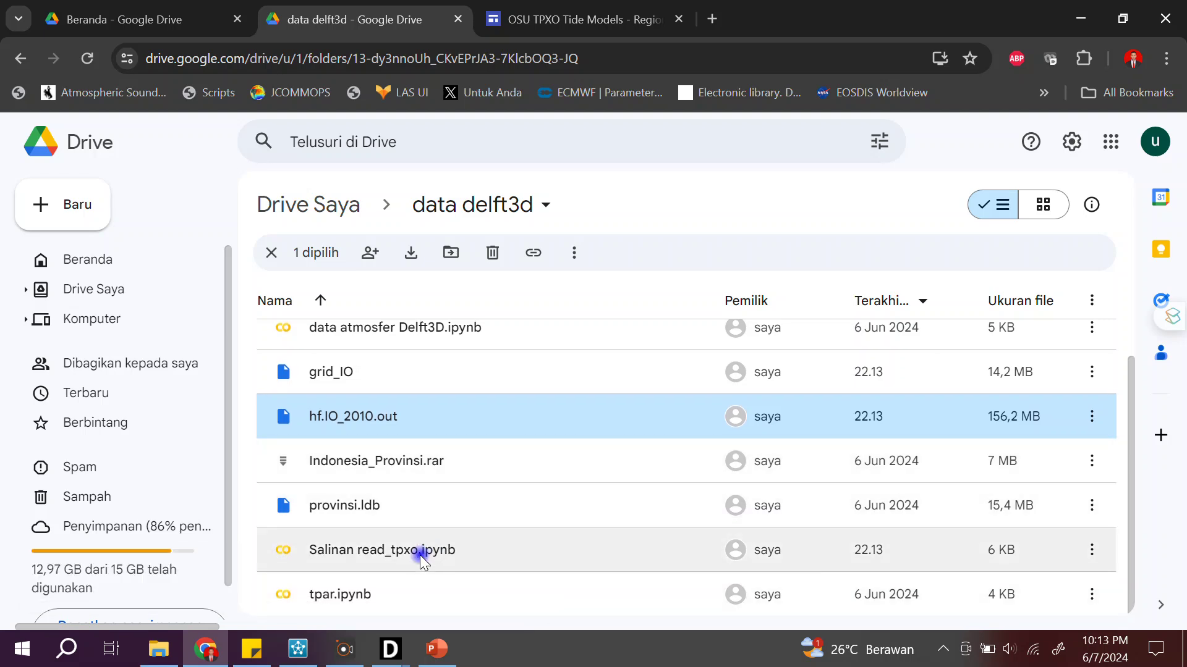
- Rename the notebook Salinan read_tpxo.ipynb as read_tpxo.ipynb
{"action": "left_click", "coordinate": [432, 549]}
{"action": "right_click", "coordinate": [427, 548]}
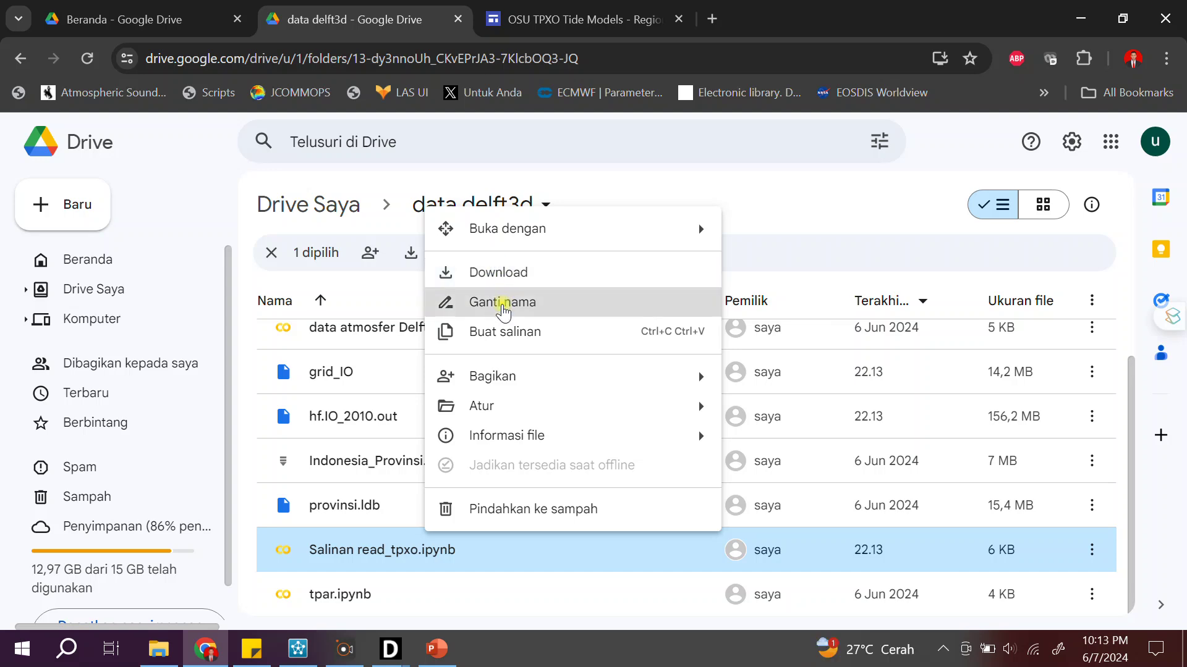
{"action": "left_click", "coordinate": [492, 303]}
{"action": "left_click", "coordinate": [490, 371]}
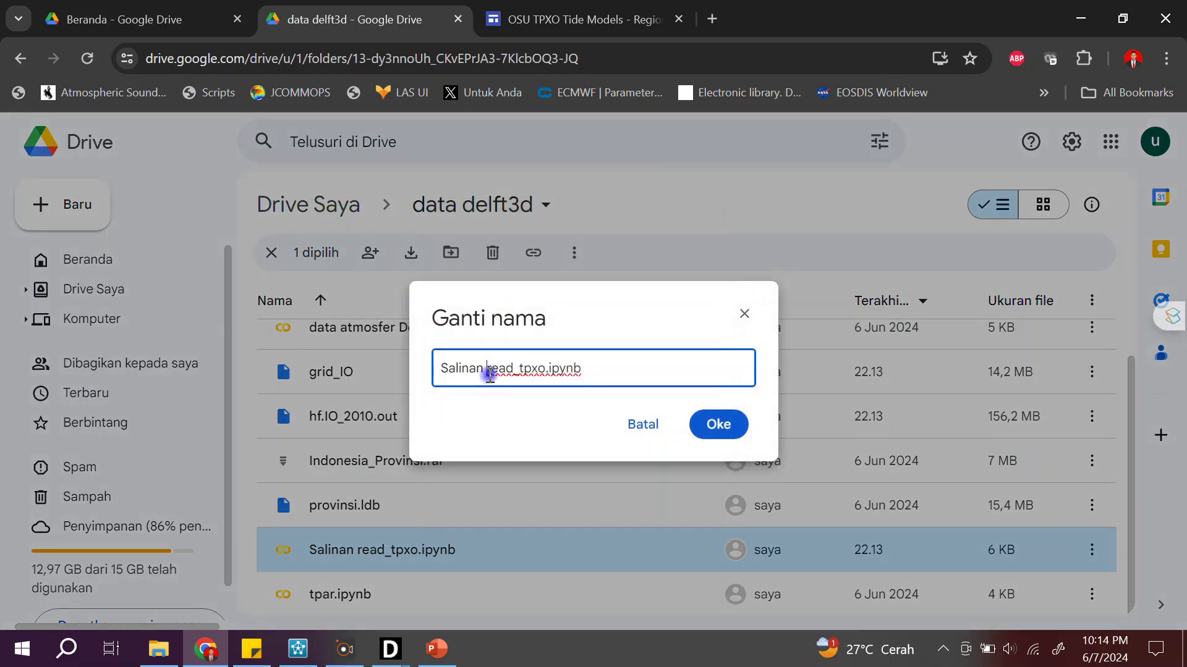
{"action": "key", "text": "BackSpace"}
{"action": "key", "text": "BackSpace"}
{"action": "key", "text": "BackSpace"}
{"action": "key", "text": "BackSpace"}
{"action": "key", "text": "BackSpace"}
{"action": "key", "text": "BackSpace"}
{"action": "key", "text": "BackSpace"}
{"action": "key", "text": "BackSpace"}
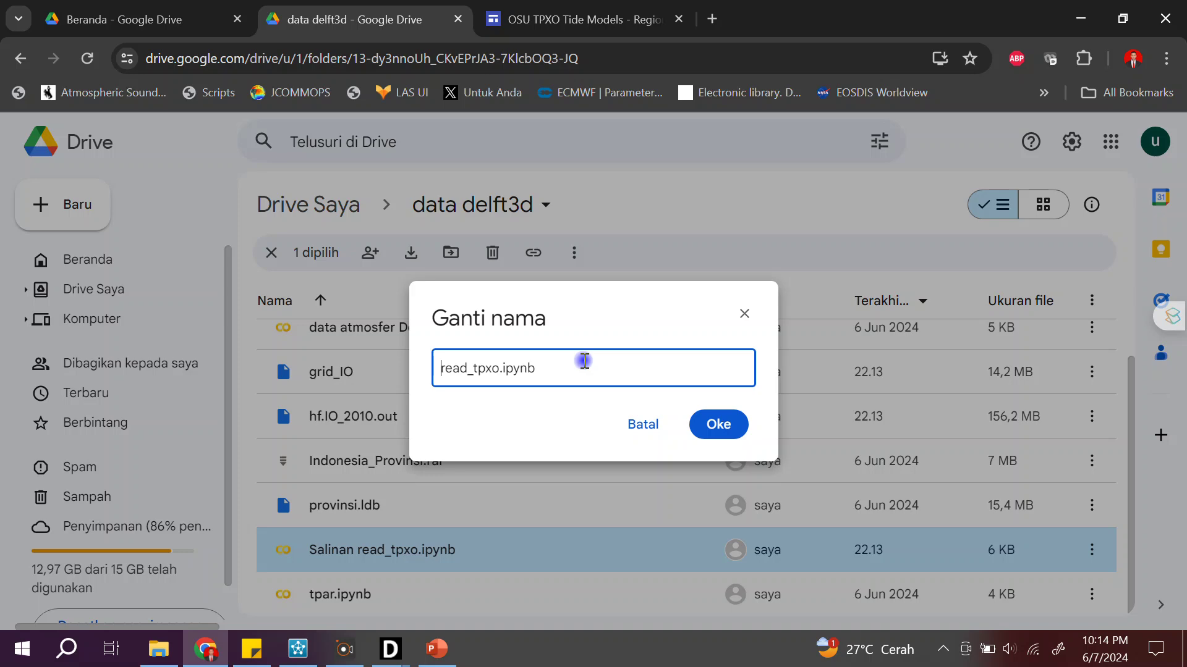
{"action": "left_click", "coordinate": [717, 425]}
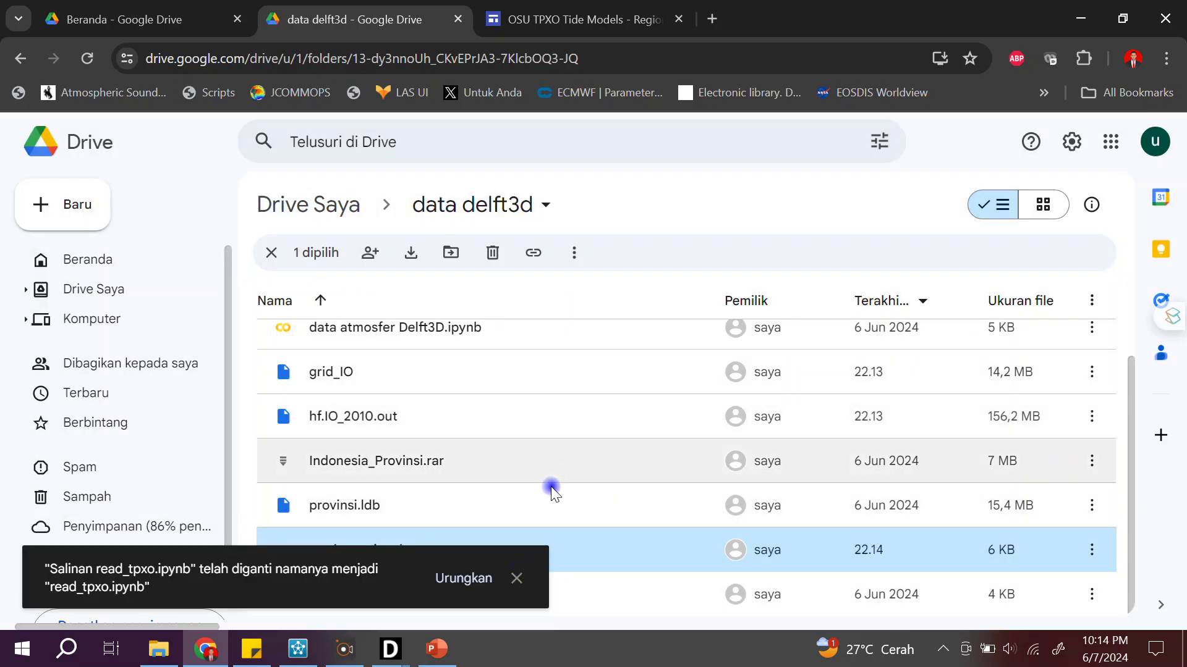
{"action": "left_click", "coordinate": [517, 580]}
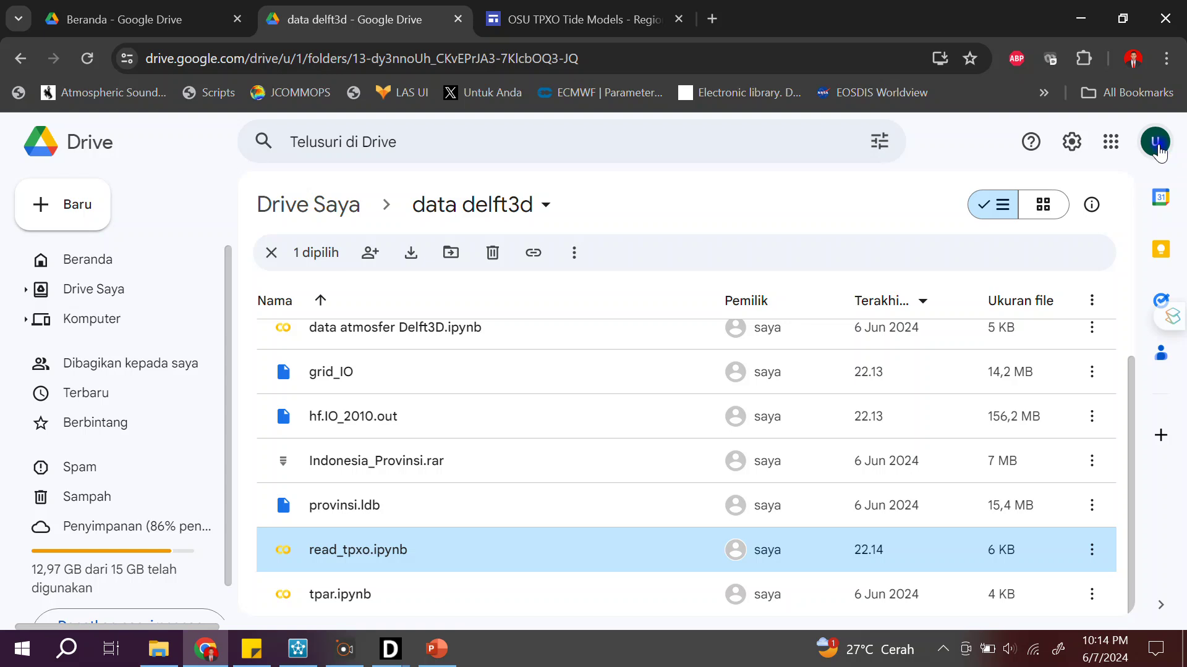
- Search the Google Workspace Marketplace for Colaboratory, check its app page for the installation status, and return to the data delft3d folder
{"action": "left_click", "coordinate": [1109, 146]}
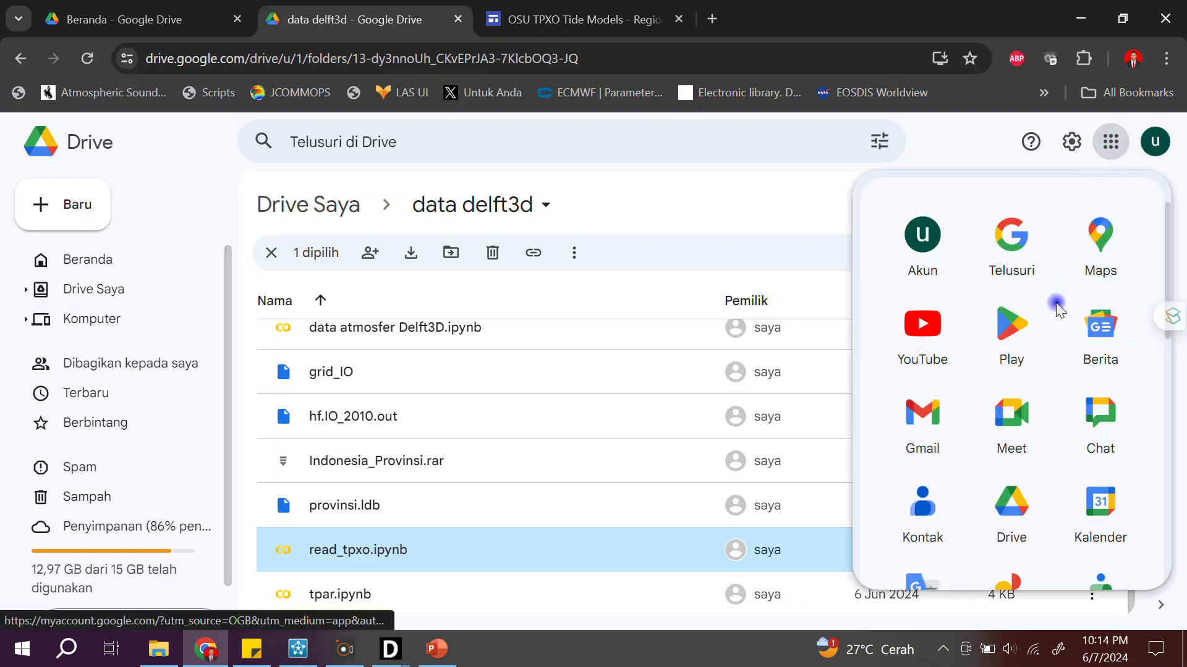
{"action": "scroll", "coordinate": [1055, 301], "scroll_direction": "down", "scroll_amount": 10}
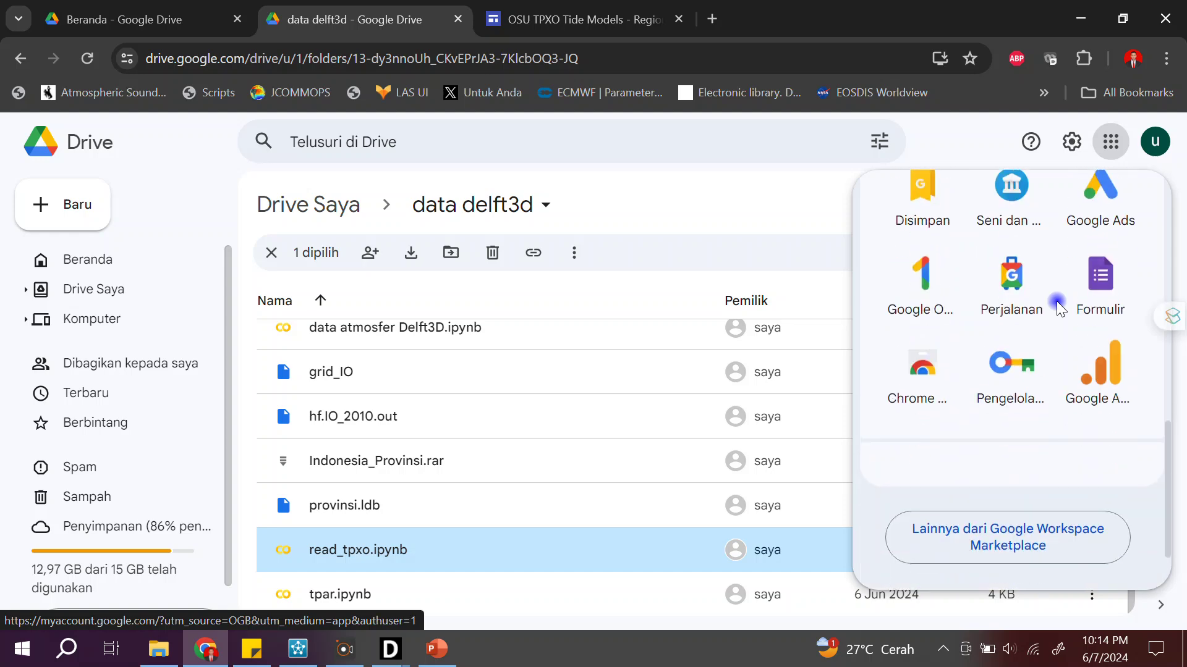
{"action": "left_click", "coordinate": [1057, 556]}
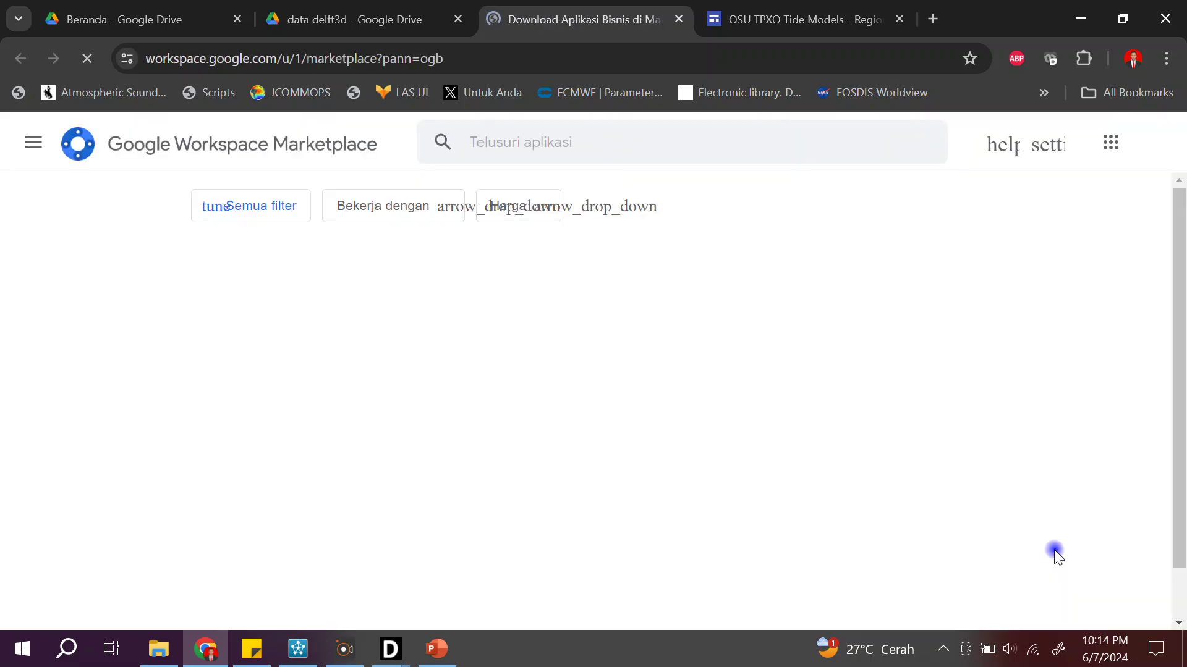
{"action": "left_click", "coordinate": [541, 145]}
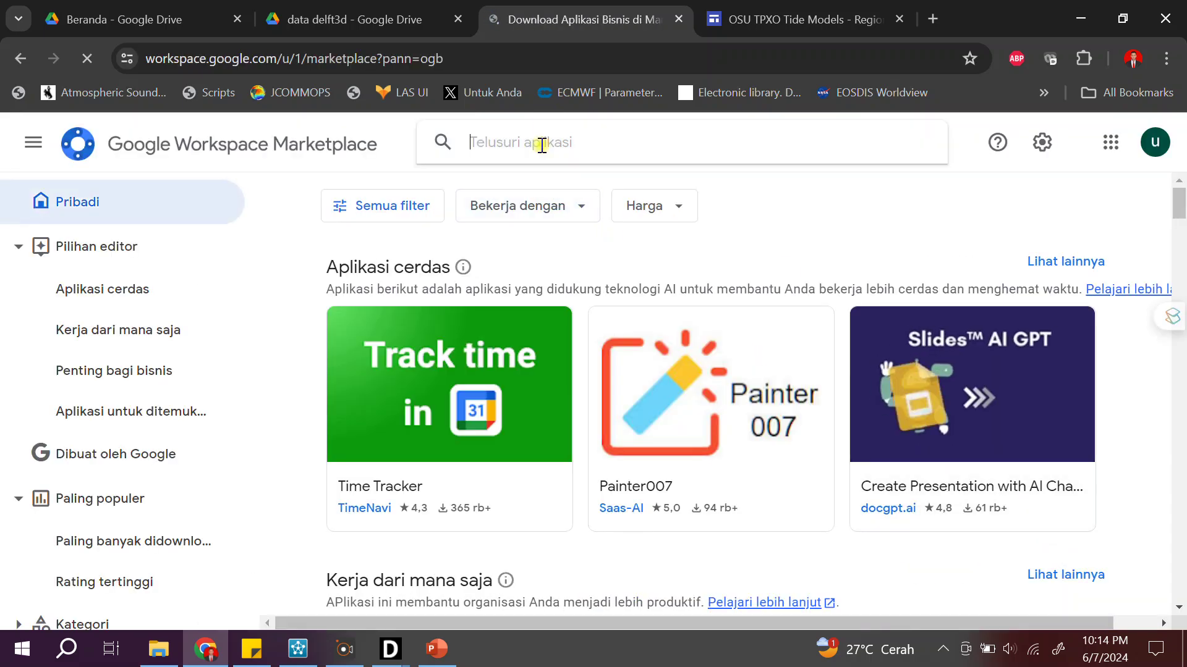
{"action": "type", "text": "col"}
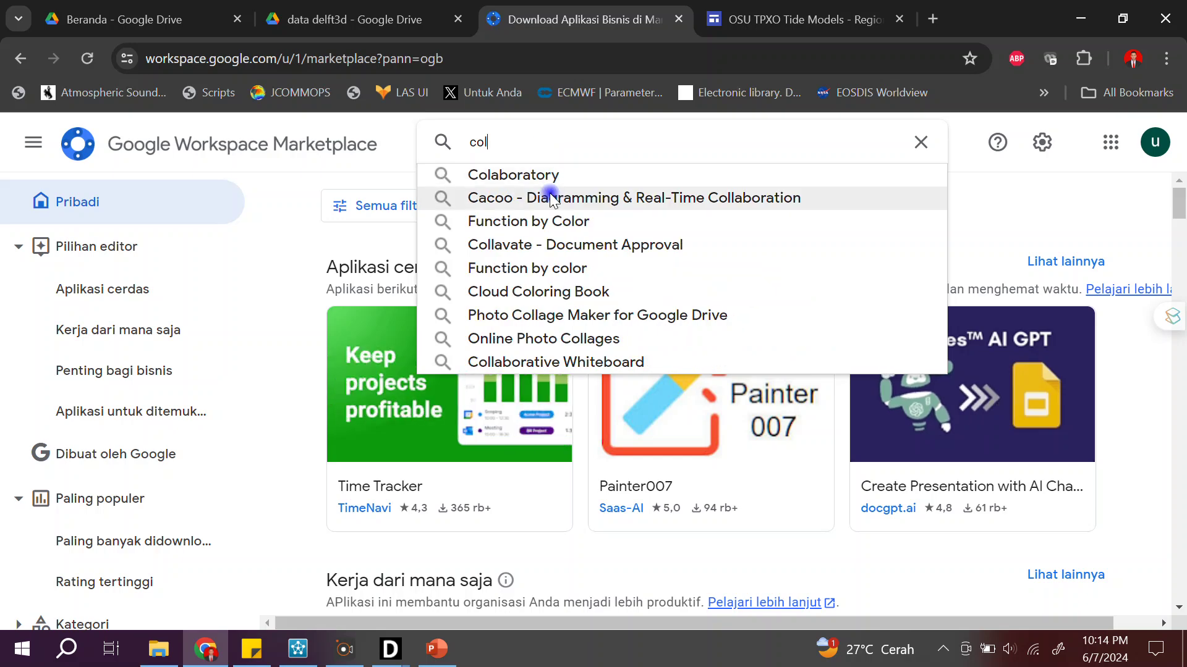
{"action": "left_click", "coordinate": [558, 170]}
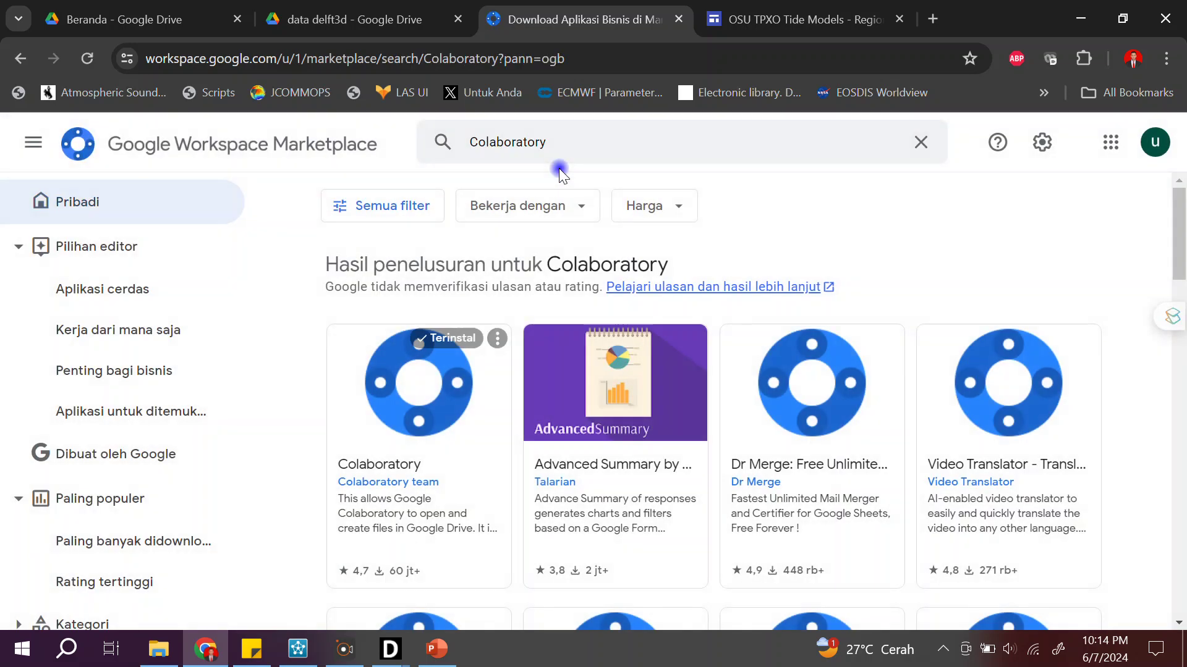
{"action": "left_click", "coordinate": [379, 346]}
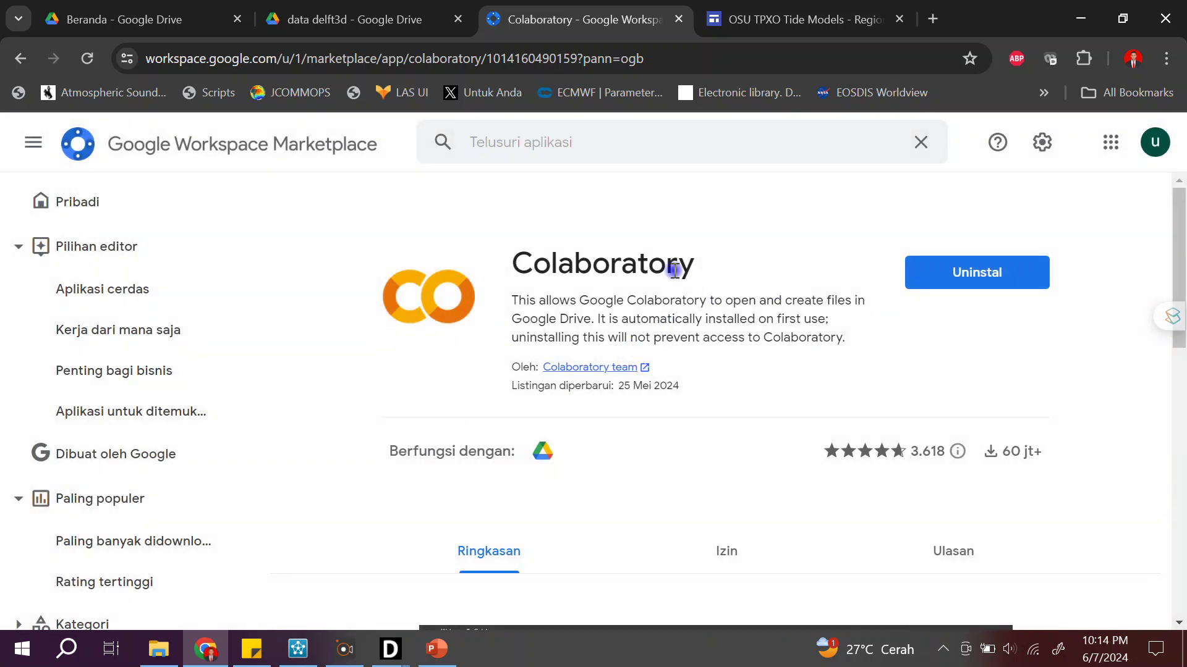
{"action": "left_click", "coordinate": [950, 278]}
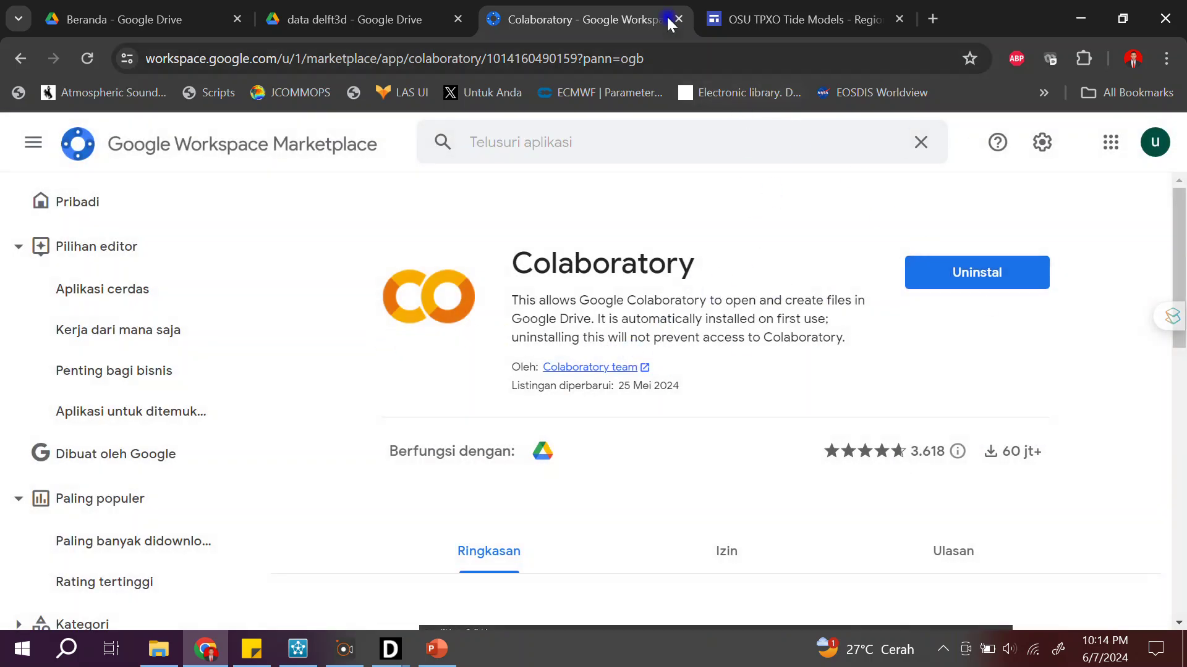
{"action": "left_click", "coordinate": [680, 18]}
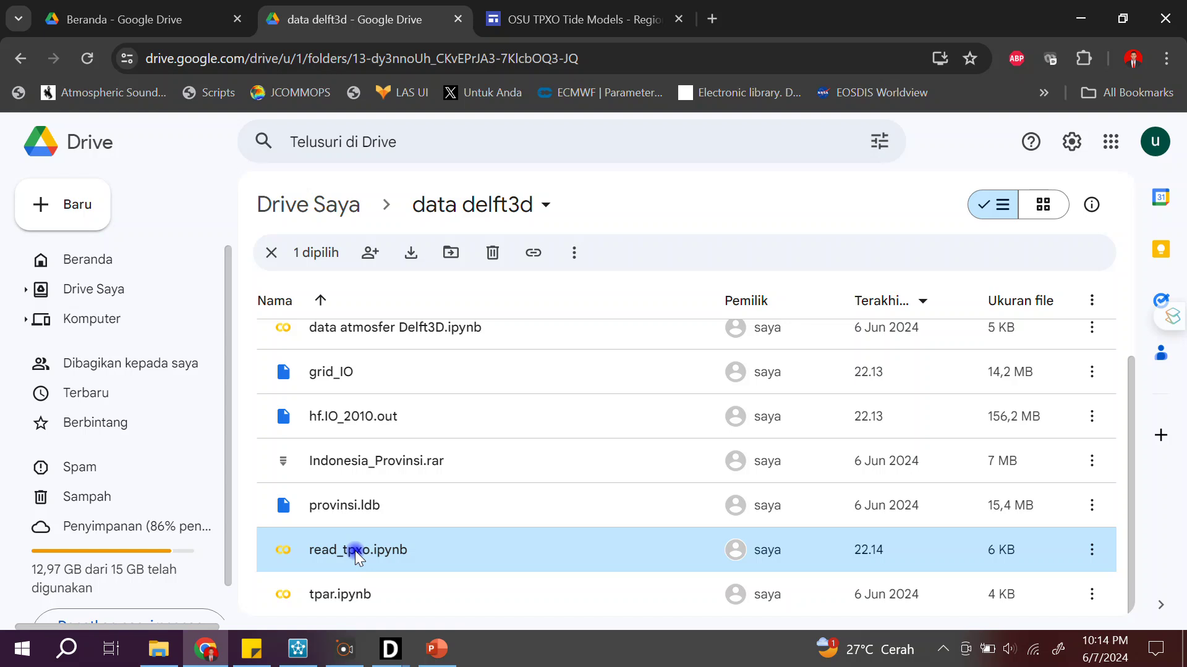
- Open read_tpxo.ipynb in Colab and look over the conversion scripts in the Delft3D repository on GitHub
{"action": "double_click", "coordinate": [355, 551]}
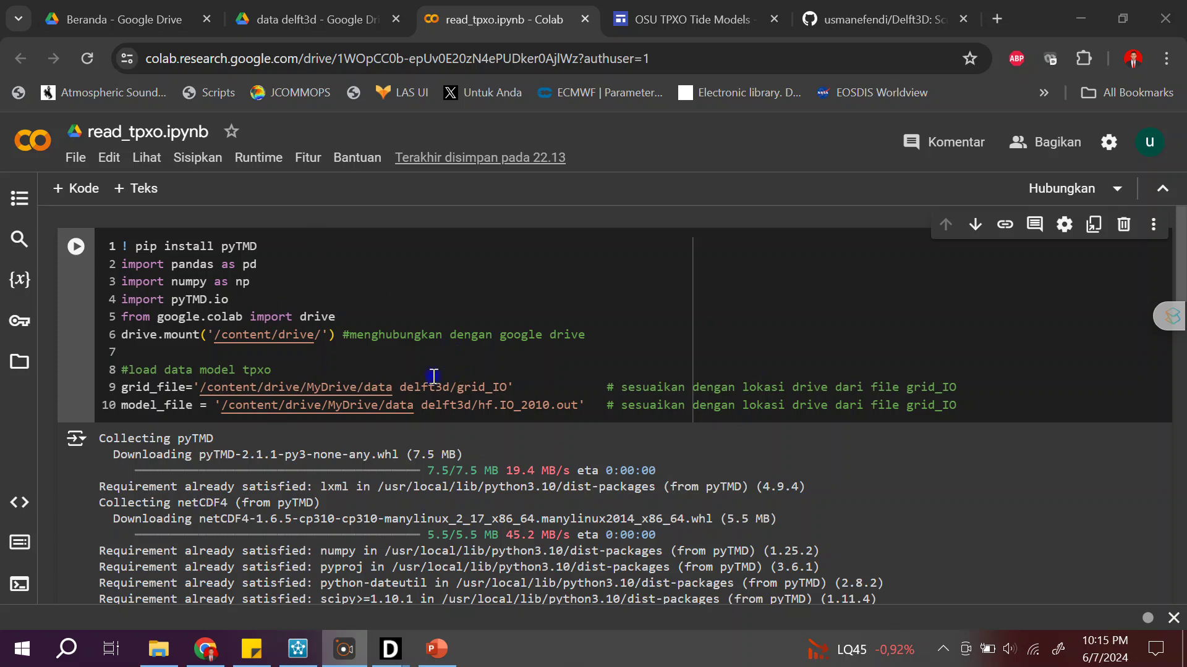
{"action": "left_click", "coordinate": [873, 18]}
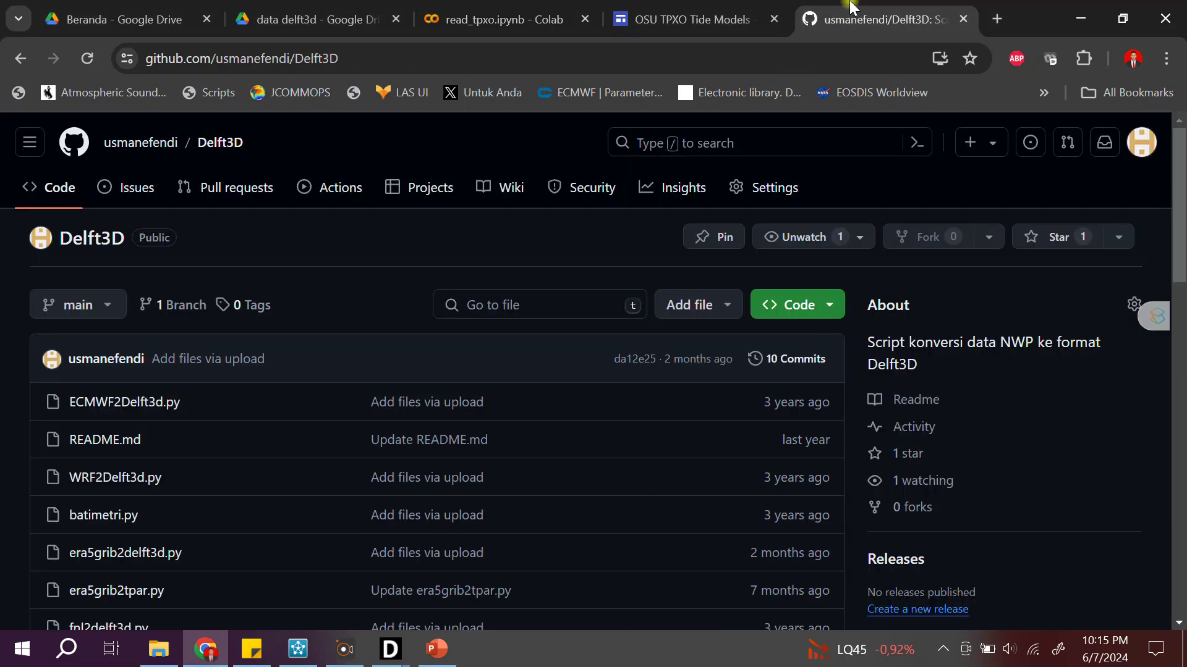
{"action": "scroll", "coordinate": [220, 389], "scroll_direction": "down", "scroll_amount": 2}
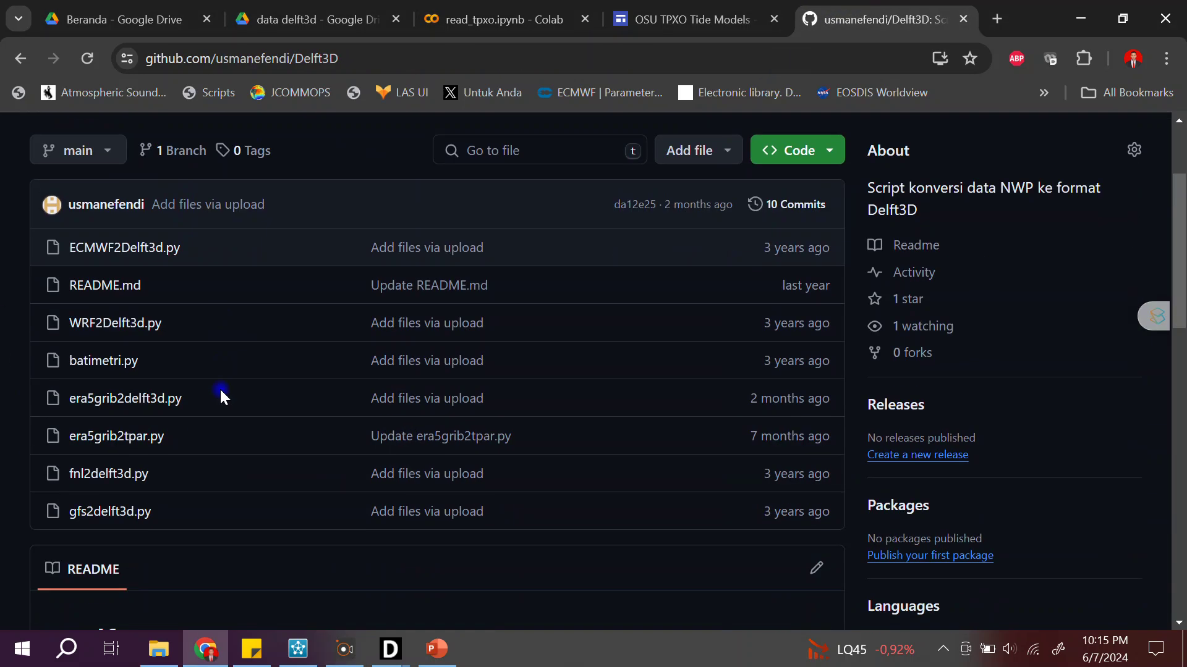
{"action": "scroll", "coordinate": [220, 388], "scroll_direction": "up", "scroll_amount": 2}
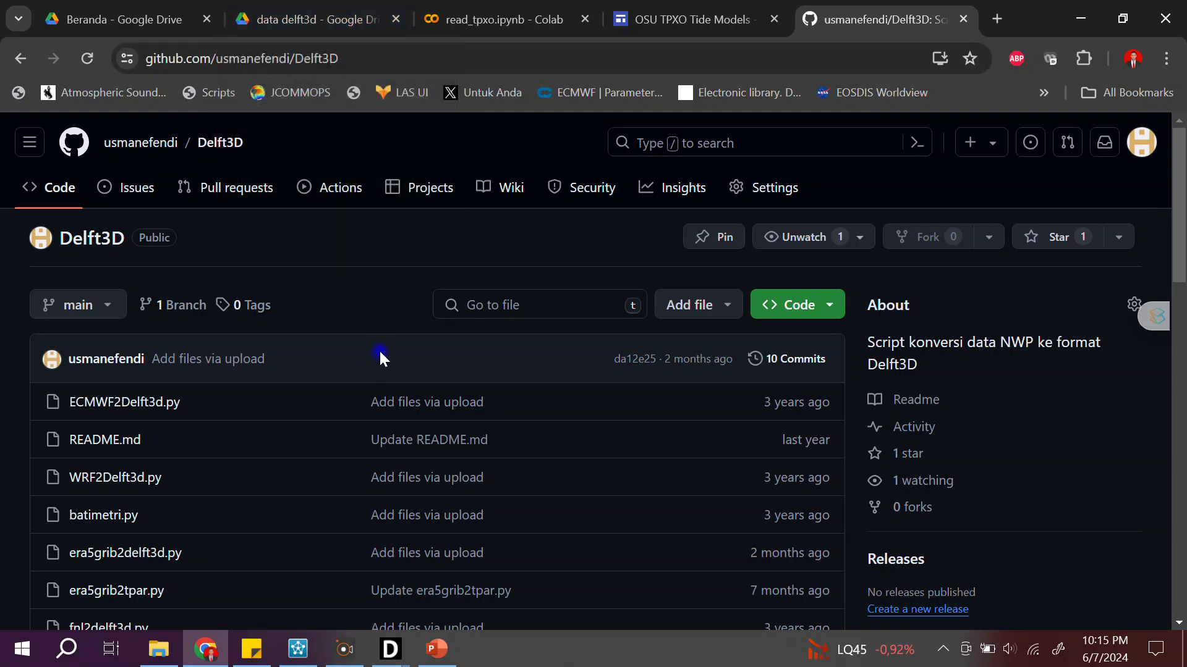
{"action": "left_click", "coordinate": [509, 9]}
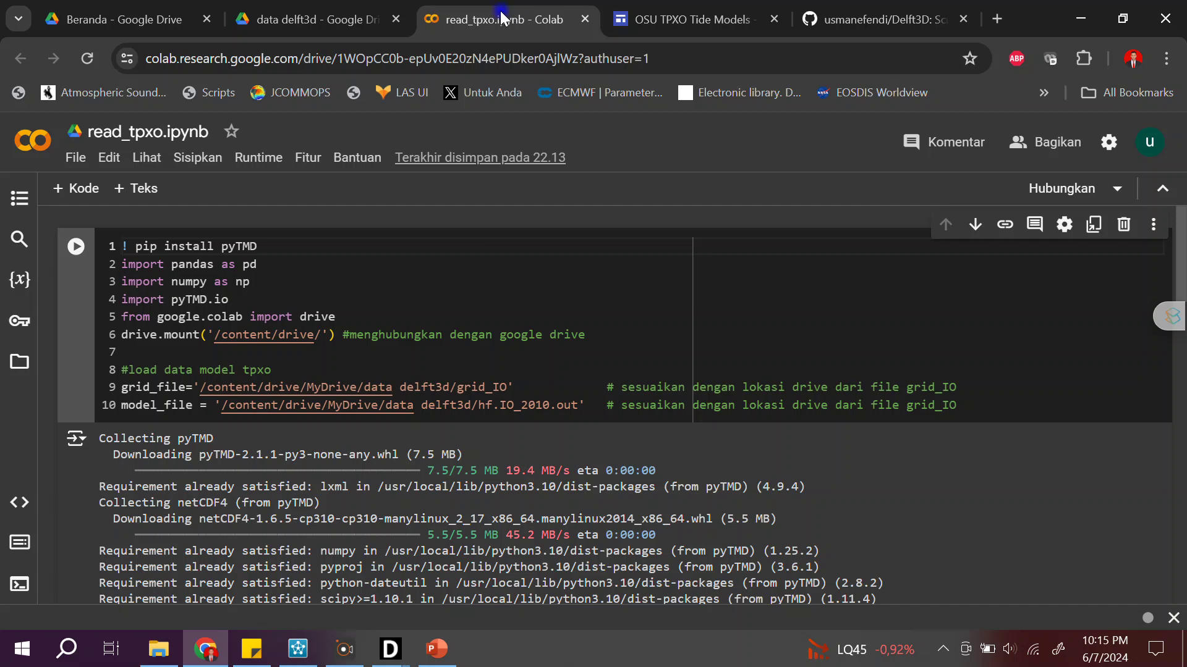
- Connect the notebook to a runtime and check its grid_file and model_file paths against grid_IO and hf.IO_2010.out in the Drive folder
{"action": "left_click", "coordinate": [1055, 197]}
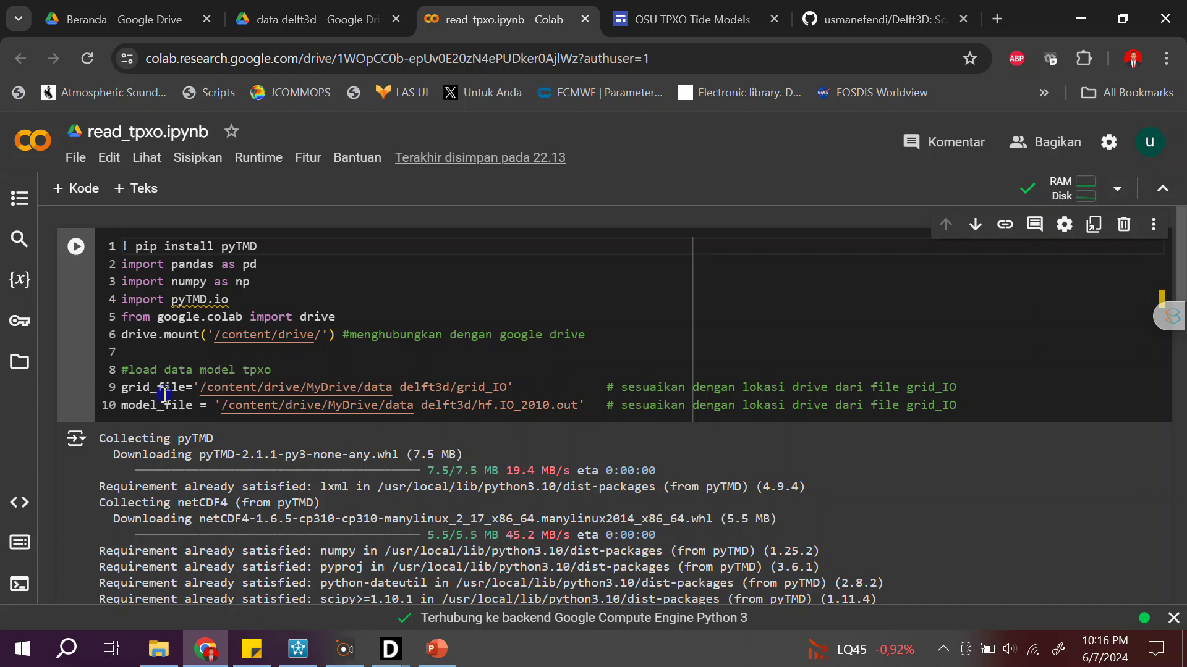
{"action": "mouse_move", "coordinate": [165, 395]}
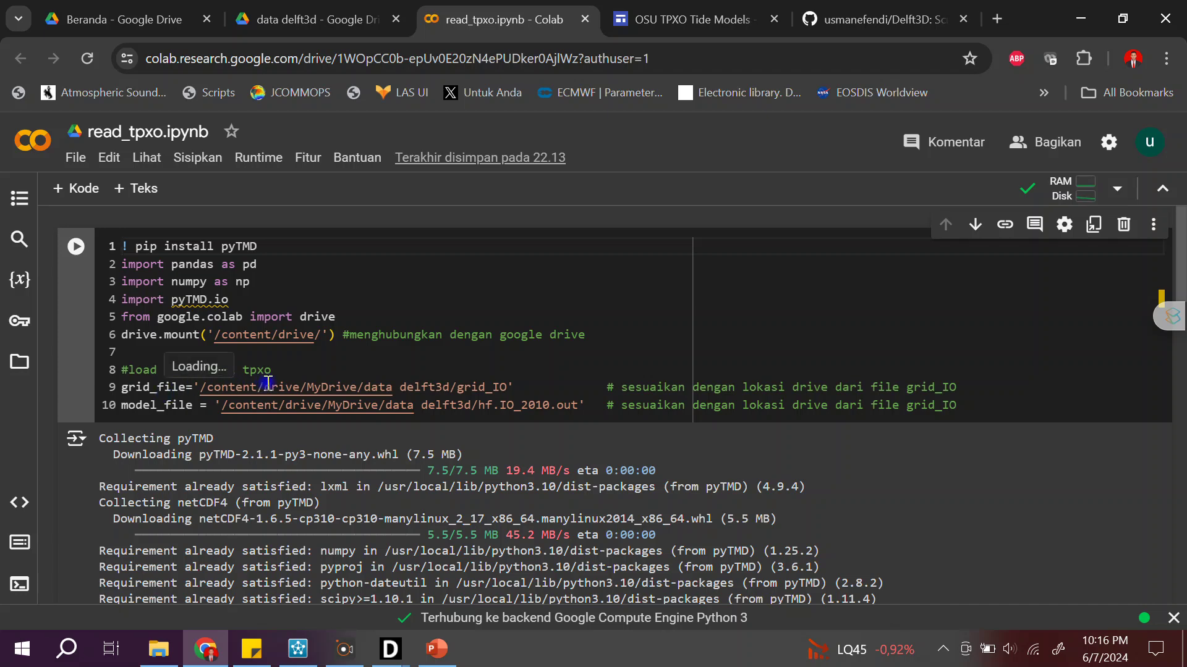
{"action": "left_click", "coordinate": [522, 387]}
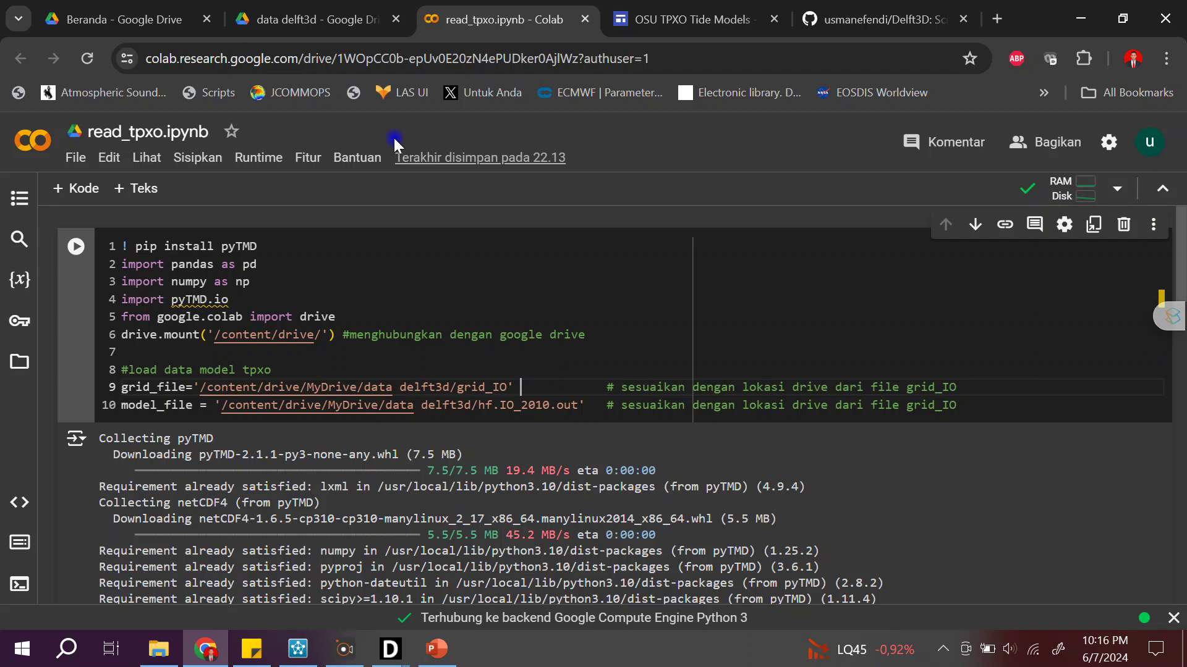
{"action": "left_click", "coordinate": [318, 17]}
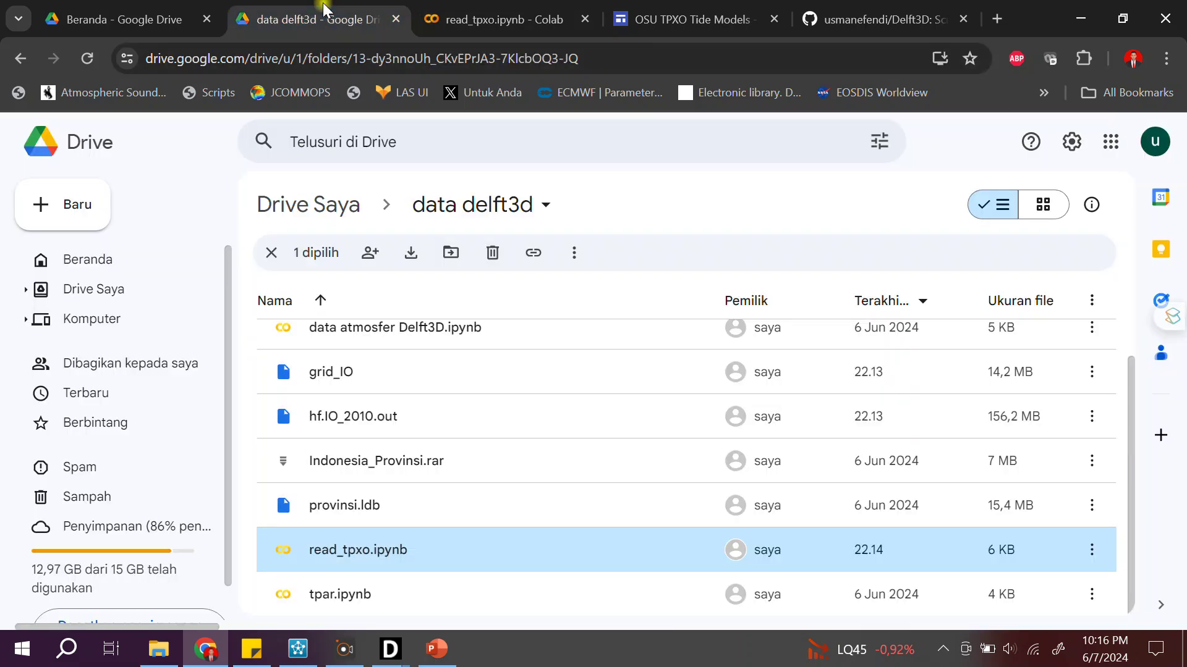
{"action": "left_click", "coordinate": [331, 373]}
{"action": "left_click", "coordinate": [336, 413]}
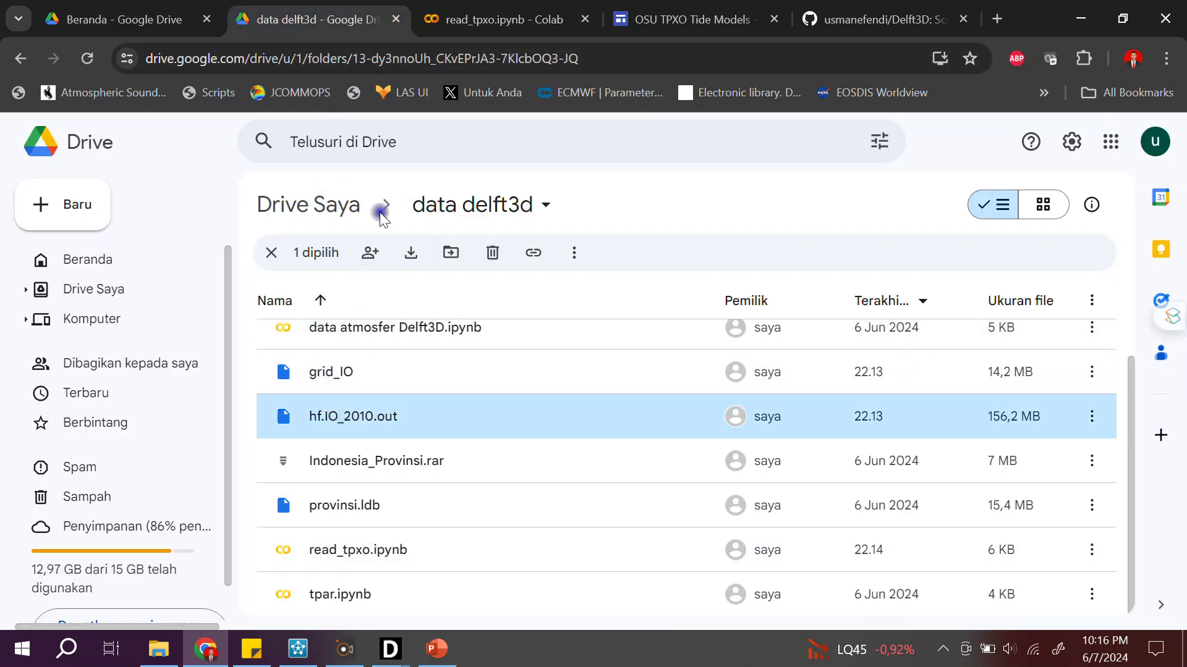
{"action": "left_click", "coordinate": [495, 9]}
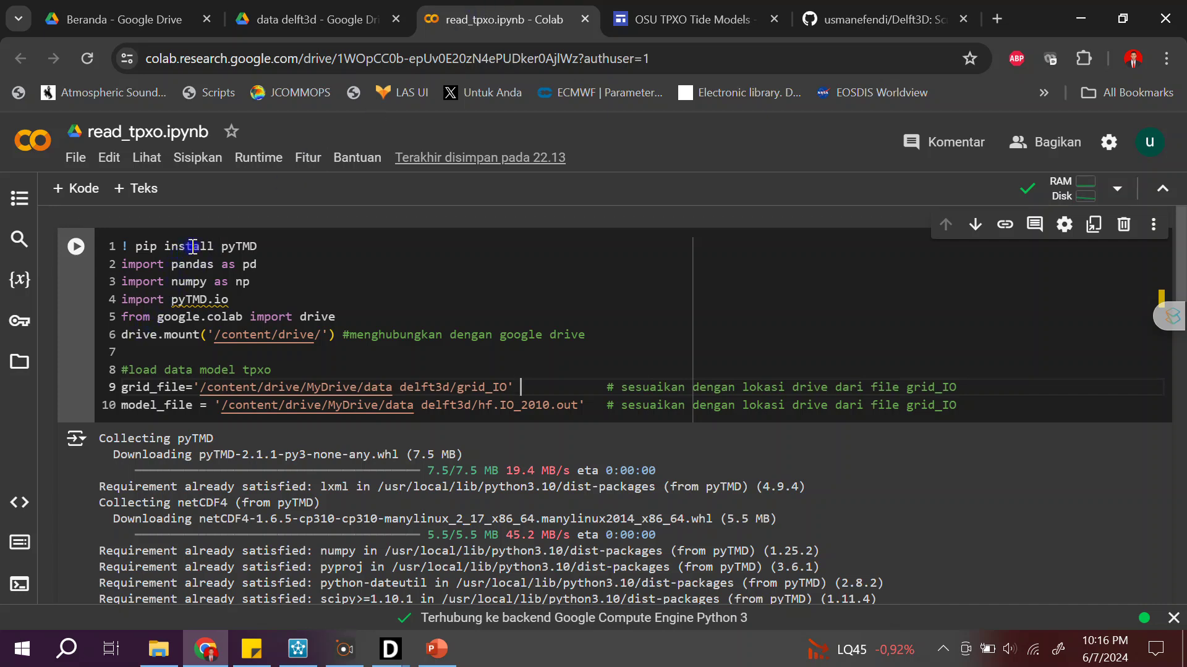
- Review the pyTMD install and drive.mount lines, consulting the TPXO regional models page and the data delft3d folder in Drive
{"action": "left_click_drag", "start_coordinate": [262, 247], "coordinate": [256, 247]}
{"action": "left_click", "coordinate": [711, 19]}
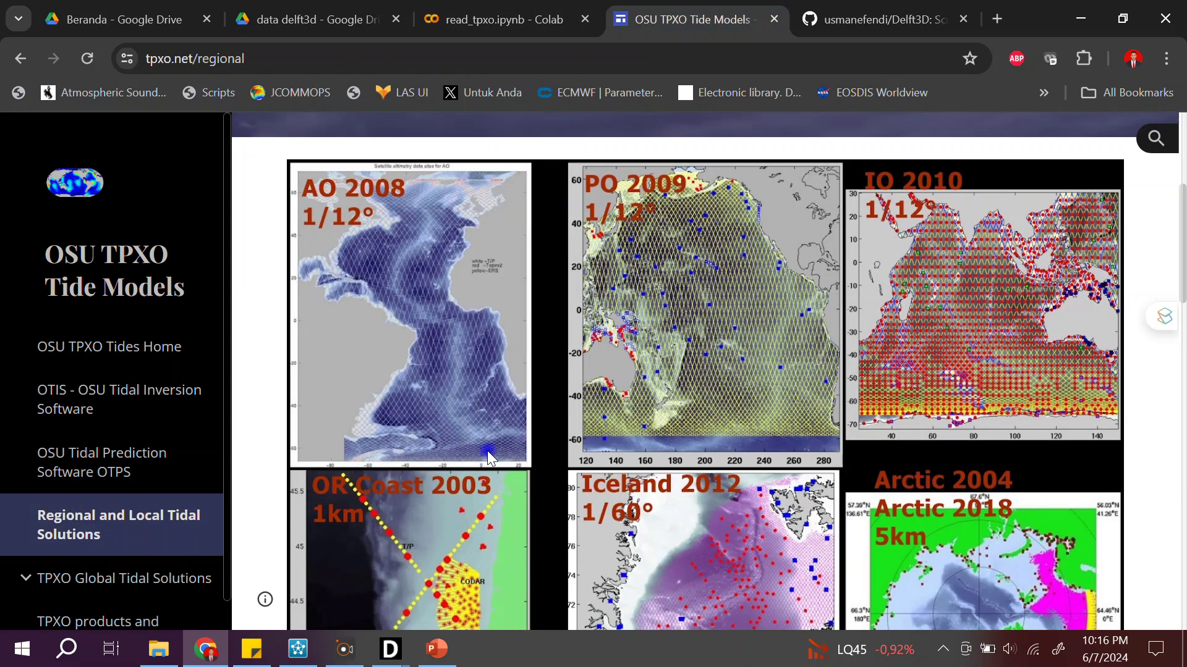
{"action": "left_click", "coordinate": [495, 6]}
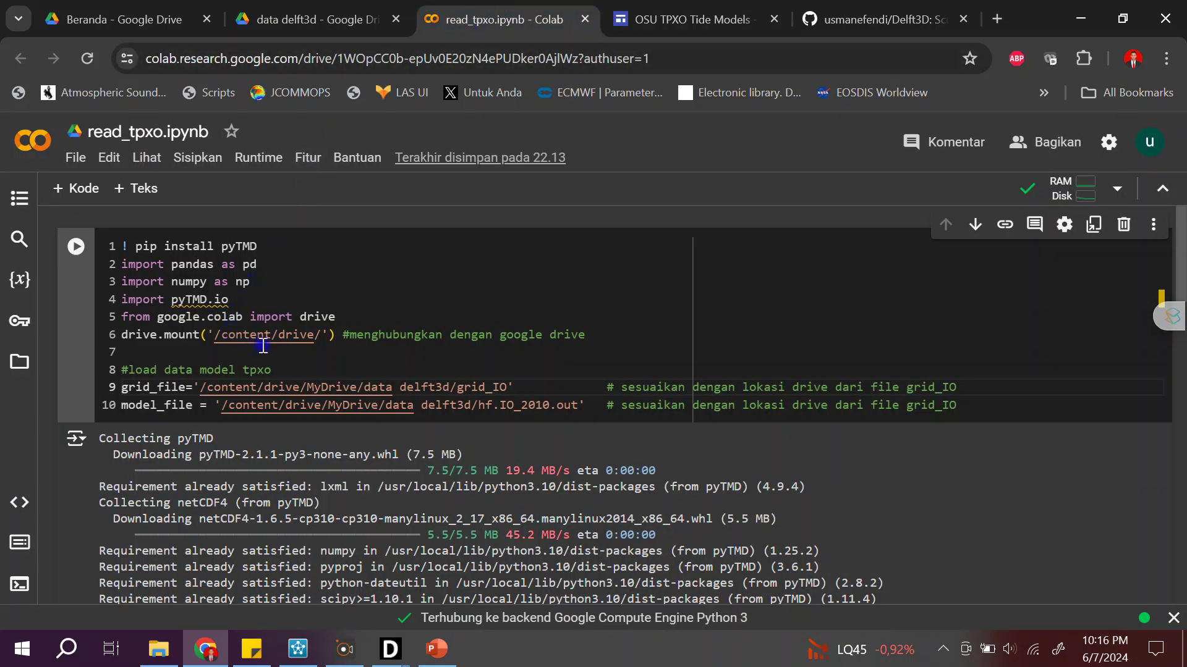
{"action": "left_click", "coordinate": [348, 342]}
{"action": "left_click", "coordinate": [315, 20]}
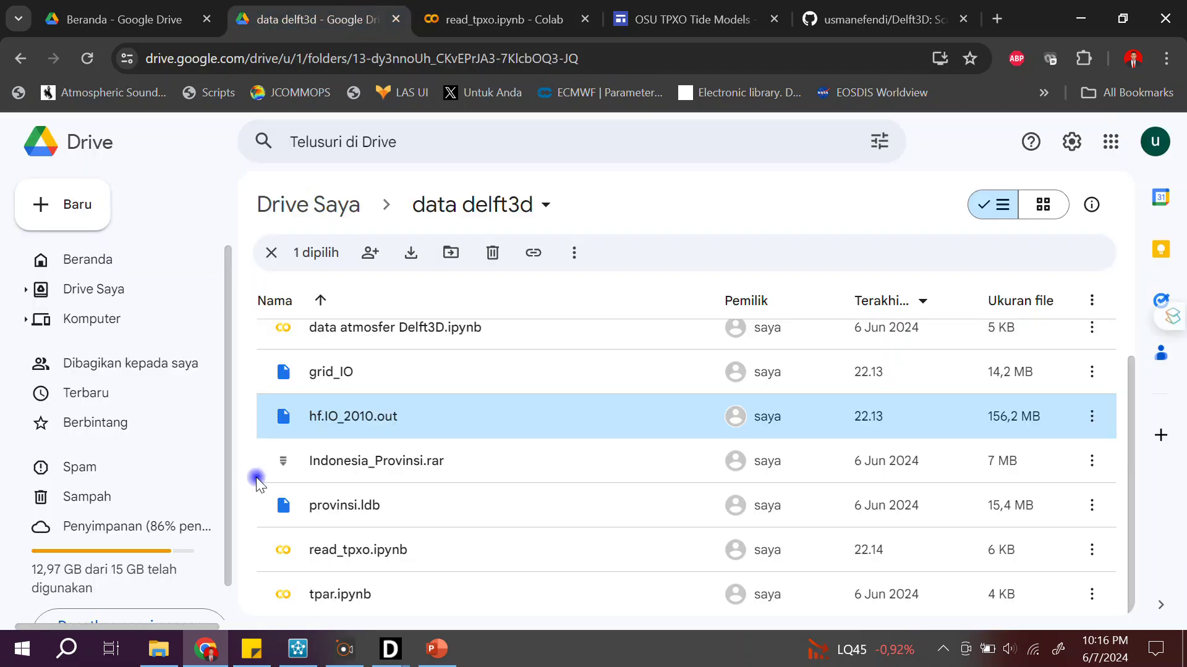
- Compare the grid_file path parts /content/drive/MyDrive, data delft3d and grid_IO with the folder hierarchy in Google Drive
{"action": "left_click", "coordinate": [491, 7]}
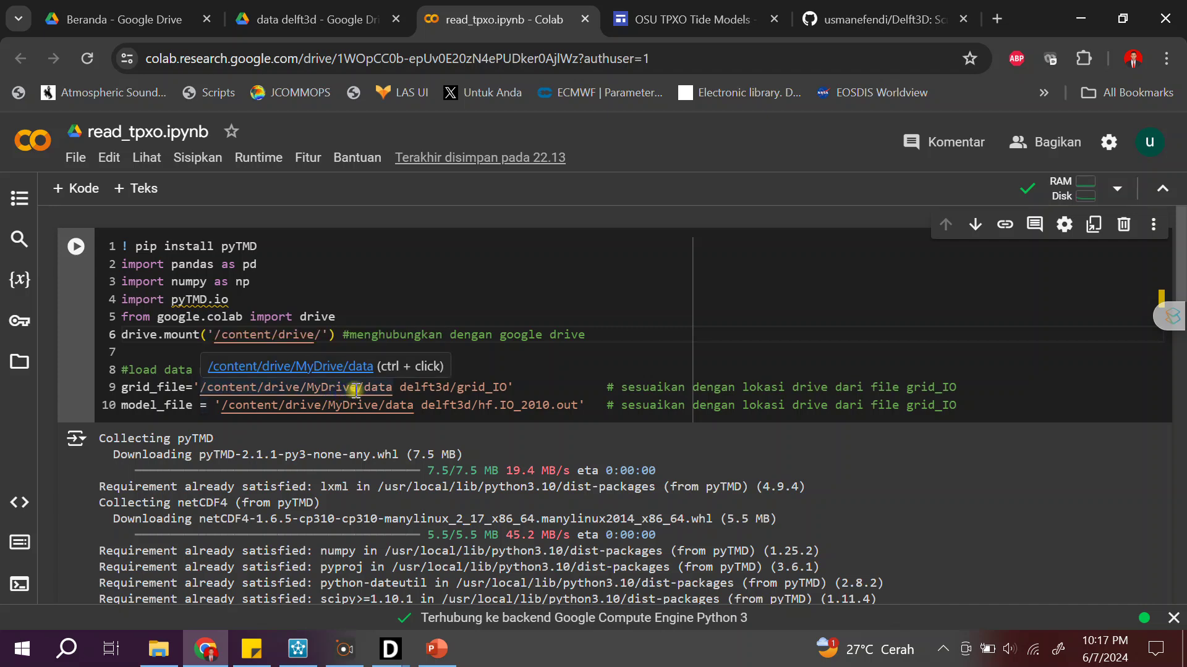
{"action": "left_click_drag", "start_coordinate": [356, 390], "coordinate": [200, 387]}
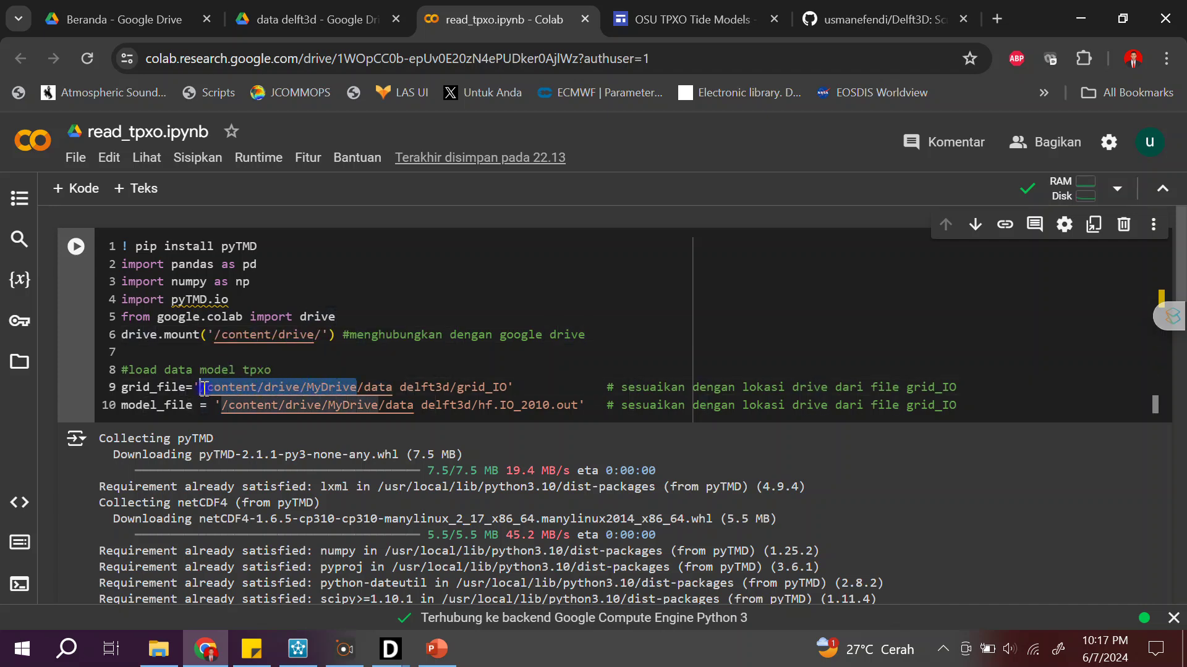
{"action": "left_click", "coordinate": [398, 7]}
{"action": "left_click", "coordinate": [312, 205]}
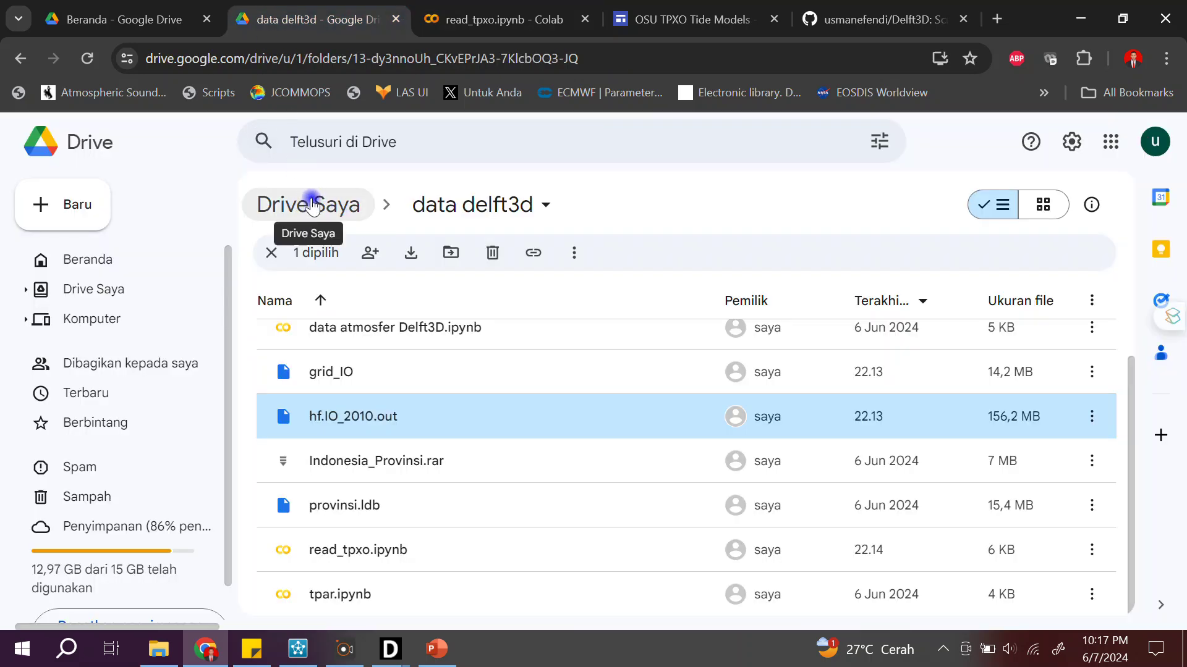
{"action": "left_click", "coordinate": [497, 25]}
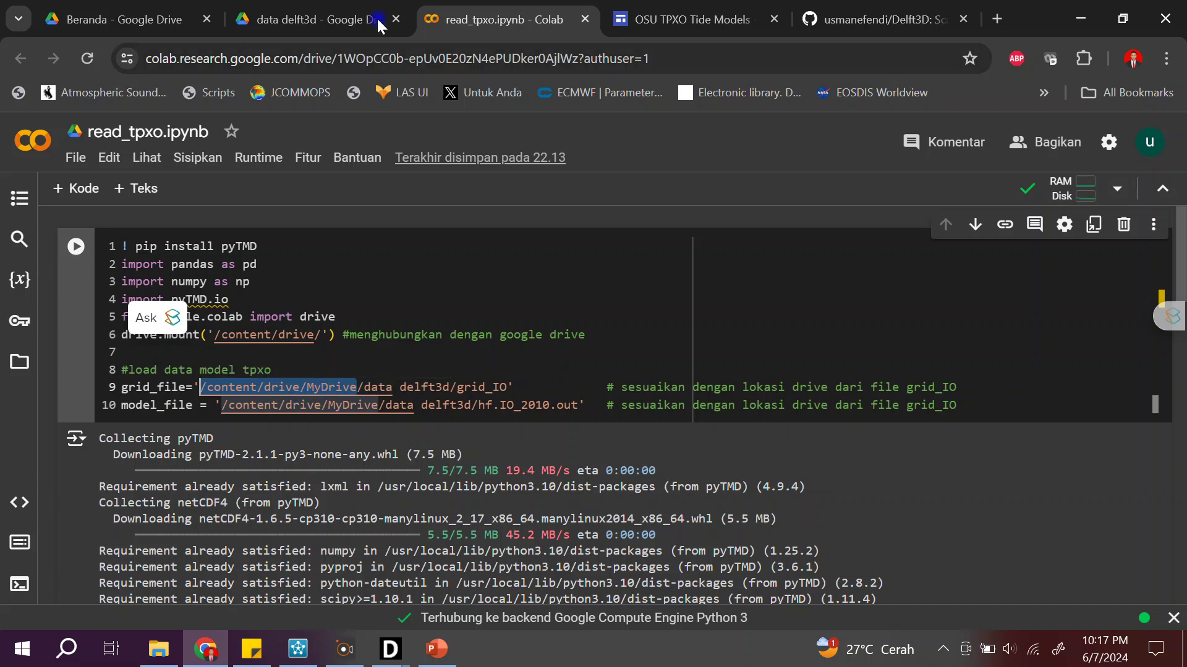
{"action": "left_click", "coordinate": [334, 8]}
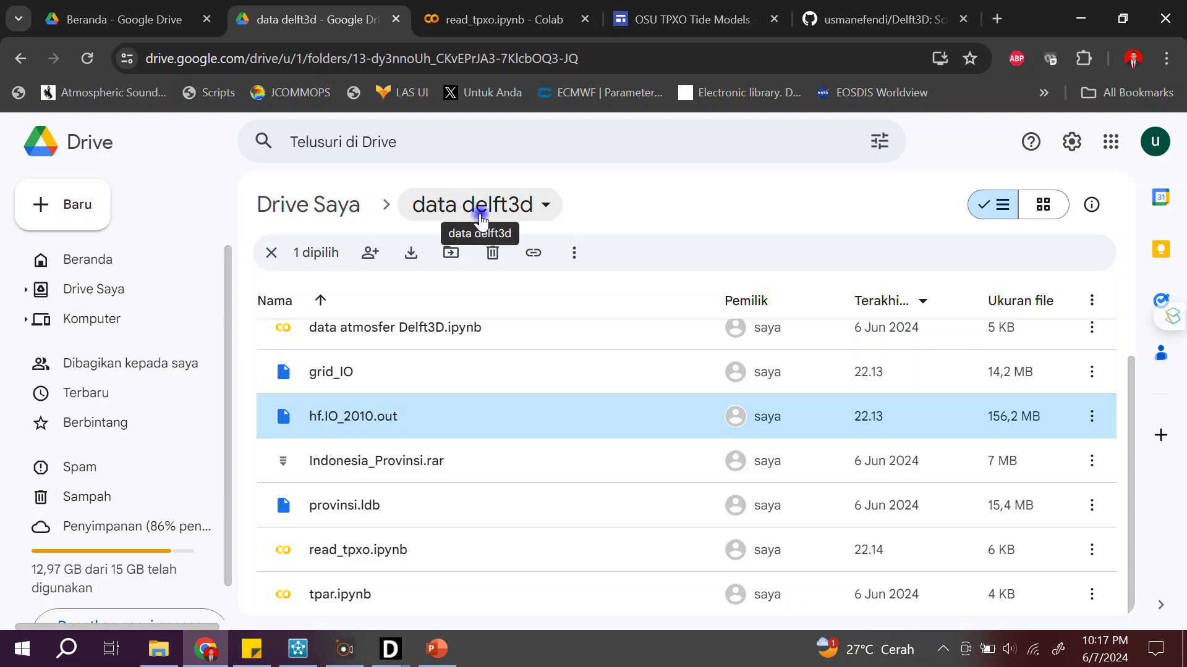
{"action": "left_click", "coordinate": [511, 10]}
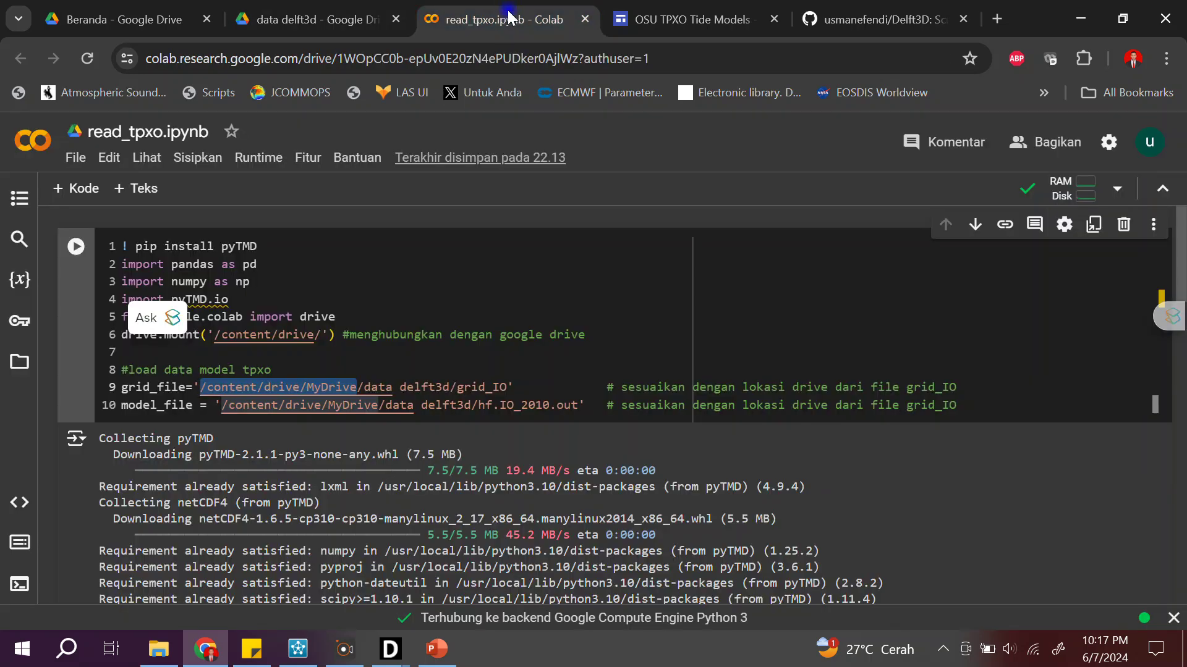
{"action": "left_click_drag", "start_coordinate": [365, 388], "coordinate": [448, 388]}
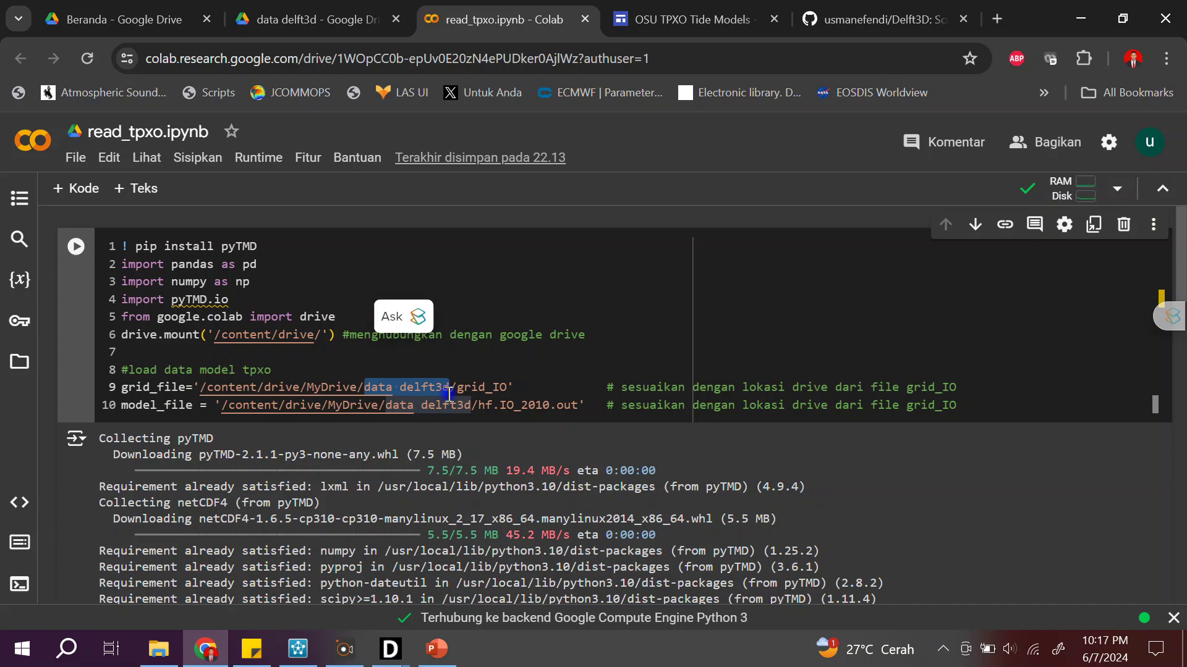
{"action": "left_click", "coordinate": [323, 24]}
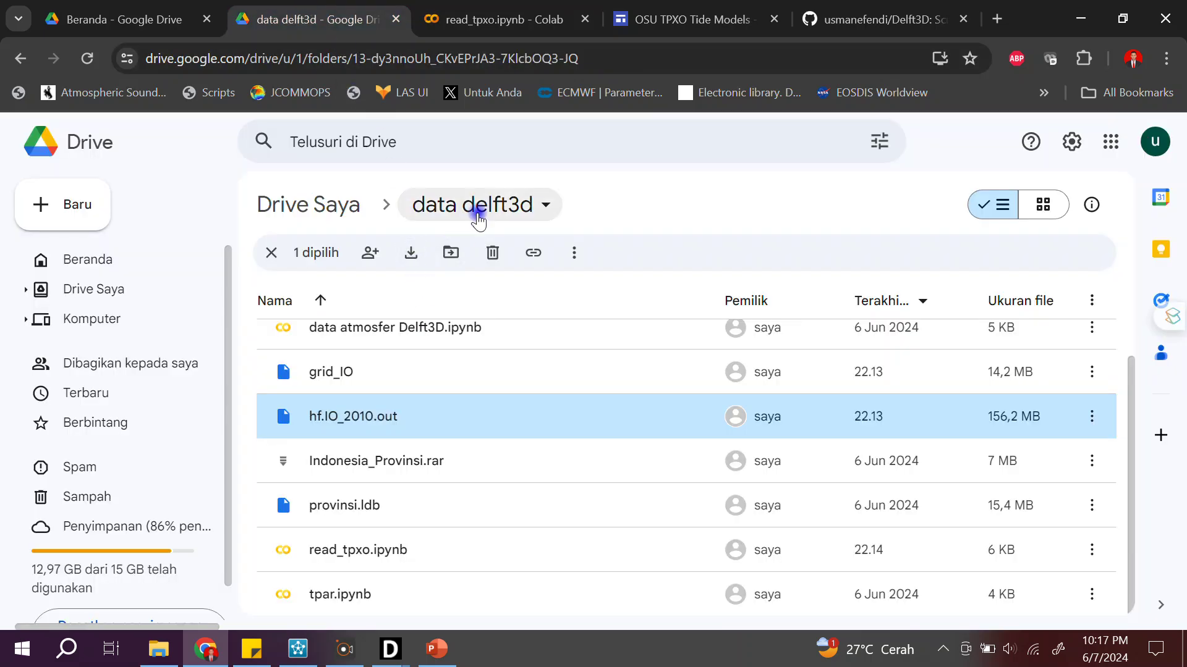
{"action": "left_click", "coordinate": [477, 20]}
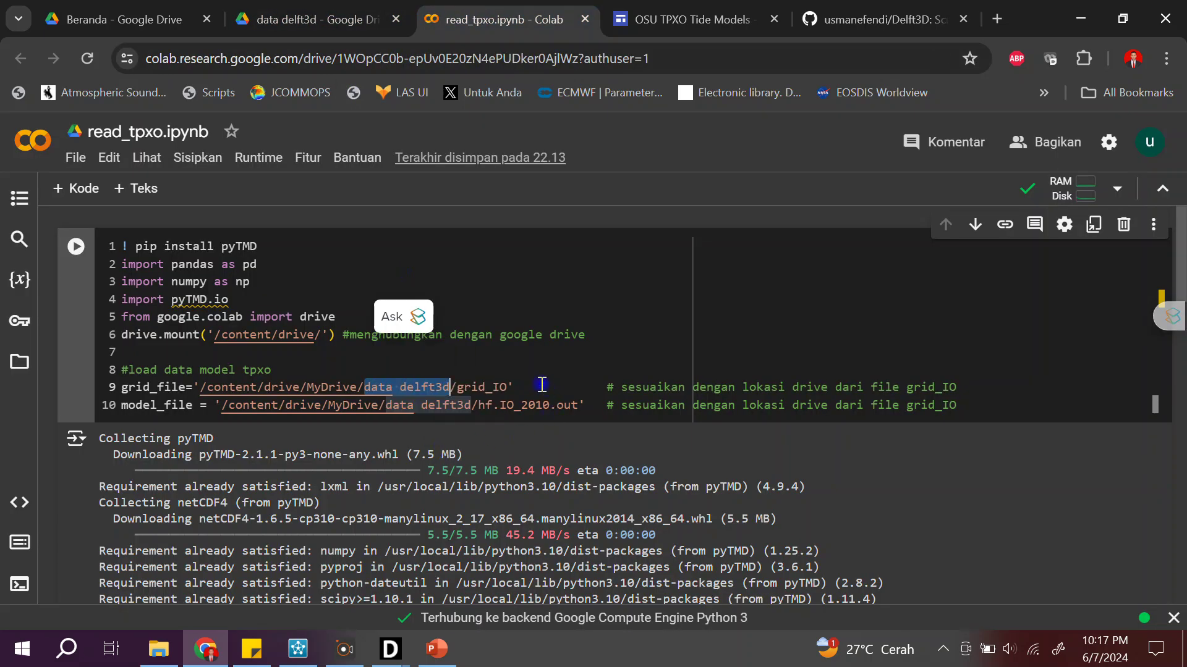
{"action": "left_click_drag", "start_coordinate": [507, 387], "coordinate": [457, 390]}
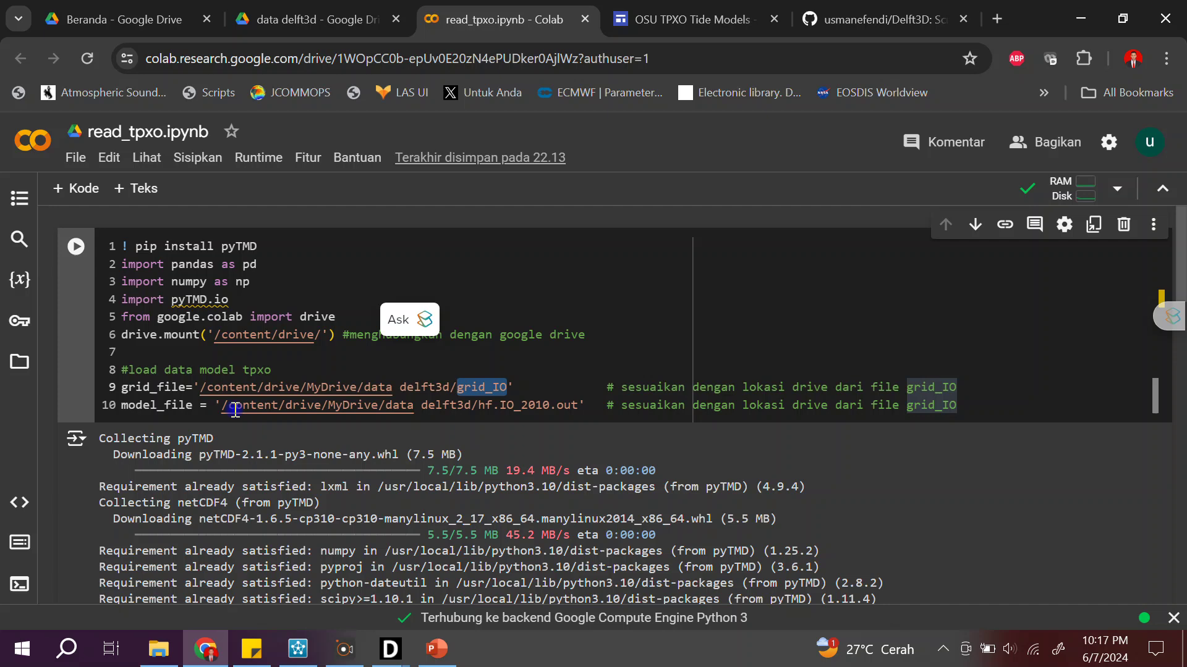
- Trace the model_file path in Google Drive from Drive Saya through the data delft3d folder to hf.IO_2010.out, and return to the notebook
{"action": "left_click", "coordinate": [378, 396]}
{"action": "left_click", "coordinate": [313, 17]}
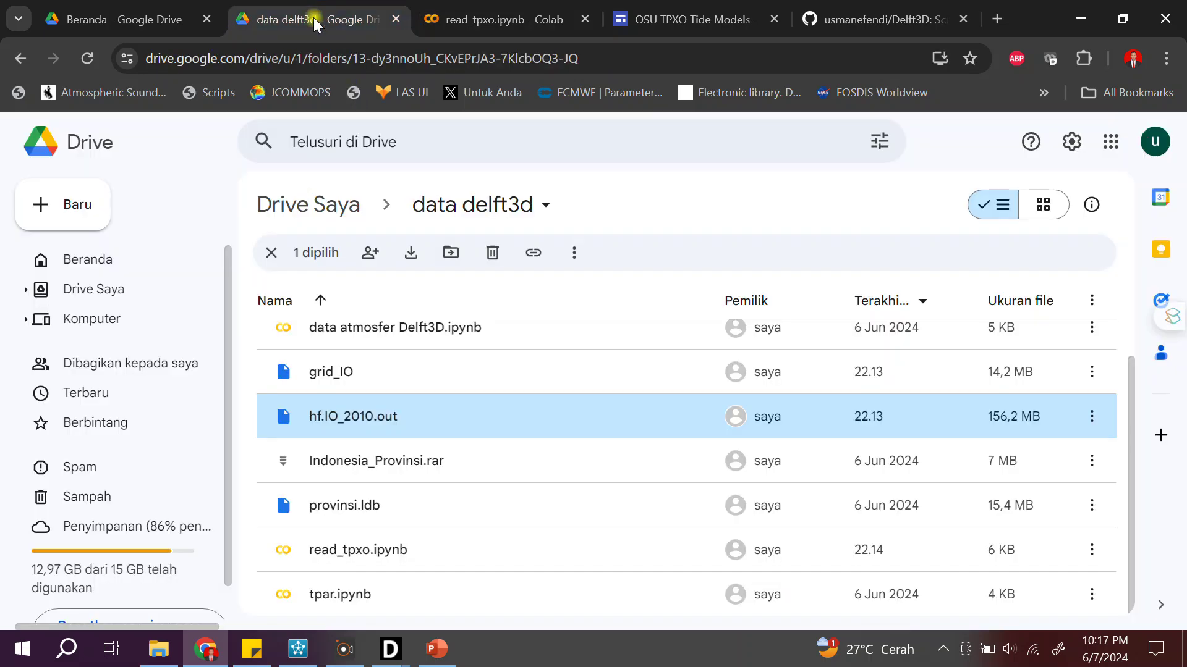
{"action": "left_click", "coordinate": [303, 204]}
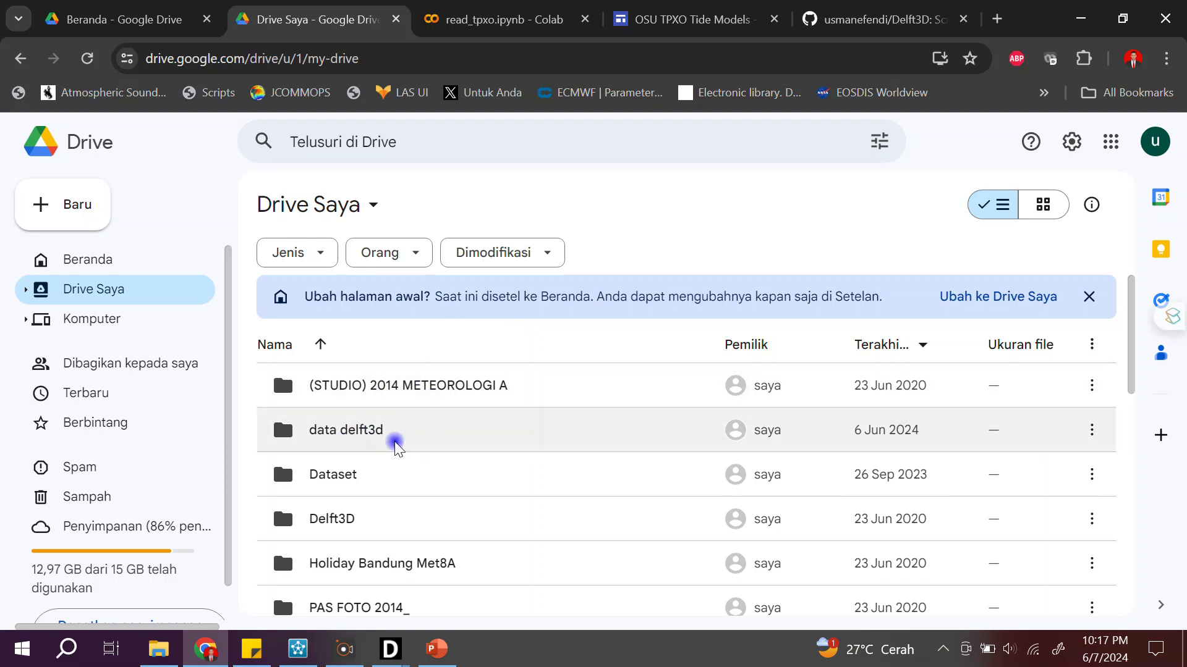
{"action": "left_click", "coordinate": [352, 432]}
{"action": "double_click", "coordinate": [352, 433]}
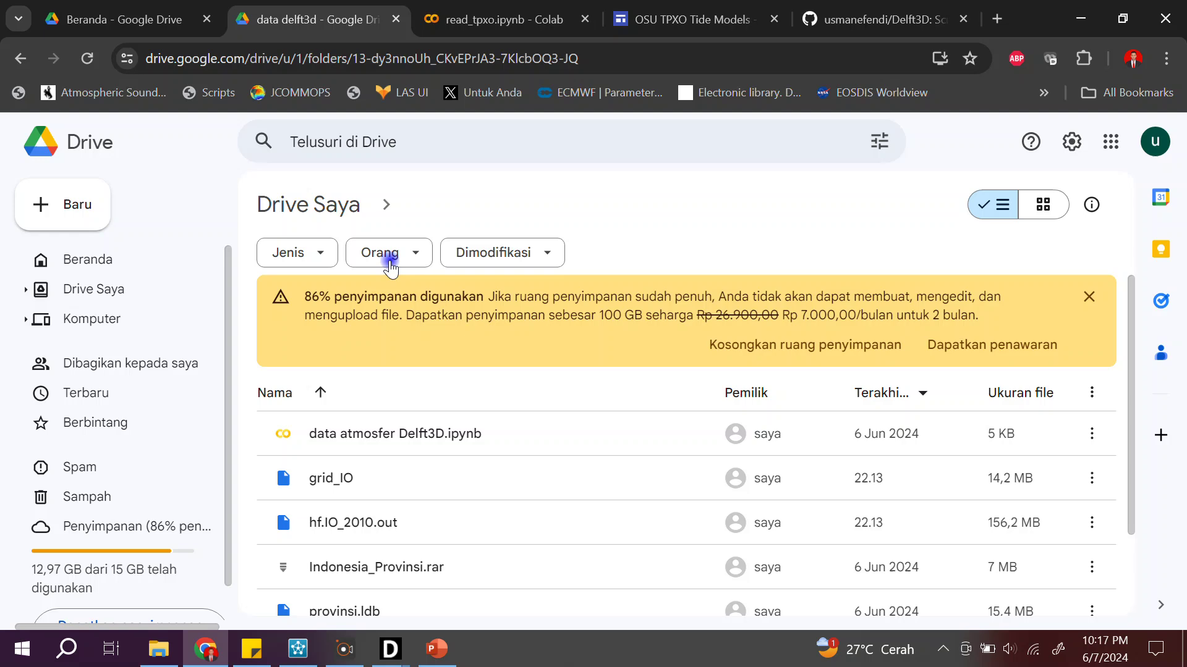
{"action": "left_click", "coordinate": [509, 27]}
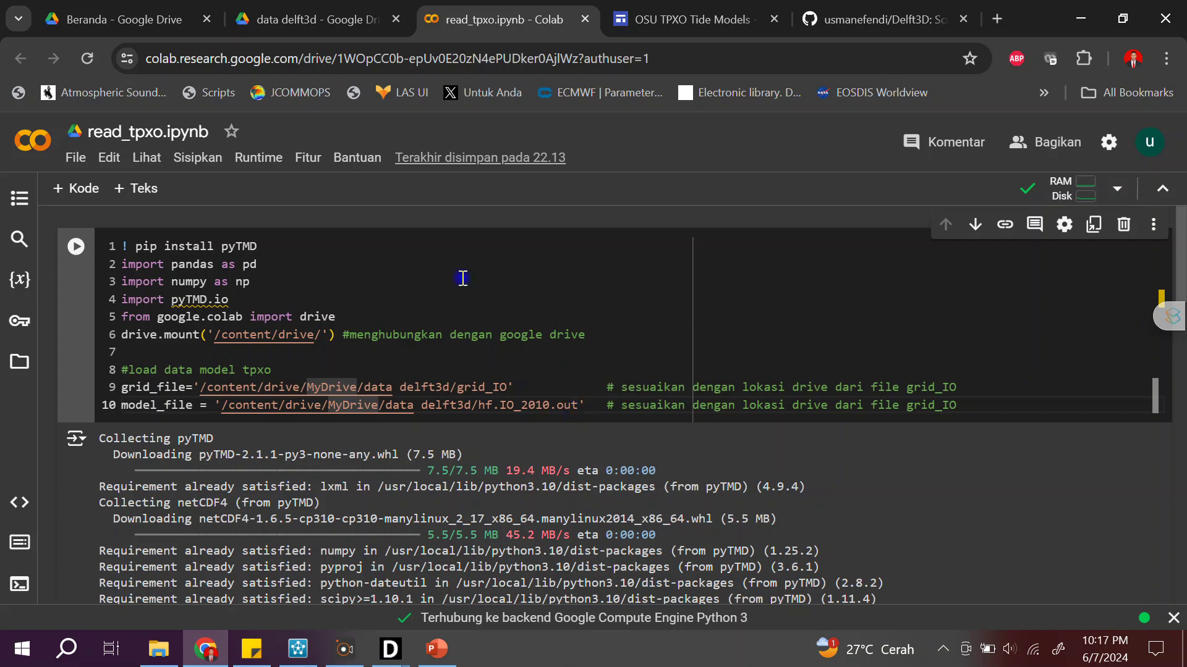
{"action": "left_click", "coordinate": [343, 13]}
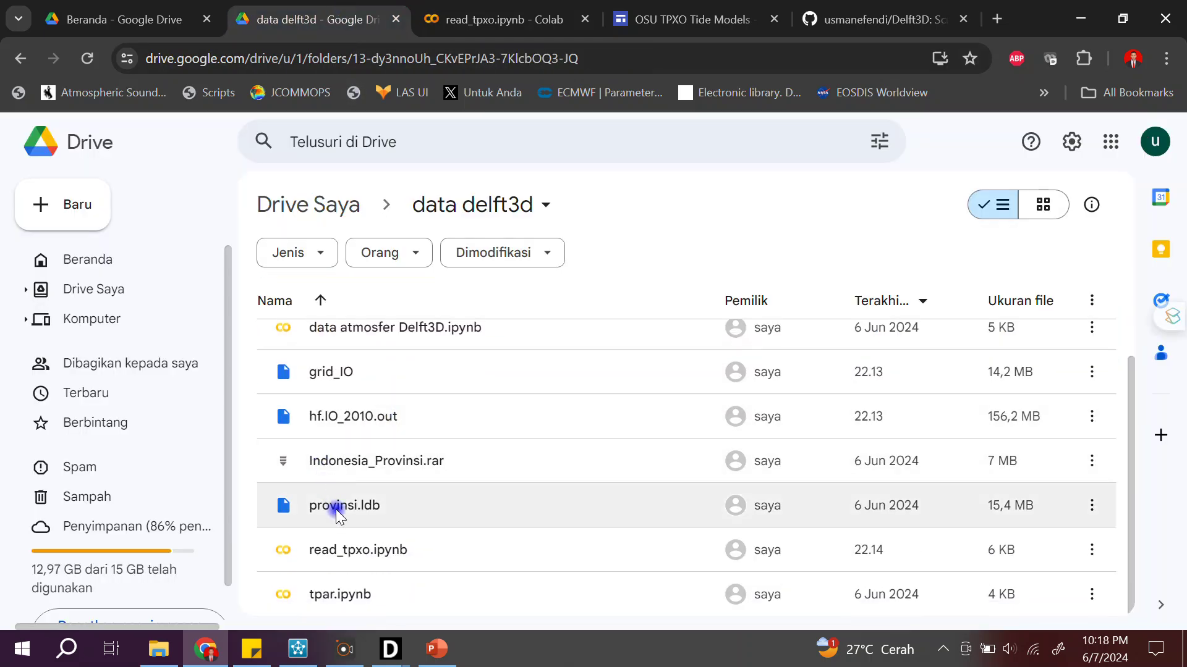
{"action": "left_click", "coordinate": [385, 413]}
{"action": "left_click", "coordinate": [466, 8]}
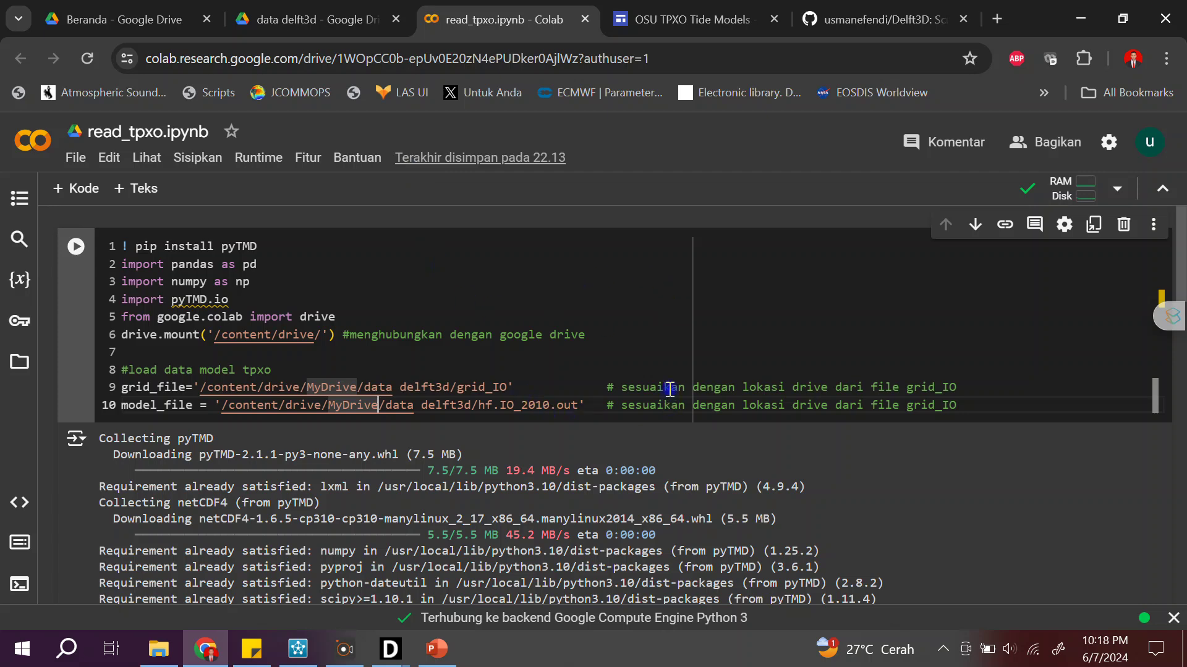
- Try to run the pyTMD setup cell and authorize Google Drive access without selecting any permissions, and review the cell output
{"action": "left_click", "coordinate": [75, 248]}
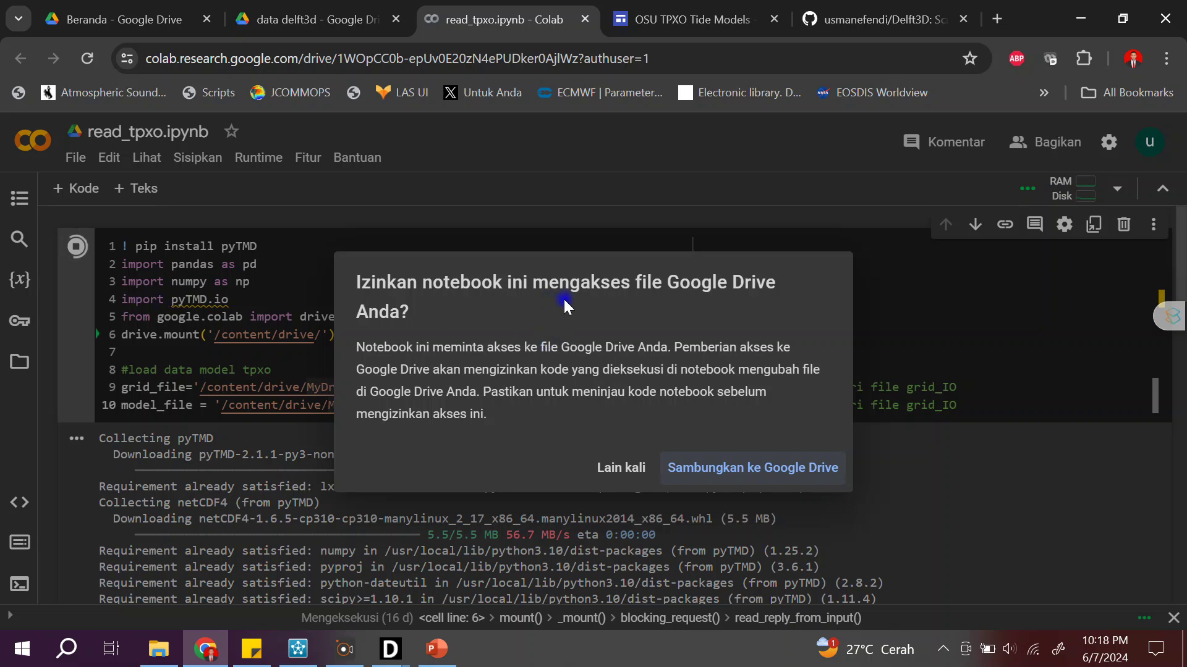
{"action": "left_click", "coordinate": [720, 468]}
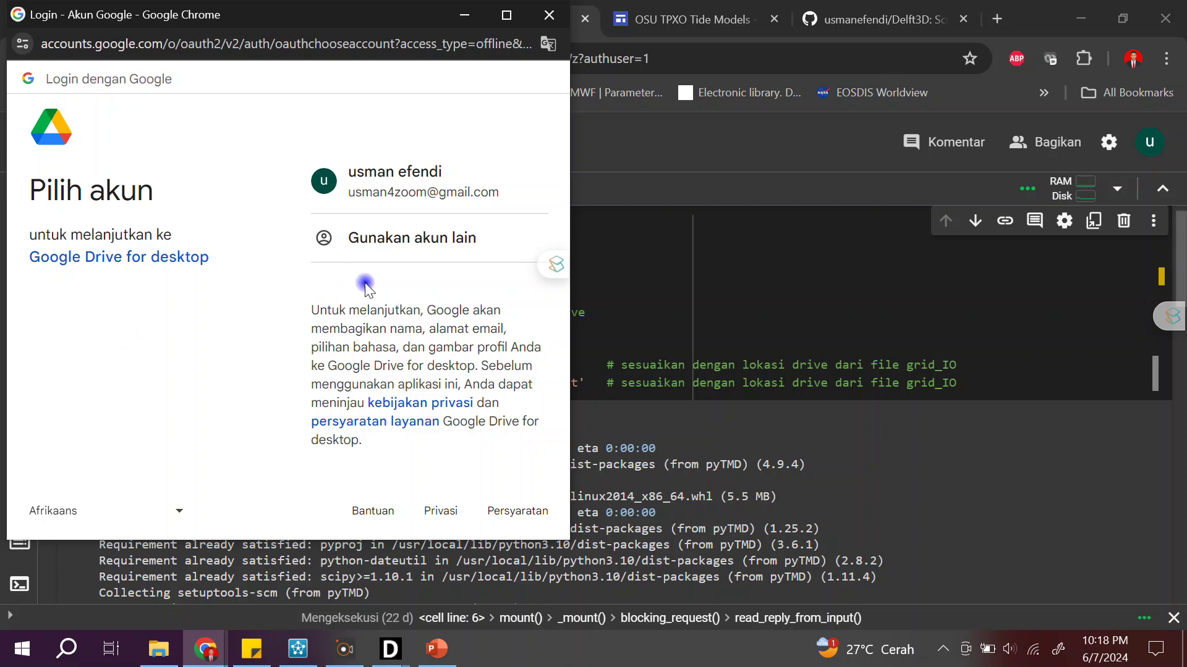
{"action": "left_click", "coordinate": [426, 181]}
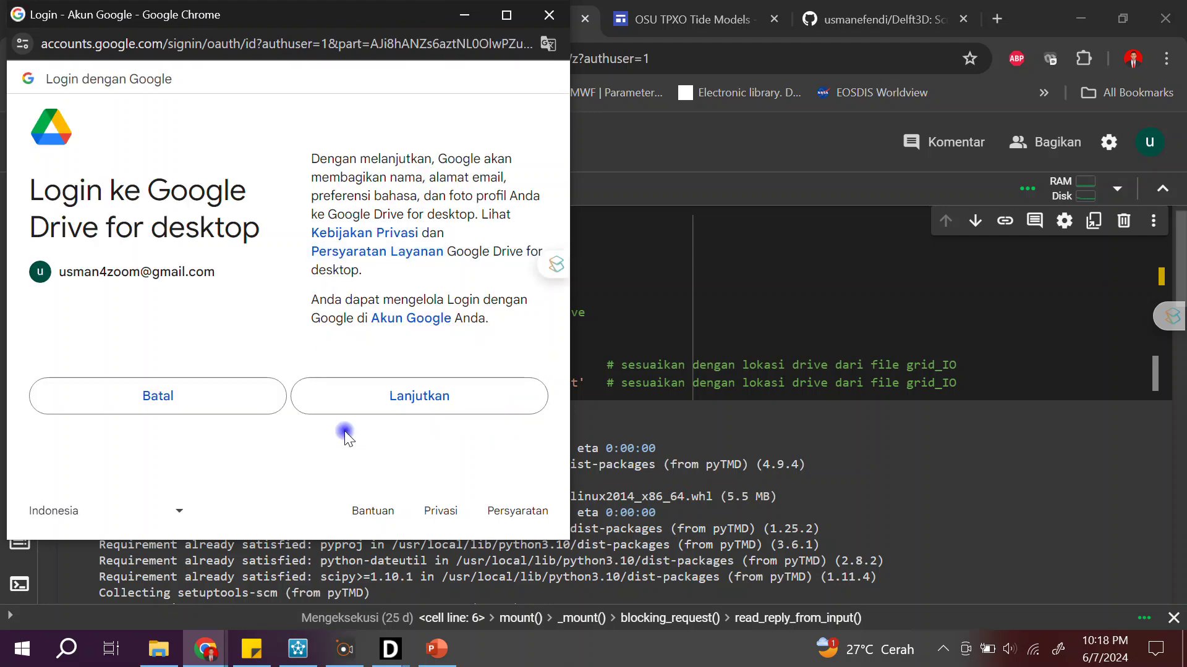
{"action": "left_click", "coordinate": [379, 396]}
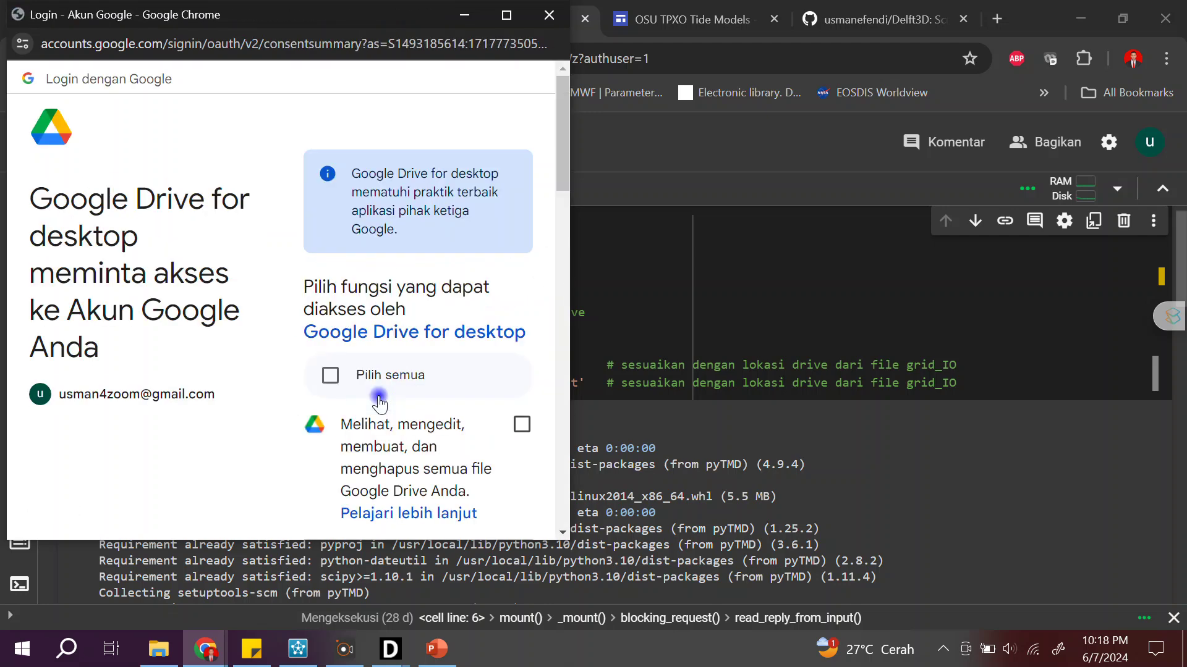
{"action": "scroll", "coordinate": [368, 398], "scroll_direction": "down", "scroll_amount": 15}
{"action": "left_click", "coordinate": [365, 427]}
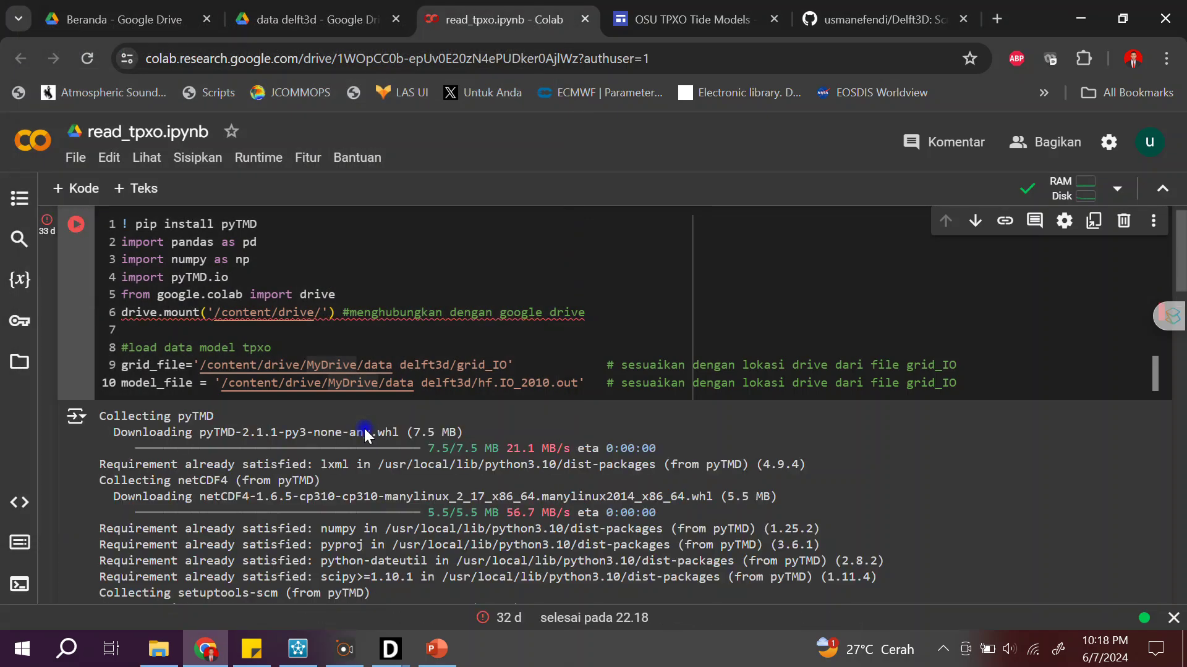
{"action": "scroll", "coordinate": [364, 428], "scroll_direction": "down", "scroll_amount": 8}
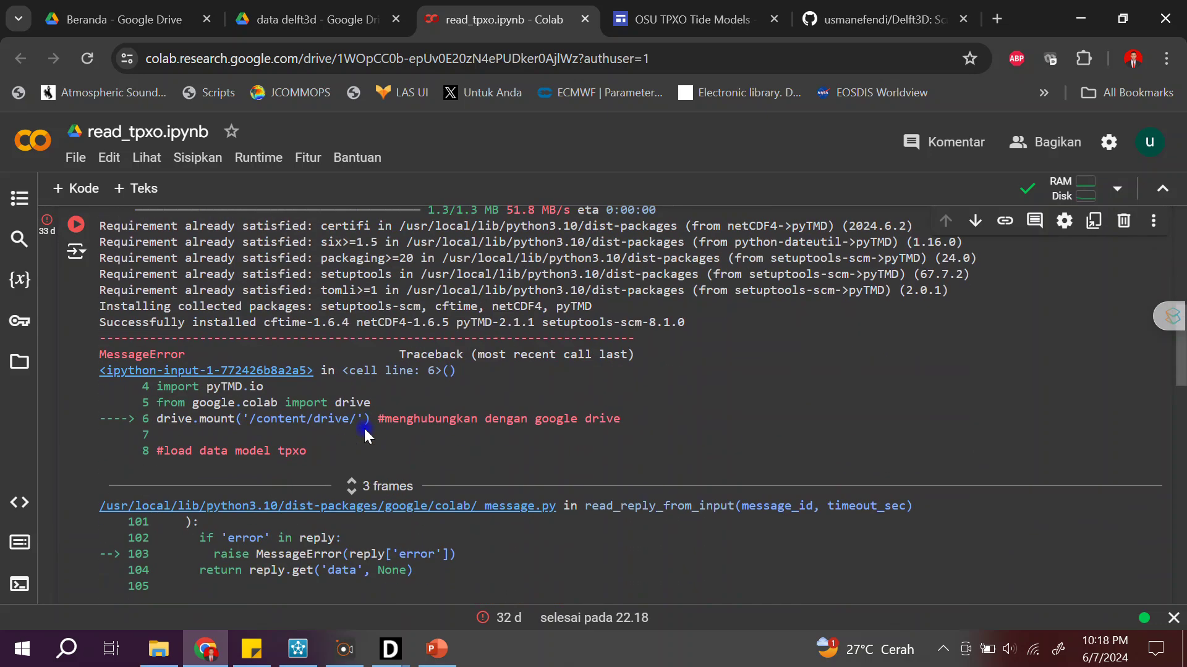
{"action": "scroll", "coordinate": [364, 436], "scroll_direction": "down", "scroll_amount": 3}
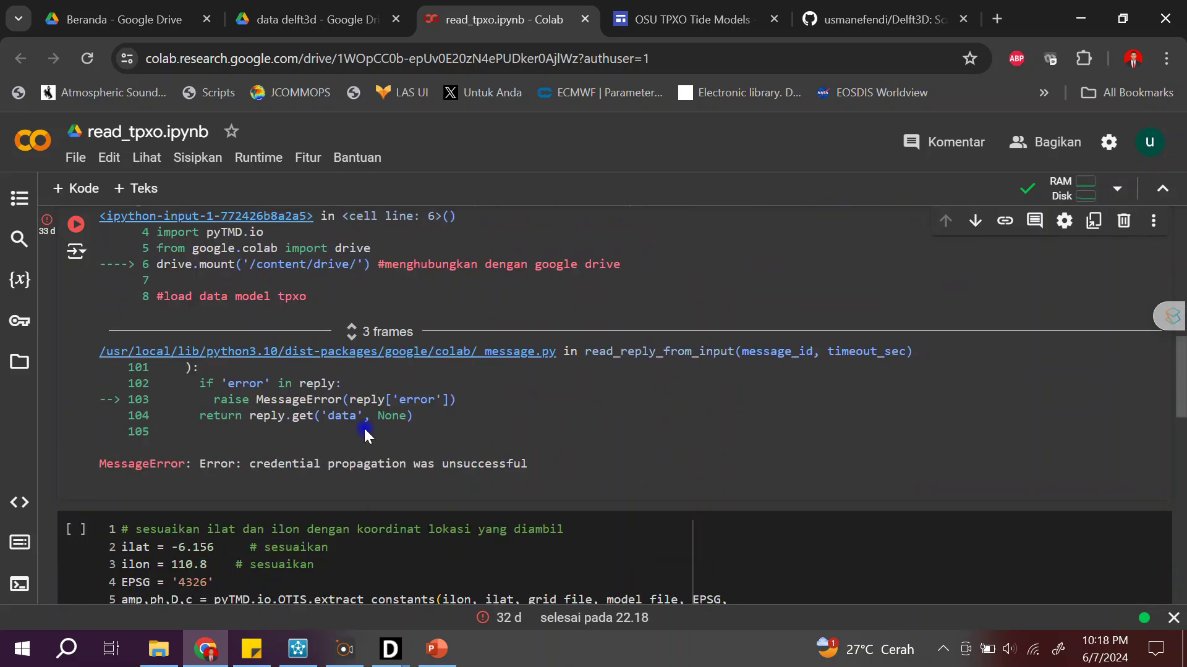
{"action": "scroll", "coordinate": [365, 435], "scroll_direction": "up", "scroll_amount": 10}
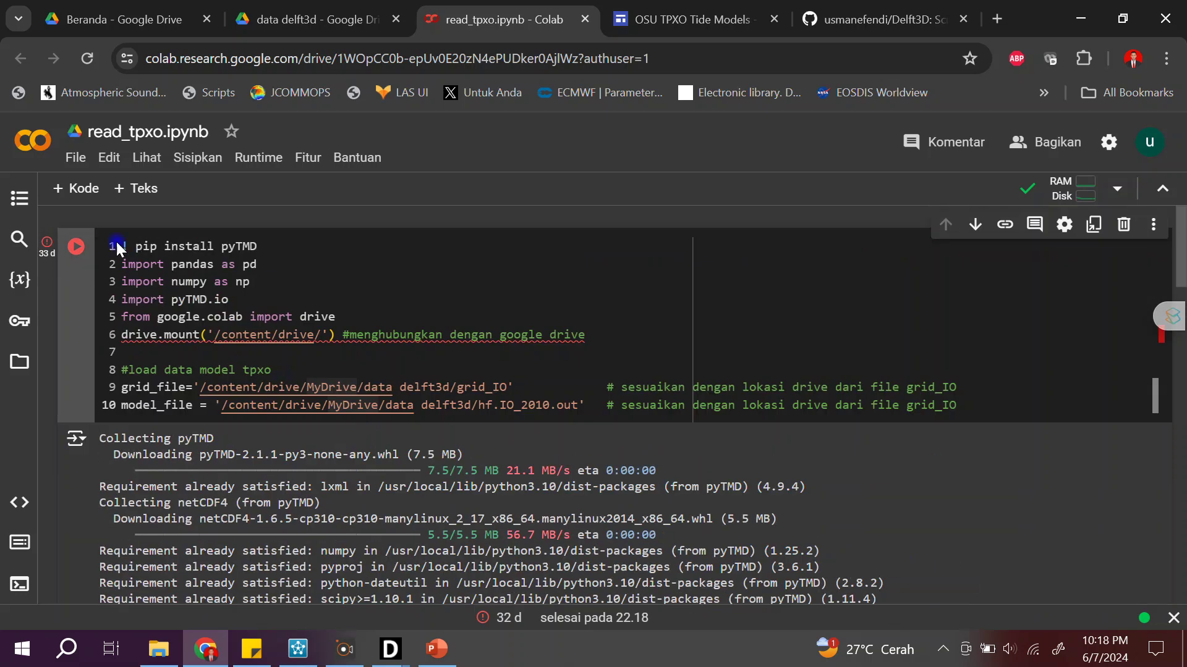
- Rerun the pyTMD setup cell, connect it to Google Drive with all requested permissions granted, and check the mount output
{"action": "left_click", "coordinate": [83, 246]}
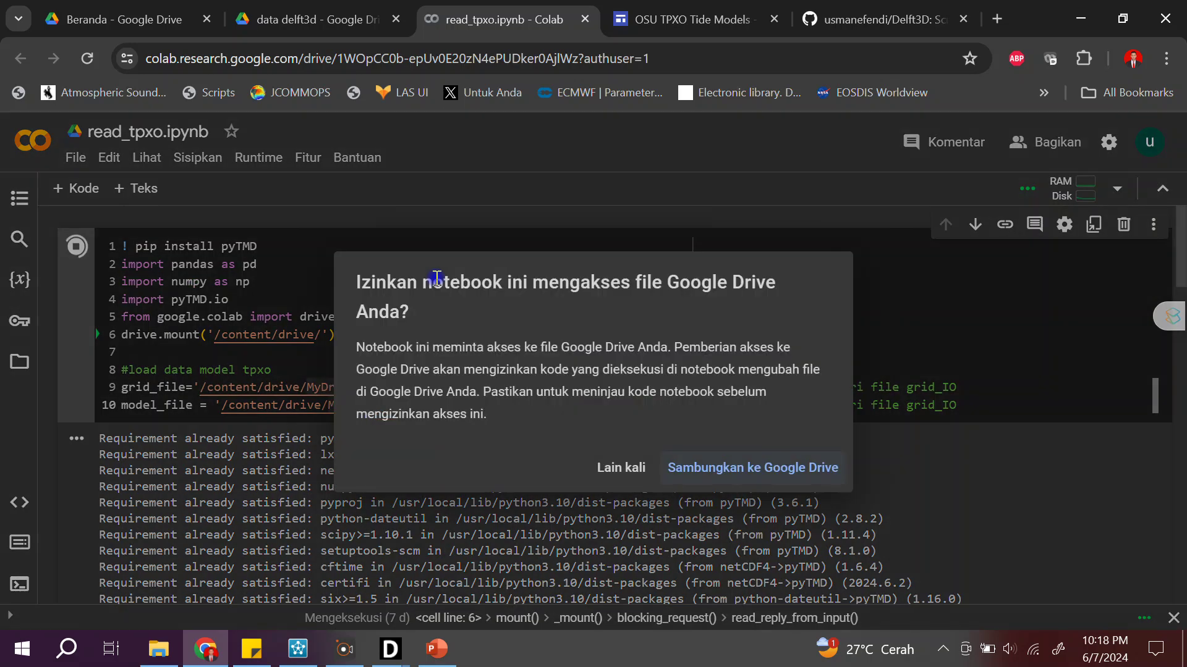
{"action": "left_click", "coordinate": [674, 468]}
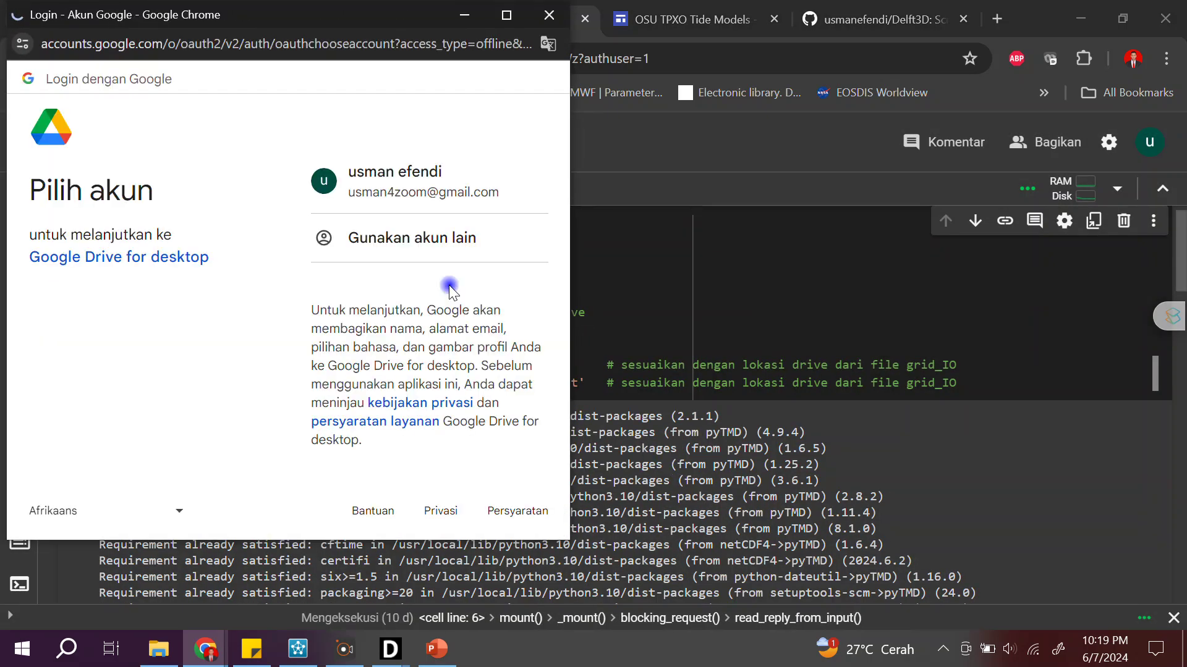
{"action": "left_click", "coordinate": [415, 183]}
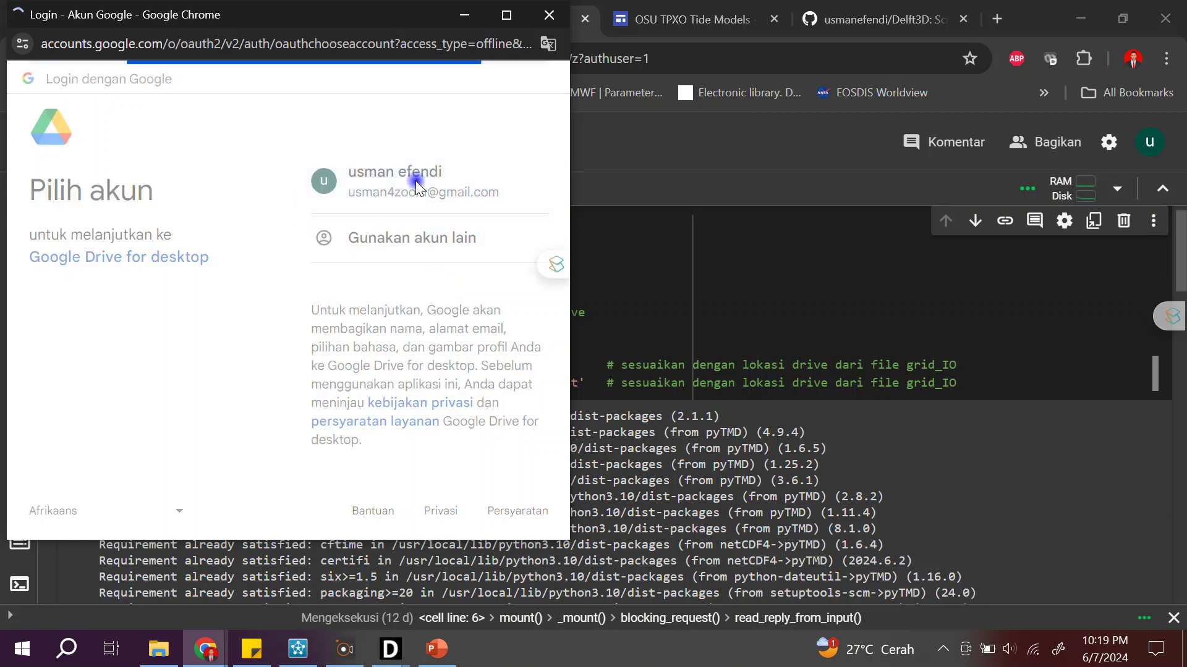
{"action": "left_click", "coordinate": [454, 393]}
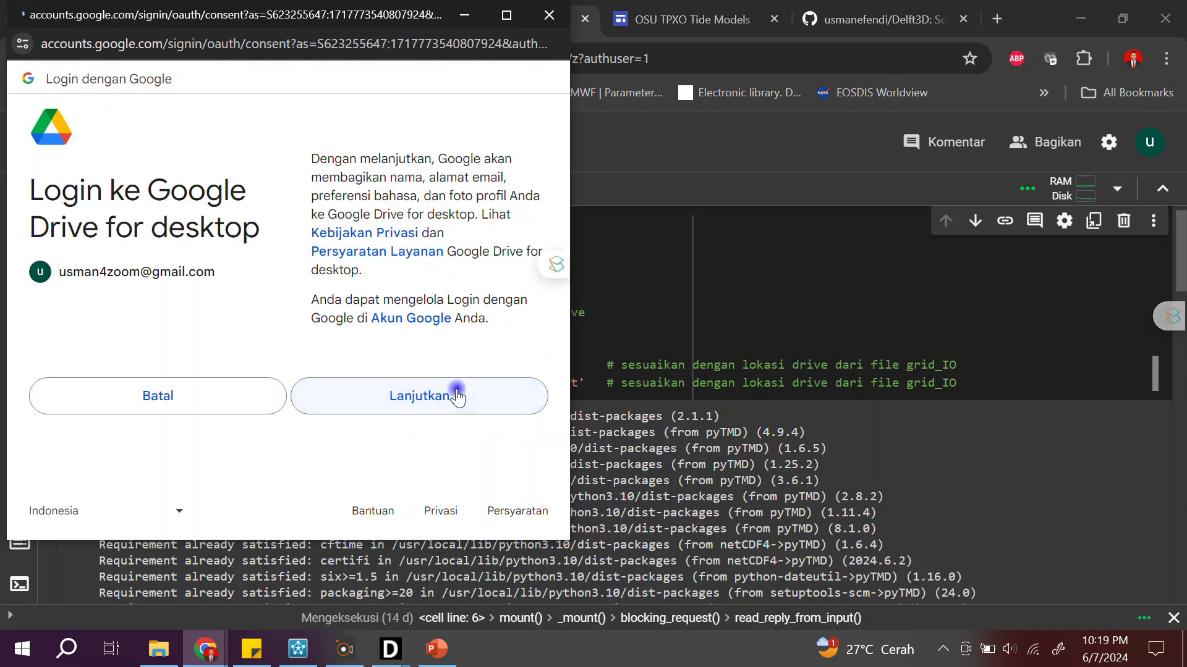
{"action": "scroll", "coordinate": [496, 284], "scroll_direction": "down", "scroll_amount": 10}
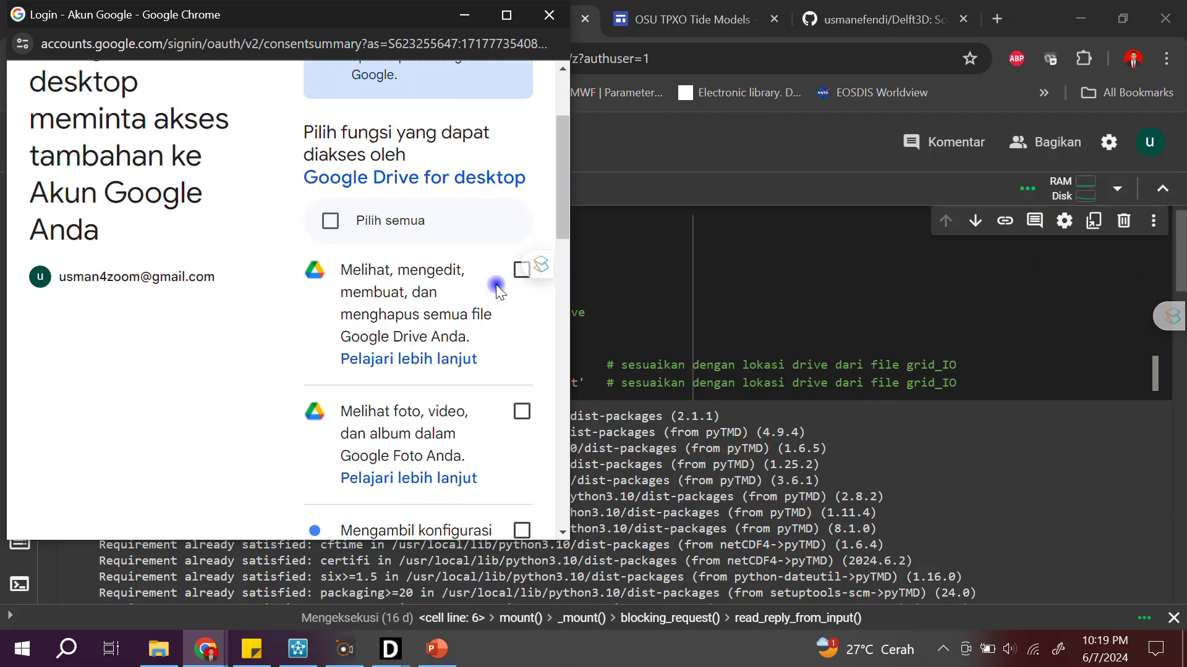
{"action": "scroll", "coordinate": [496, 290], "scroll_direction": "up", "scroll_amount": 10}
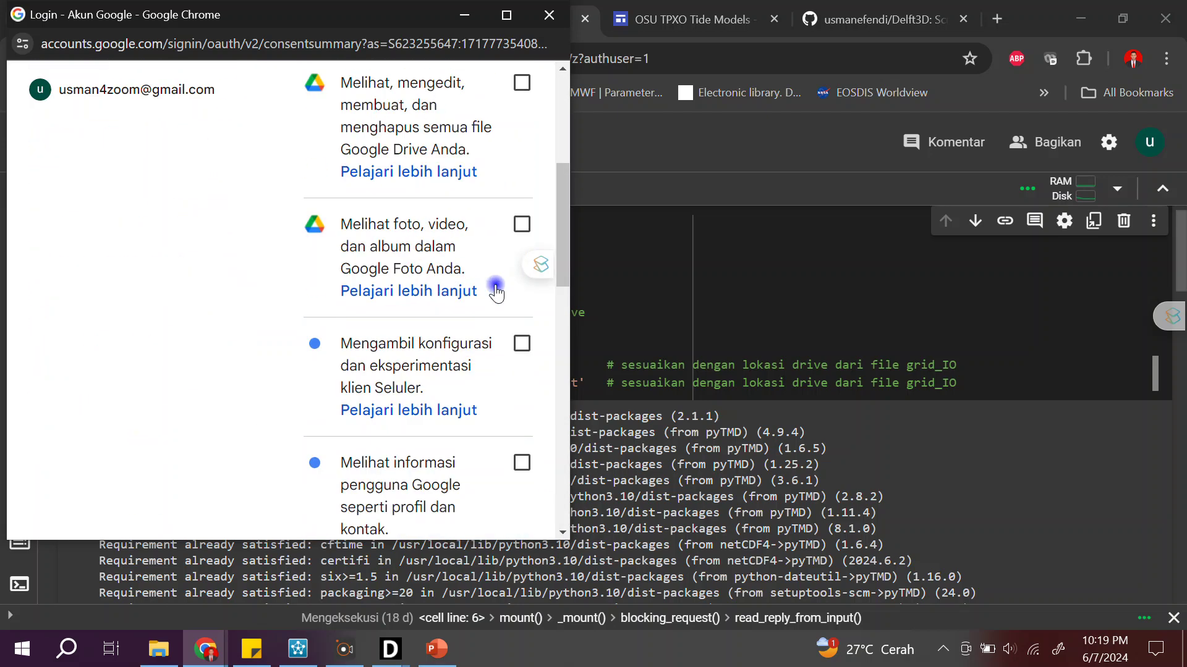
{"action": "left_click", "coordinate": [330, 343]}
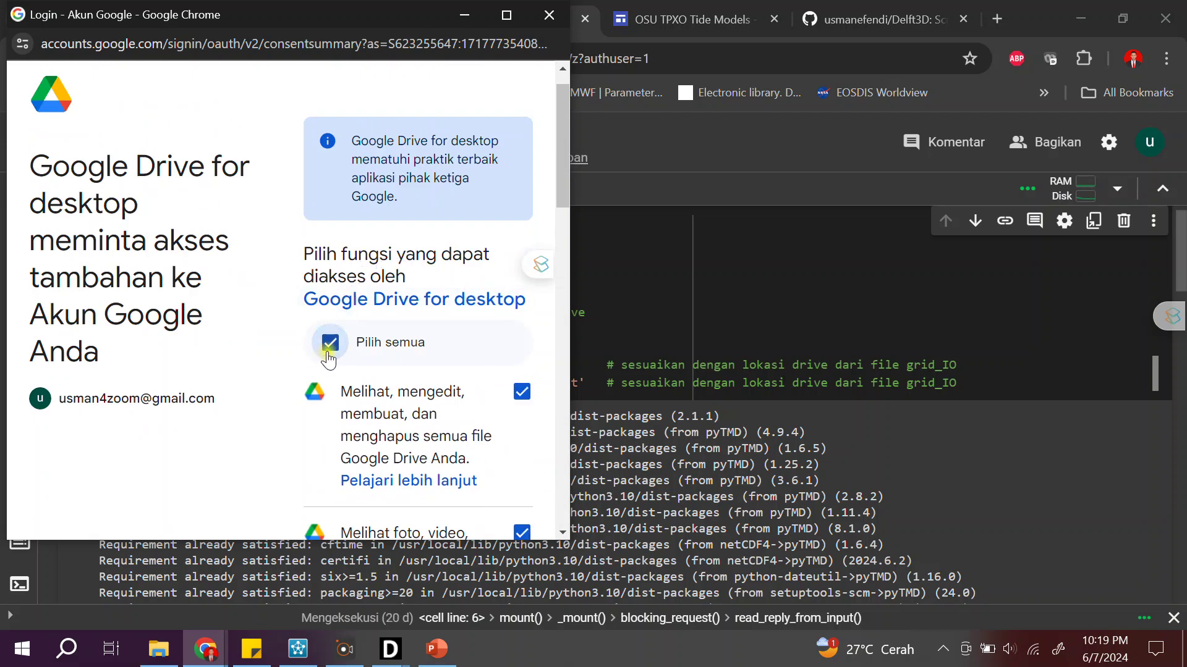
{"action": "scroll", "coordinate": [351, 340], "scroll_direction": "down", "scroll_amount": 10}
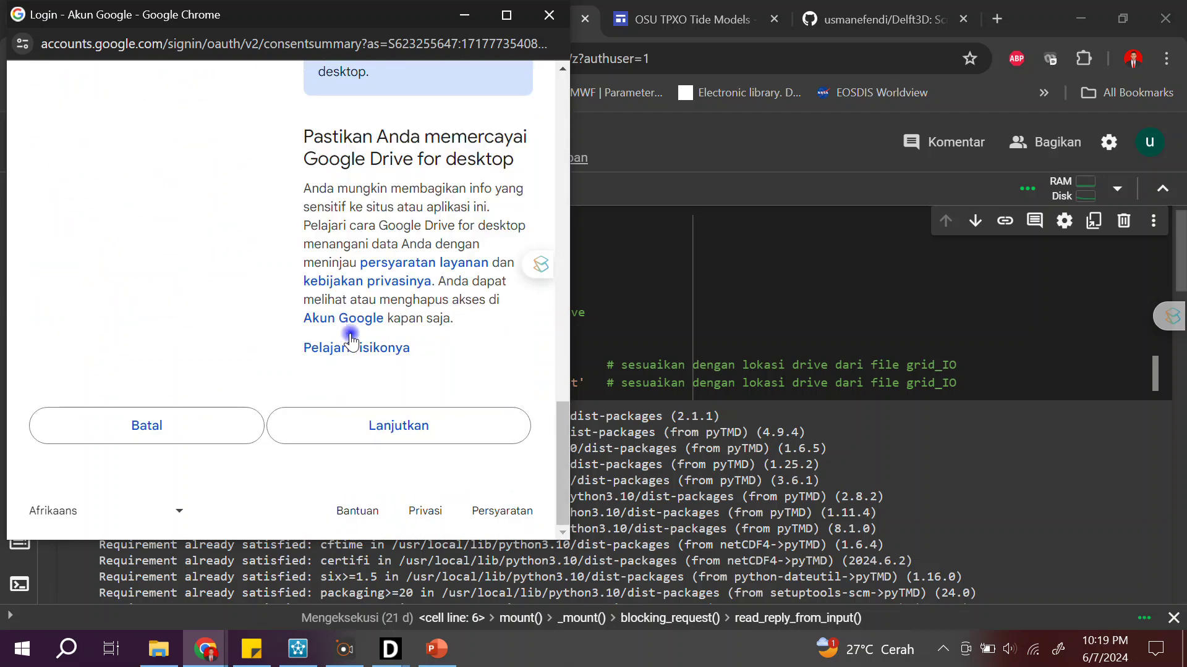
{"action": "left_click", "coordinate": [368, 429]}
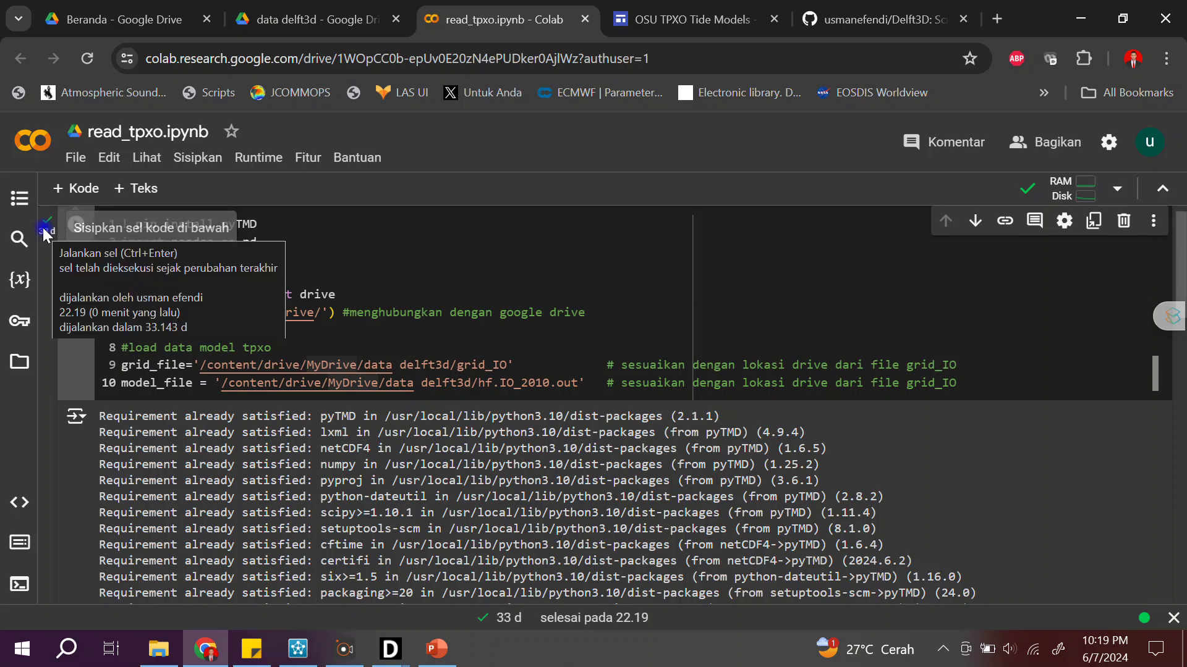
{"action": "scroll", "coordinate": [694, 288], "scroll_direction": "down", "scroll_amount": 3}
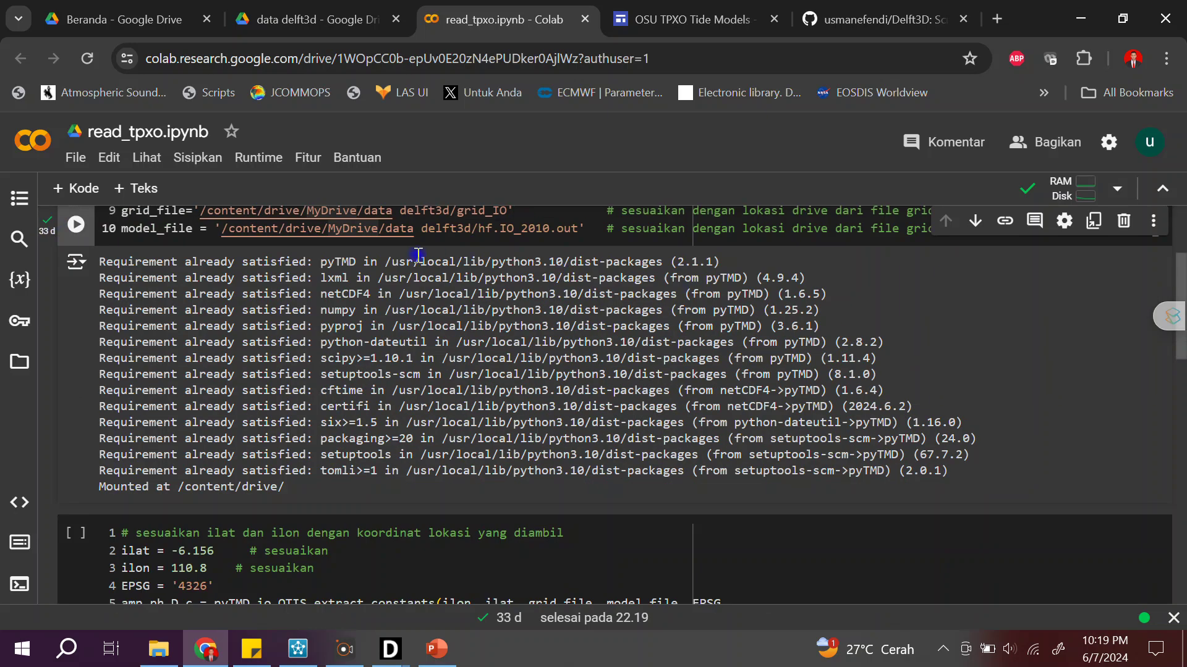
{"action": "scroll", "coordinate": [416, 252], "scroll_direction": "up", "scroll_amount": 3}
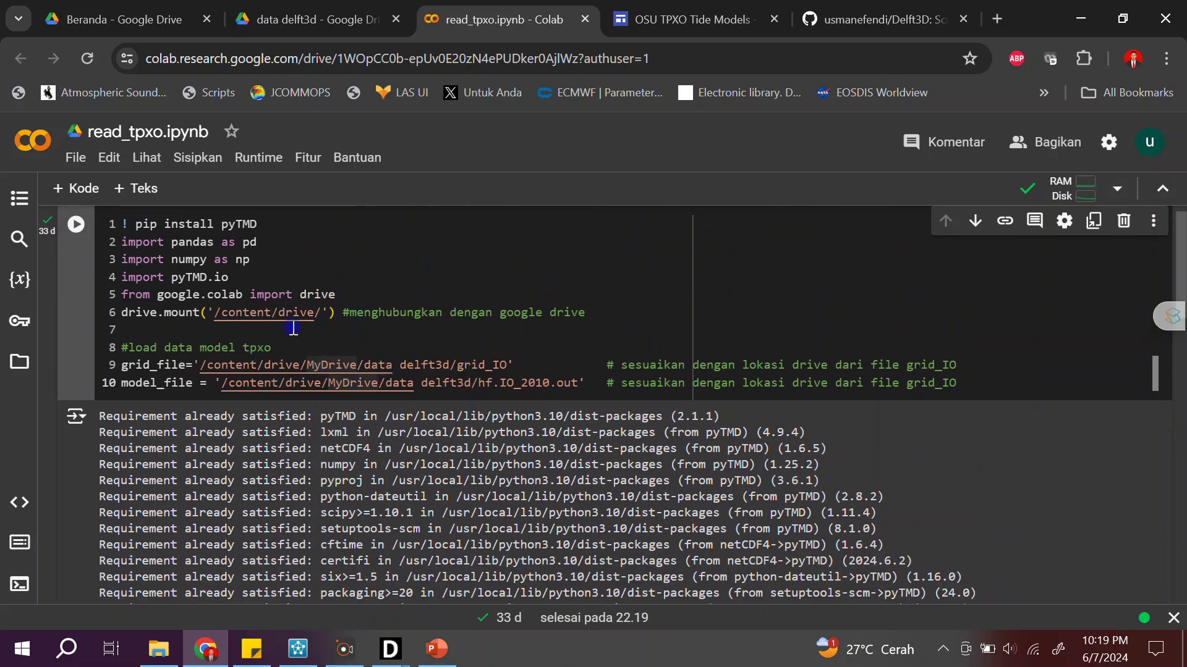
- Look up the southern end of the western open boundary in Delft3D's Visualisation Area and set ilat to -6.842 in the Colab extraction cell
{"action": "scroll", "coordinate": [483, 368], "scroll_direction": "down", "scroll_amount": 10}
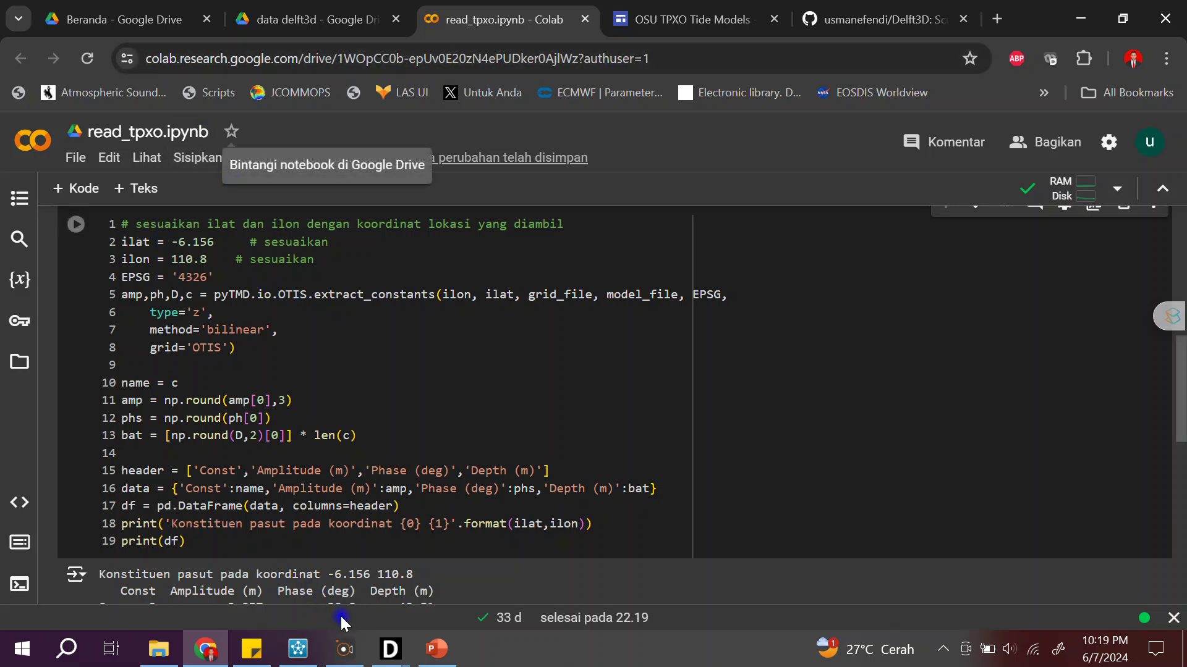
{"action": "left_click", "coordinate": [382, 657]}
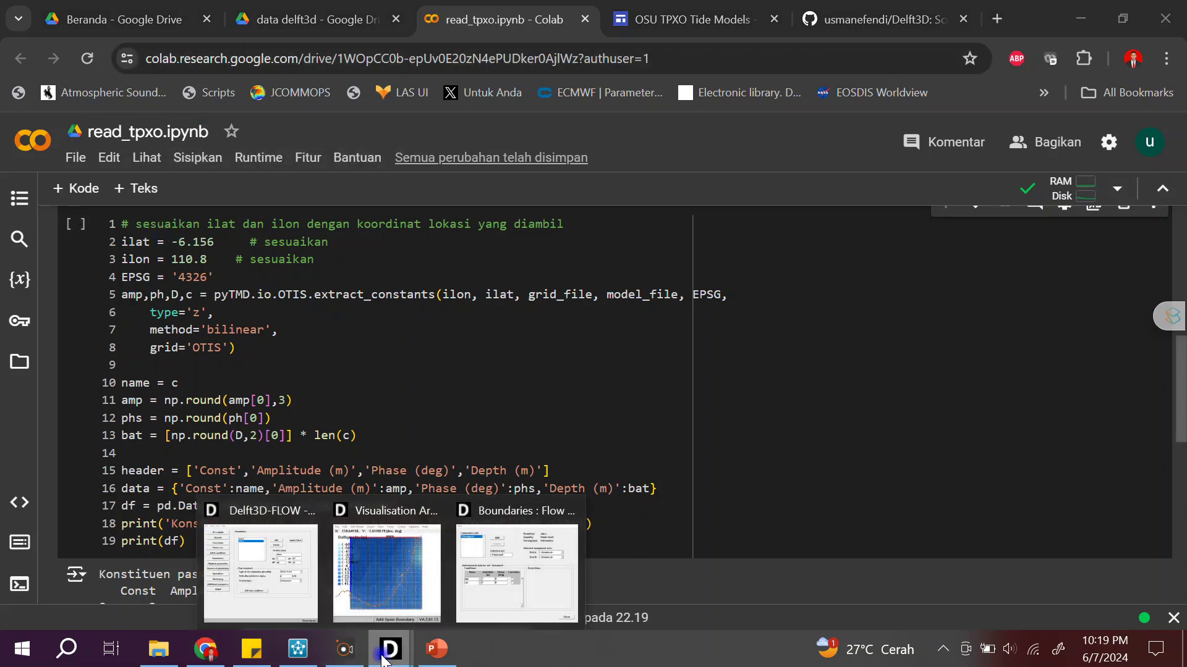
{"action": "left_click", "coordinate": [382, 519]}
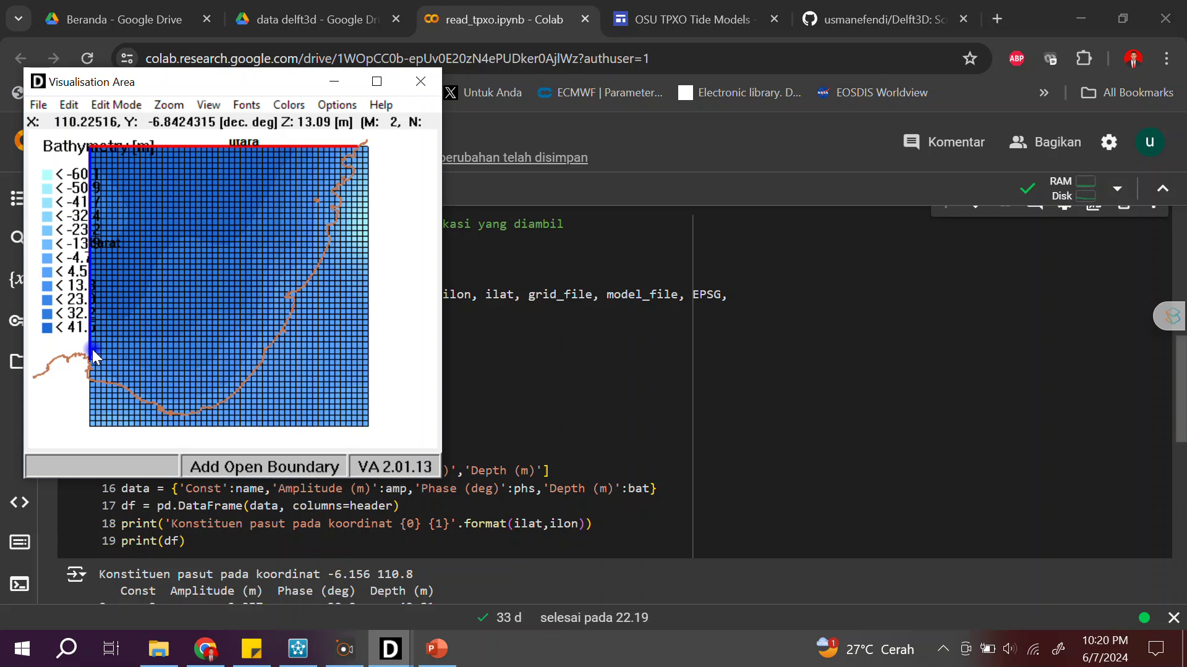
{"action": "left_click", "coordinate": [549, 361]}
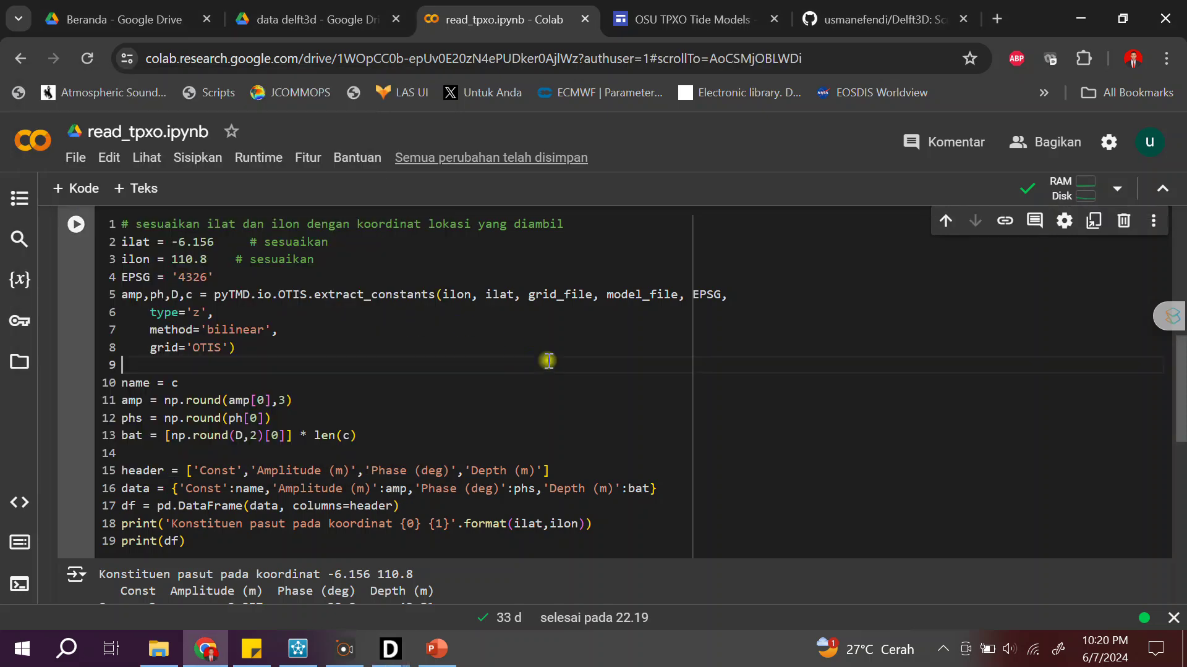
{"action": "left_click", "coordinate": [224, 245]}
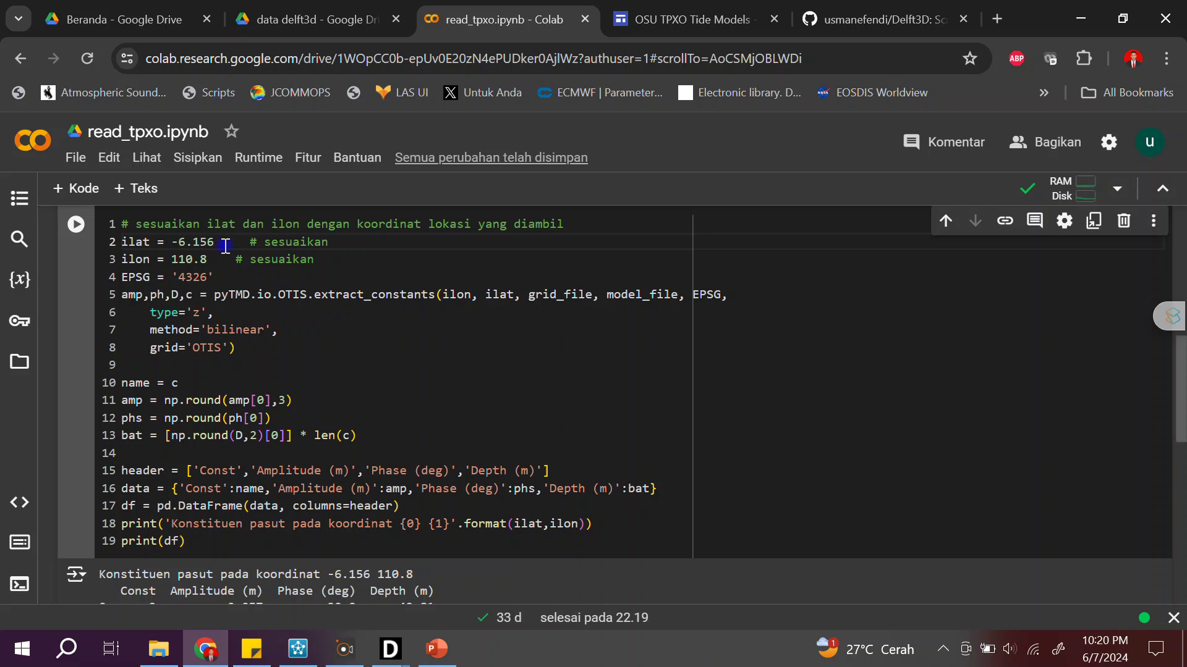
{"action": "key", "text": "BackSpace"}
{"action": "key", "text": "BackSpace"}
{"action": "key", "text": "BackSpace"}
{"action": "type", "text": "842"}
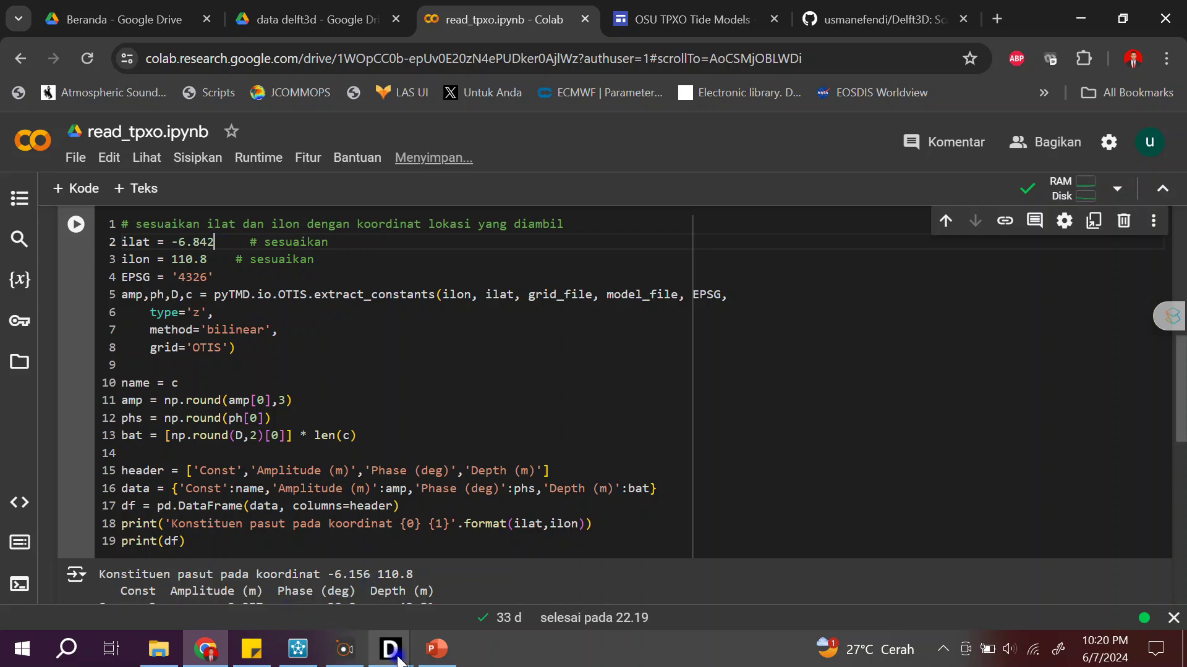
- Check the longitude of the same boundary point in Delft3D's Visualisation Area and set ilon to 110.2268 in the Colab cell
{"action": "mouse_move", "coordinate": [390, 649]}
{"action": "left_click", "coordinate": [366, 573]}
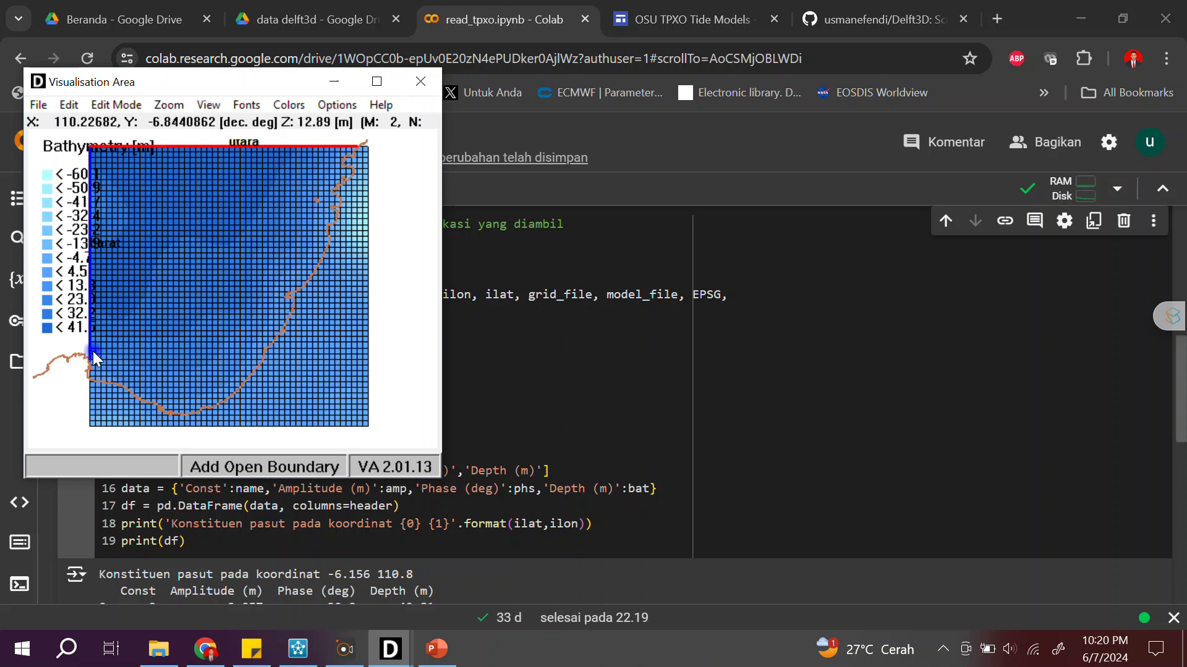
{"action": "left_click", "coordinate": [600, 141]}
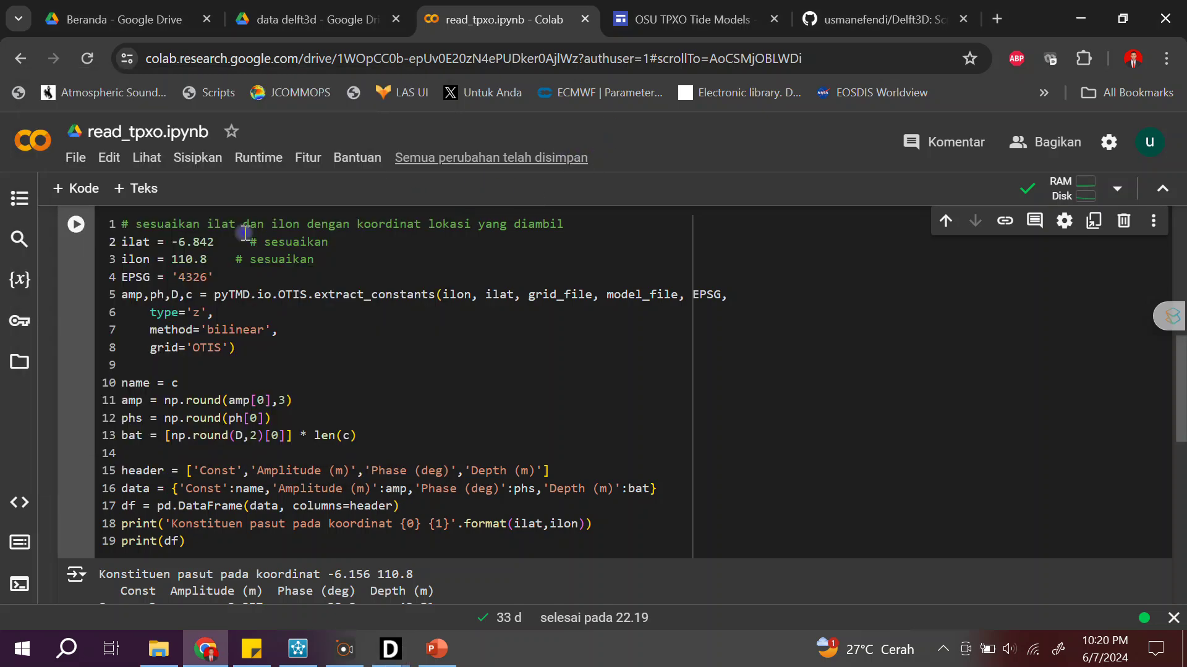
{"action": "left_click", "coordinate": [210, 261]}
{"action": "double_click", "coordinate": [211, 262]}
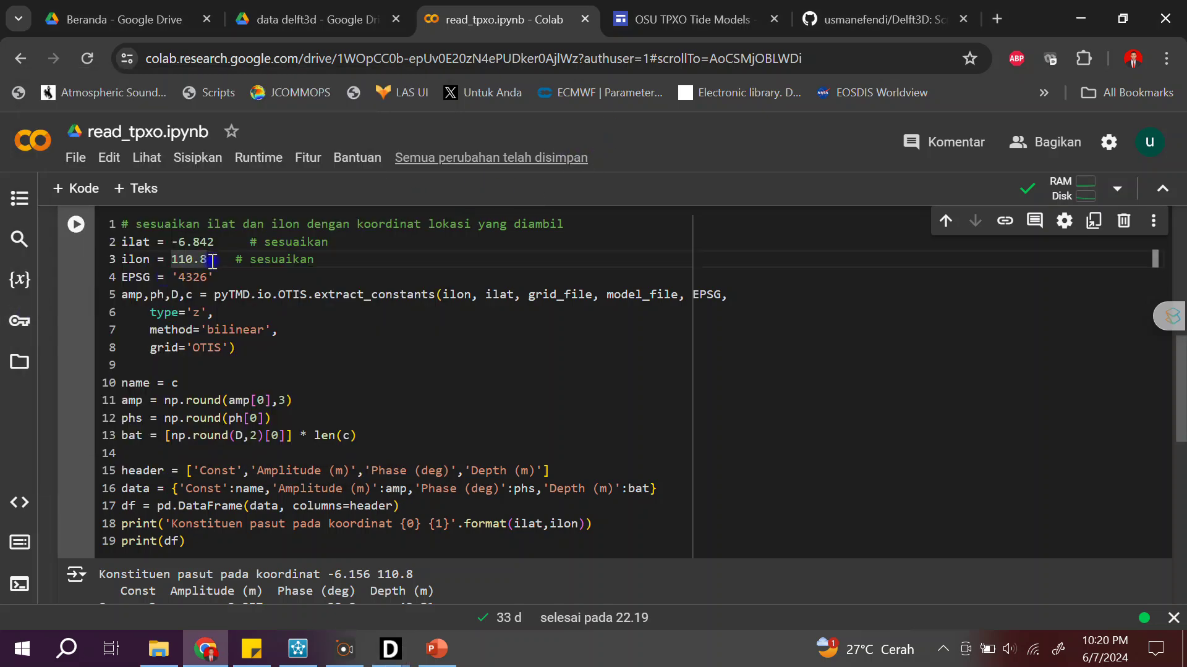
{"action": "type", "text": "110.2768"}
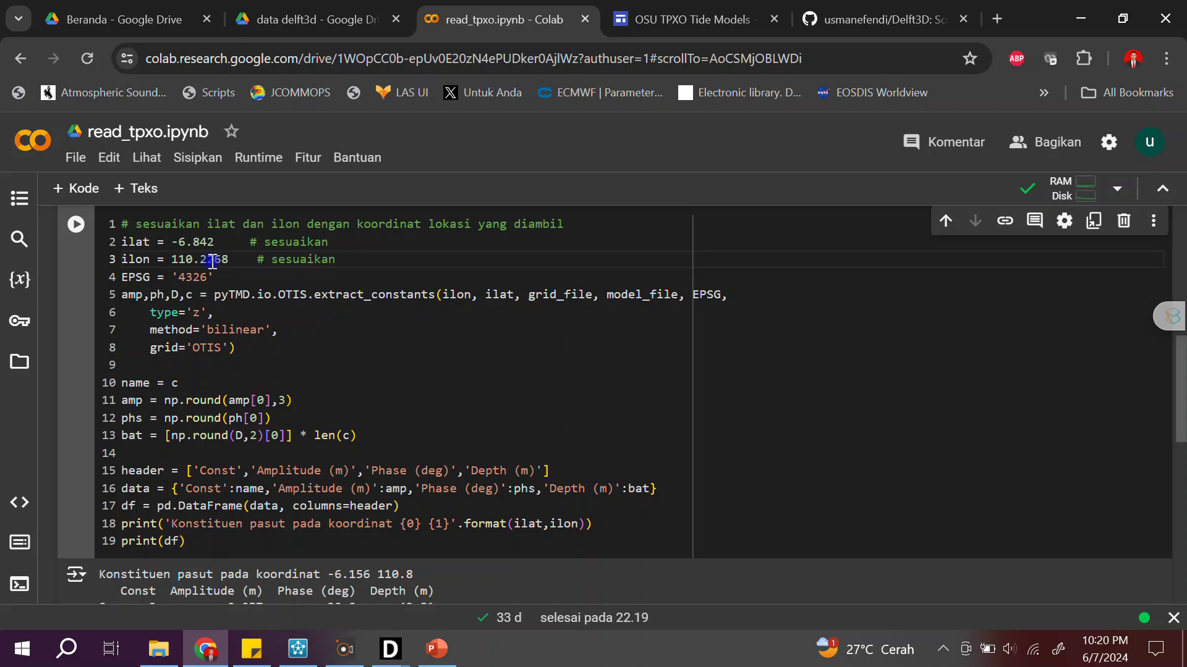
- Run the tidal constituent extraction cell and review the resulting table of amplitudes, phases and depths
{"action": "left_click", "coordinate": [77, 227]}
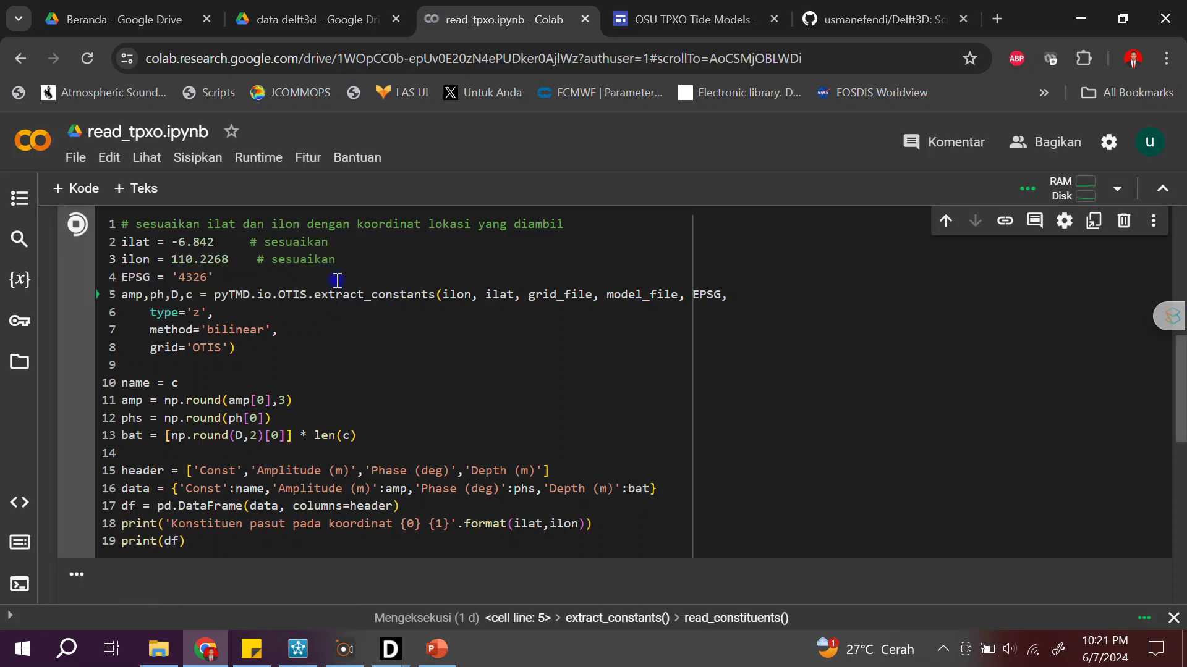
{"action": "scroll", "coordinate": [337, 280], "scroll_direction": "down", "scroll_amount": 2}
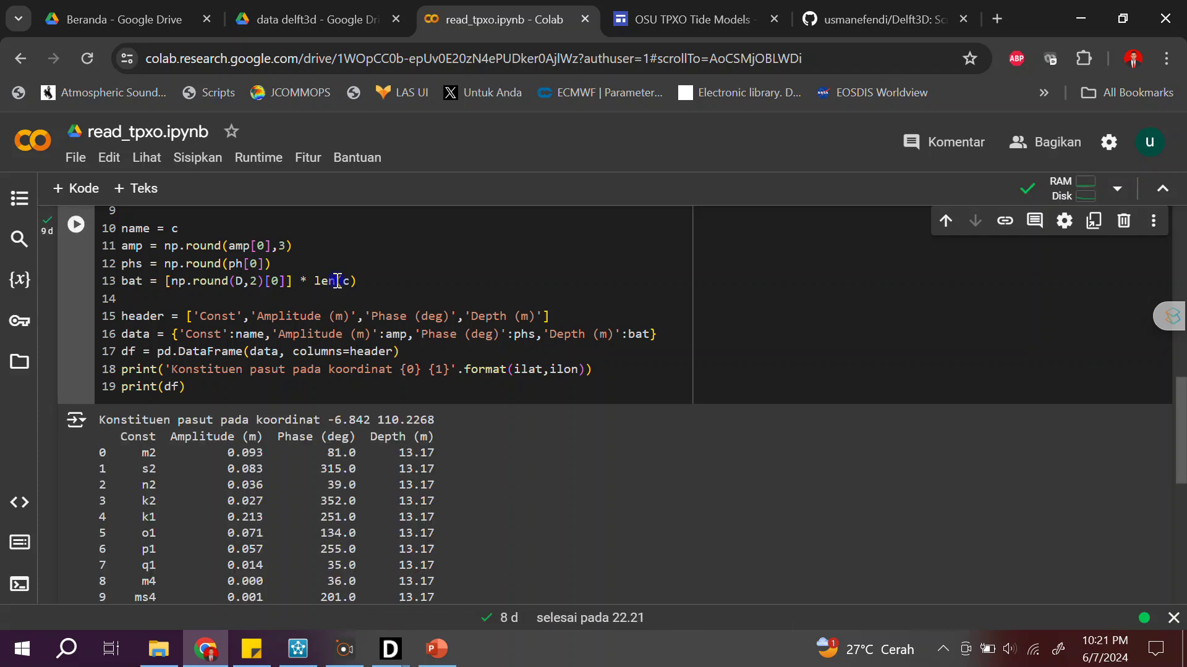
{"action": "scroll", "coordinate": [339, 286], "scroll_direction": "down", "scroll_amount": 3}
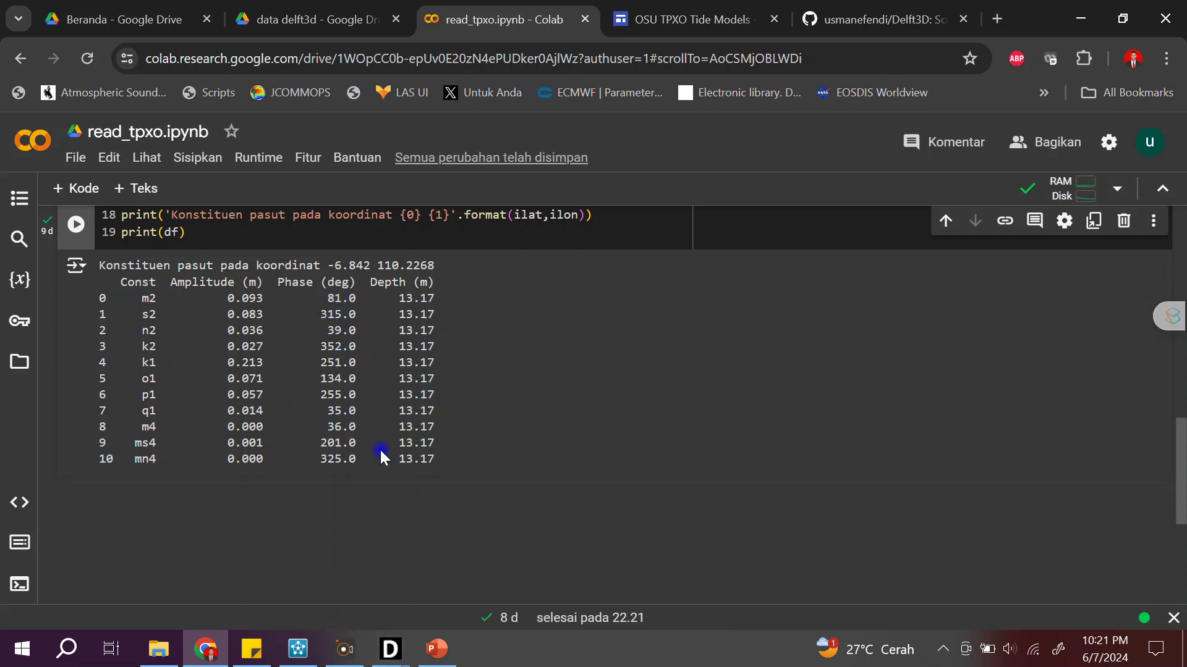
- Switch to Delft3D's Flow Conditions for boundary utara and change the first two astronomical constituents to MA2 and SNK2
{"action": "left_click", "coordinate": [389, 647]}
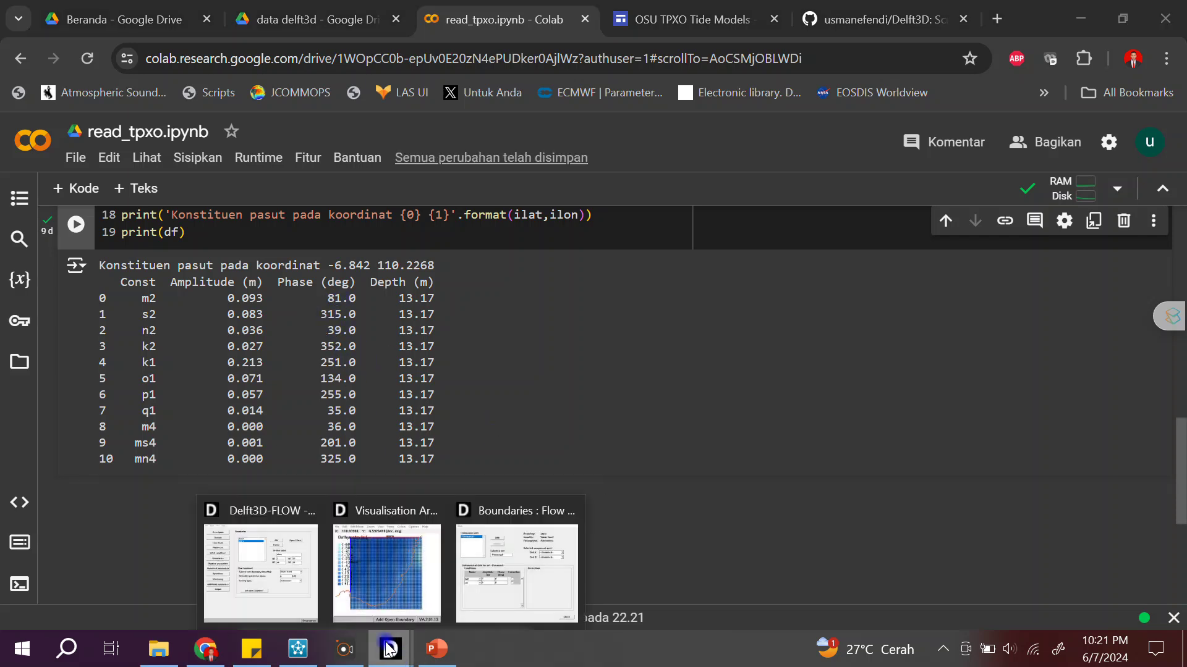
{"action": "left_click", "coordinate": [493, 611]}
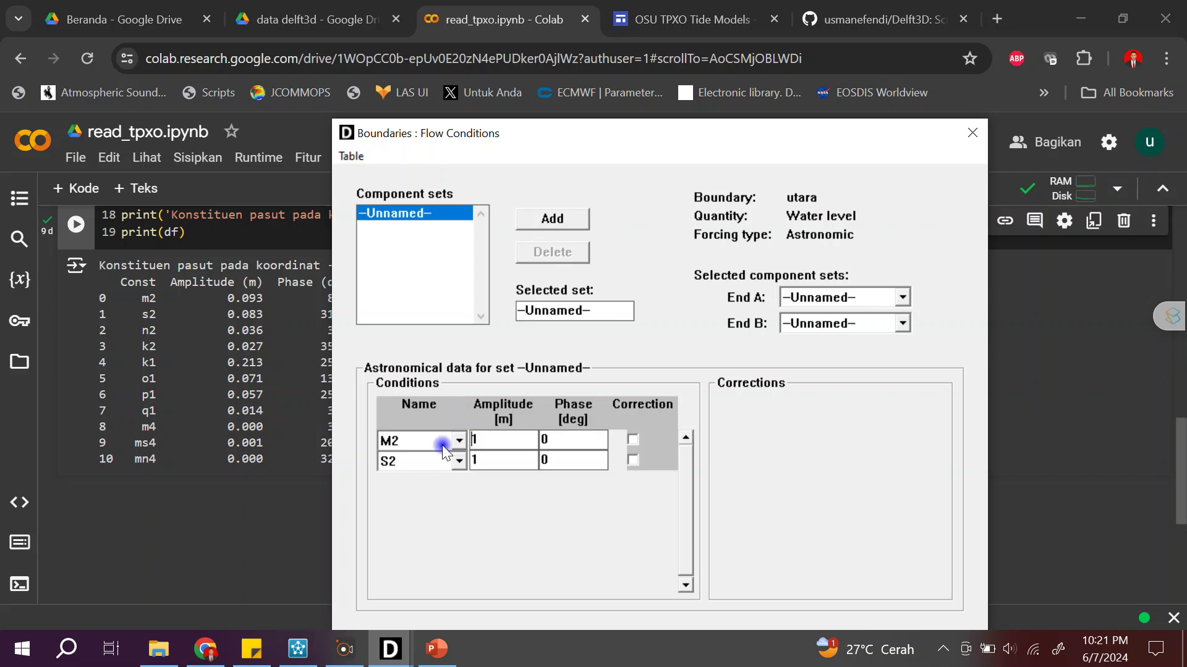
{"action": "left_click", "coordinate": [459, 440]}
{"action": "left_click", "coordinate": [411, 489]}
{"action": "left_click", "coordinate": [411, 461]}
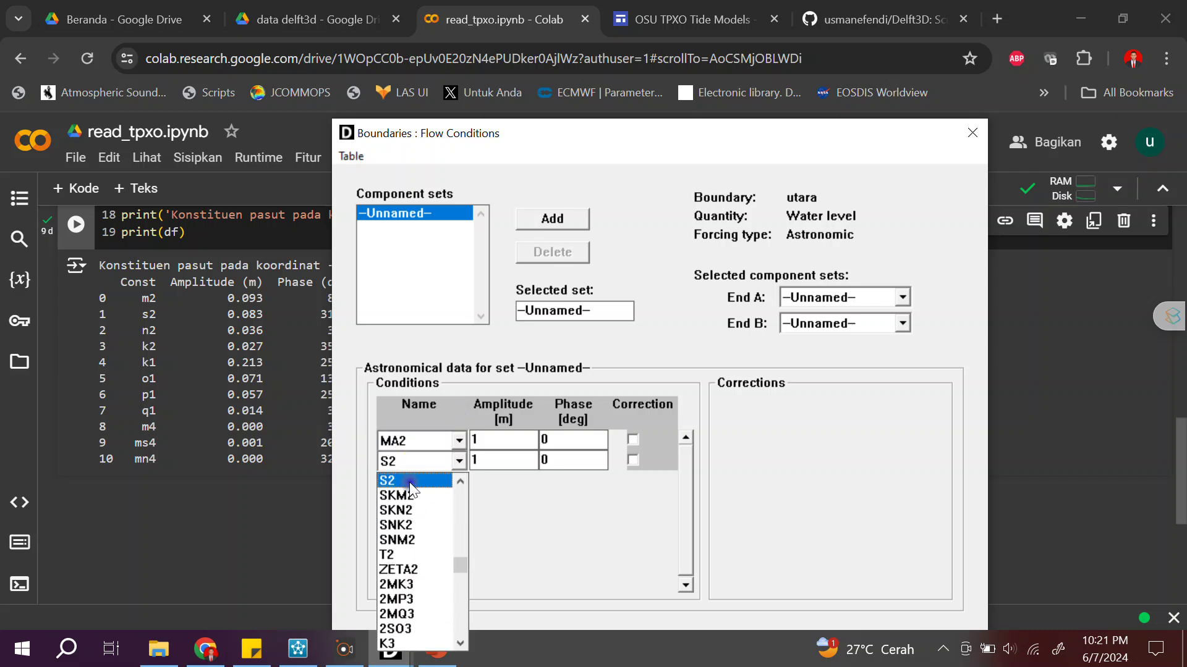
{"action": "left_click", "coordinate": [408, 518]}
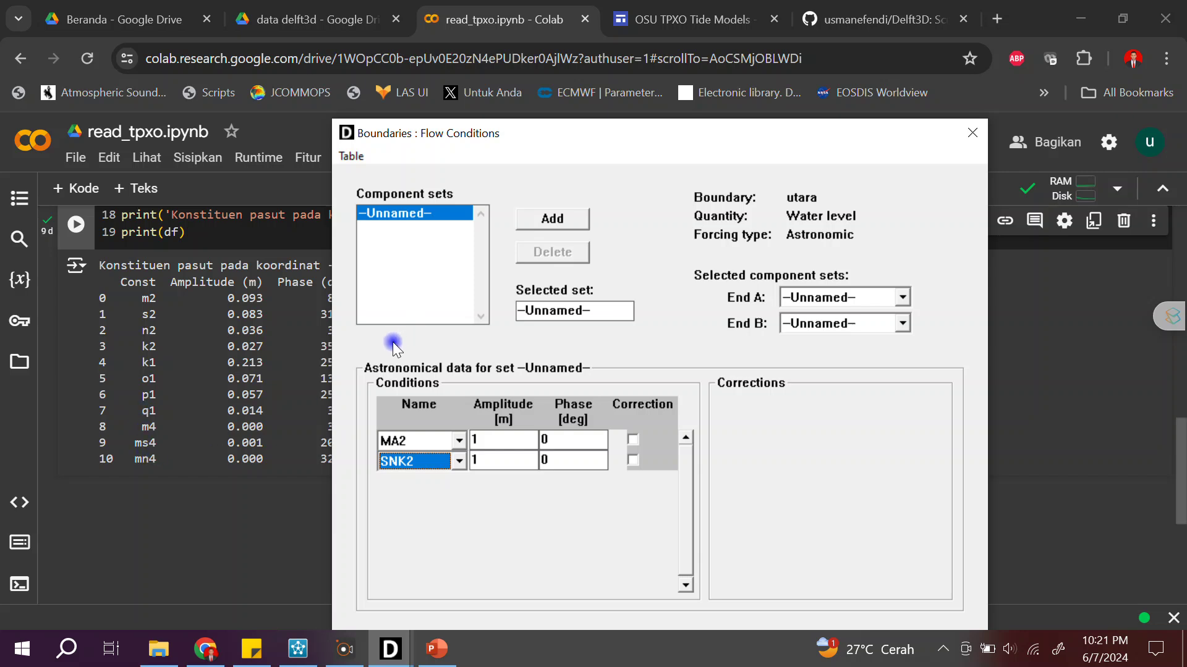
- Insert a new constituent row above SNK2 in the astronomical conditions table
{"action": "left_click", "coordinate": [351, 156]}
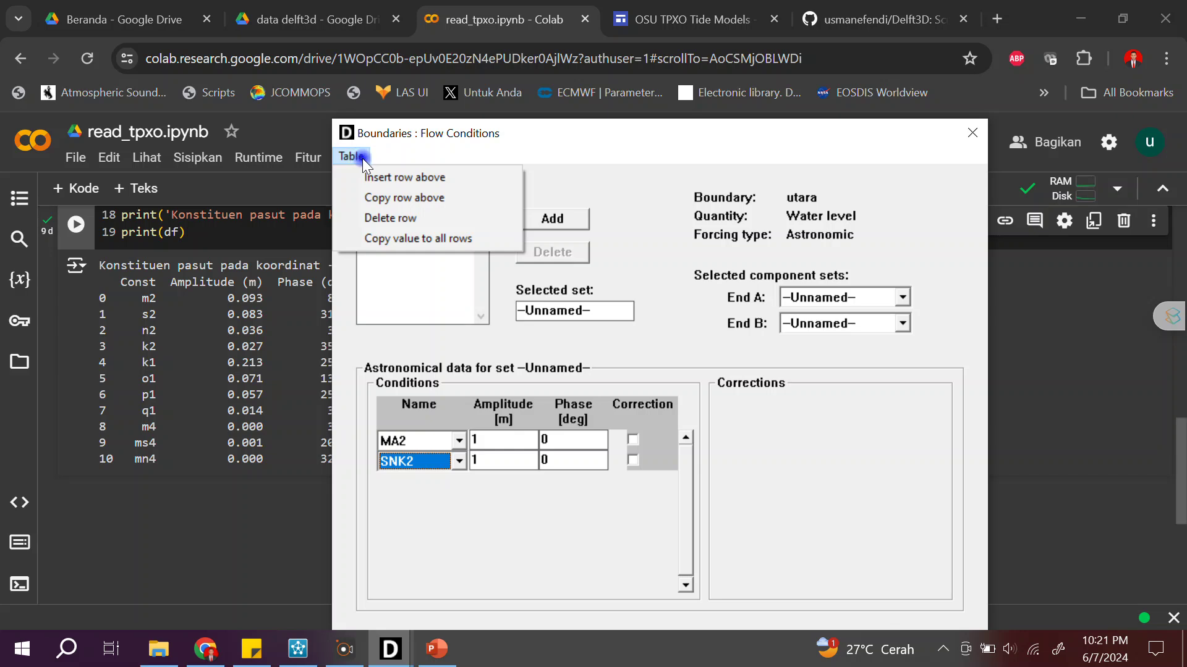
{"action": "left_click", "coordinate": [372, 178]}
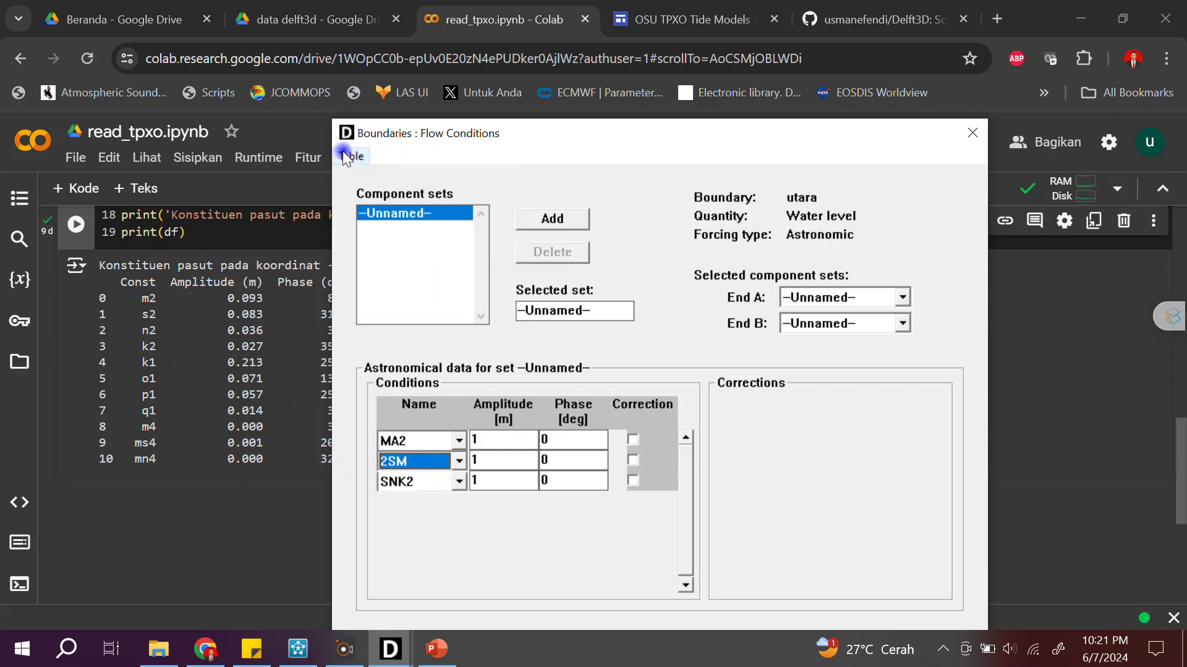
- Insert eight new rows above the 2SM row in the astronomical conditions table of the utara boundary
{"action": "left_click", "coordinate": [346, 156]}
{"action": "left_click", "coordinate": [358, 178]}
{"action": "left_click", "coordinate": [348, 154]}
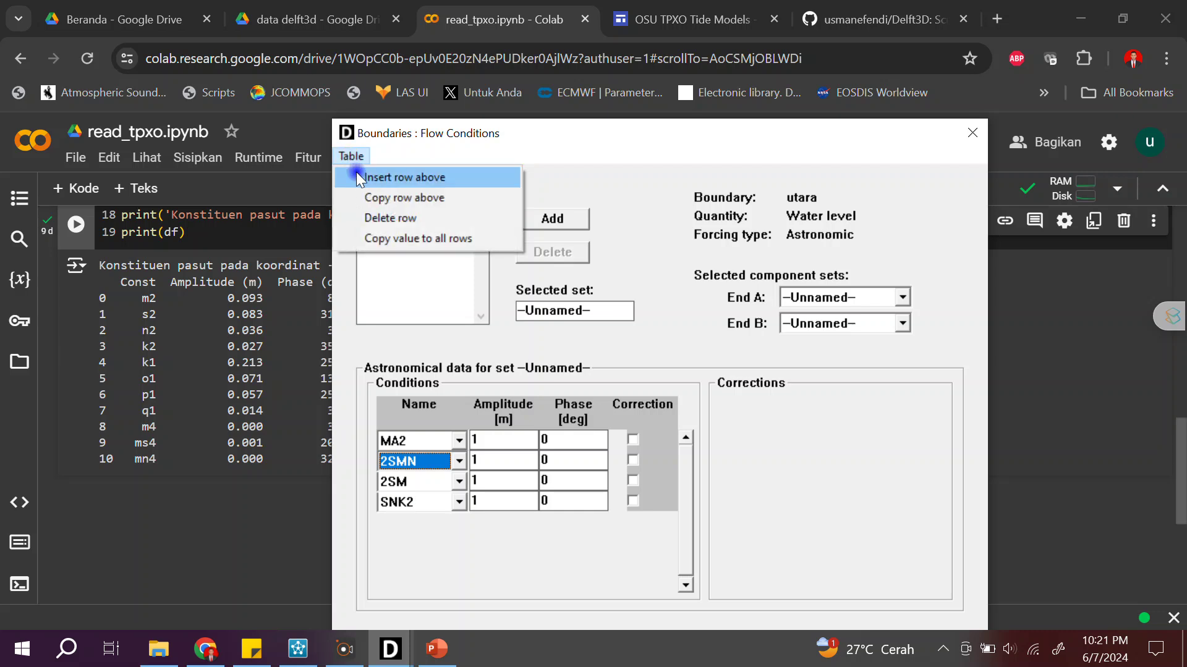
{"action": "left_click", "coordinate": [356, 177]}
{"action": "left_click", "coordinate": [347, 157]}
{"action": "left_click", "coordinate": [359, 178]}
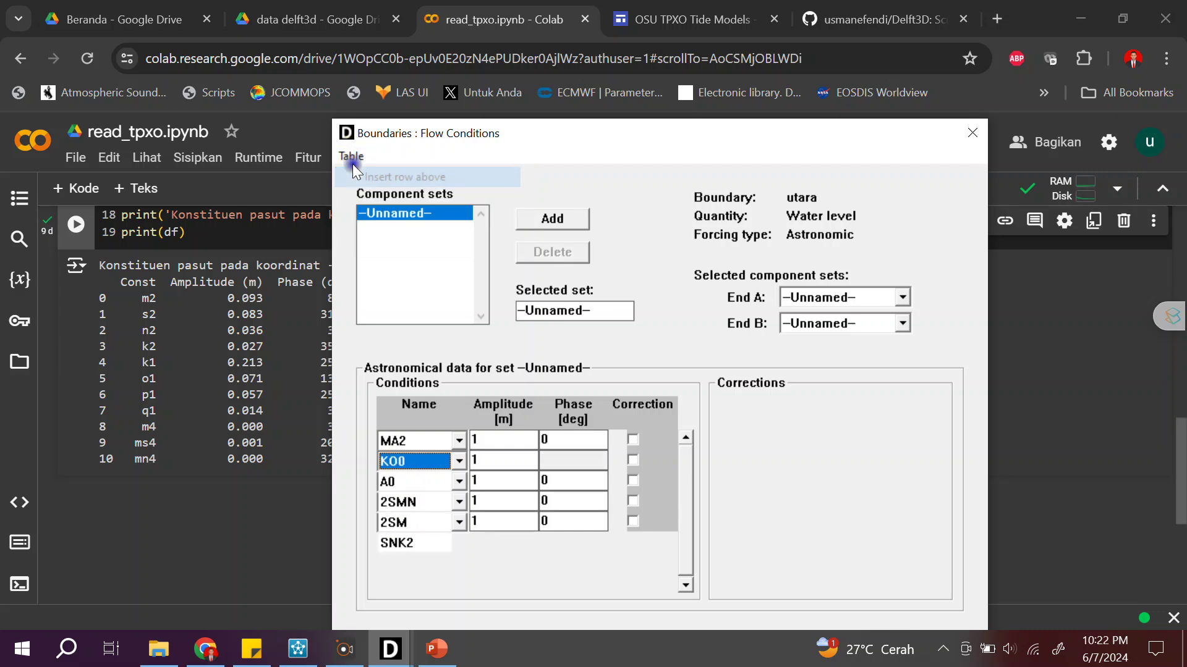
{"action": "left_click", "coordinate": [351, 156]}
{"action": "left_click", "coordinate": [362, 178]}
{"action": "left_click", "coordinate": [350, 156]}
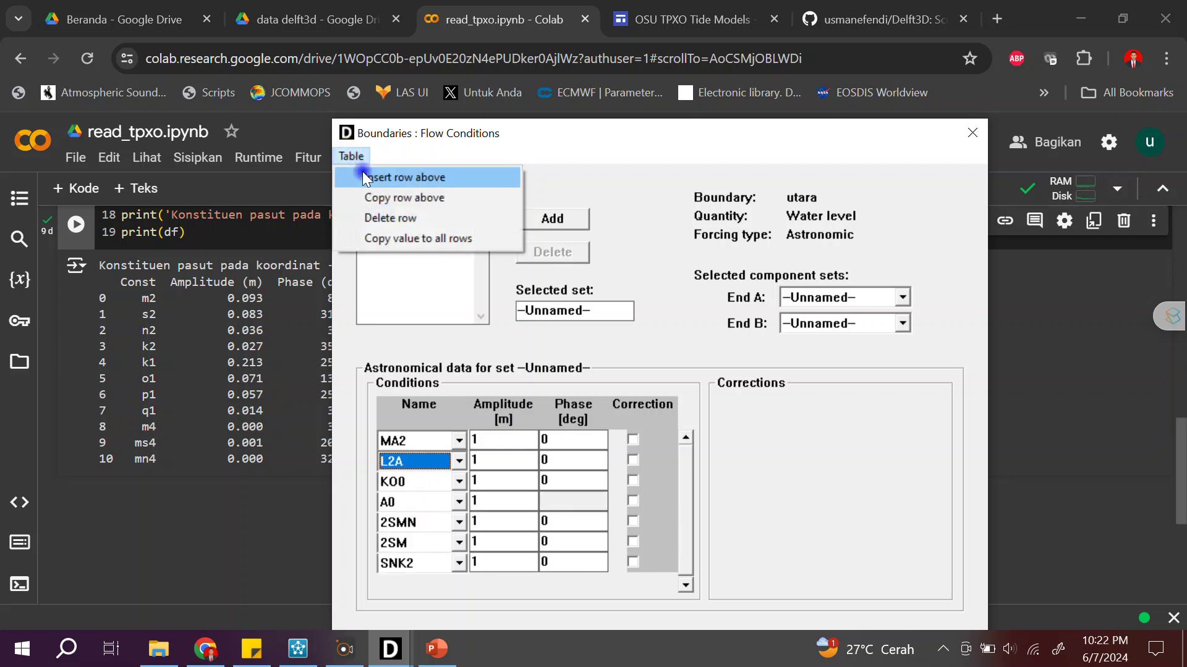
{"action": "left_click", "coordinate": [360, 178]}
{"action": "left_click", "coordinate": [352, 156]}
{"action": "left_click", "coordinate": [366, 174]}
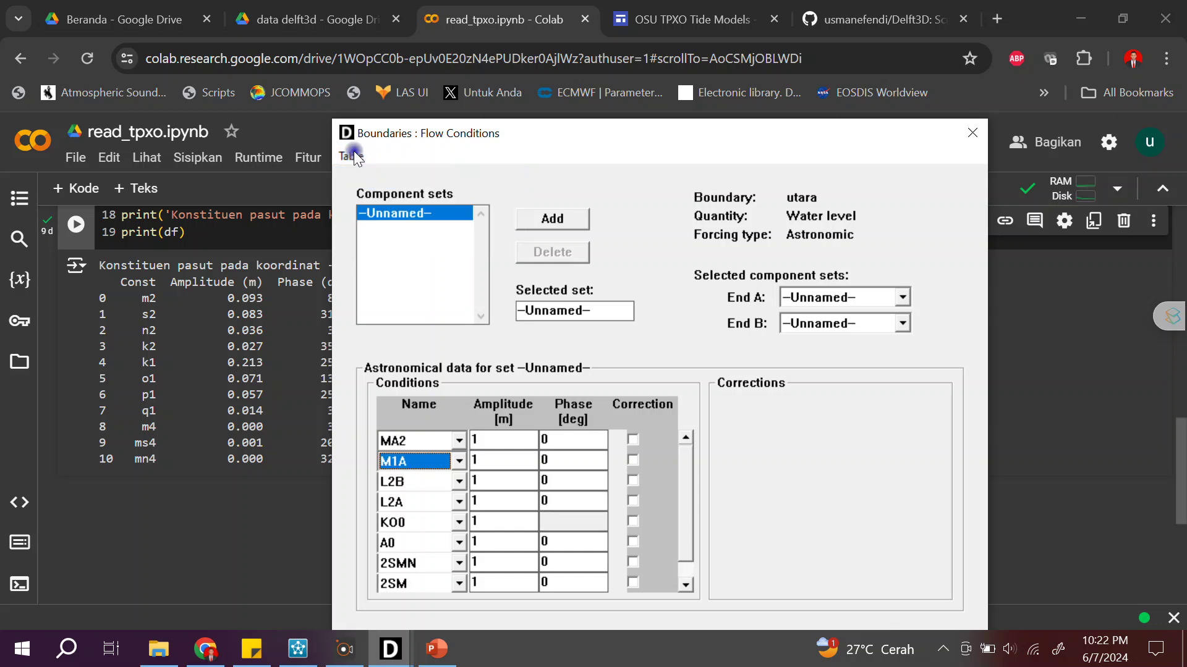
{"action": "left_click", "coordinate": [358, 159]}
{"action": "left_click", "coordinate": [366, 174]}
{"action": "left_click", "coordinate": [351, 155]}
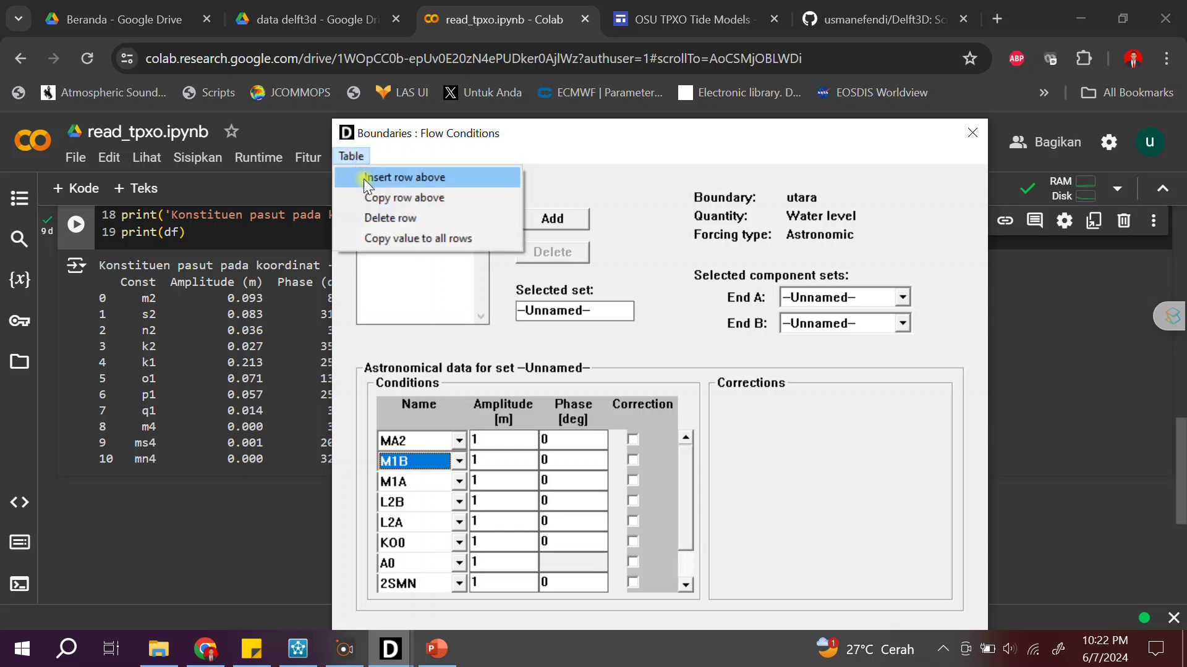
{"action": "left_click", "coordinate": [363, 178]}
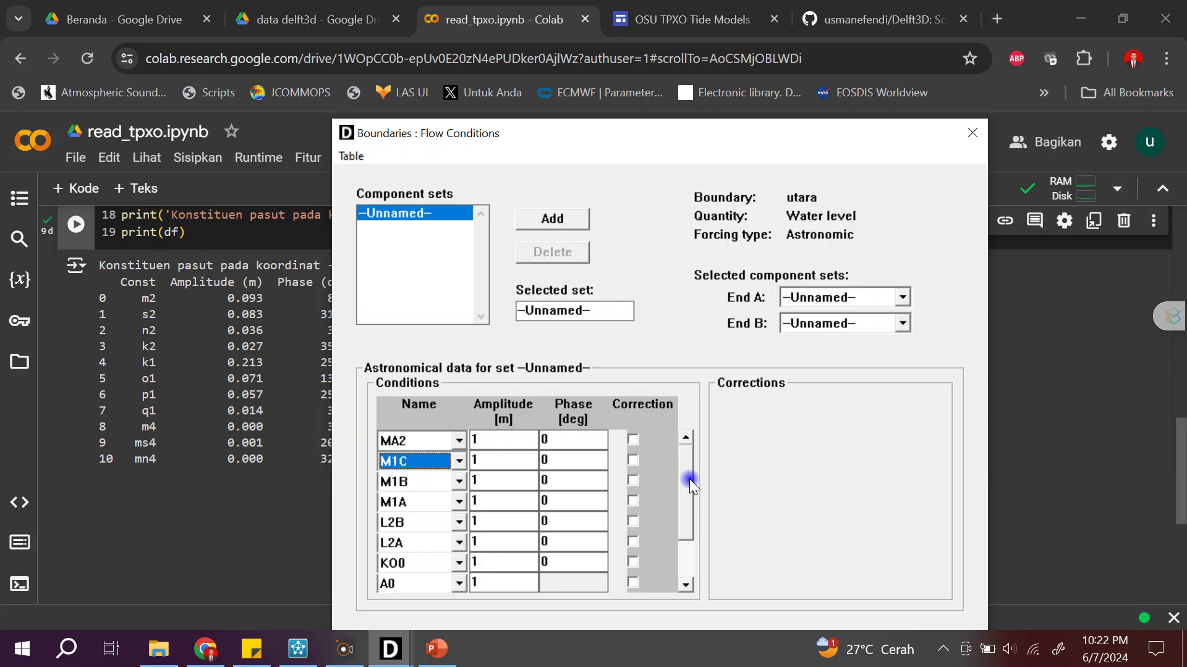
- Count the constituent rows in the utara boundary's conditions table, from the first row through SNK2
{"action": "left_click_drag", "start_coordinate": [688, 480], "coordinate": [608, 521]}
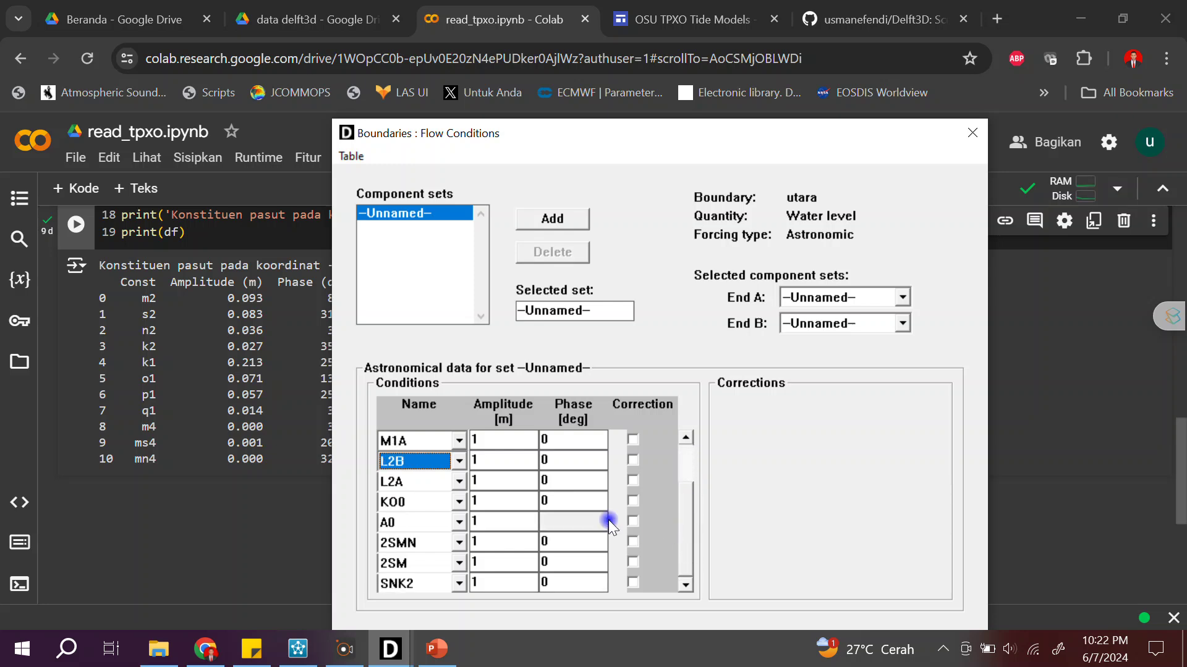
{"action": "left_click_drag", "start_coordinate": [684, 525], "coordinate": [669, 469]}
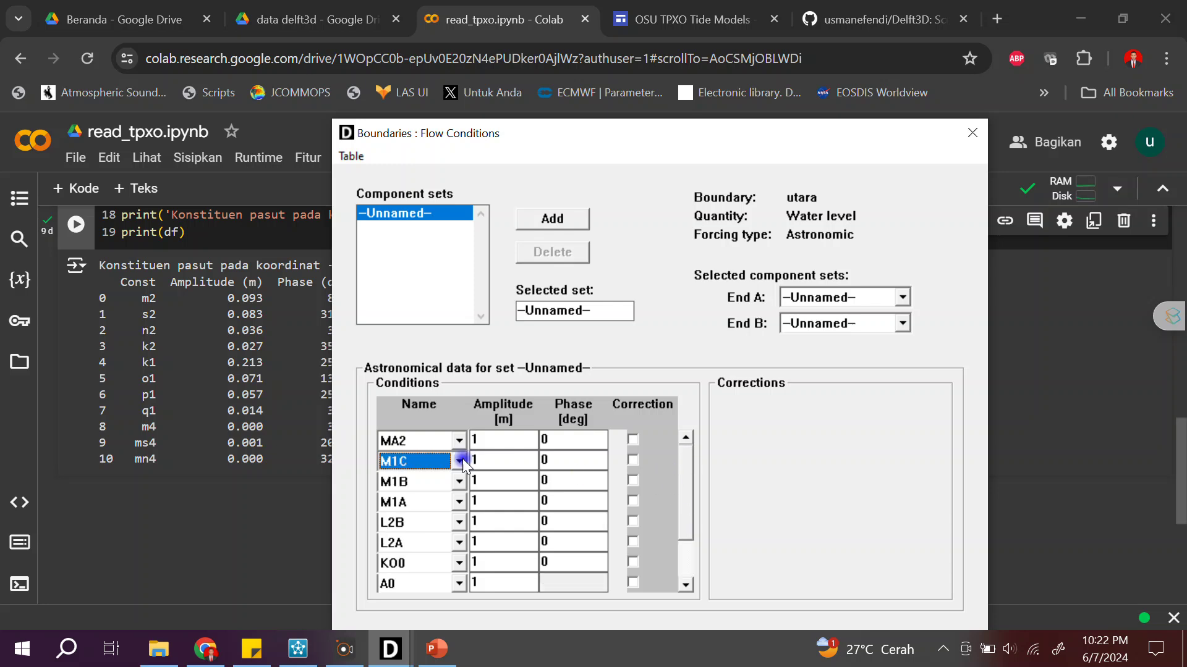
{"action": "left_click", "coordinate": [429, 442]}
{"action": "left_click", "coordinate": [636, 492]}
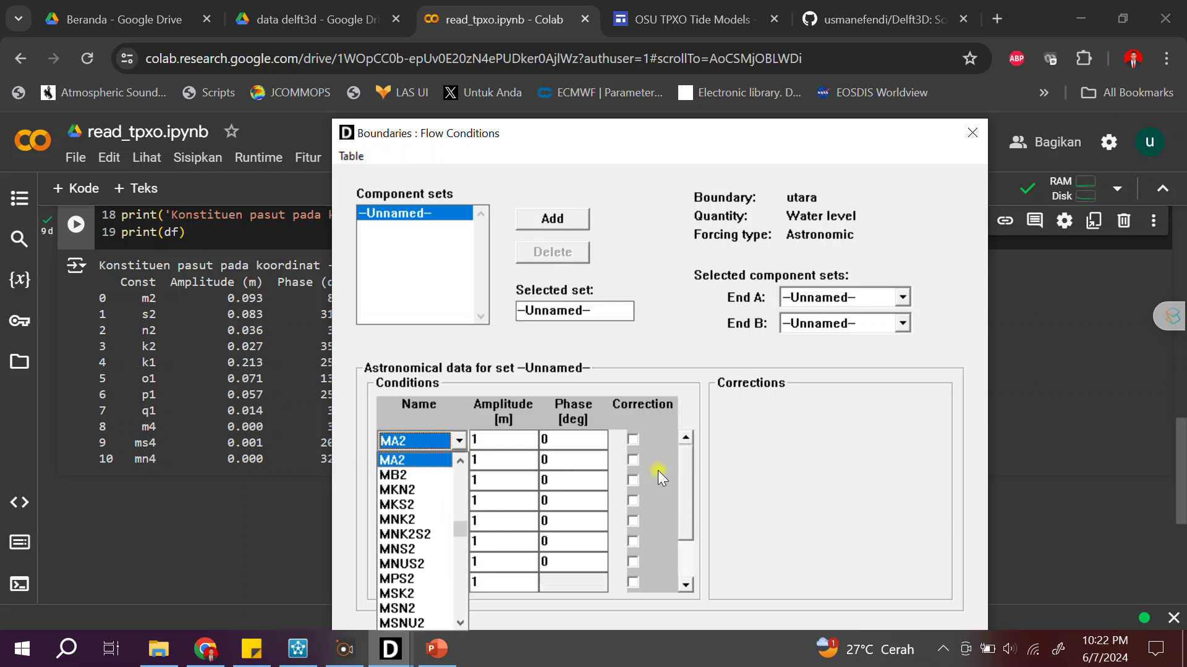
{"action": "left_click", "coordinate": [509, 440]}
{"action": "left_click", "coordinate": [510, 460]}
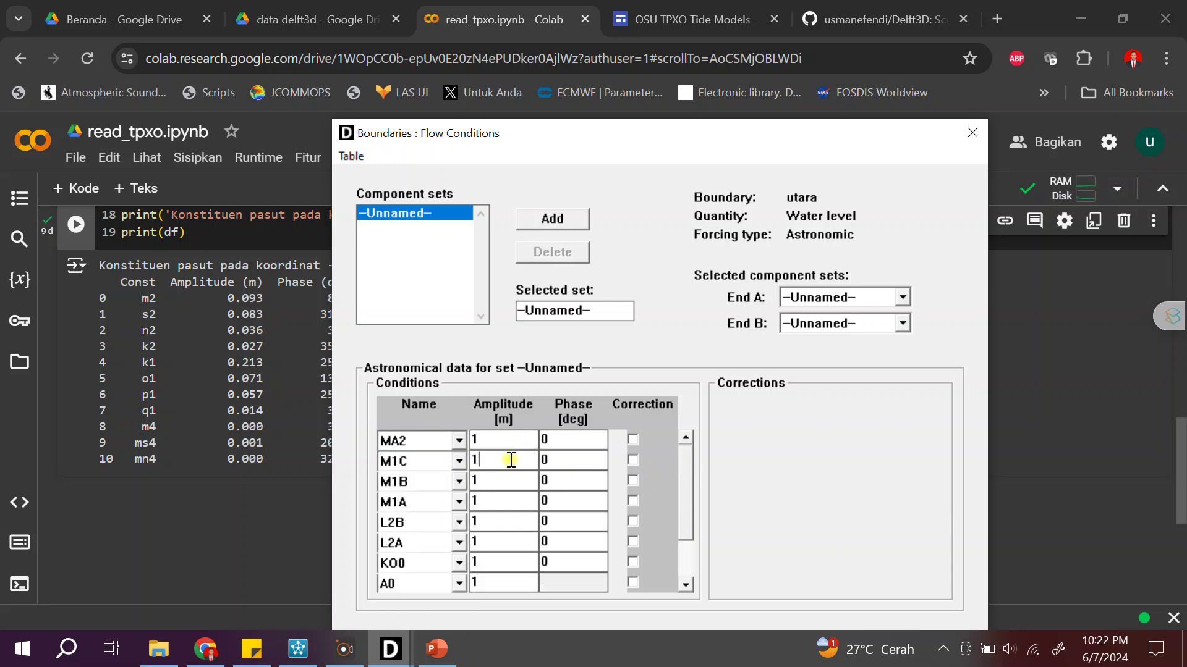
{"action": "left_click", "coordinate": [495, 480]}
{"action": "left_click", "coordinate": [499, 503]}
{"action": "left_click", "coordinate": [494, 523]}
{"action": "left_click", "coordinate": [493, 542]}
{"action": "left_click", "coordinate": [493, 562]}
{"action": "left_click", "coordinate": [490, 584]}
{"action": "left_click", "coordinate": [627, 562]}
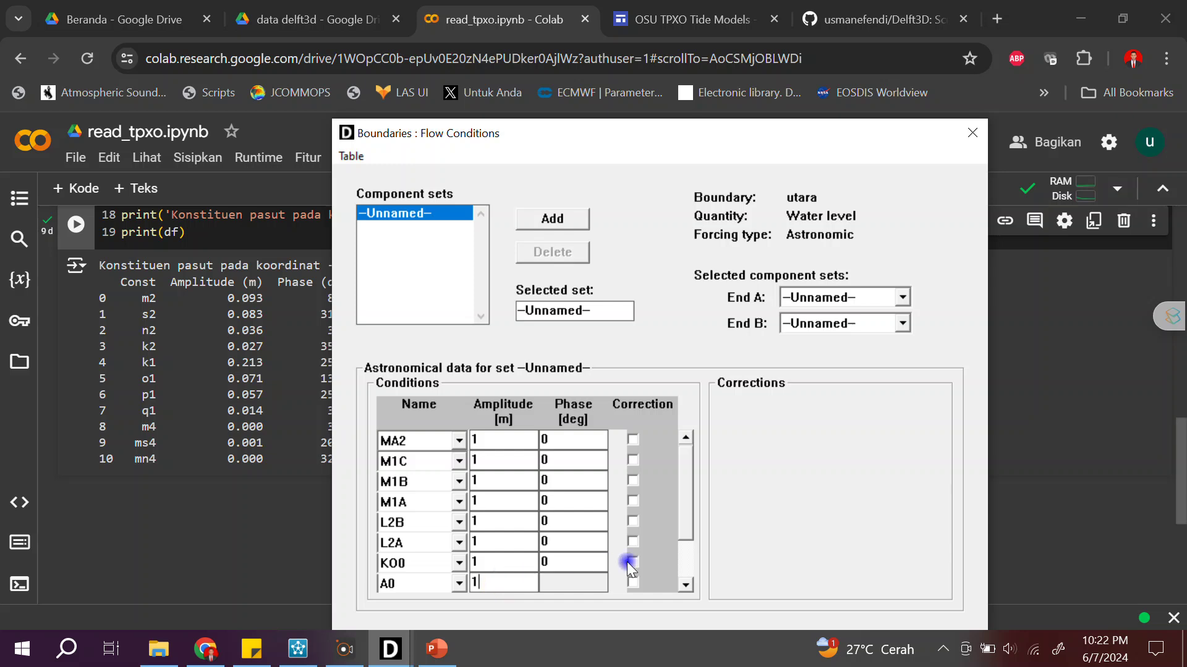
{"action": "left_click", "coordinate": [684, 584]}
{"action": "left_click", "coordinate": [683, 584]}
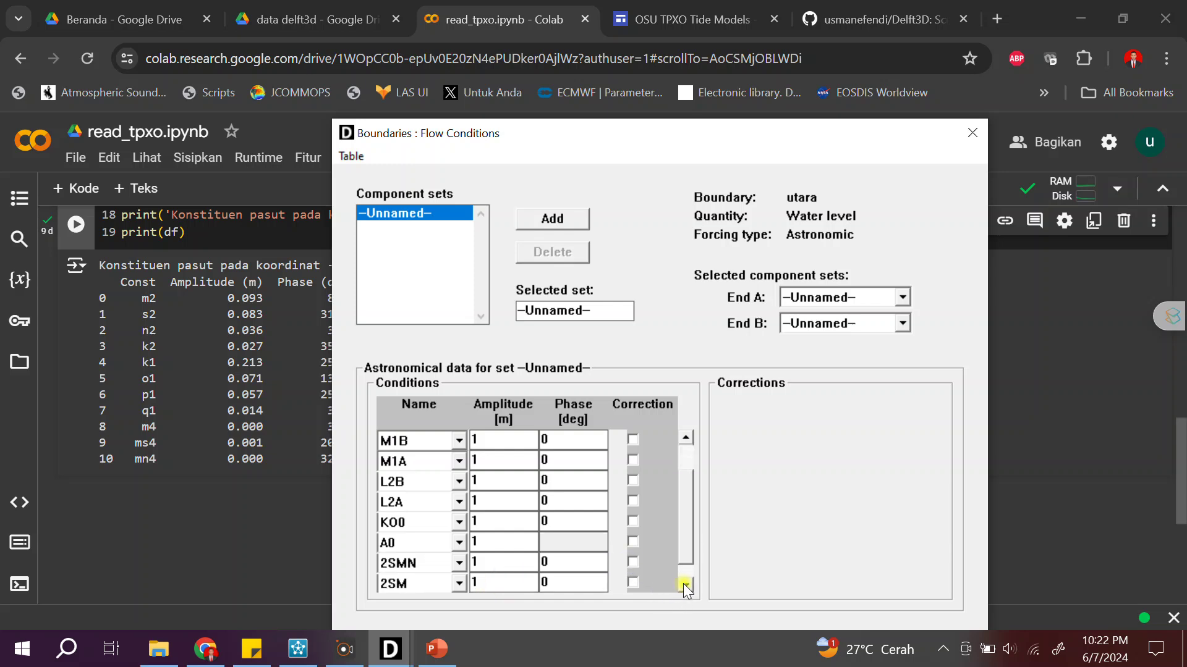
{"action": "left_click", "coordinate": [683, 583]}
{"action": "left_click", "coordinate": [683, 584]}
{"action": "left_click", "coordinate": [683, 583]}
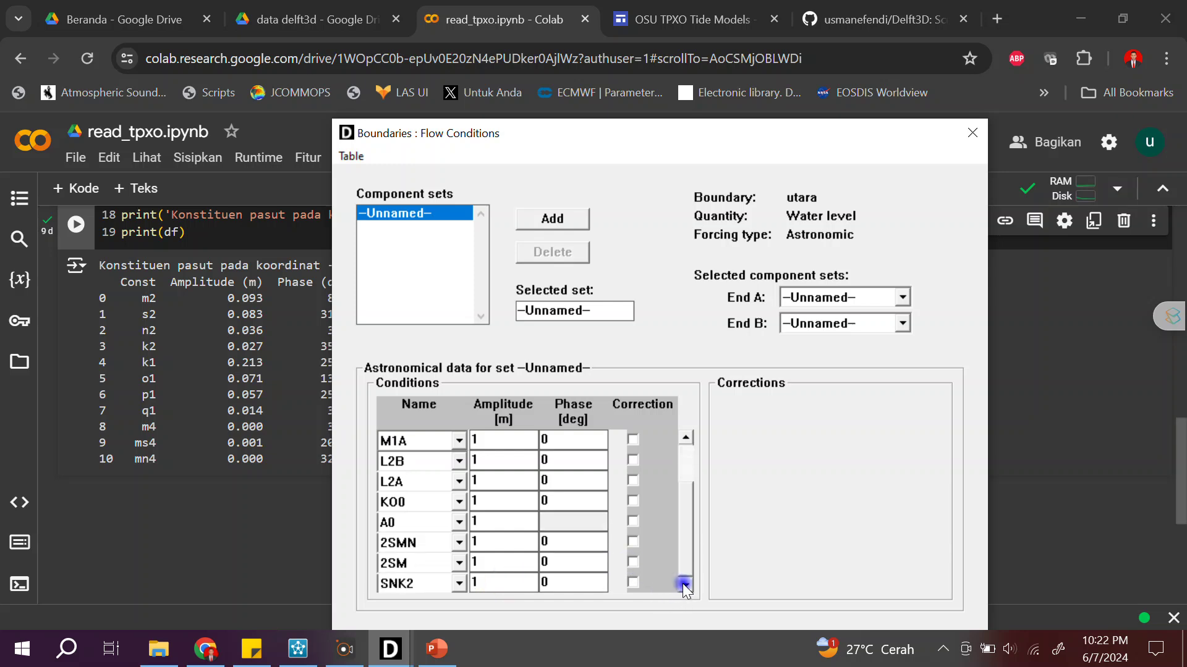
{"action": "left_click_drag", "start_coordinate": [682, 565], "coordinate": [693, 504]}
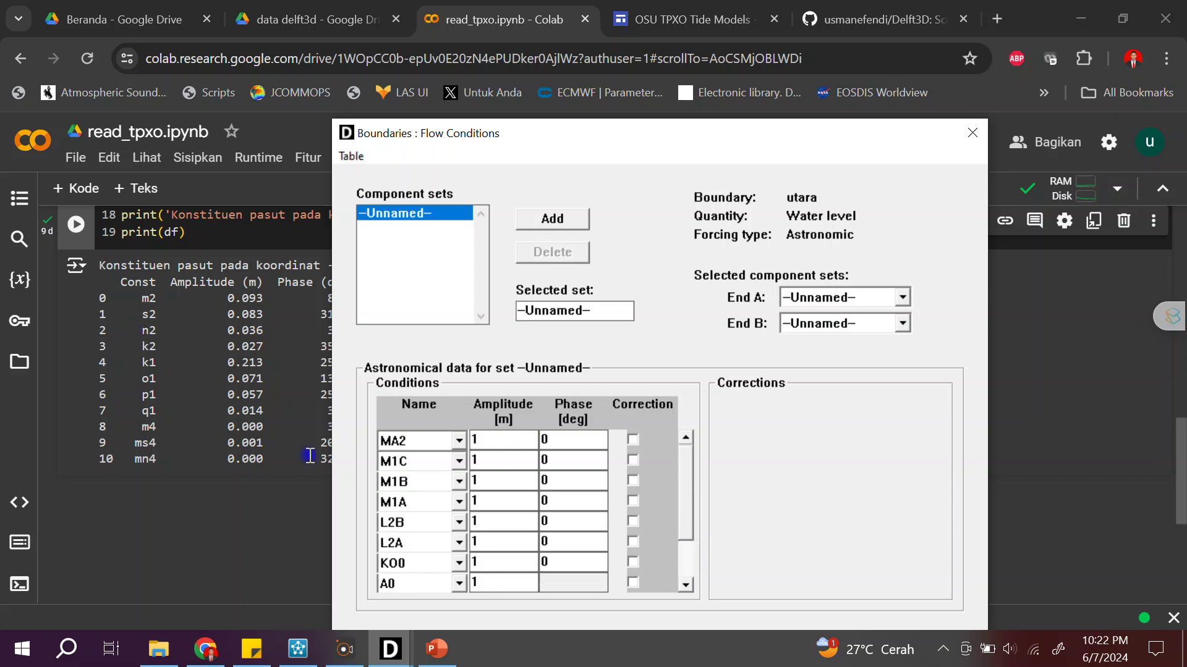
- Set the first two constituent names of the utara boundary to M2 and S2
{"action": "left_click", "coordinate": [422, 440]}
{"action": "key", "text": "Up"}
{"action": "key", "text": "Up"}
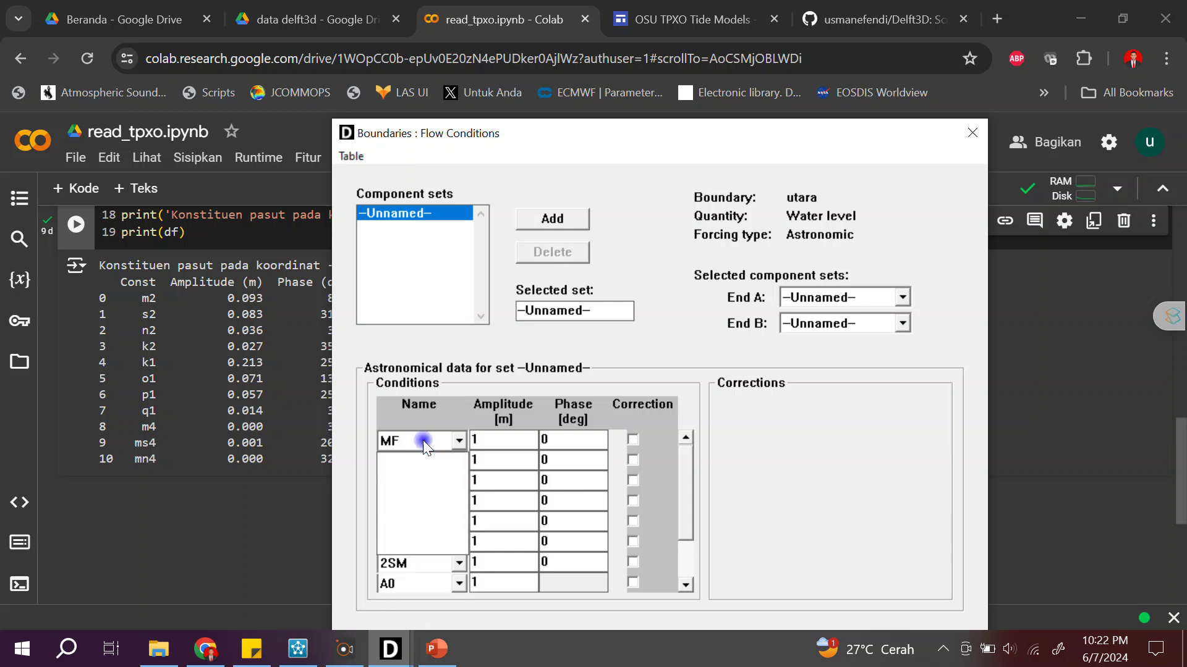
{"action": "key", "text": "Return"}
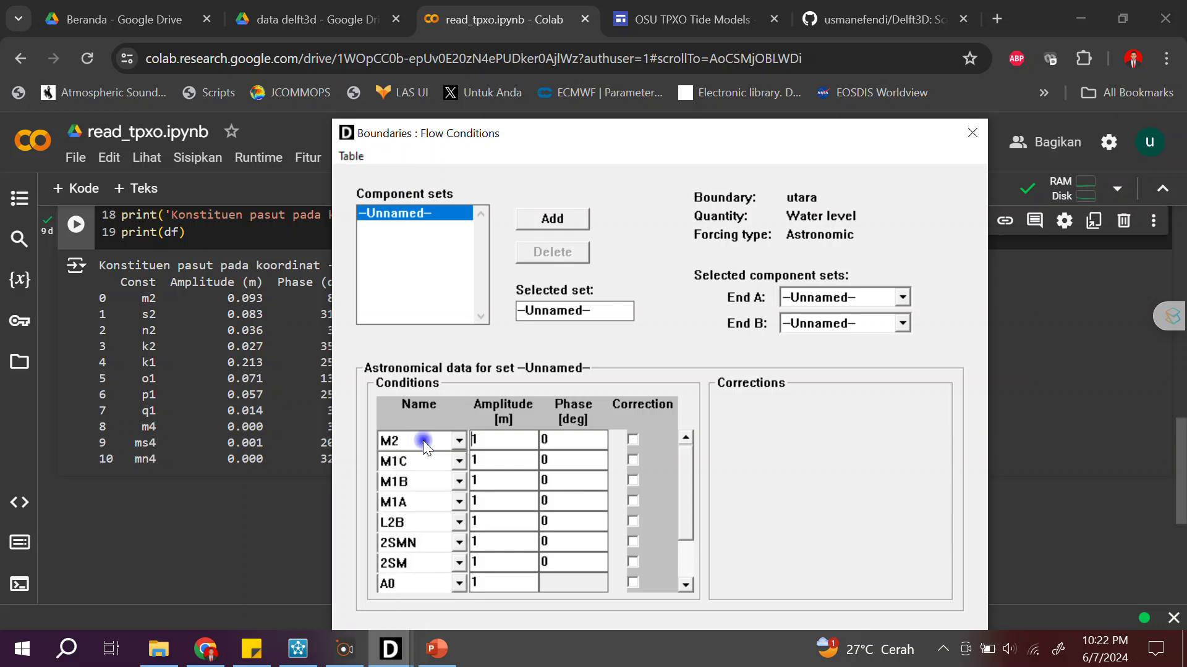
{"action": "left_click", "coordinate": [413, 462]}
{"action": "type", "text": "s2"}
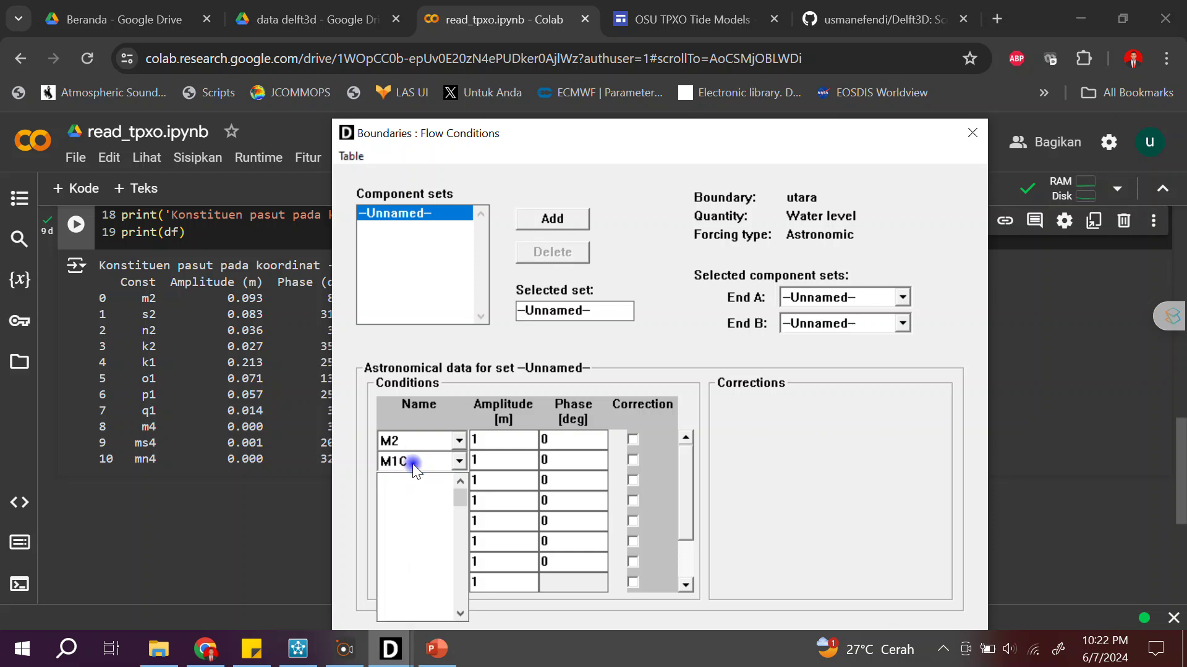
{"action": "key", "text": "Return"}
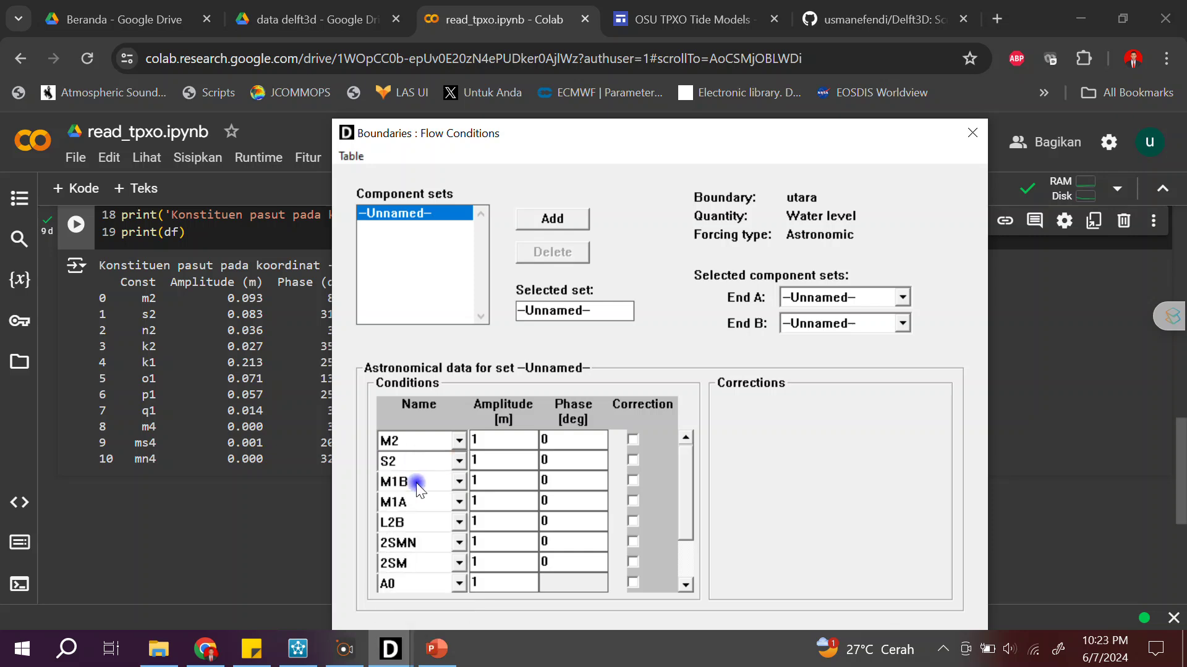
- Set the third and fourth constituent names of the utara boundary to N2 and K2
{"action": "left_click", "coordinate": [416, 484]}
{"action": "type", "text": "n2"}
{"action": "key", "text": "Return"}
{"action": "left_click", "coordinate": [413, 503]}
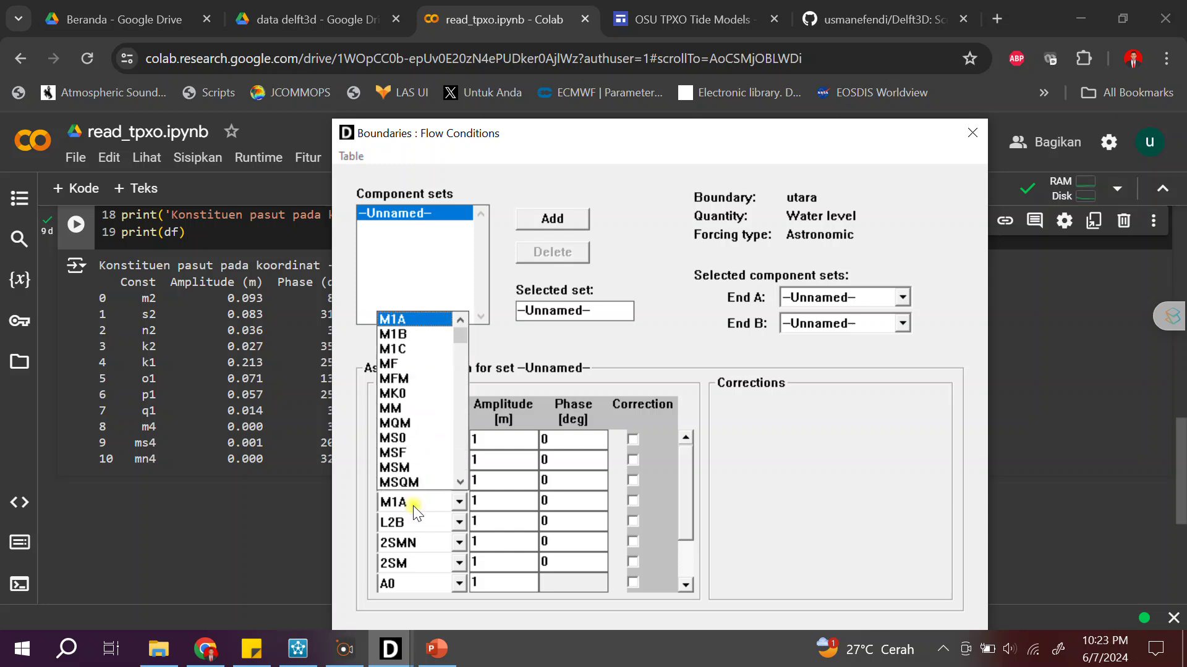
{"action": "type", "text": "k2"}
{"action": "key", "text": "Return"}
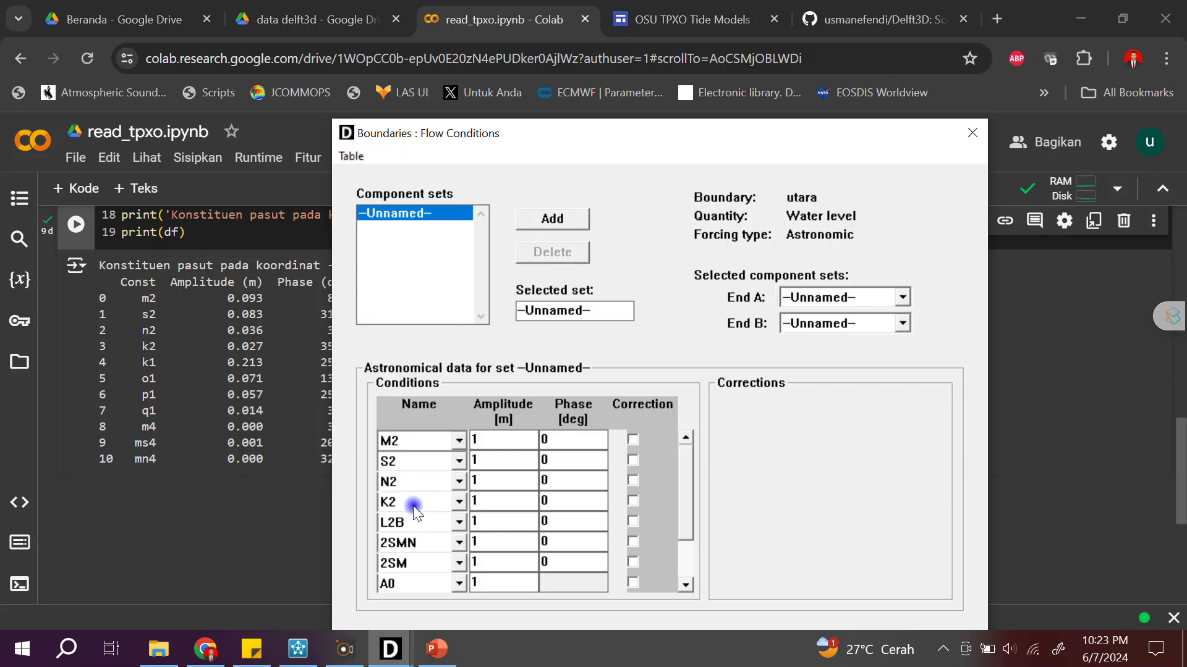
- Set the fifth and sixth constituent names of the utara boundary to K1 and O1
{"action": "left_click", "coordinate": [405, 523]}
{"action": "type", "text": "k1"}
{"action": "key", "text": "Return"}
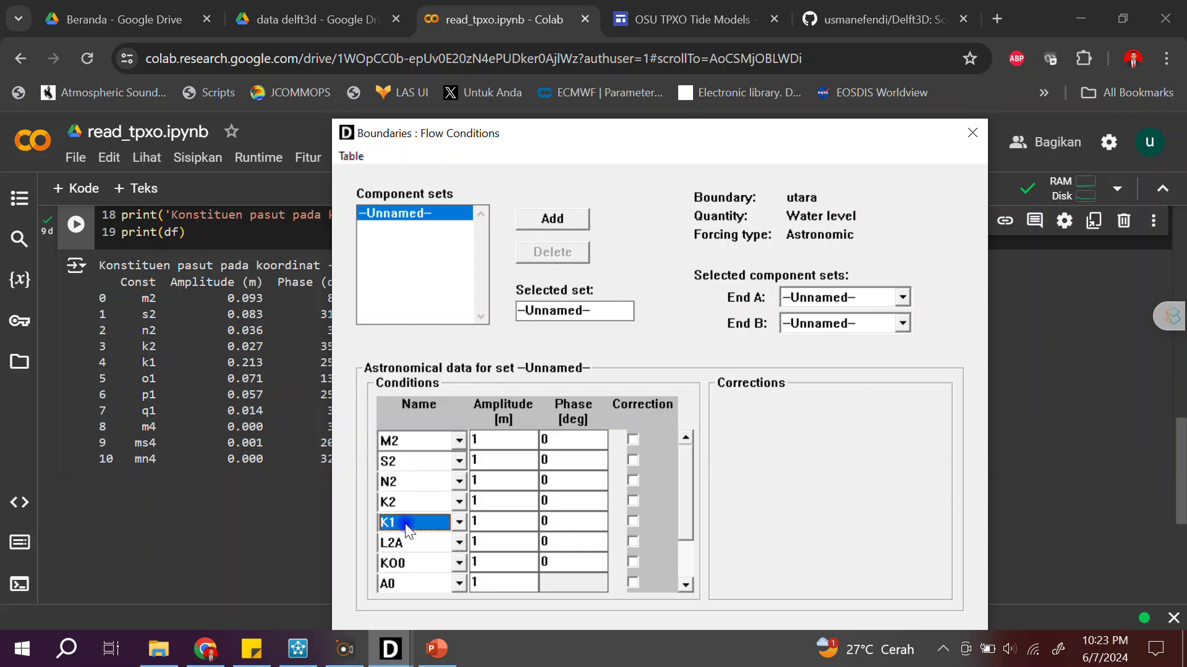
{"action": "left_click", "coordinate": [402, 547]}
{"action": "type", "text": "o1"}
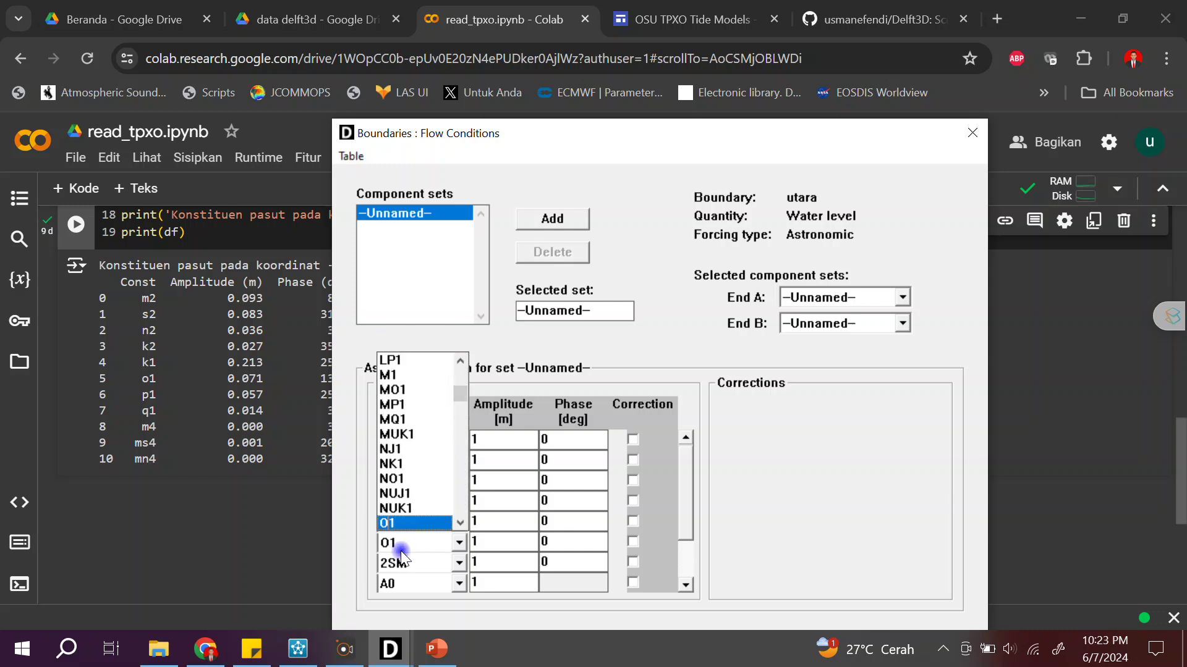
{"action": "key", "text": "Return"}
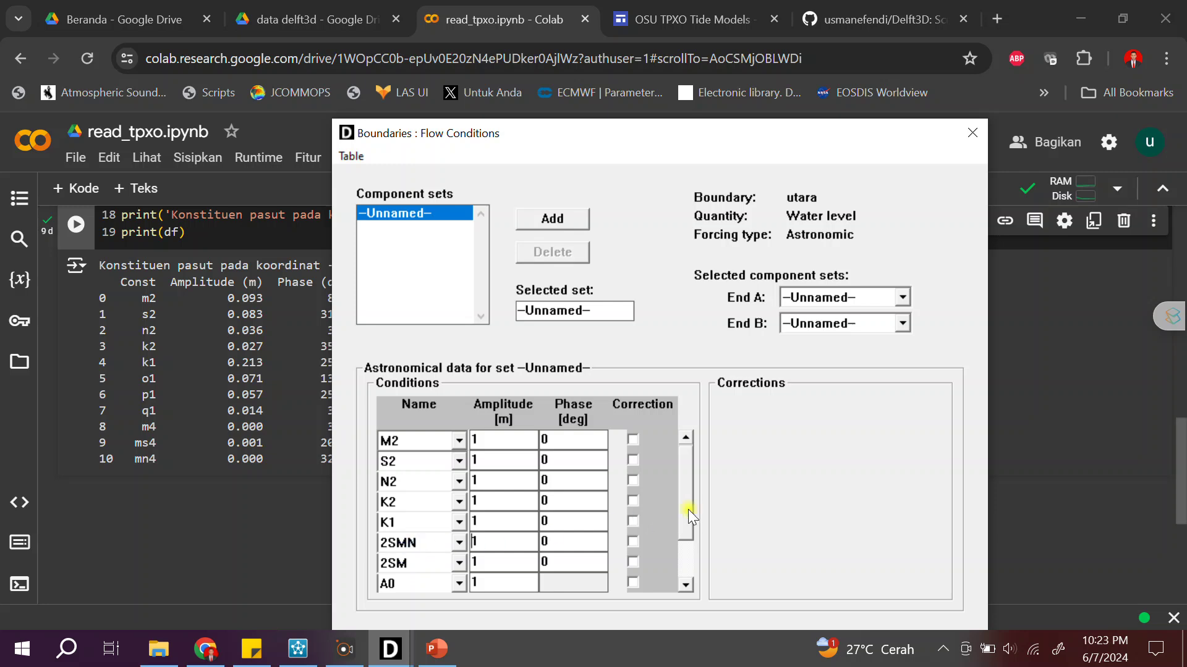
- Dismiss the flow_gui error dialog
{"action": "left_click_drag", "start_coordinate": [688, 509], "coordinate": [673, 559]}
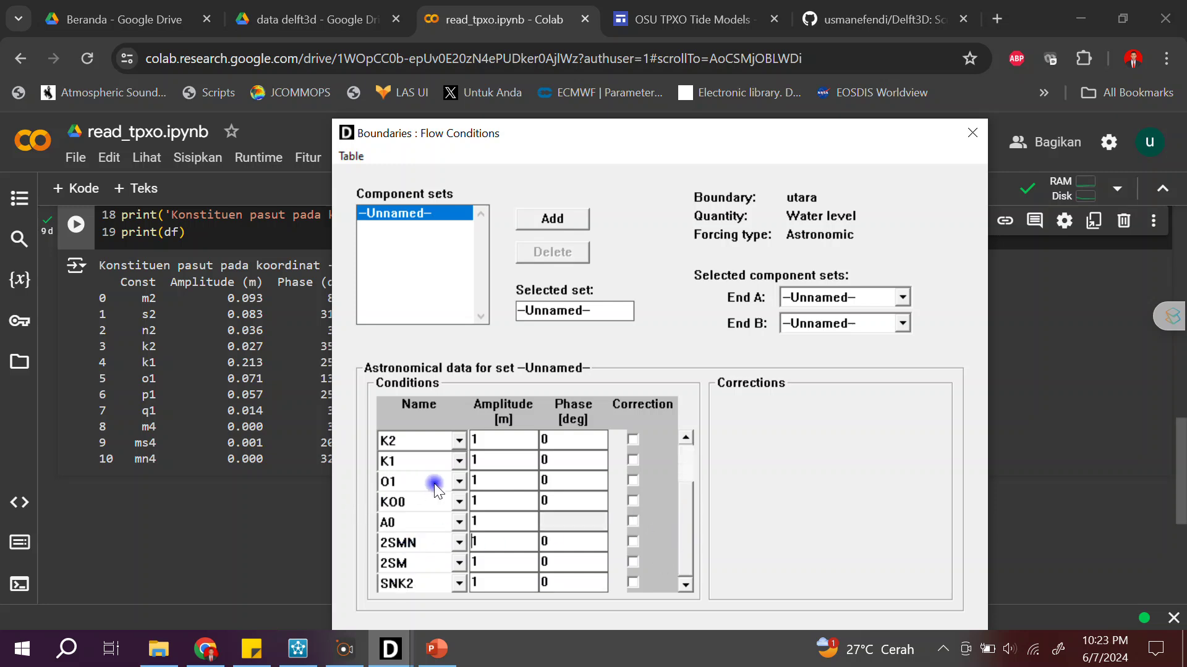
{"action": "scroll", "coordinate": [432, 483], "scroll_direction": "up", "scroll_amount": 1}
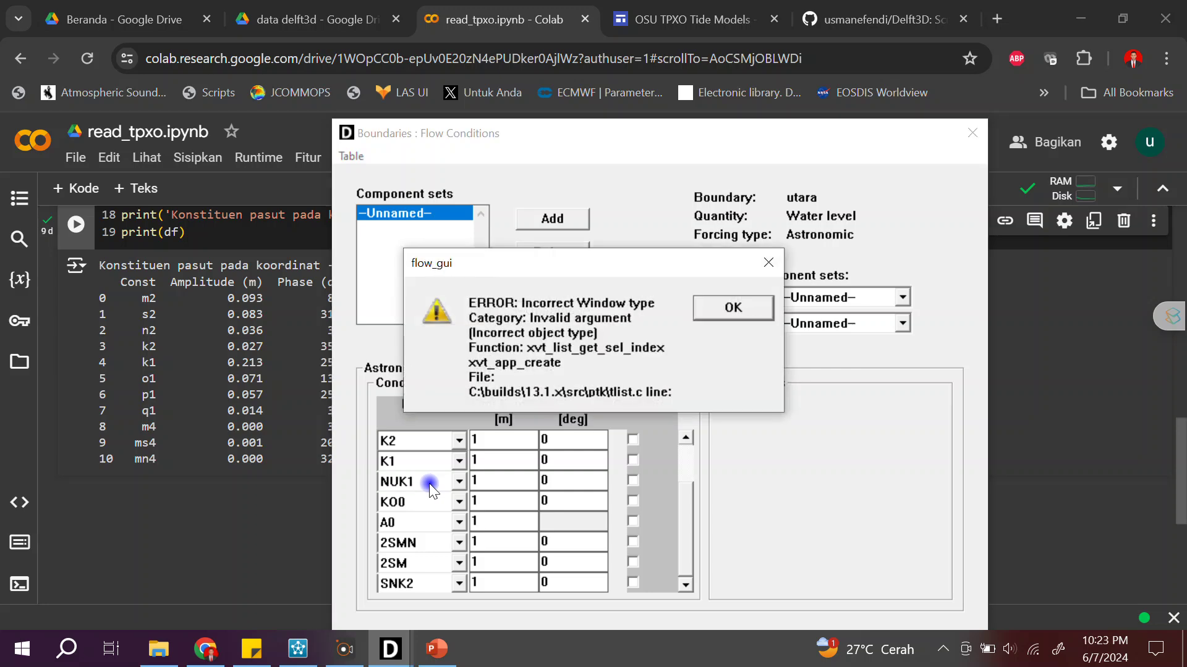
{"action": "left_click", "coordinate": [770, 263]}
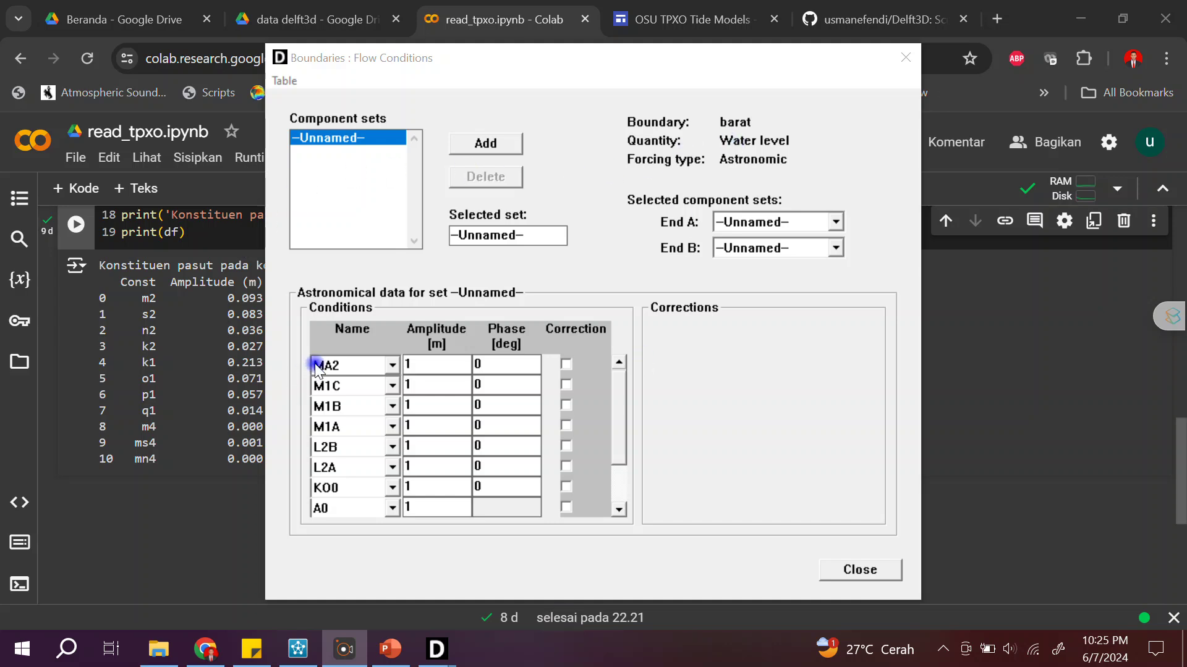
- Set the first two constituent names in the barat boundary's conditions table to M2 and S2
{"action": "left_click", "coordinate": [343, 365]}
{"action": "key", "text": "Up"}
{"action": "key", "text": "Up"}
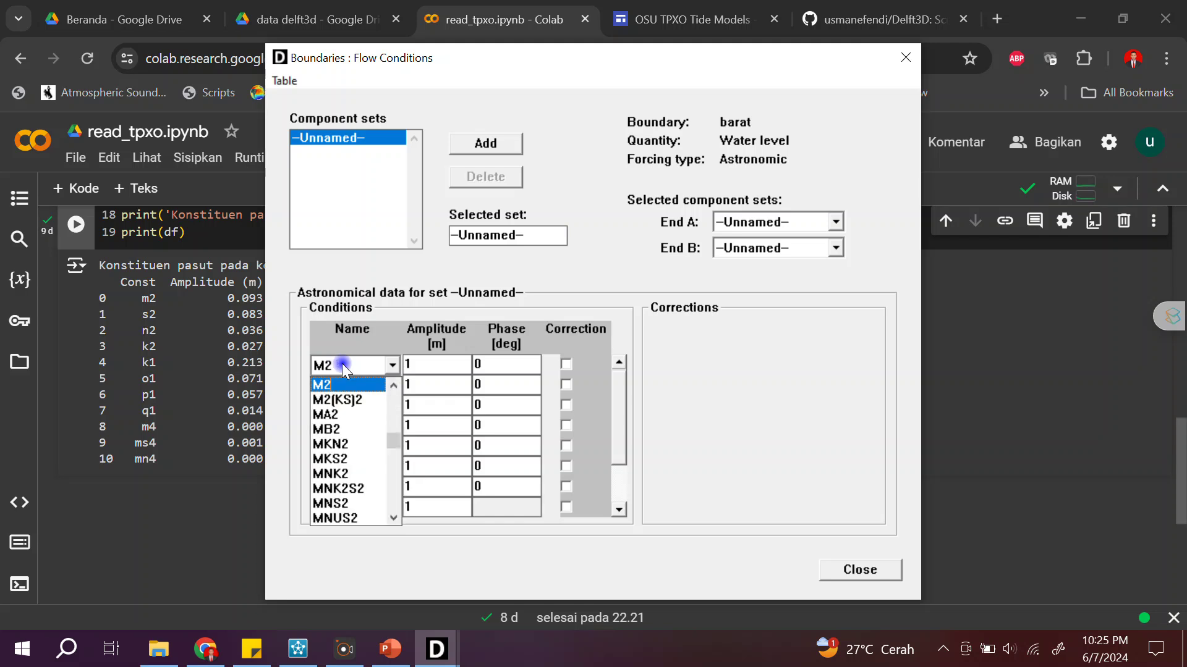
{"action": "key", "text": "Return"}
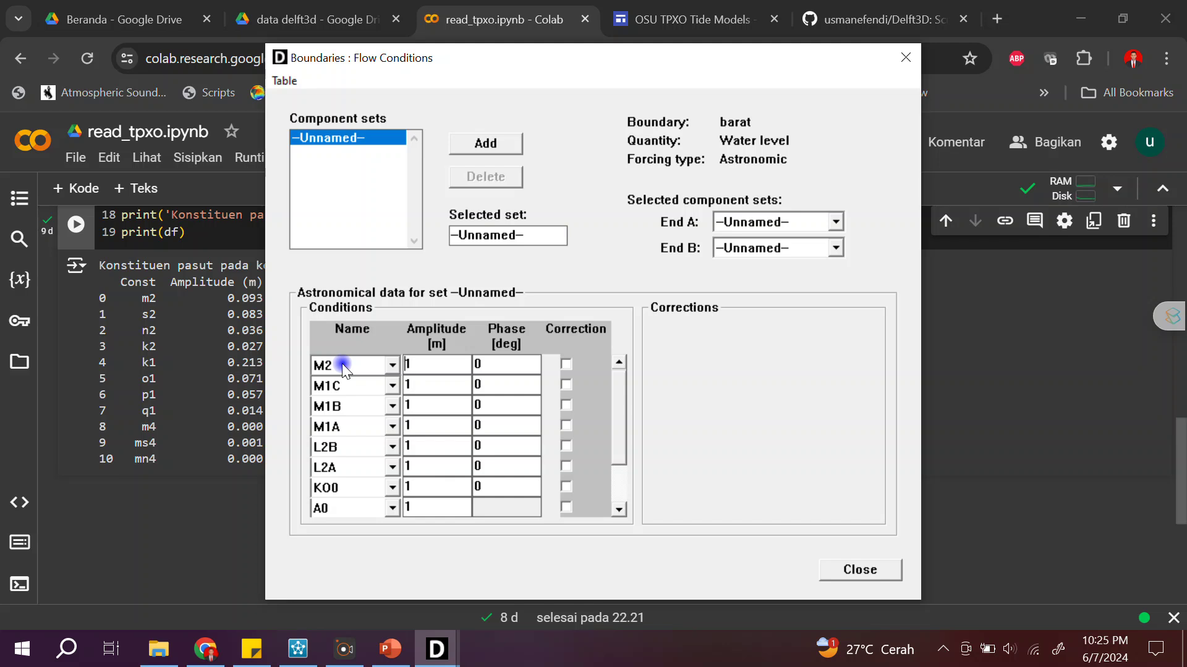
{"action": "left_click", "coordinate": [336, 388]}
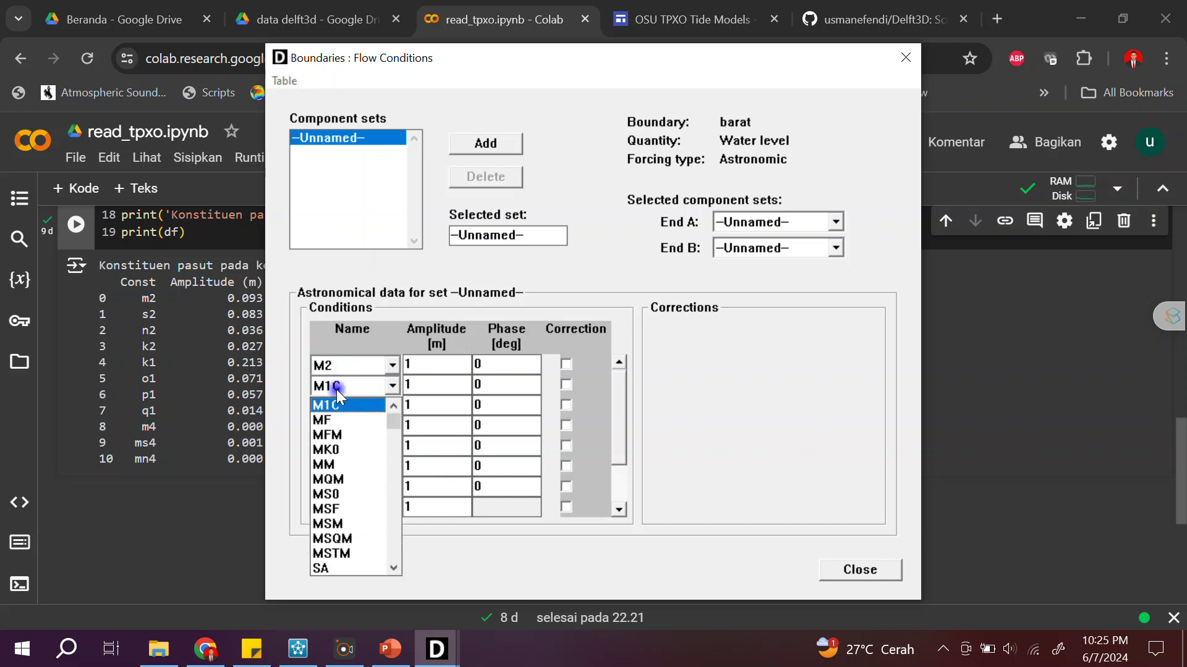
{"action": "key", "text": "s"}
{"action": "key", "text": "2"}
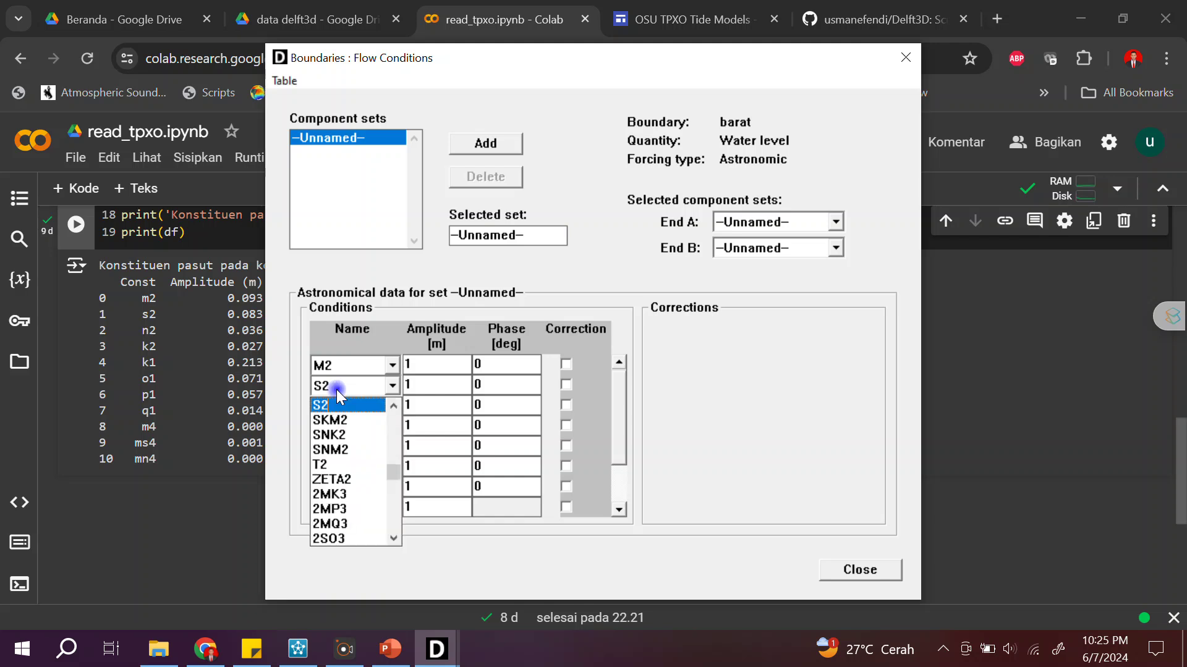
{"action": "key", "text": "Tab"}
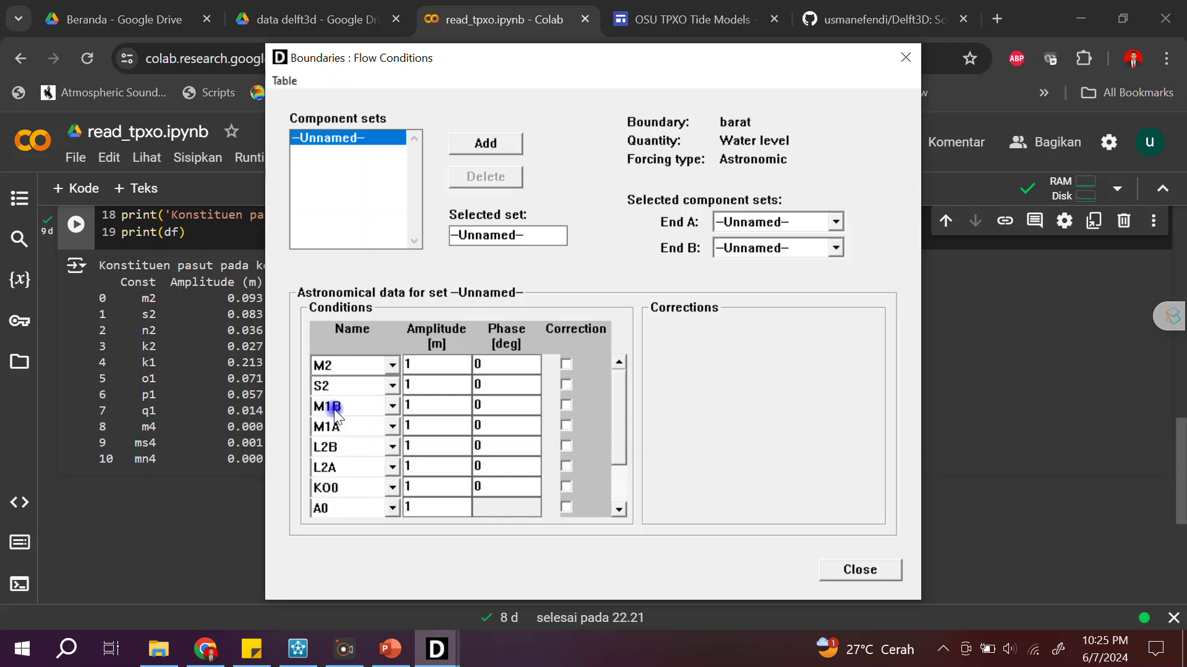
- Set the third and fourth constituent names of the barat boundary to N2 and K2
{"action": "left_click", "coordinate": [339, 406]}
{"action": "key", "text": "n"}
{"action": "key", "text": "2"}
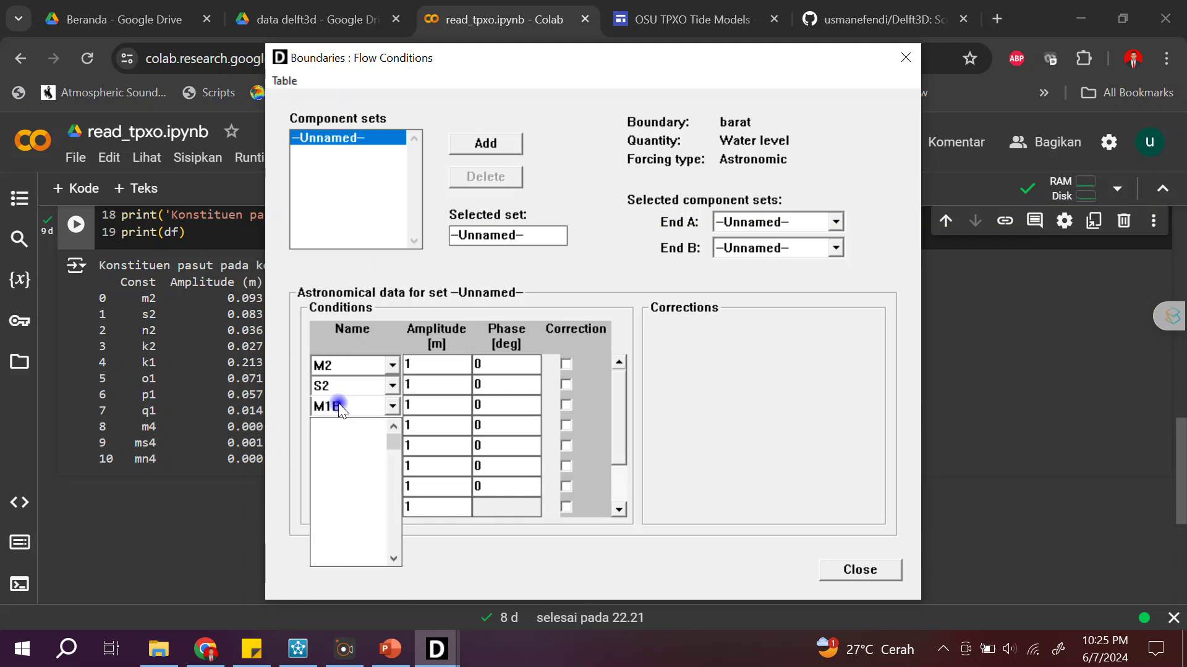
{"action": "key", "text": "Tab"}
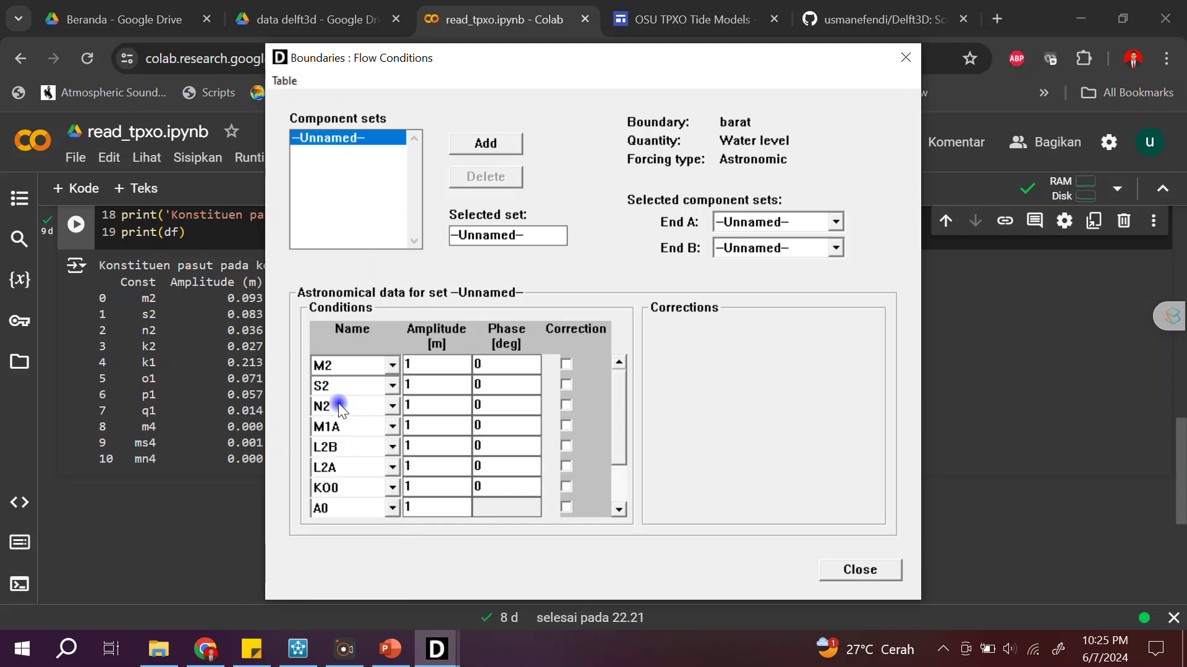
{"action": "left_click", "coordinate": [343, 425]}
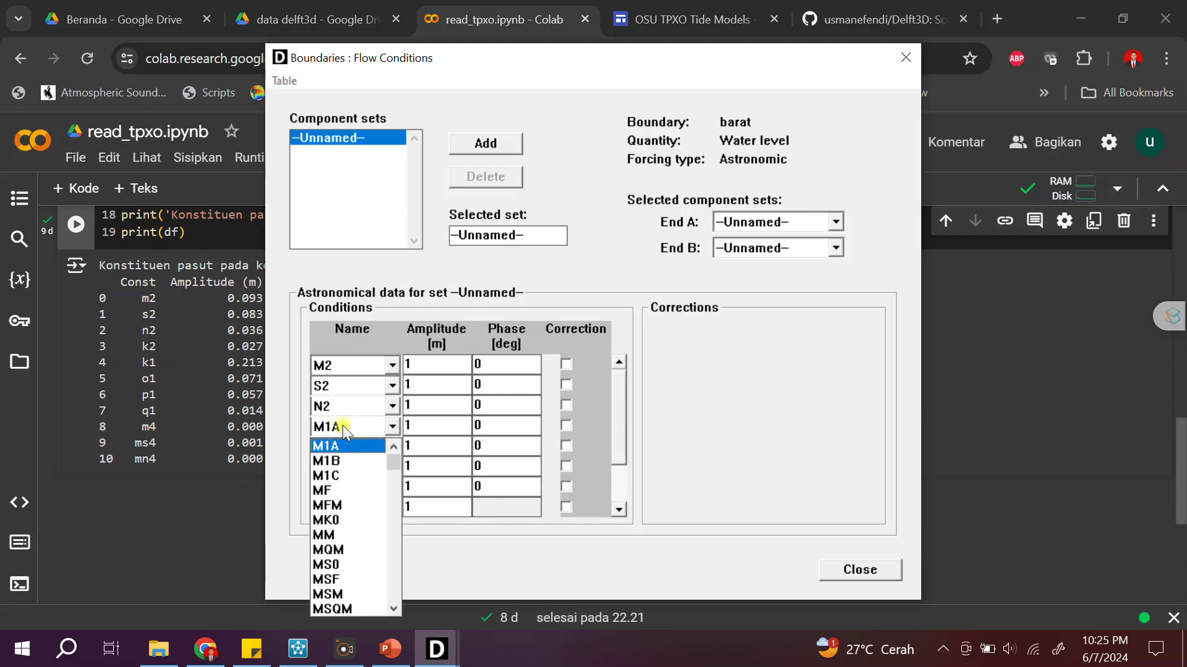
{"action": "key", "text": "k"}
{"action": "key", "text": "2"}
{"action": "key", "text": "Tab"}
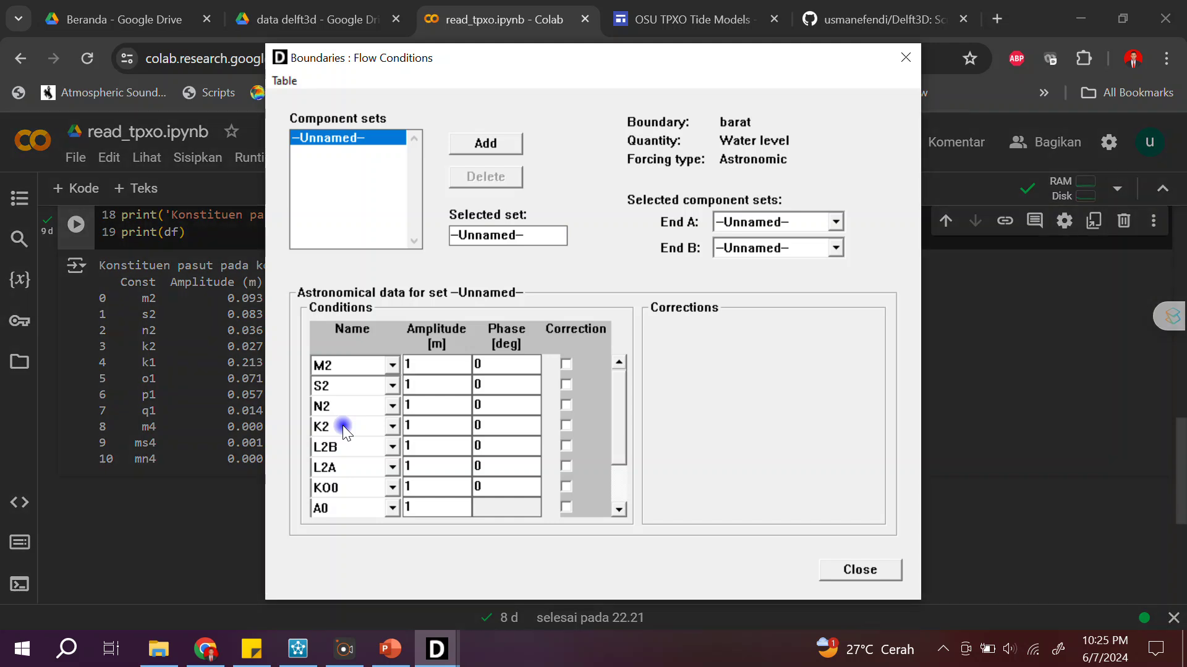
- Set the fifth and sixth constituent names of the barat boundary to K1 and O1
{"action": "left_click", "coordinate": [333, 444]}
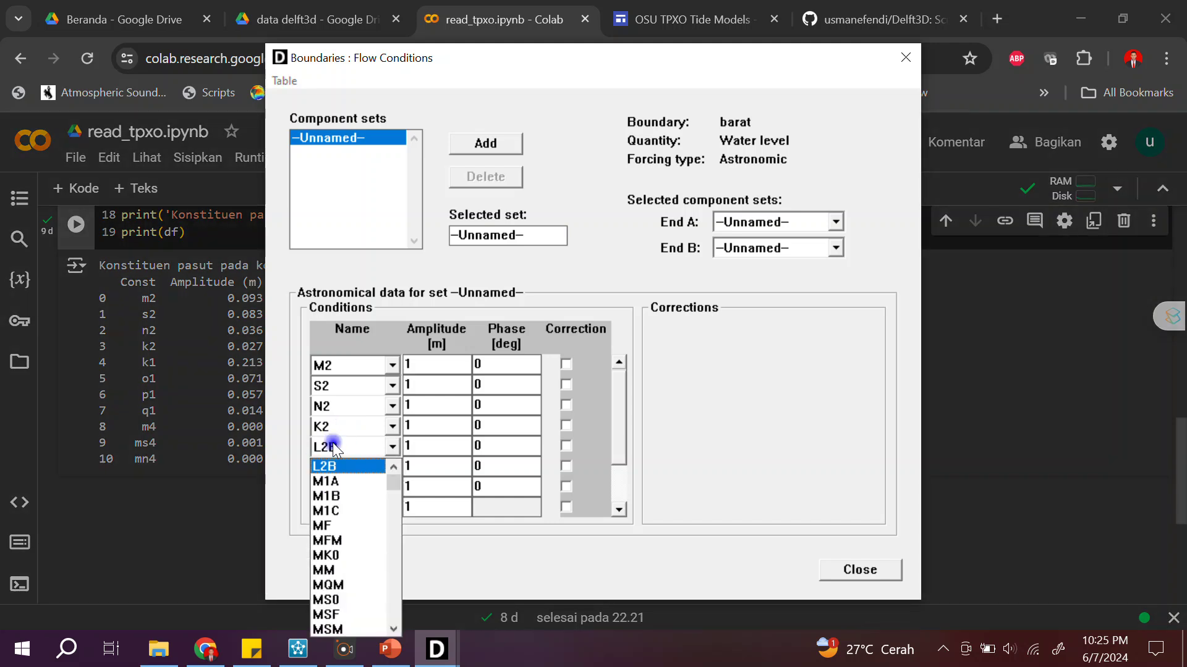
{"action": "key", "text": "k"}
{"action": "key", "text": "Tab"}
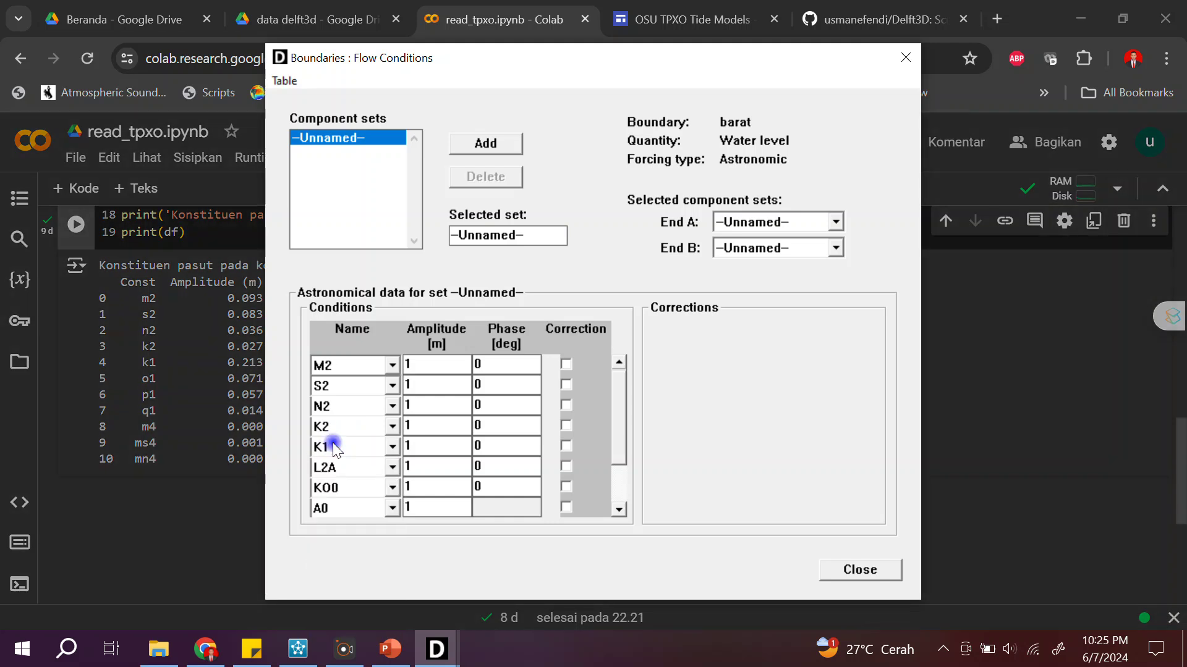
{"action": "left_click", "coordinate": [344, 467]}
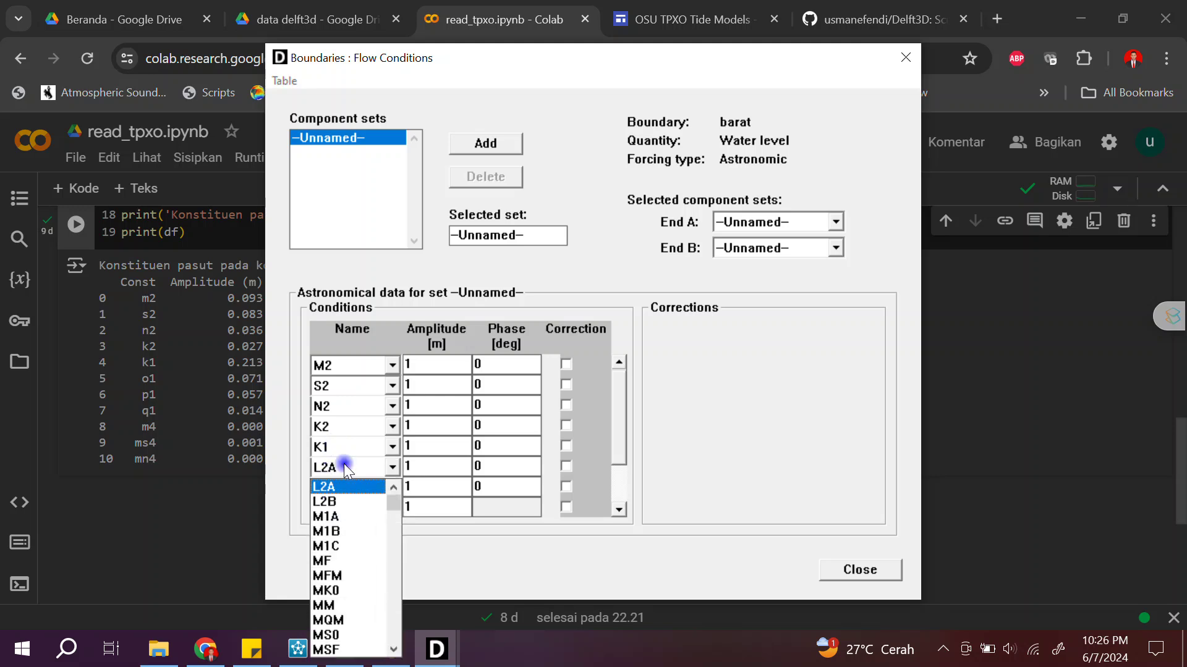
{"action": "key", "text": "o"}
{"action": "key", "text": "Return"}
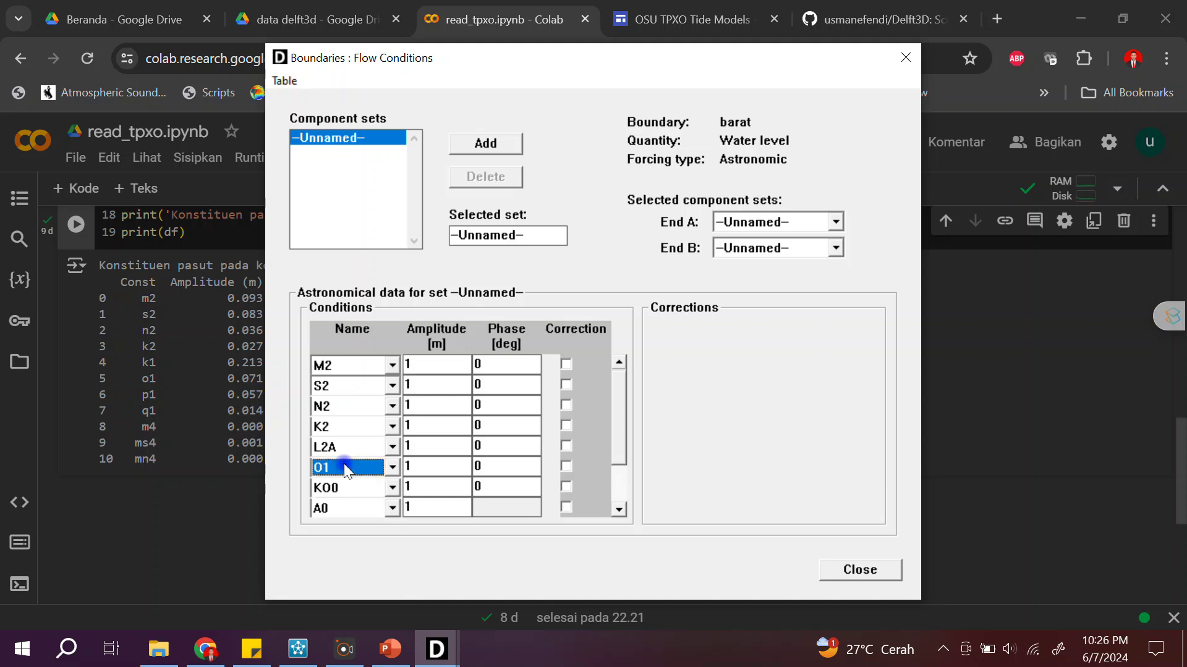
{"action": "key", "text": "Tab"}
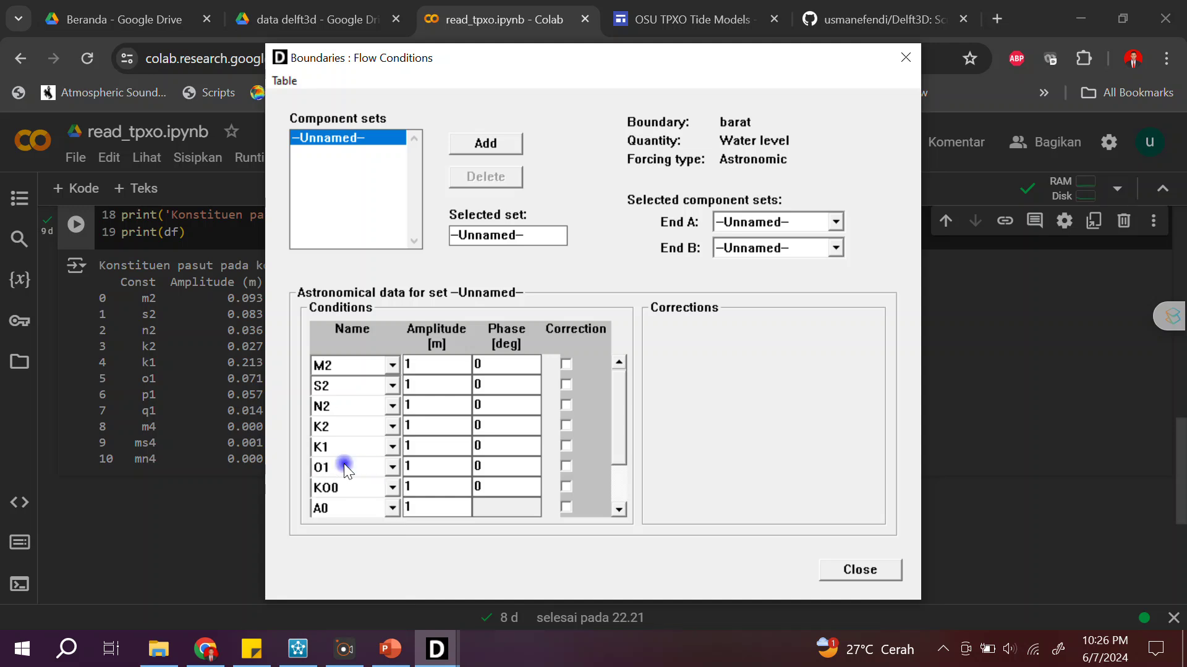
- Set the seventh and eighth constituent names of the barat boundary to P1 and Q1
{"action": "left_click", "coordinate": [325, 492]}
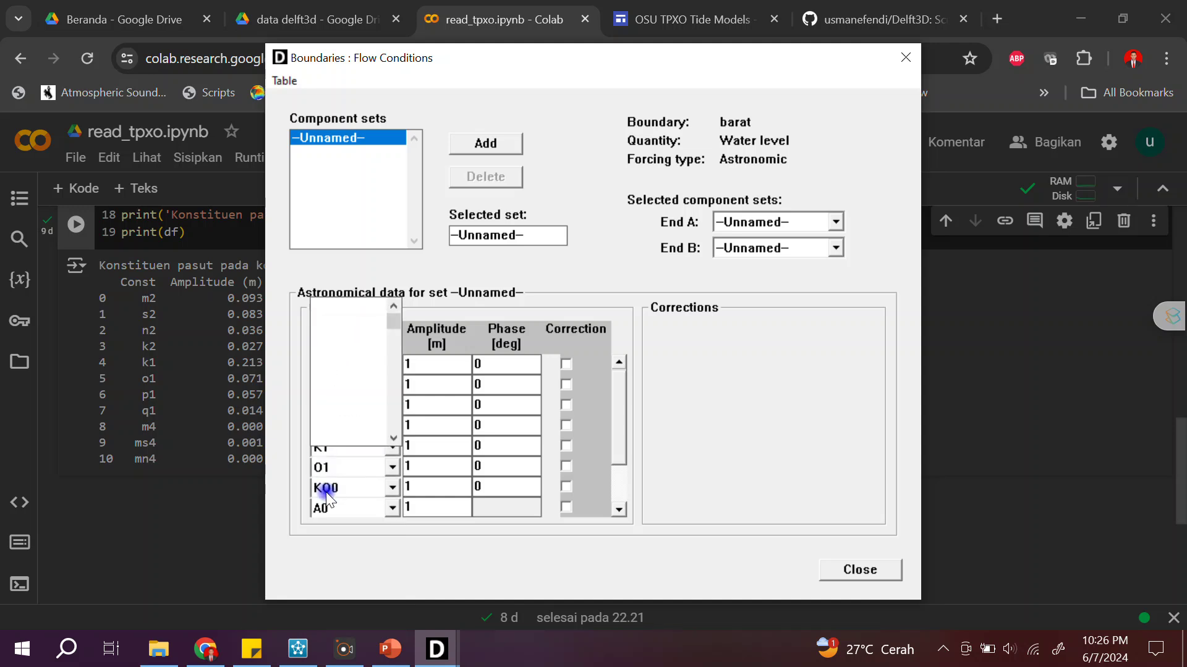
{"action": "key", "text": "p"}
{"action": "key", "text": "Return"}
{"action": "key", "text": "Tab"}
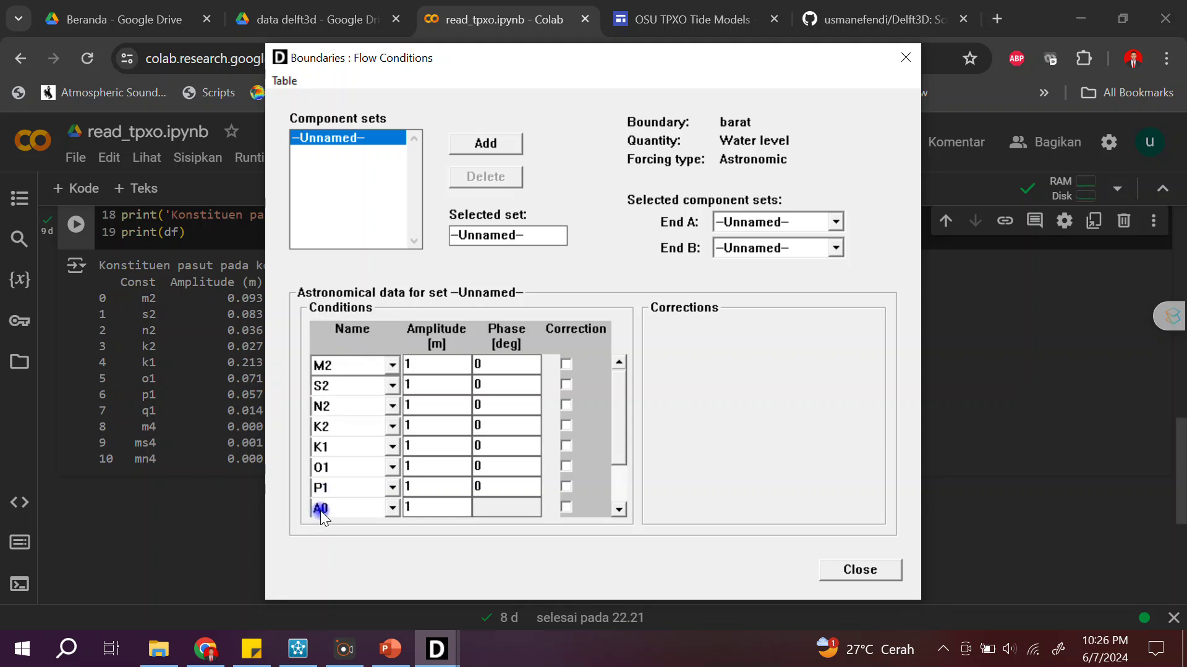
{"action": "left_click", "coordinate": [321, 509]}
{"action": "key", "text": "q"}
{"action": "key", "text": "Return"}
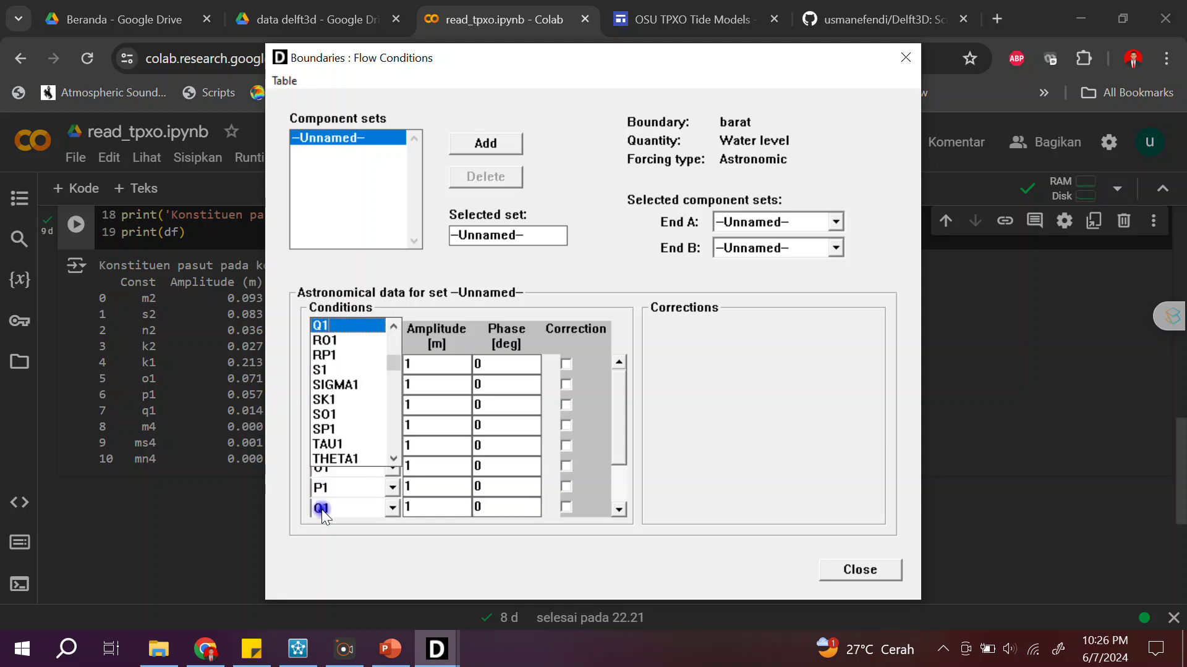
{"action": "key", "text": "Tab"}
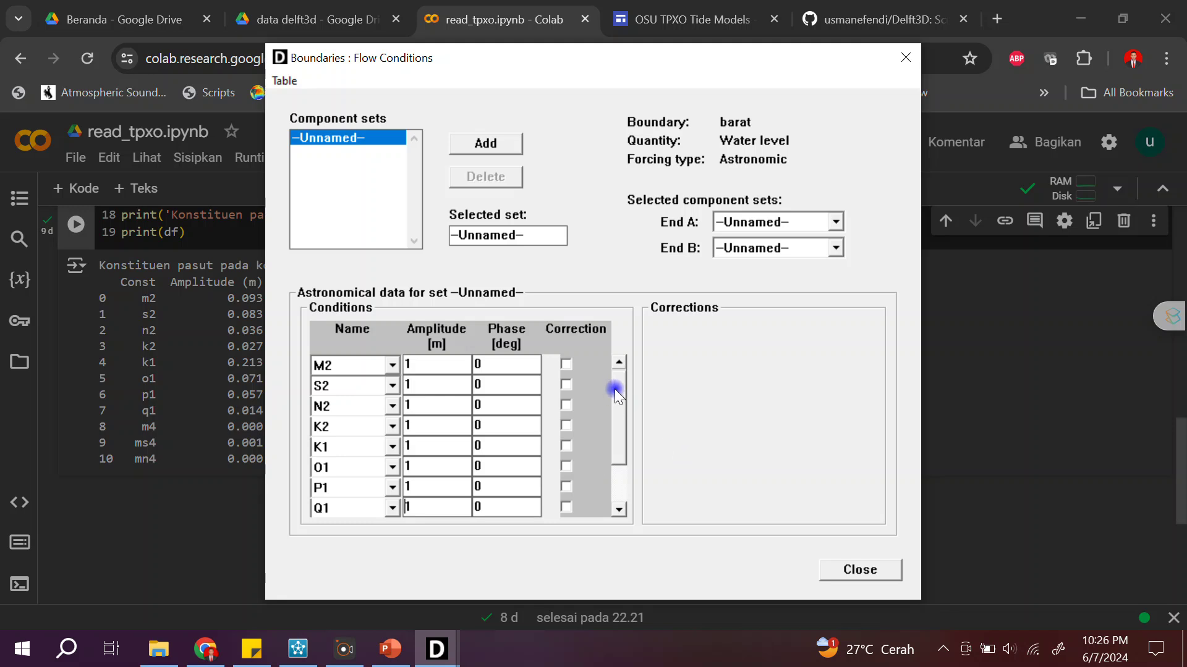
- Set the ninth constituent name of the barat boundary to M4
{"action": "left_click", "coordinate": [619, 509]}
{"action": "left_click", "coordinate": [619, 509]}
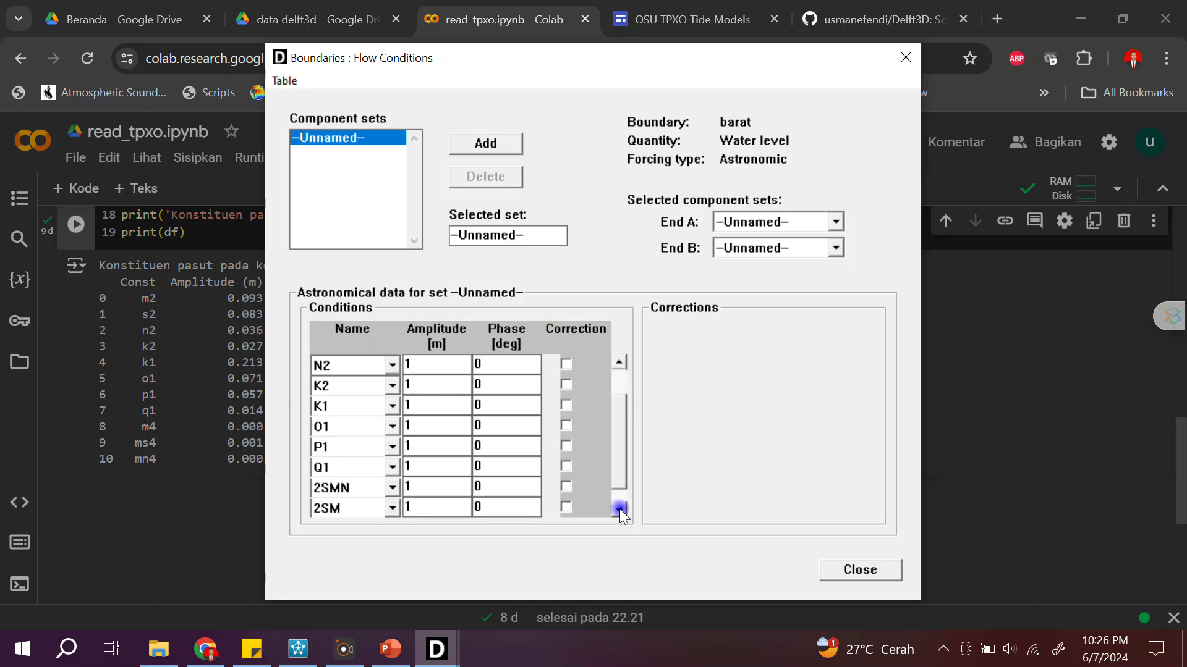
{"action": "left_click", "coordinate": [619, 509]}
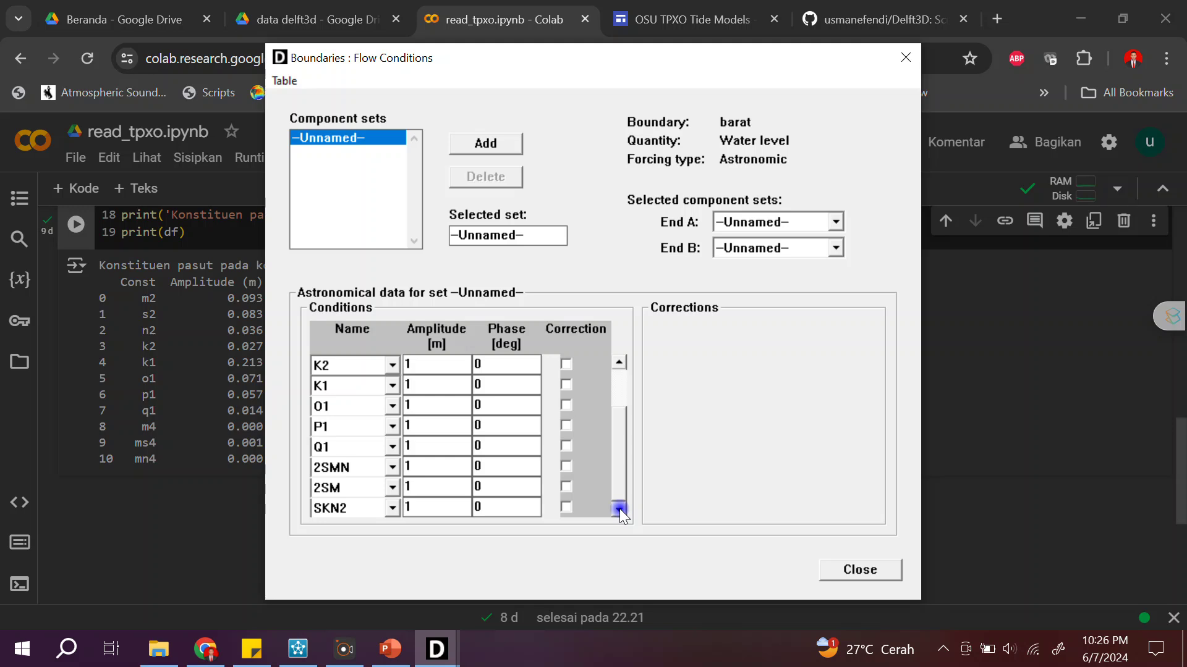
{"action": "left_click", "coordinate": [338, 472]}
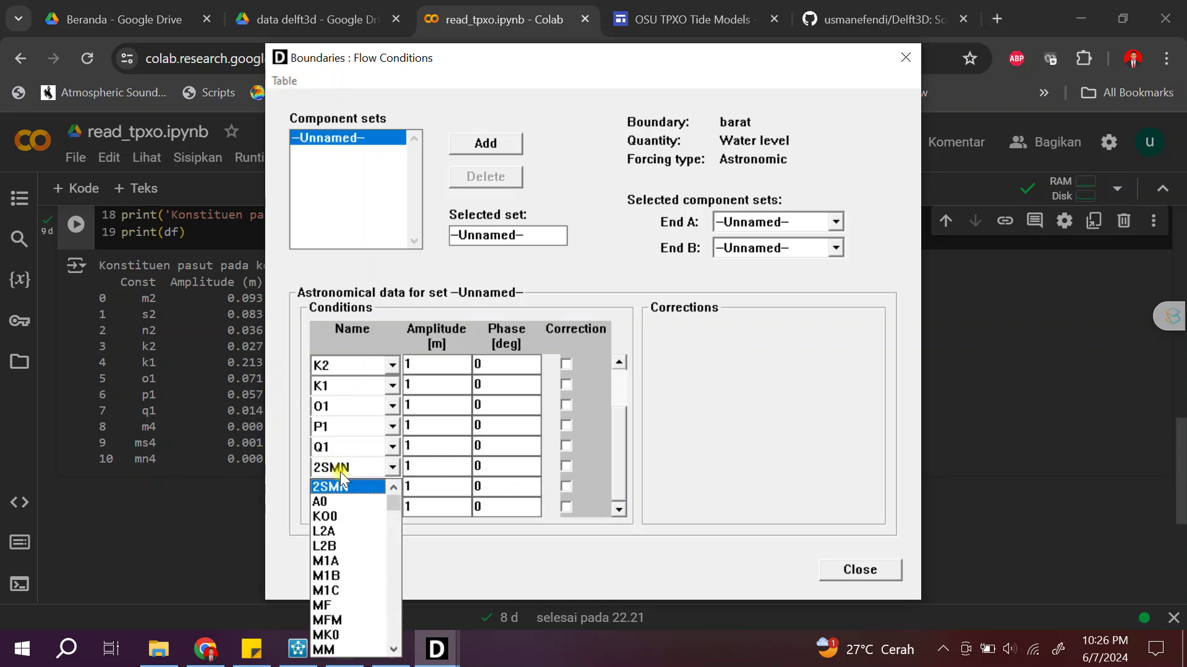
{"action": "key", "text": "m"}
{"action": "key", "text": "4"}
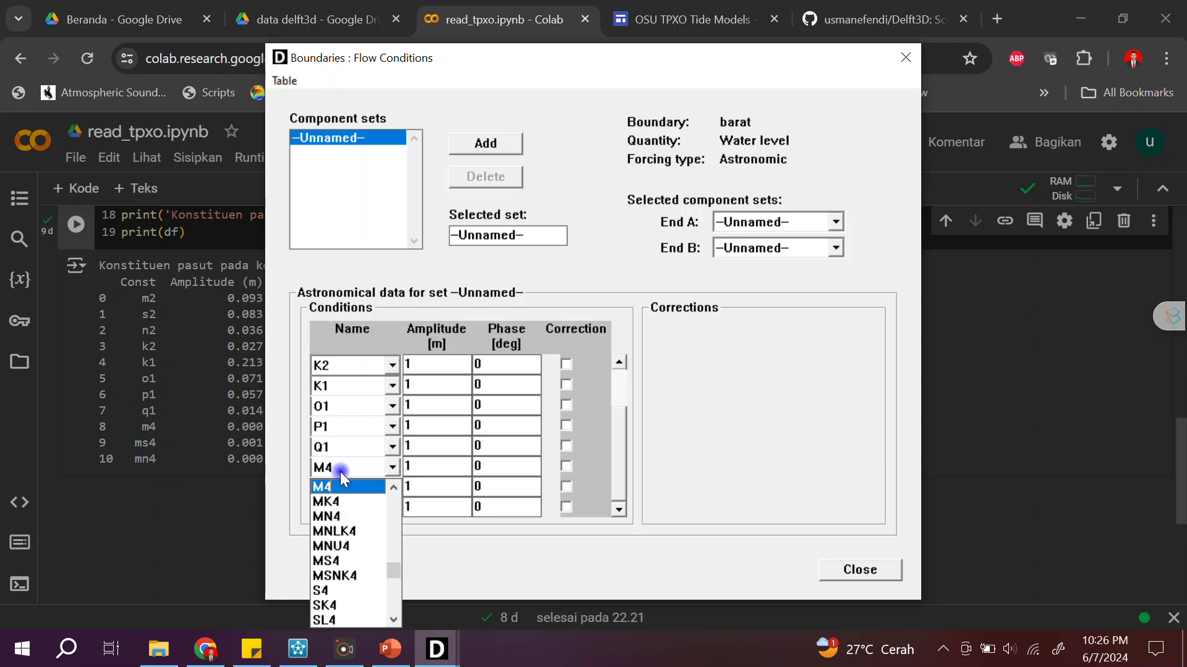
{"action": "key", "text": "Tab"}
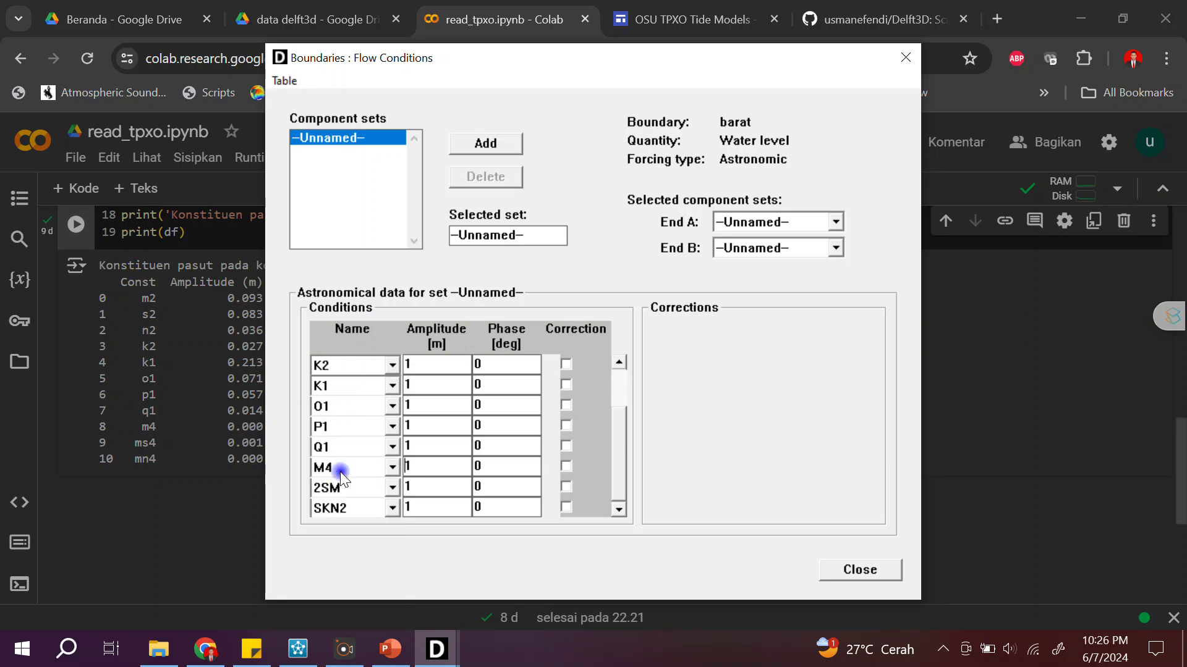
- Set the last two constituent names of the barat boundary to MS4 and MN4
{"action": "left_click", "coordinate": [333, 489]}
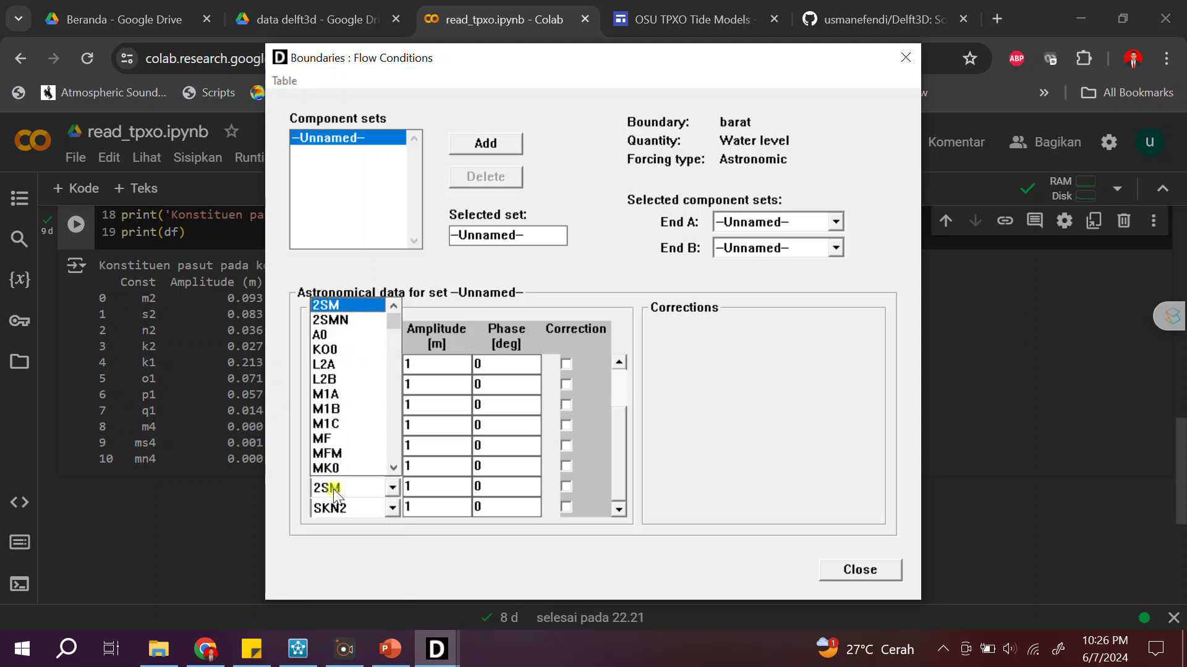
{"action": "key", "text": "m"}
{"action": "key", "text": "s"}
{"action": "key", "text": "4"}
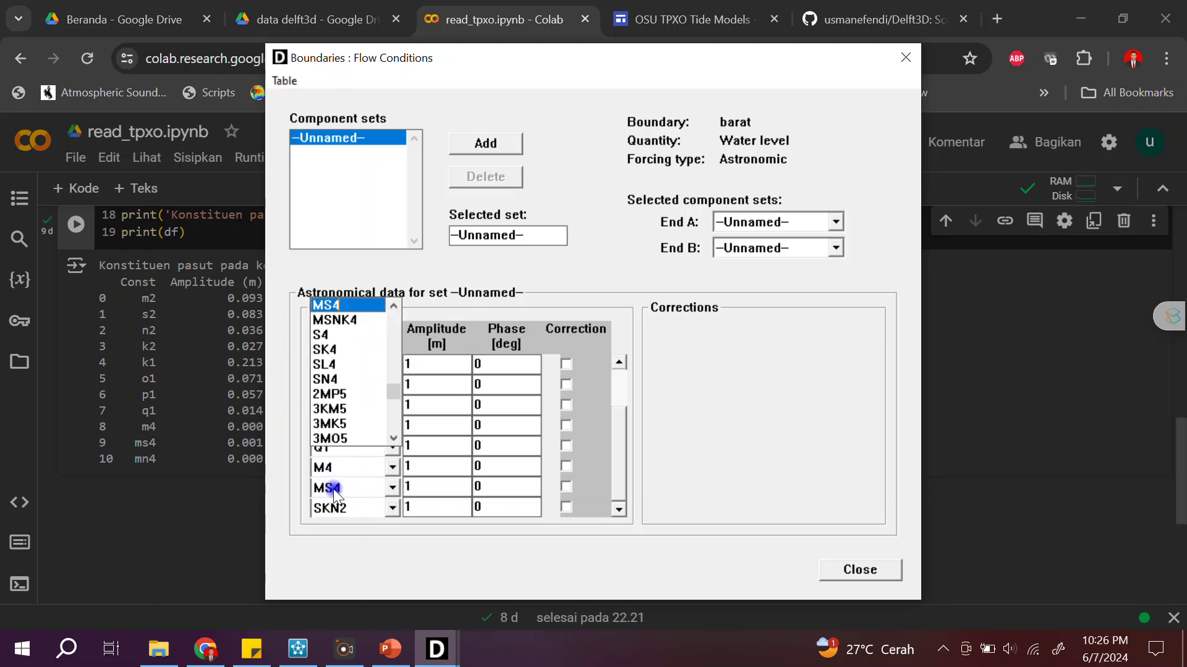
{"action": "key", "text": "Return"}
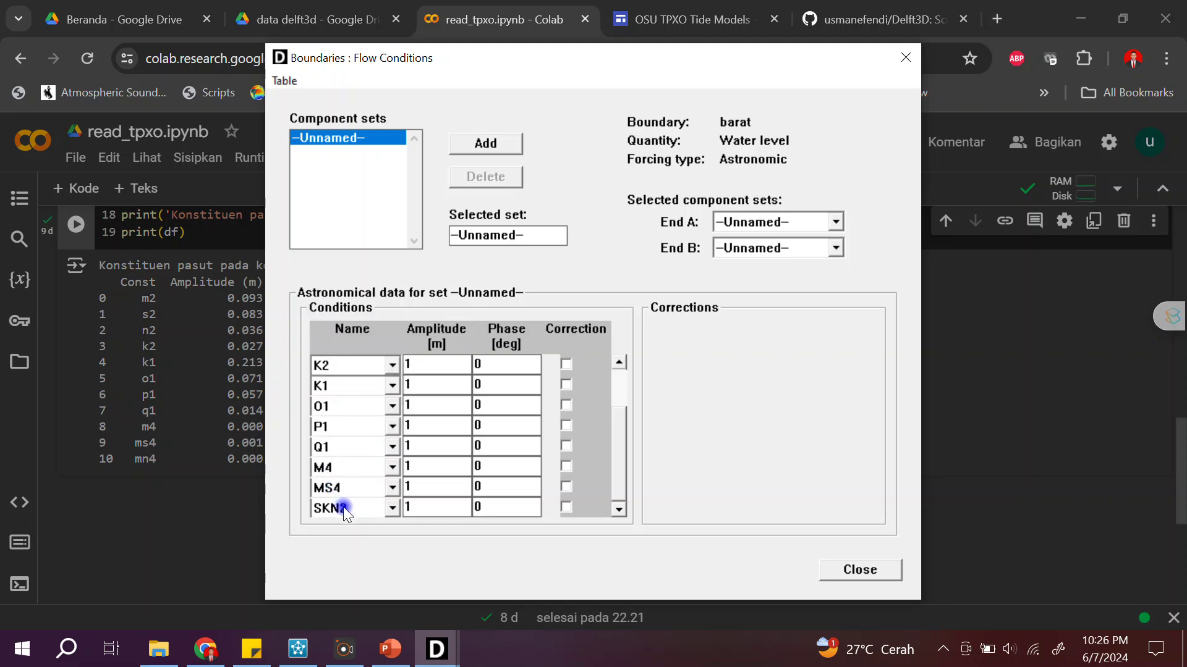
{"action": "left_click", "coordinate": [343, 507]}
{"action": "key", "text": "m"}
{"action": "key", "text": "n"}
{"action": "key", "text": "4"}
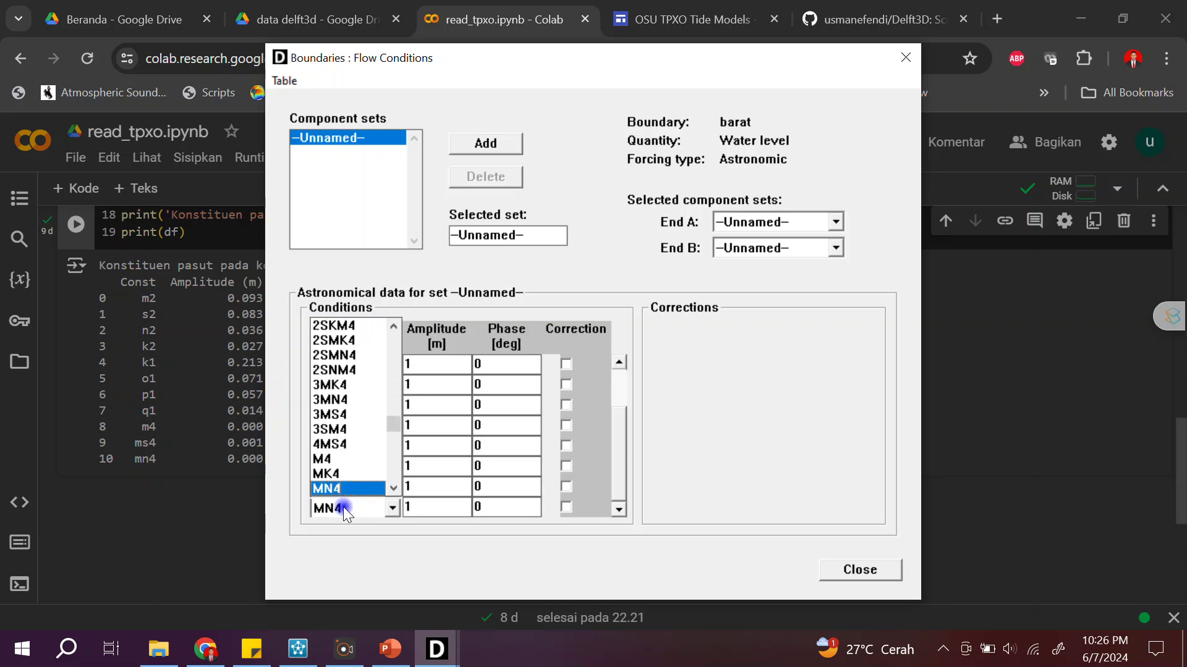
{"action": "key", "text": "Tab"}
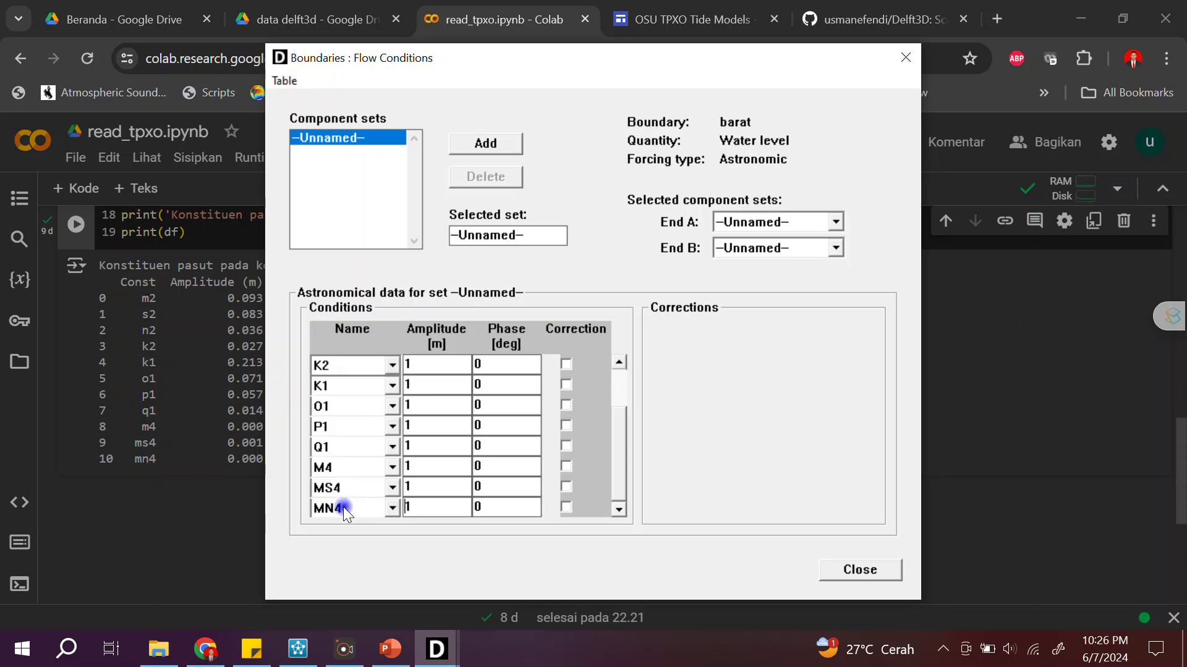
- Rename the barat boundary's unnamed component set as 1
{"action": "left_click_drag", "start_coordinate": [530, 233], "coordinate": [369, 233]}
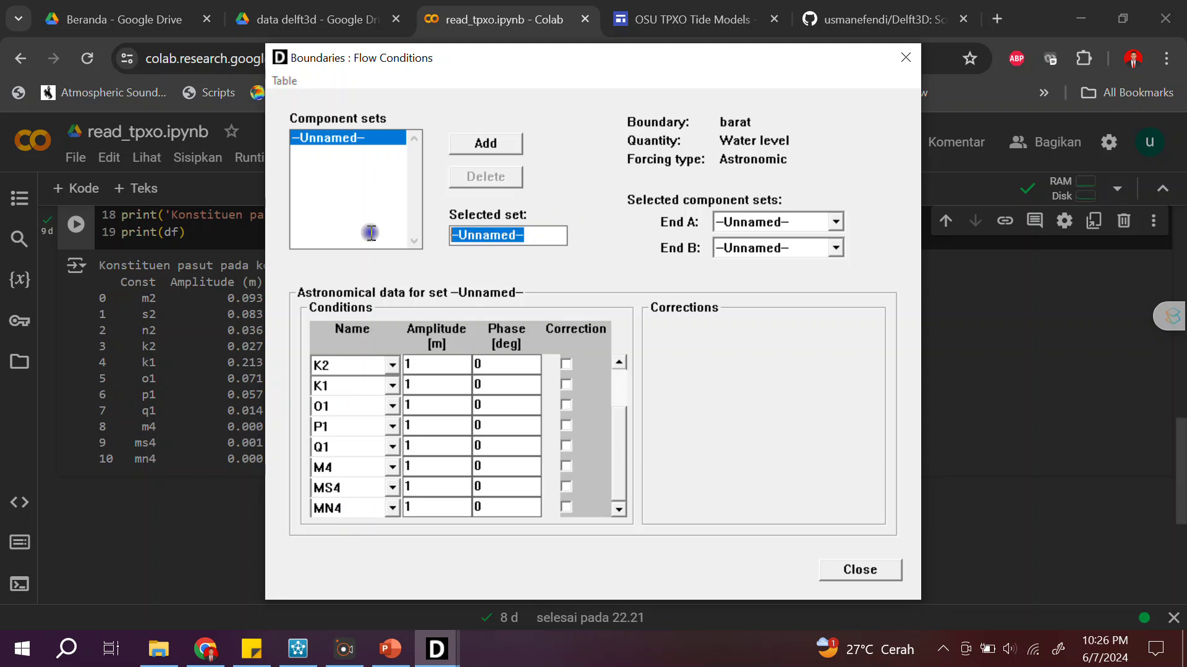
{"action": "type", "text": "1"}
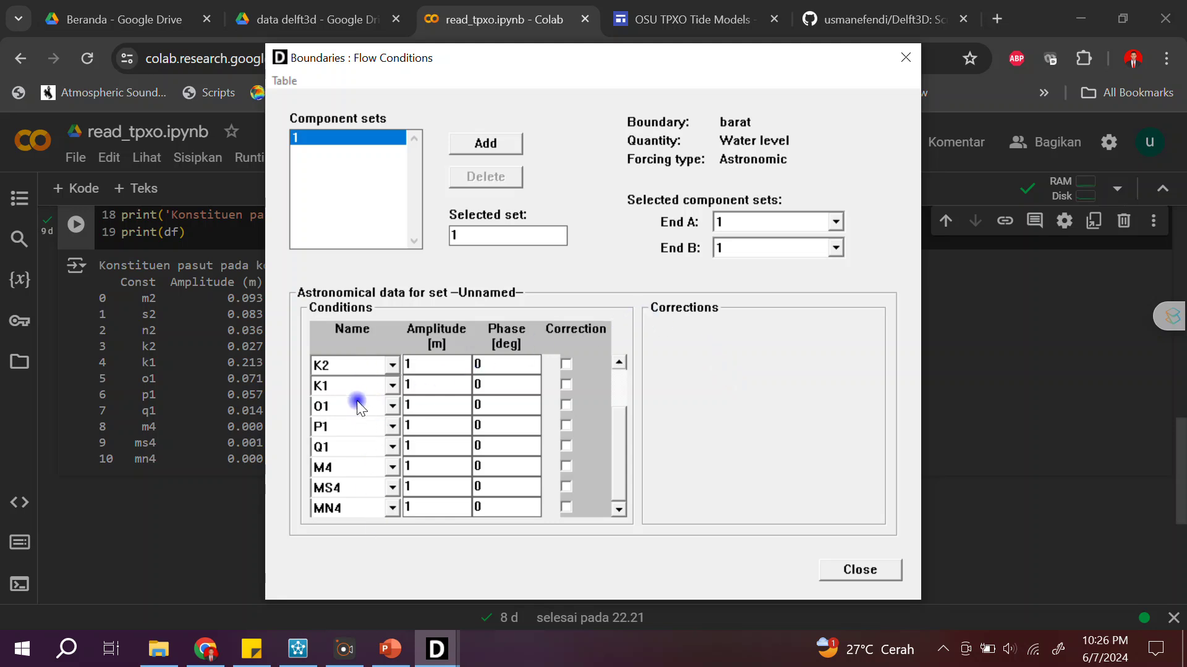
{"action": "left_click_drag", "start_coordinate": [626, 457], "coordinate": [626, 422]}
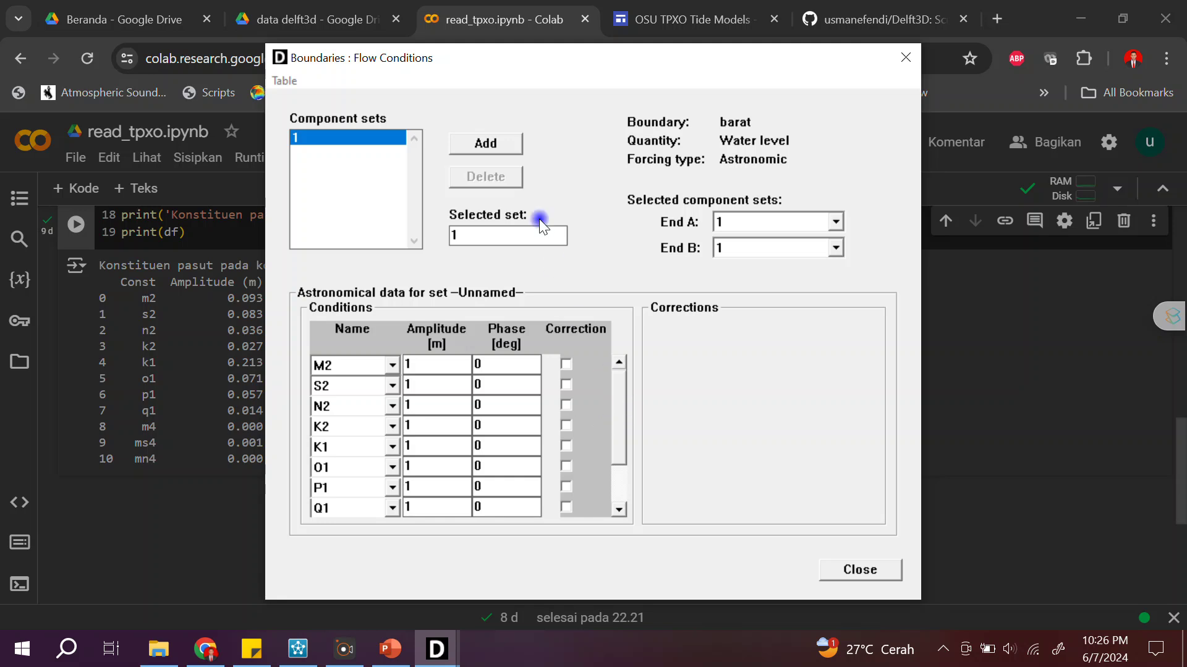
- Add a second component set with the same constituents and reselect set 1
{"action": "left_click", "coordinate": [509, 146]}
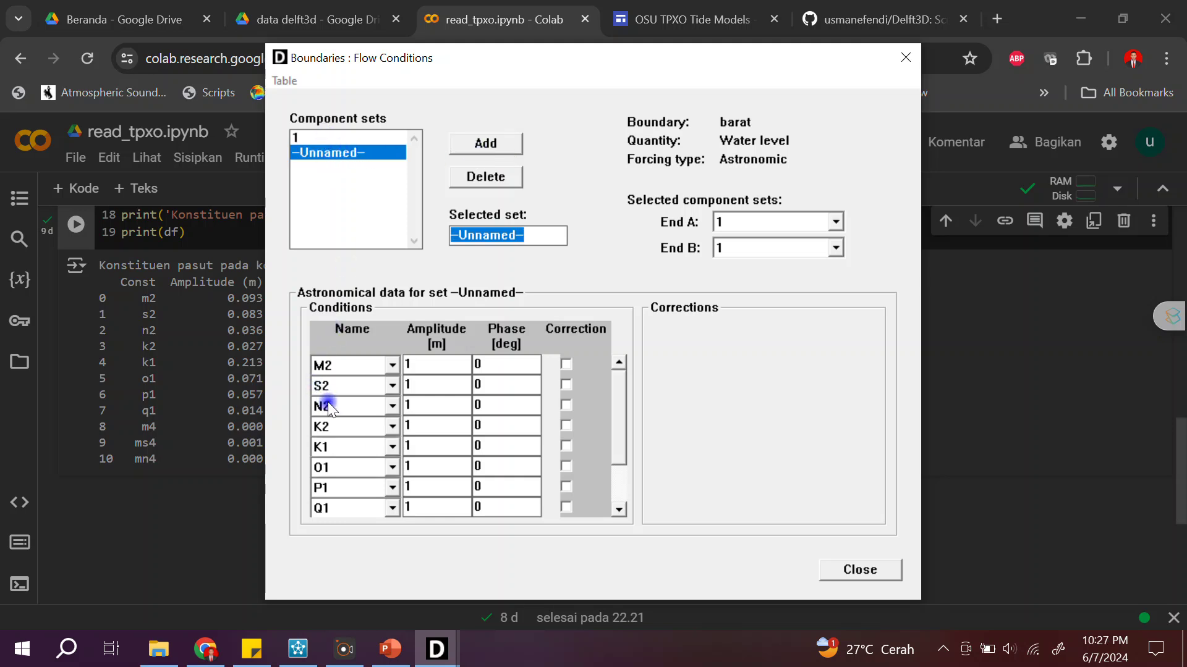
{"action": "left_click", "coordinate": [324, 136]}
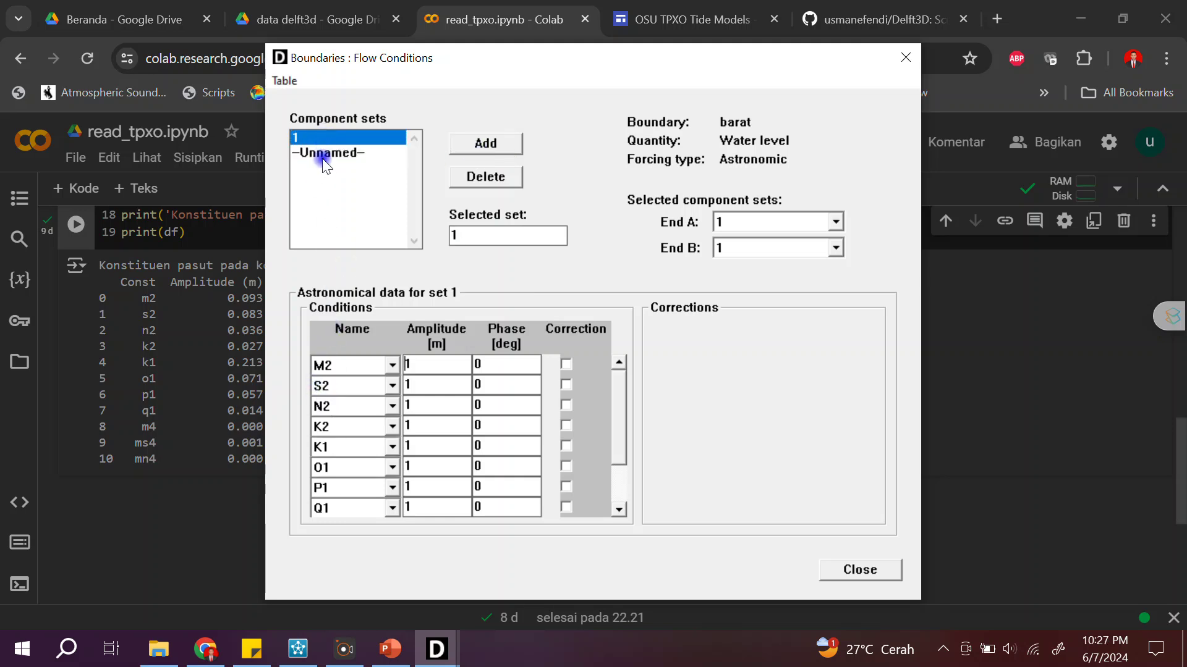
{"action": "left_click", "coordinate": [321, 158]}
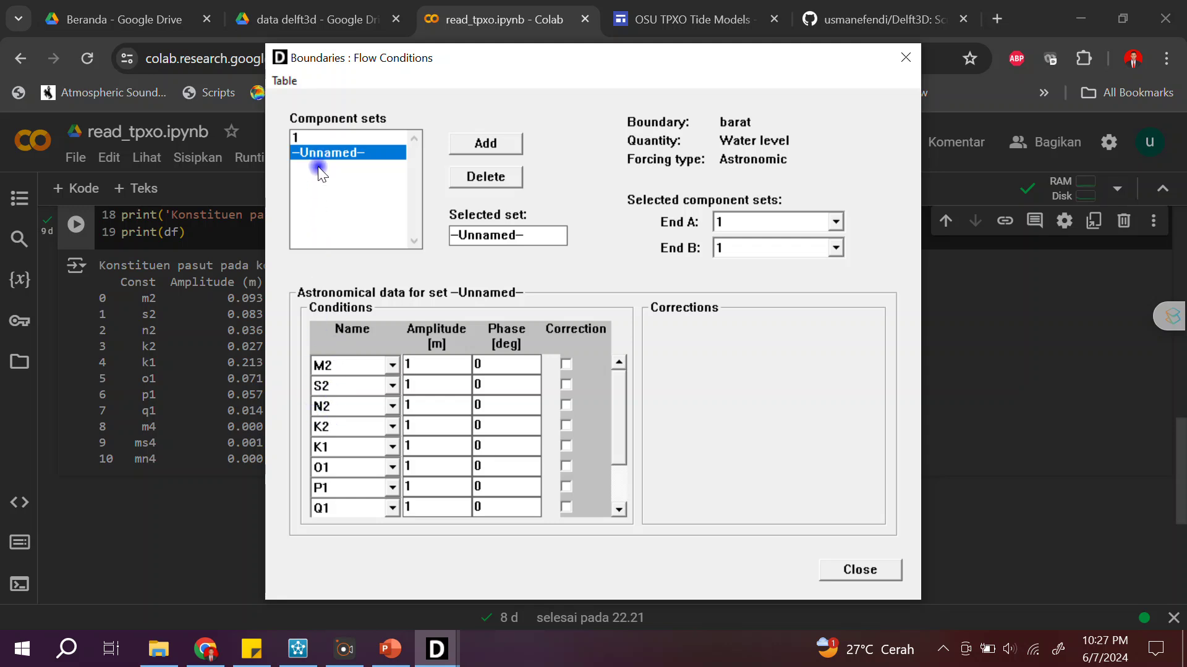
{"action": "left_click", "coordinate": [323, 133]}
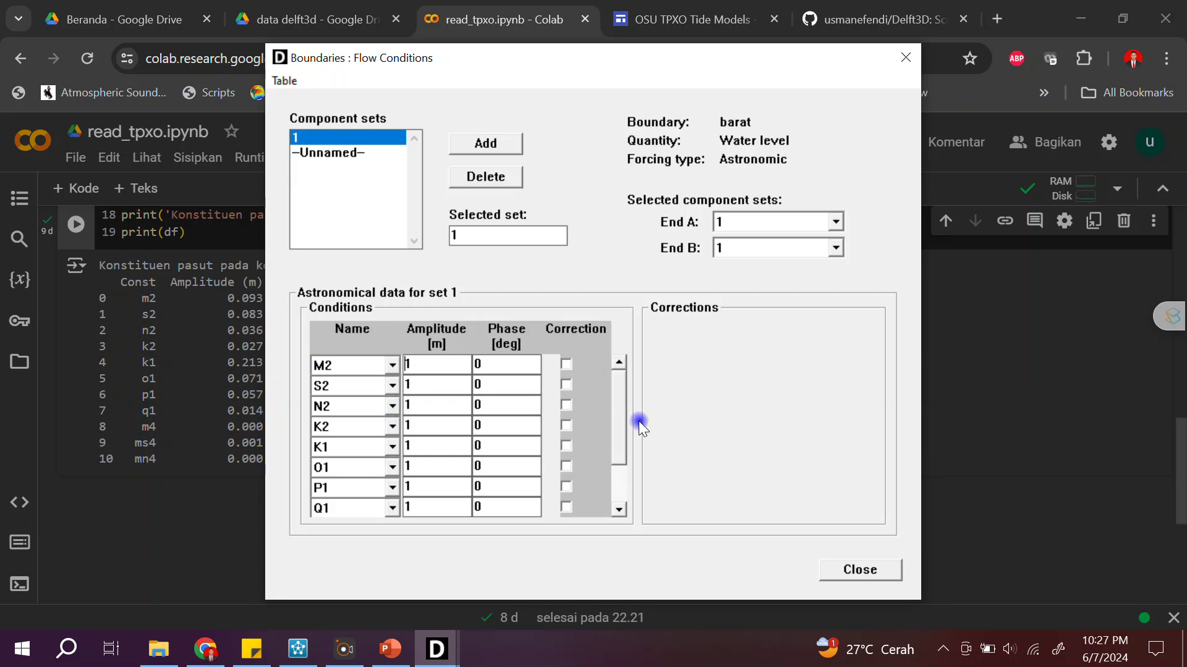
{"action": "mouse_move", "coordinate": [621, 423]}
{"action": "left_mouse_down"}
{"action": "mouse_move", "coordinate": [607, 474]}
{"action": "mouse_move", "coordinate": [634, 424]}
{"action": "left_mouse_up"}
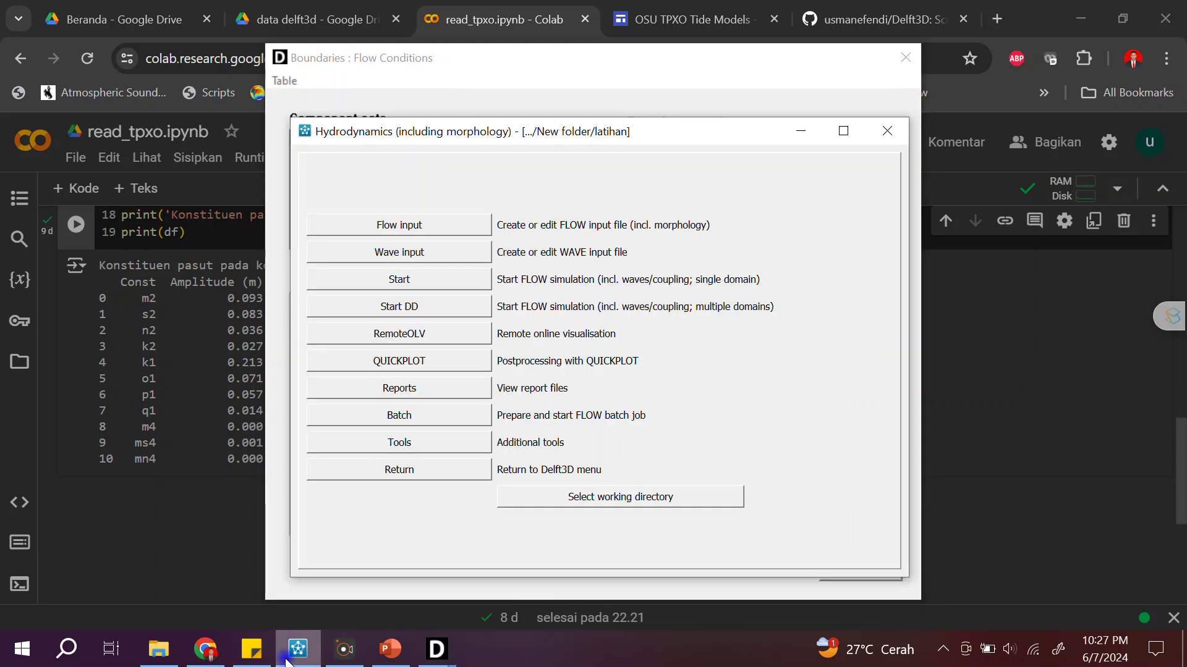
- Check the barat boundary's location on the grid in the Visualisation Area and return to the flow conditions
{"action": "mouse_move", "coordinate": [436, 649]}
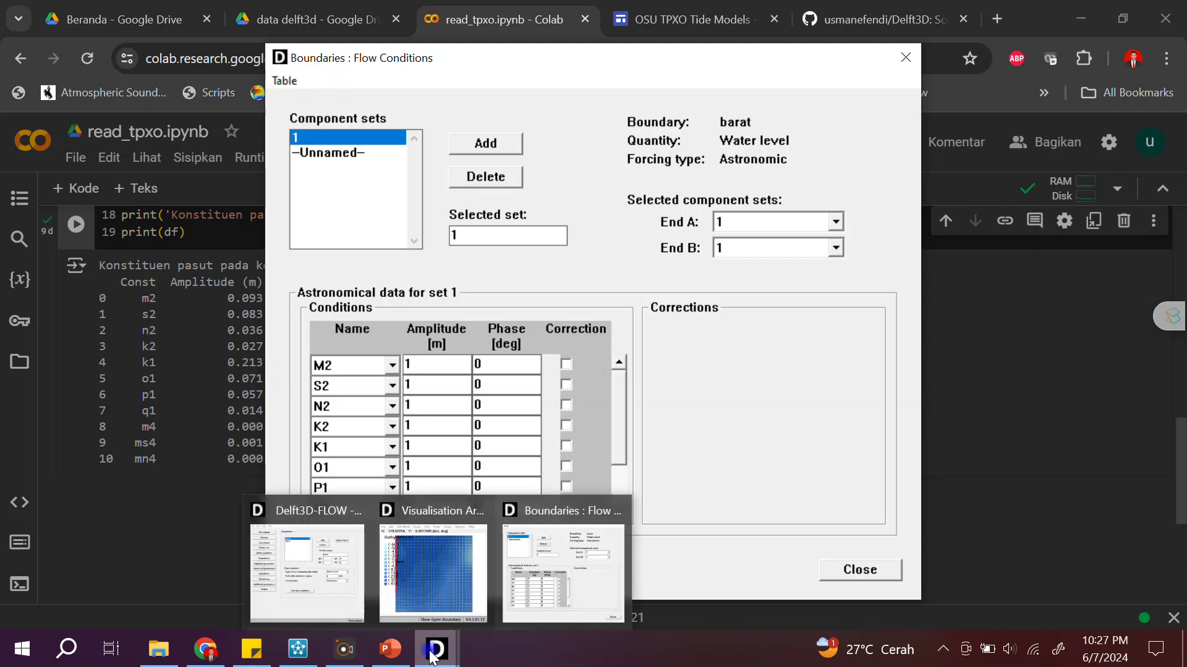
{"action": "left_click", "coordinate": [432, 556]}
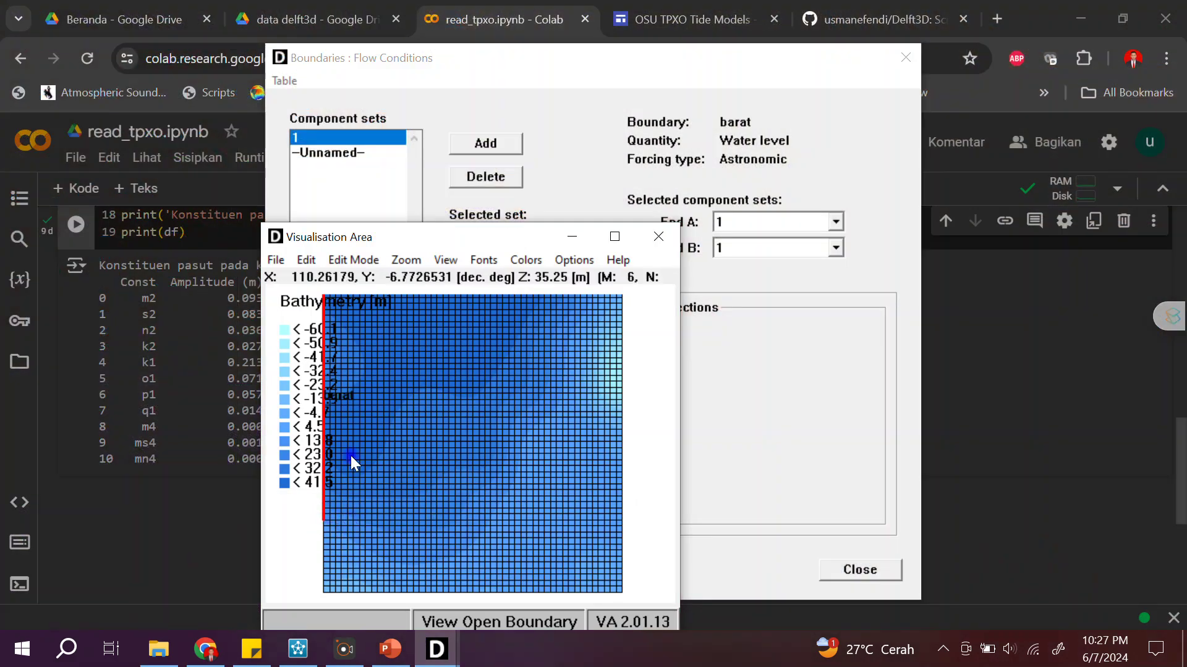
{"action": "left_click", "coordinate": [493, 87]}
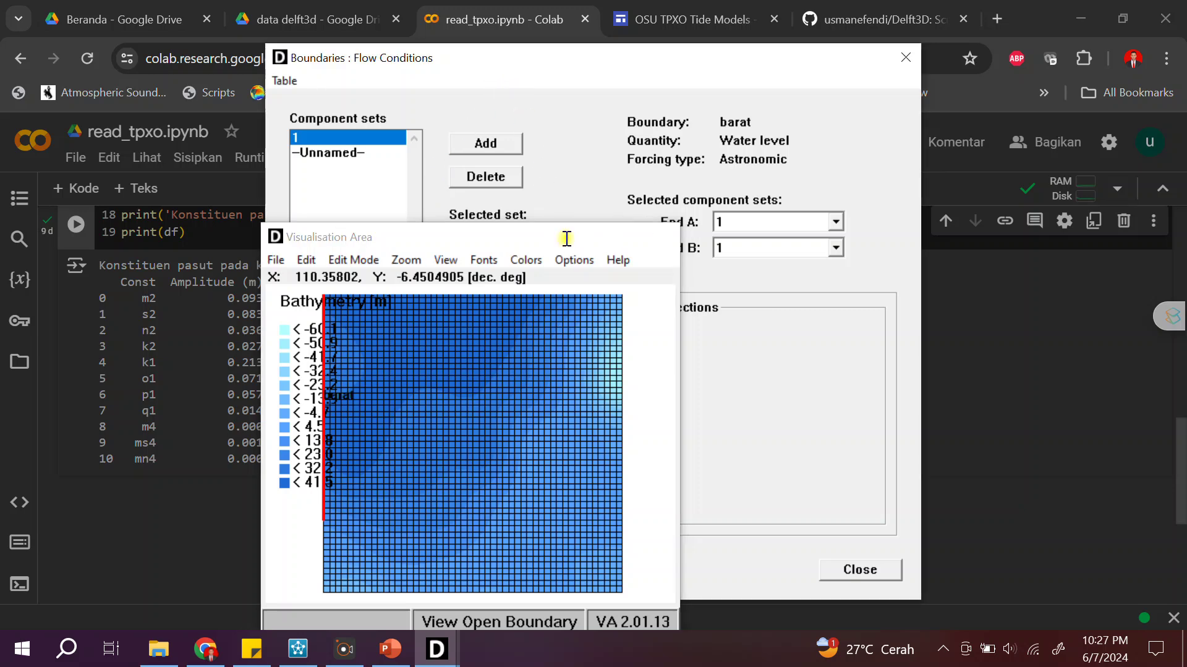
{"action": "left_click", "coordinate": [568, 238]}
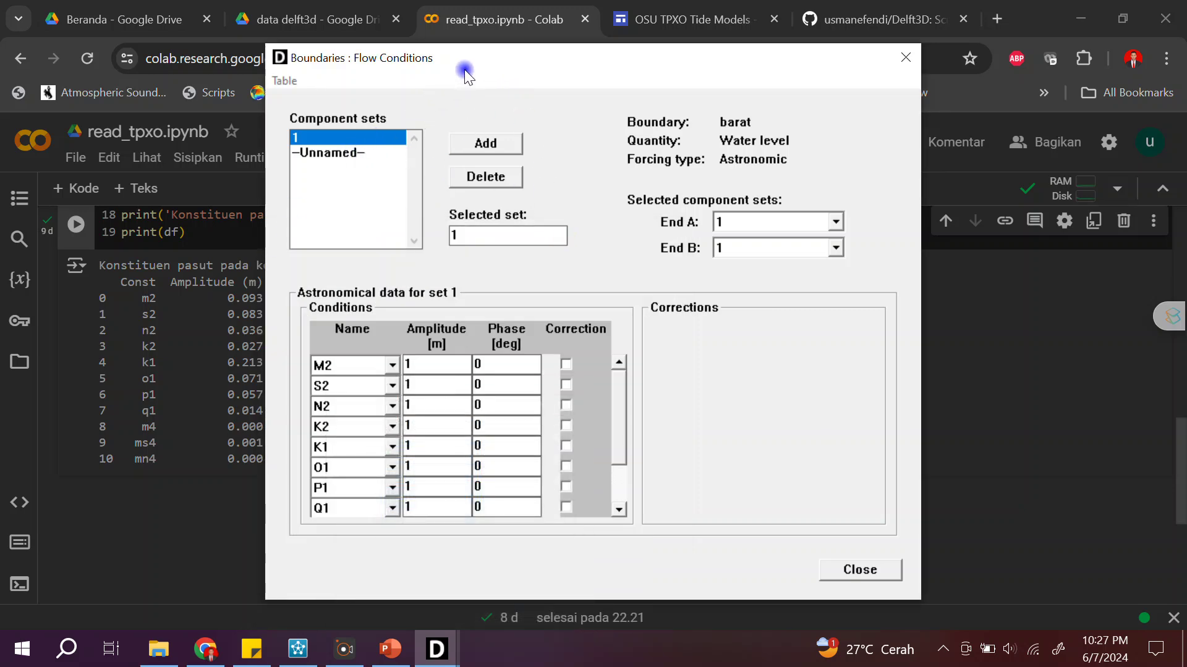
- Arrange the Colab notebook and the Flow Conditions window side by side, keeping the TPXO constituent table and the conditions table in view
{"action": "left_click_drag", "start_coordinate": [465, 69], "coordinate": [568, 92]}
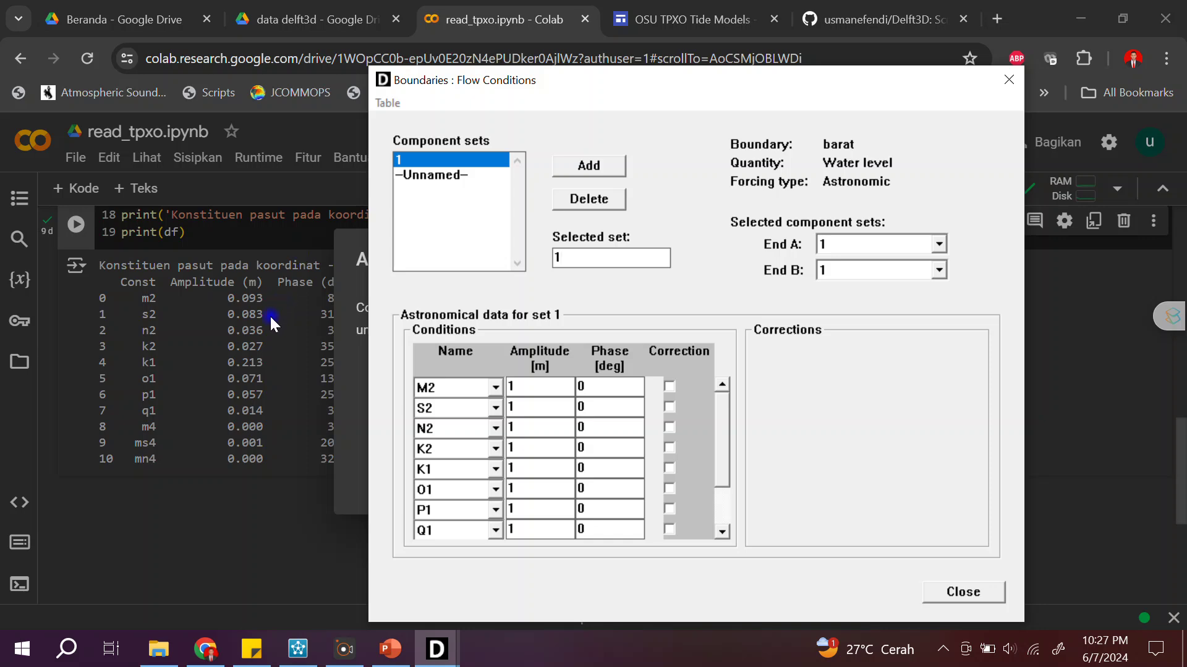
{"action": "left_click", "coordinate": [231, 528]}
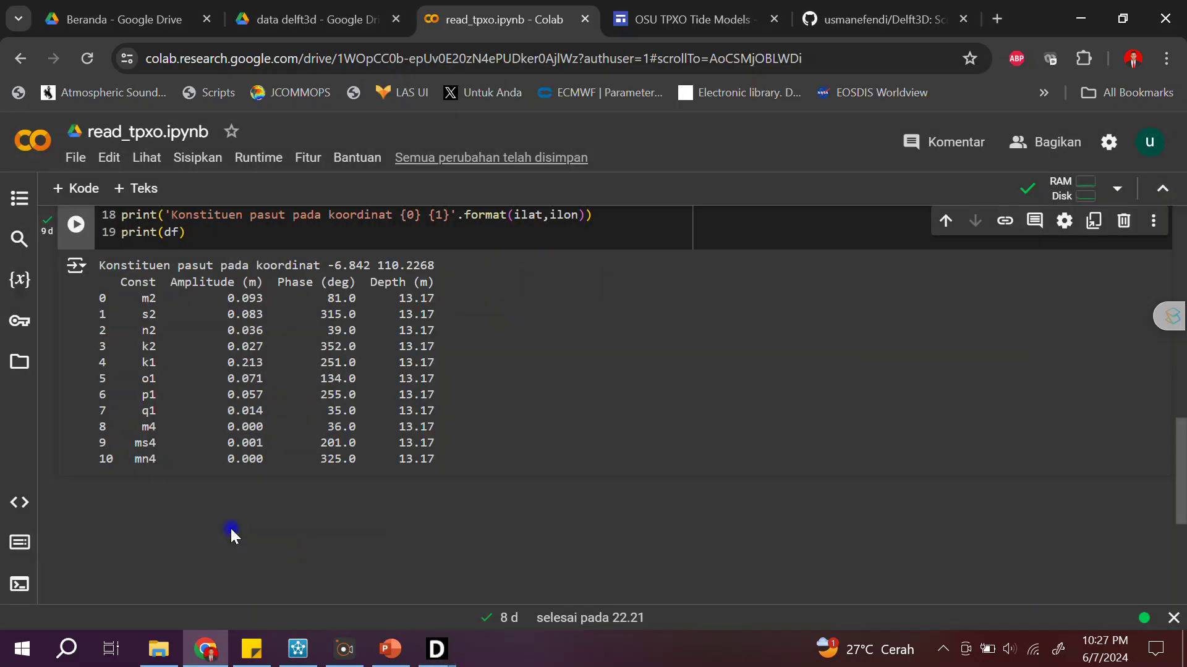
{"action": "key", "text": "super+Left"}
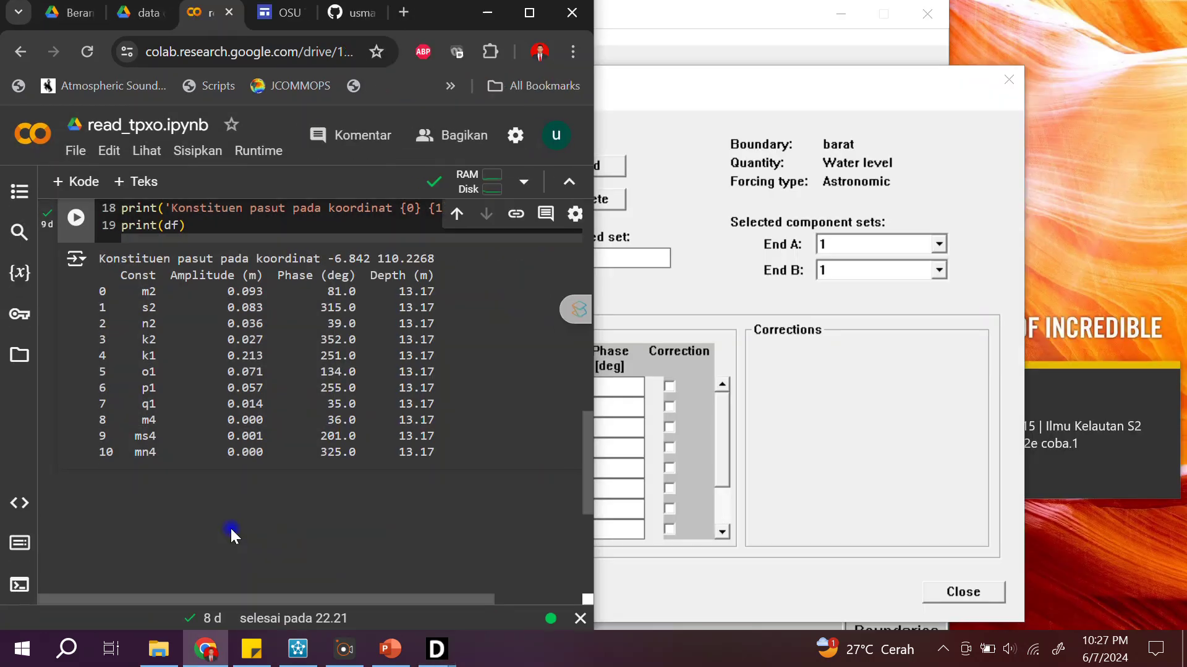
{"action": "left_click", "coordinate": [717, 88]}
{"action": "left_click_drag", "start_coordinate": [717, 88], "coordinate": [795, 79]}
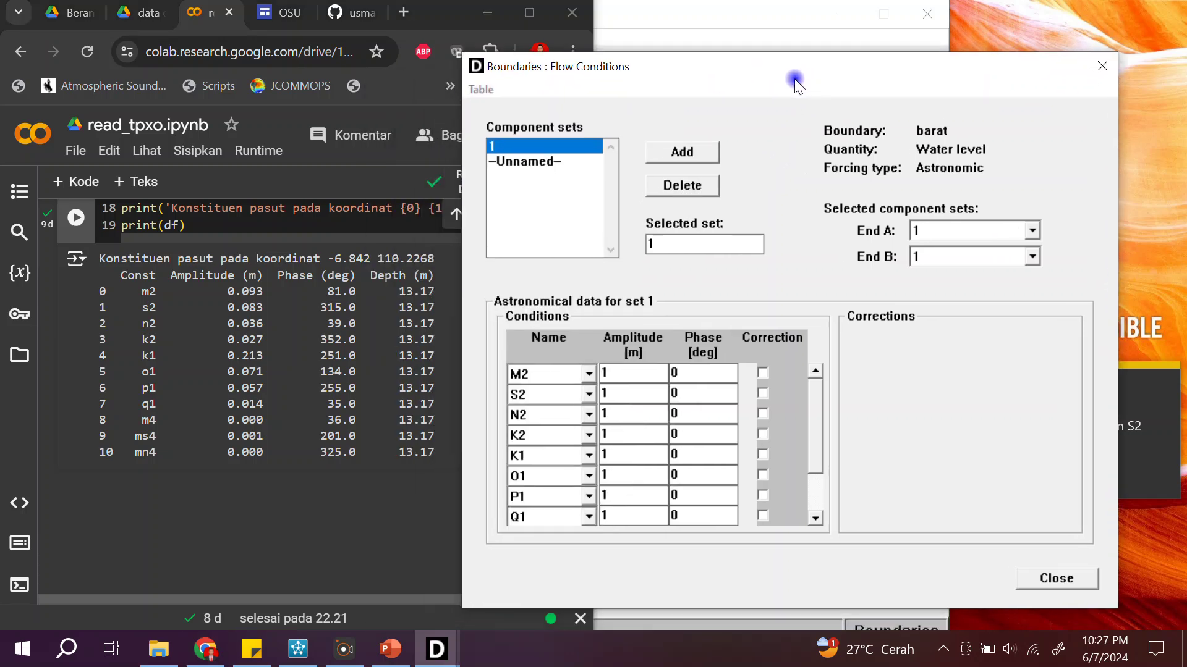
- Enter M2's amplitude 0.093 m and phase 81.0 degrees from the notebook table into component set 1
{"action": "left_click", "coordinate": [262, 292]}
{"action": "left_click_drag", "start_coordinate": [262, 292], "coordinate": [232, 296]}
{"action": "key", "text": "ctrl+c"}
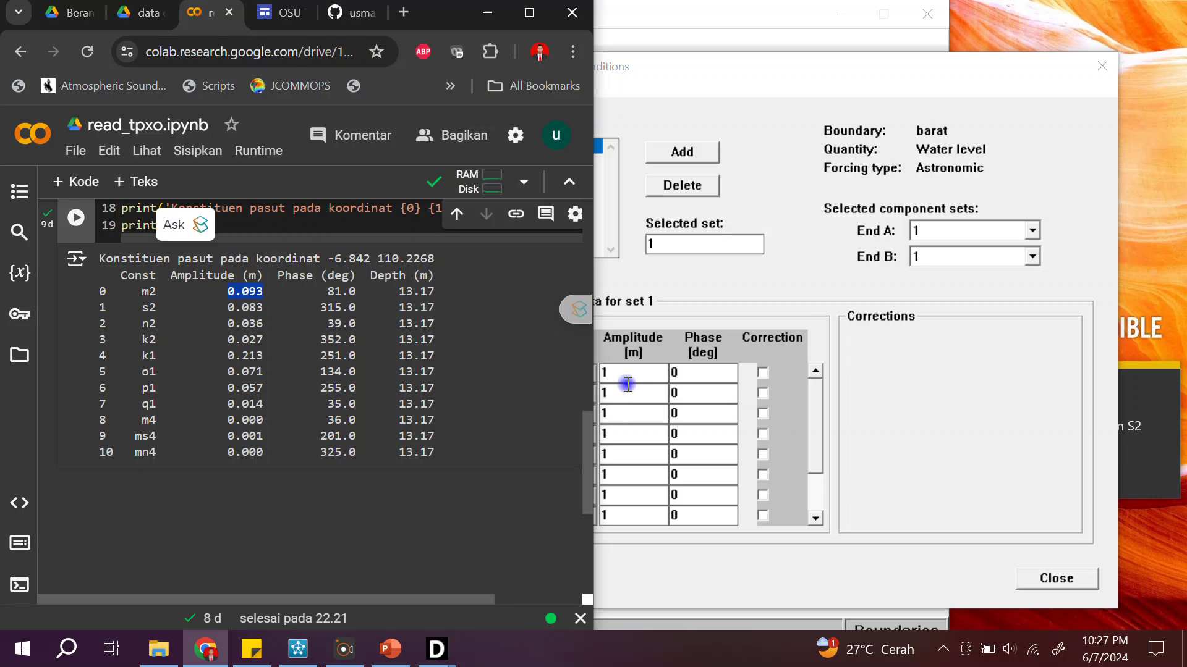
{"action": "left_click", "coordinate": [621, 373]}
{"action": "key", "text": "ctrl+v"}
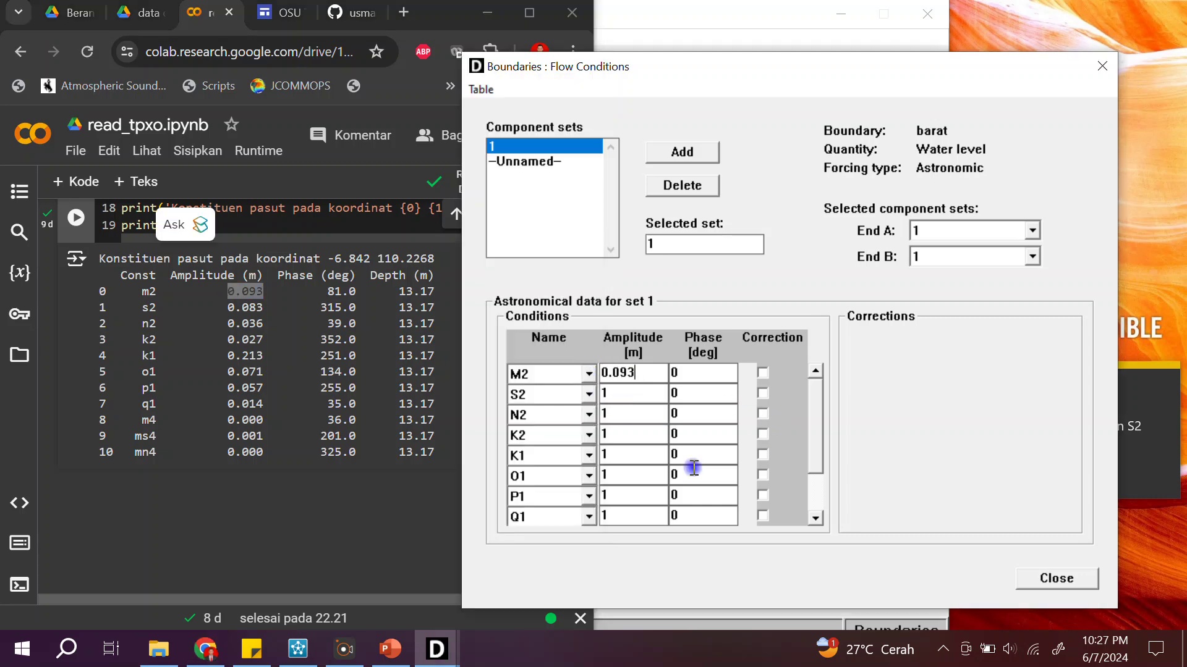
{"action": "left_click_drag", "start_coordinate": [327, 295], "coordinate": [357, 292]}
{"action": "key", "text": "ctrl+c"}
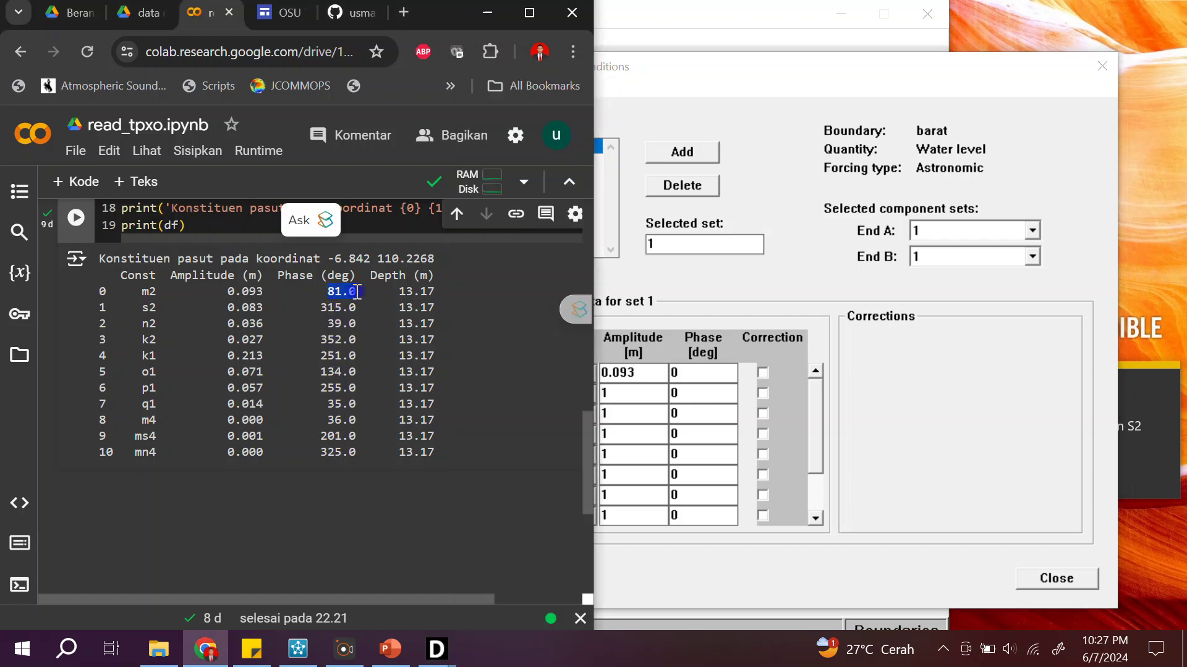
{"action": "left_click", "coordinate": [707, 374]}
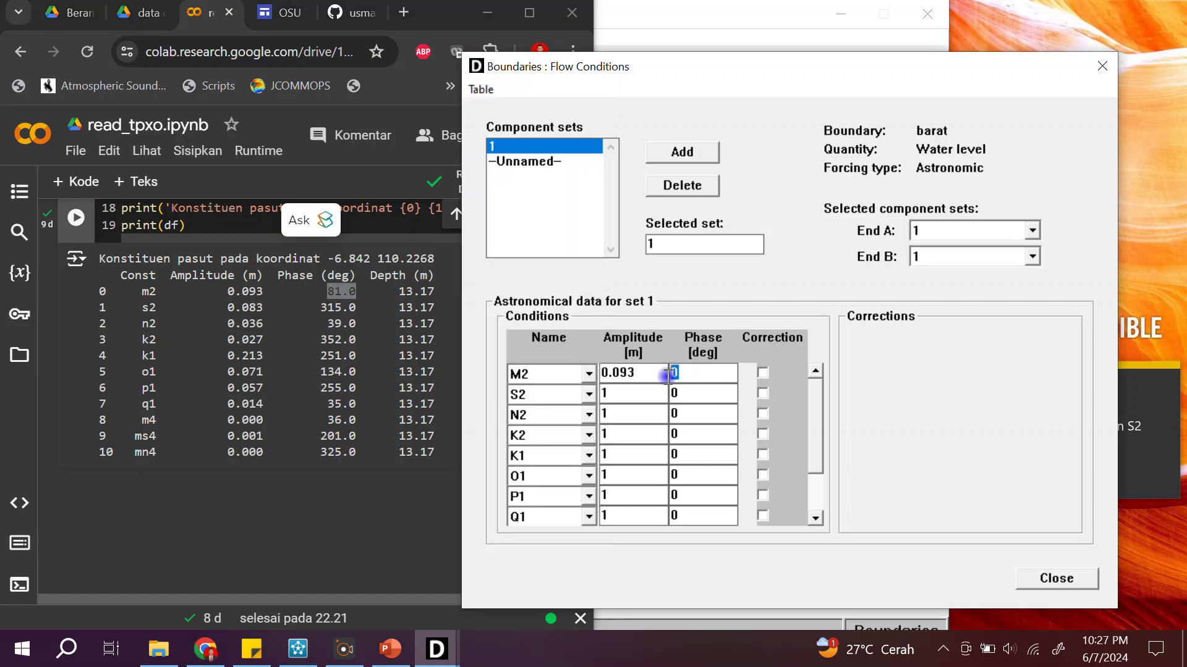
{"action": "key", "text": "ctrl+v"}
- Enter S2's amplitude 0.083 m and phase 315.0 degrees in set 1, and fill in the remaining constituents from the notebook table
{"action": "left_click", "coordinate": [253, 308]}
{"action": "double_click", "coordinate": [253, 307]}
{"action": "key", "text": "ctrl+c"}
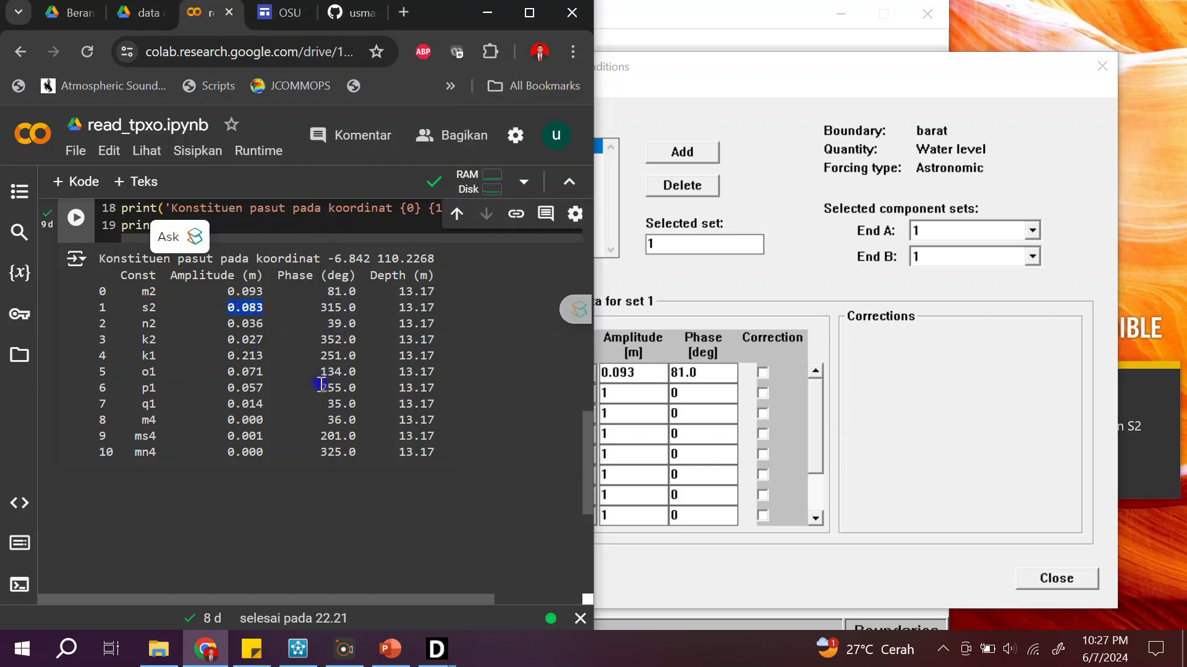
{"action": "left_click", "coordinate": [621, 385]}
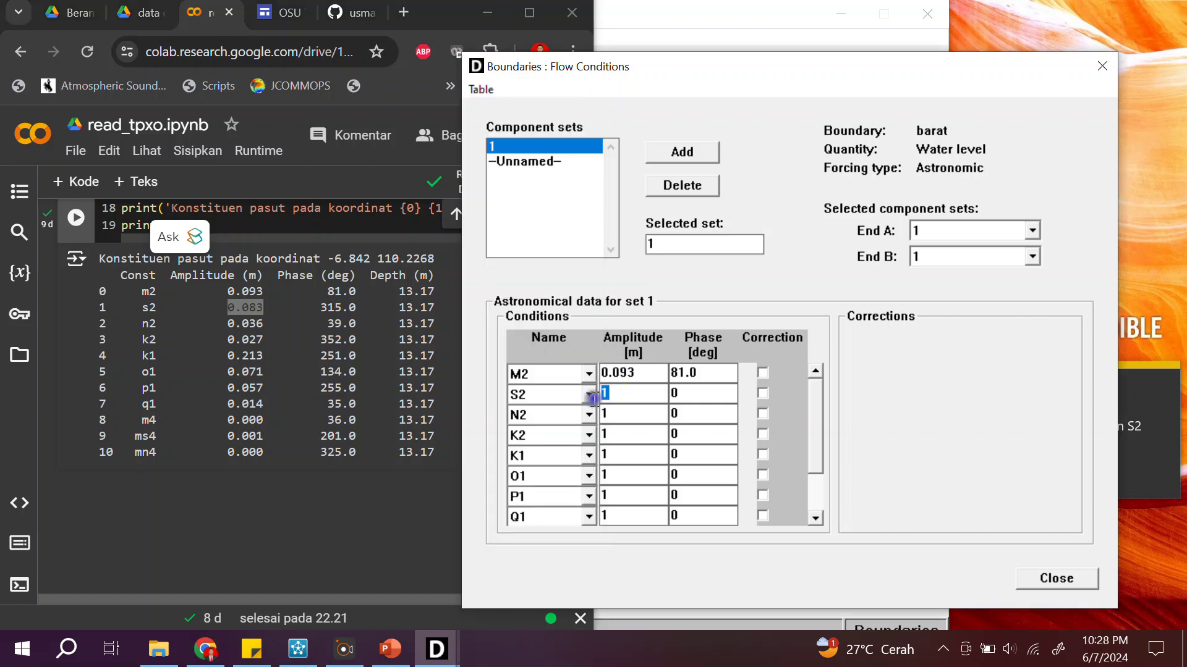
{"action": "key", "text": "ctrl+v"}
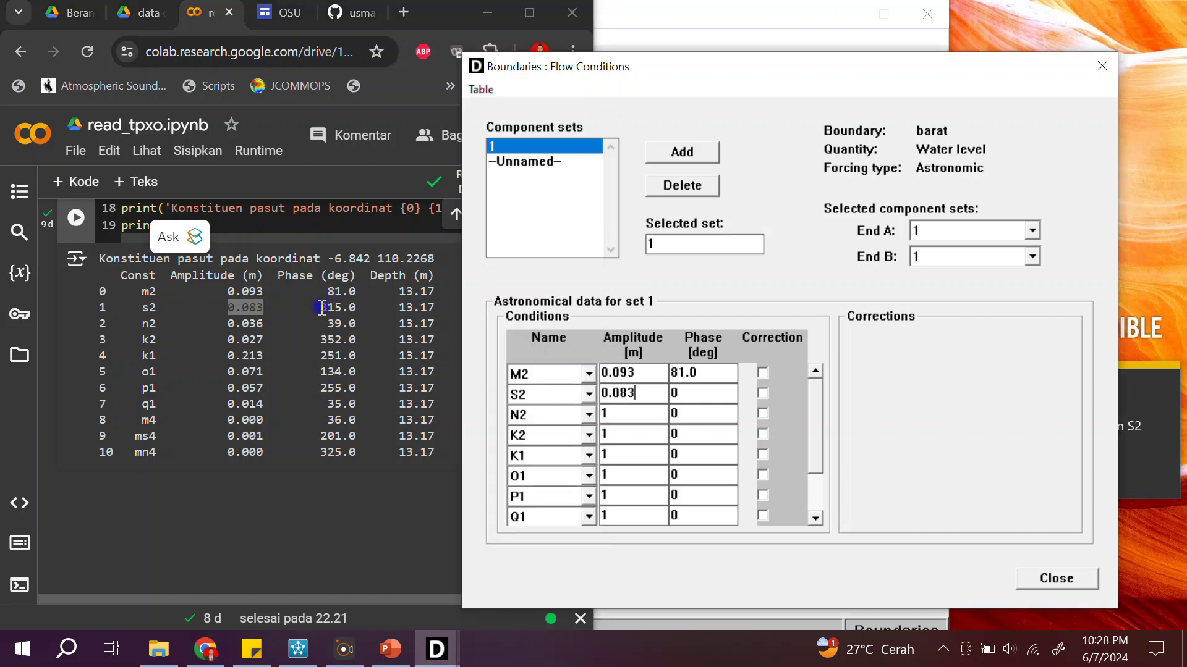
{"action": "left_click_drag", "start_coordinate": [319, 307], "coordinate": [354, 309]}
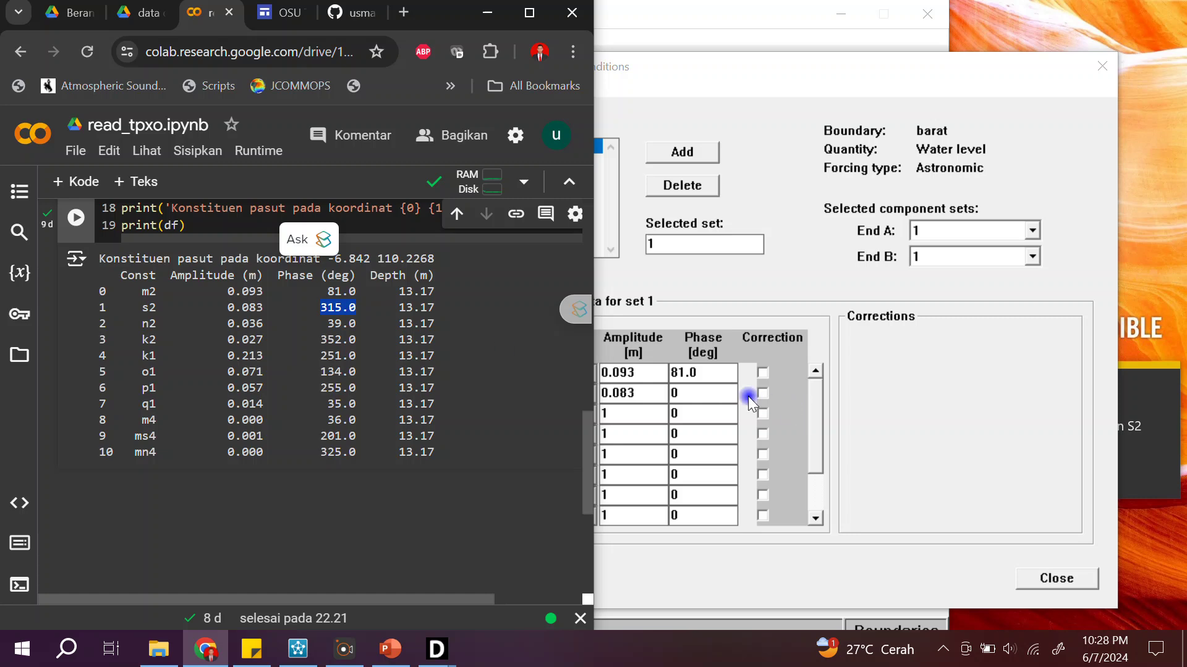
{"action": "left_click", "coordinate": [662, 393]}
{"action": "type", "text": "315.0"}
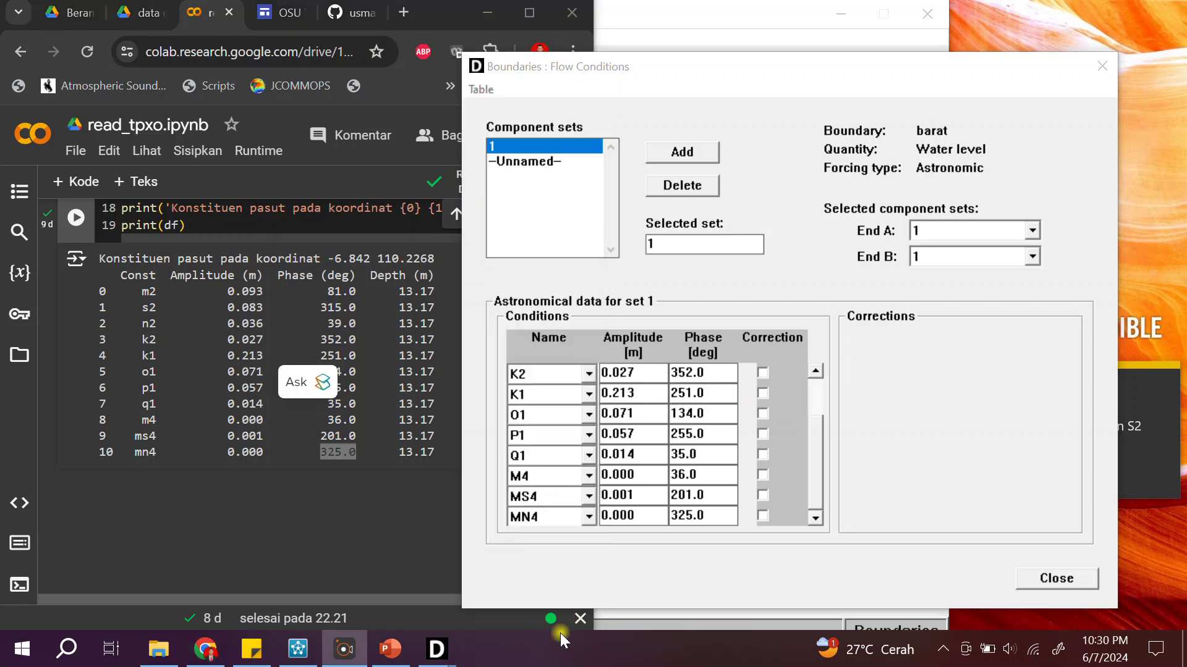
{"action": "left_click_drag", "start_coordinate": [810, 461], "coordinate": [813, 489]}
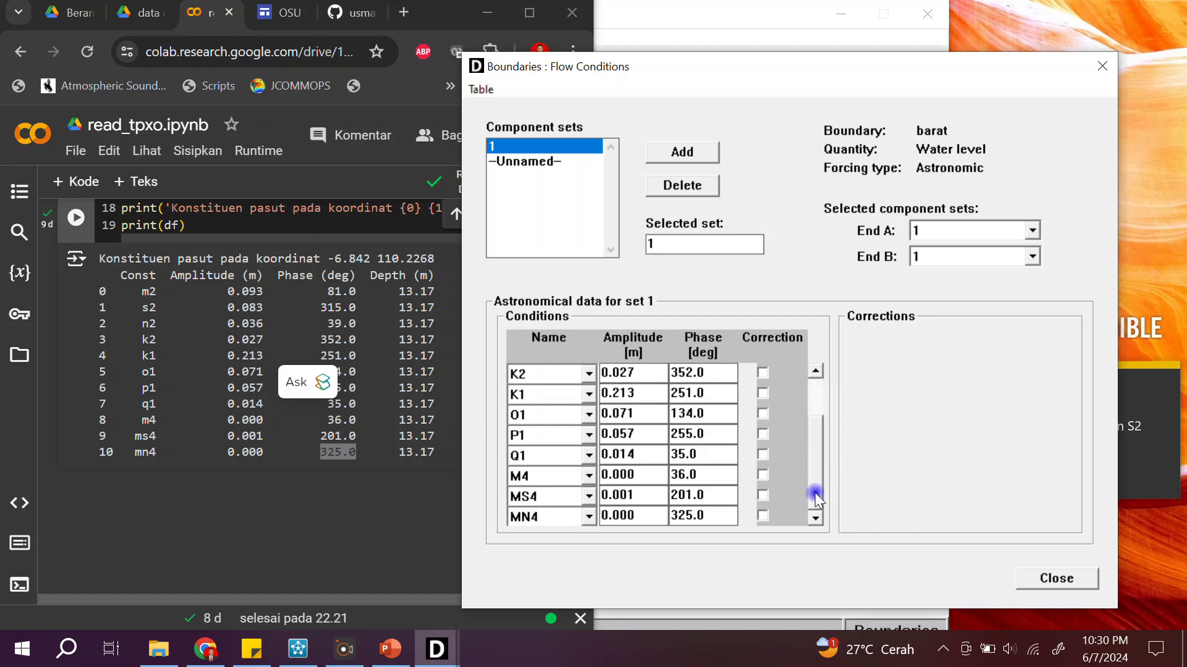
- Select the unnamed component set and check the coordinates of the barat boundary's northern end in the Visualisation Area
{"action": "left_click", "coordinate": [541, 162]}
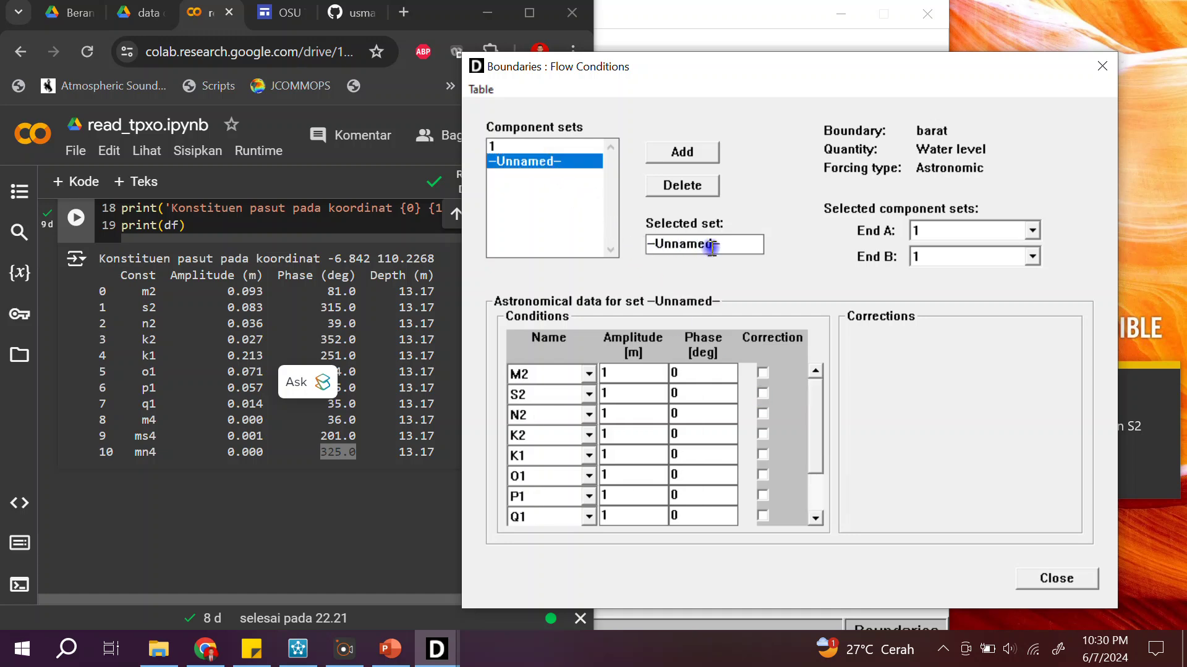
{"action": "left_click_drag", "start_coordinate": [731, 247], "coordinate": [595, 260]}
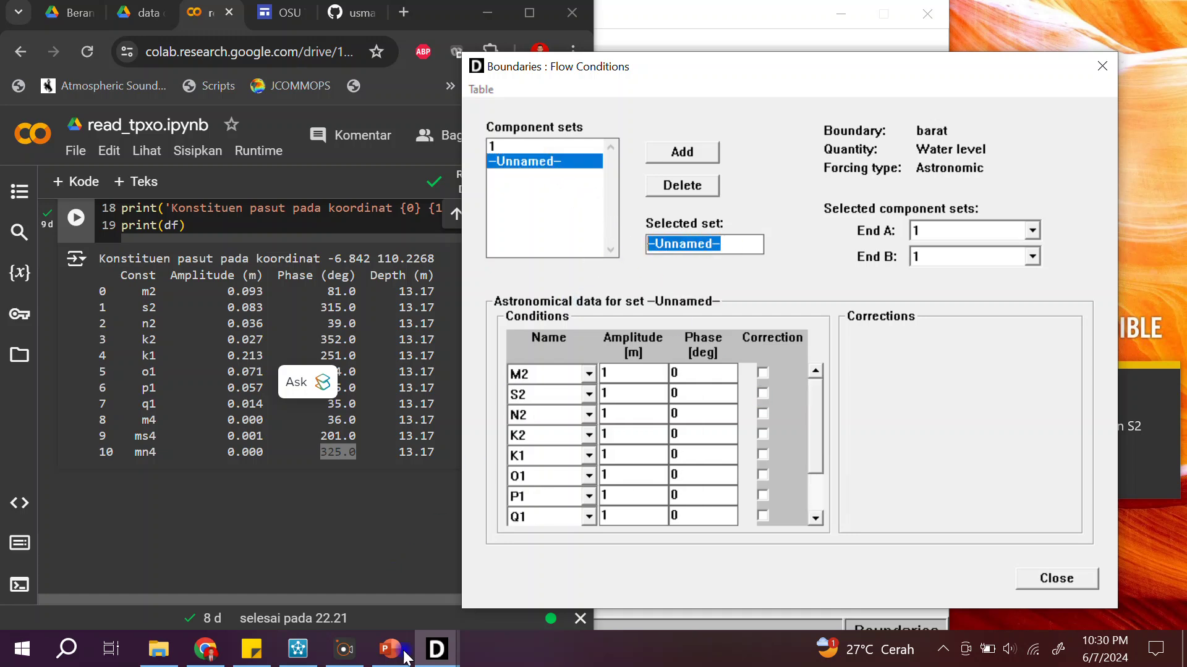
{"action": "left_click", "coordinate": [436, 649]}
{"action": "left_click", "coordinate": [457, 519]}
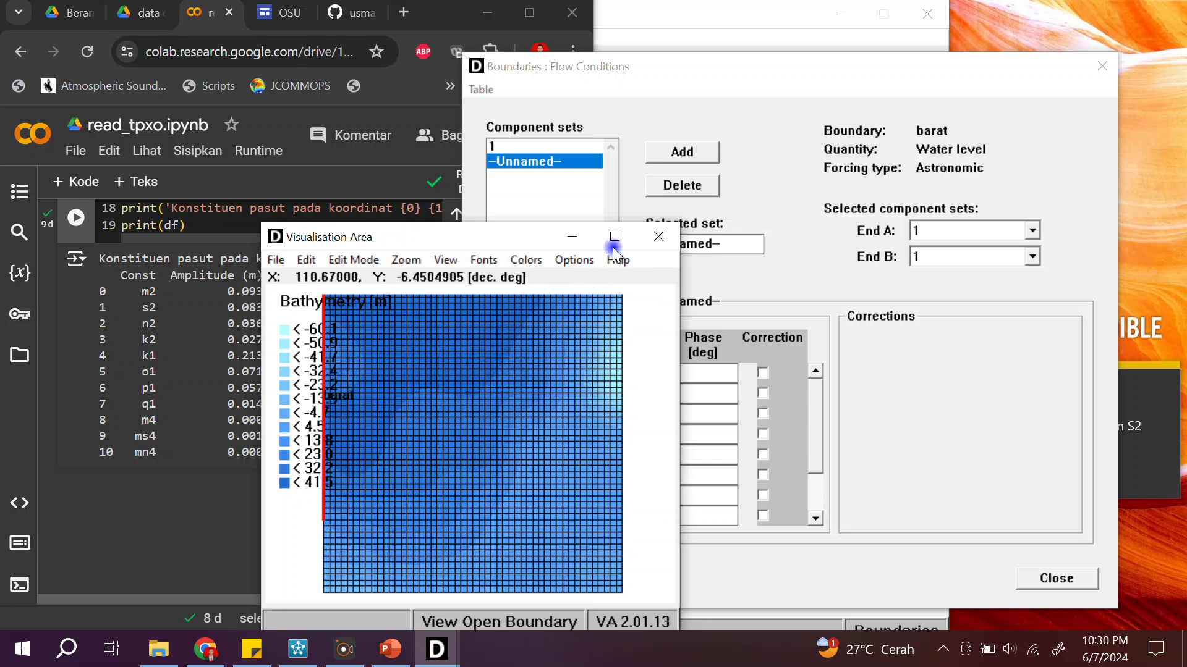
{"action": "left_click", "coordinate": [739, 241]}
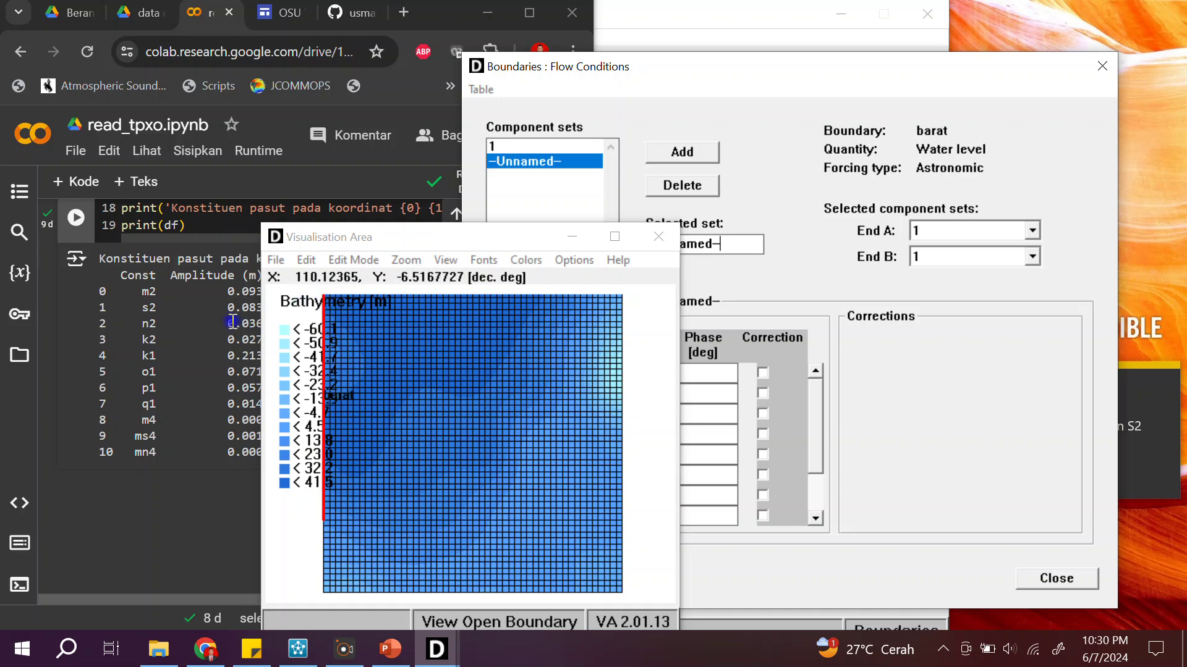
- Set the latitude ilat in the notebook's TPXO extraction cell to -6.48286
{"action": "scroll", "coordinate": [179, 396], "scroll_direction": "up", "scroll_amount": 7}
{"action": "left_click", "coordinate": [214, 393]}
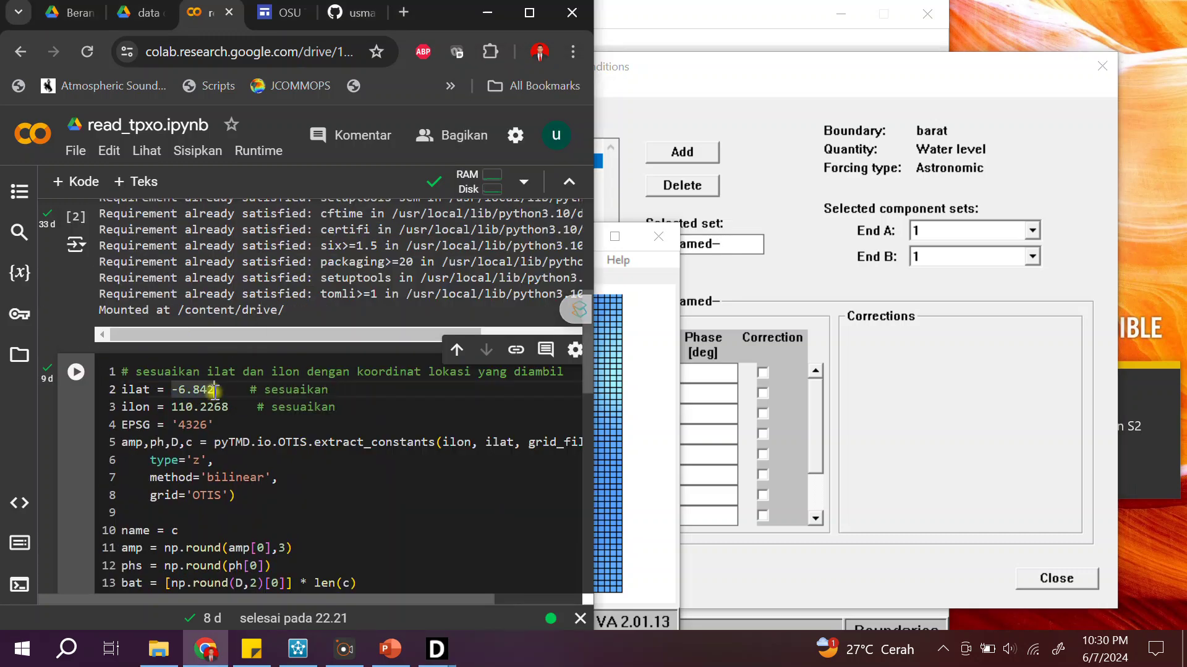
{"action": "key", "text": "BackSpace"}
{"action": "key", "text": "BackSpace"}
{"action": "key", "text": "BackSpace"}
{"action": "type", "text": "48"}
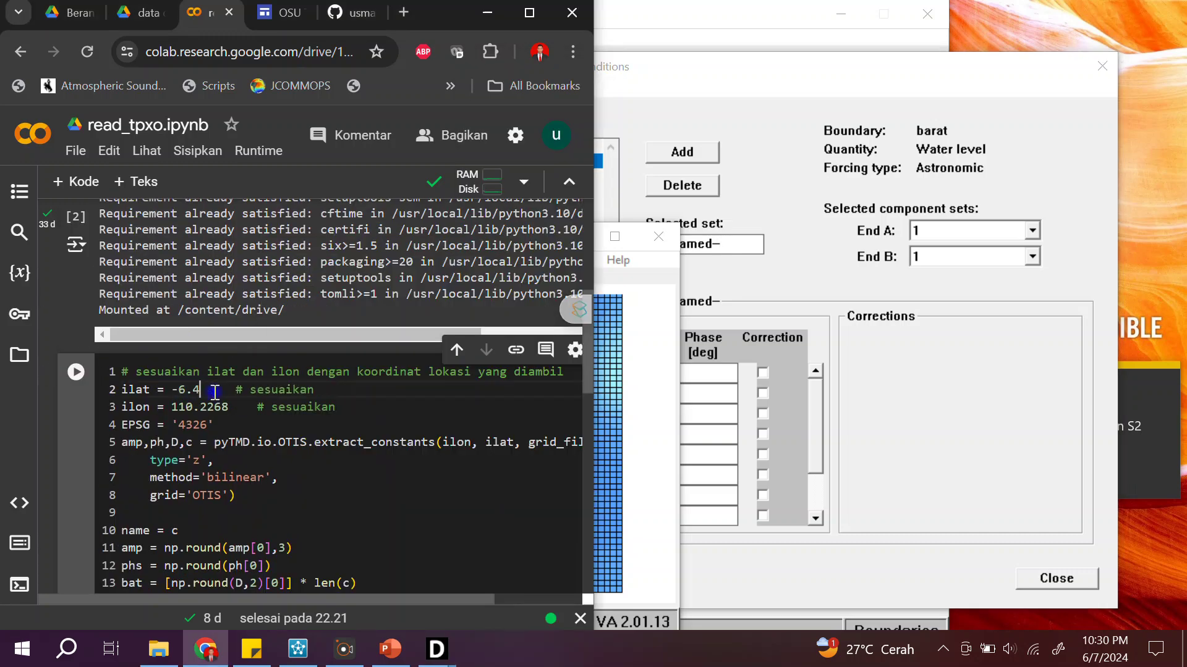
{"action": "type", "text": "236"}
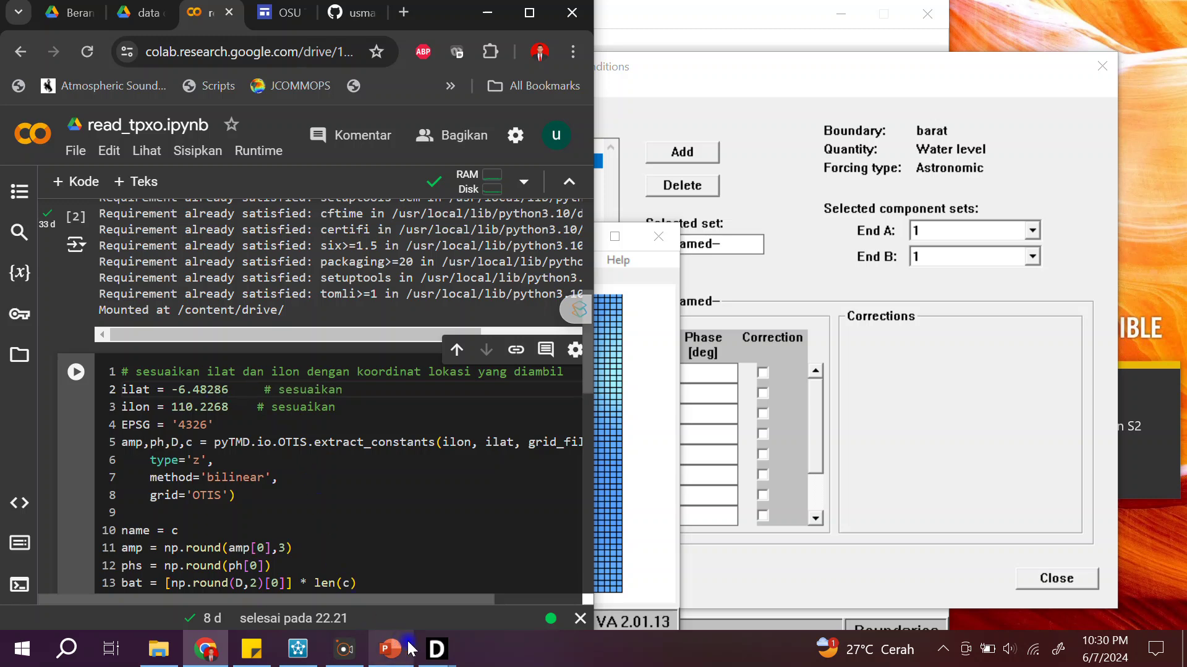
- Check the boundary end's longitude in the Visualisation Area and set ilon in the extraction cell to 110.221
{"action": "left_click", "coordinate": [428, 648]}
{"action": "left_click", "coordinate": [427, 513]}
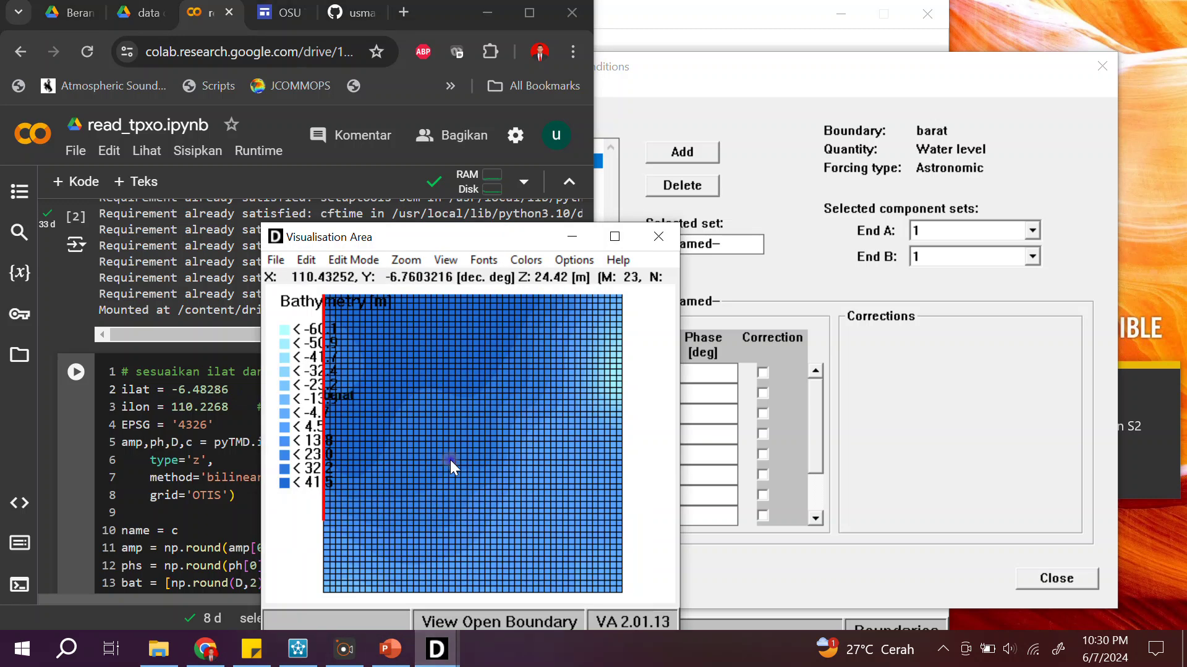
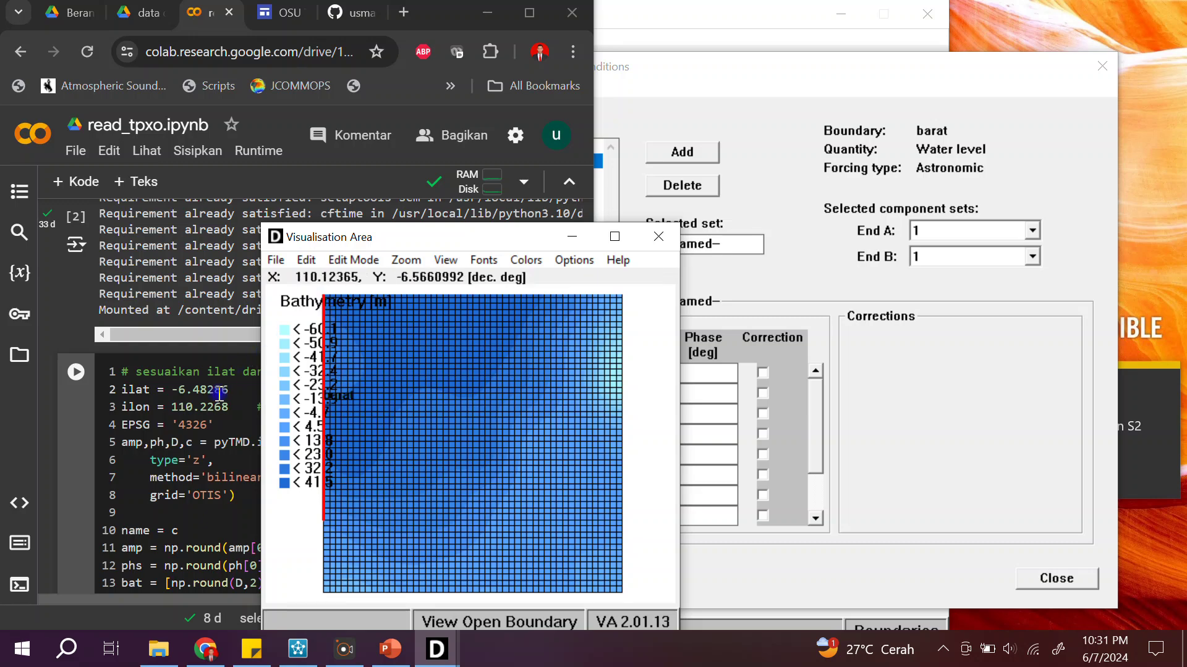
{"action": "left_click", "coordinate": [232, 408]}
{"action": "key", "text": "BackSpace"}
{"action": "key", "text": "BackSpace"}
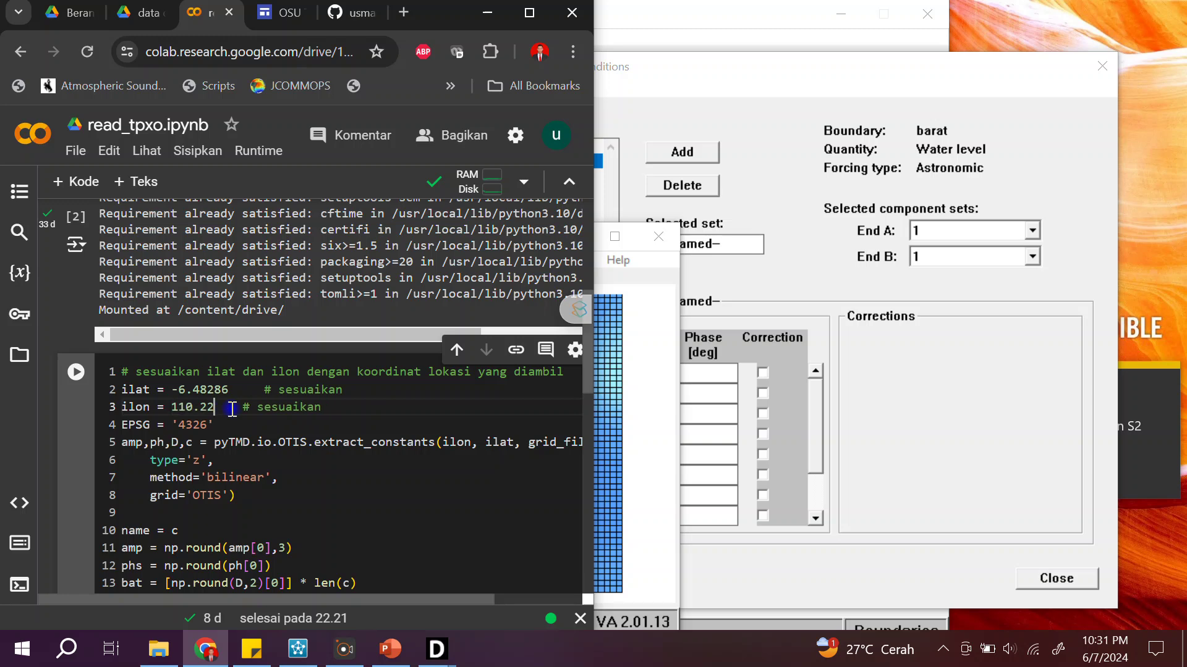
{"action": "type", "text": "1"}
- Run the TPXO extraction cell for the new coordinates and bring the resulting constituent table into view
{"action": "scroll", "coordinate": [265, 429], "scroll_direction": "down", "scroll_amount": 3}
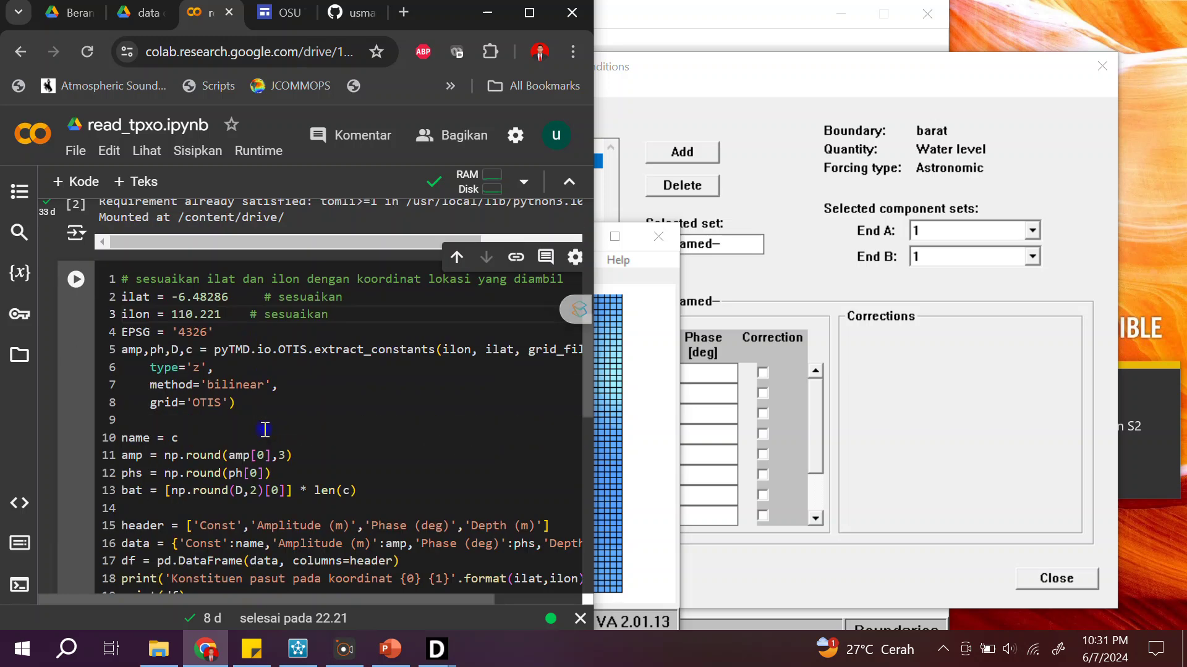
{"action": "left_click", "coordinate": [74, 219]}
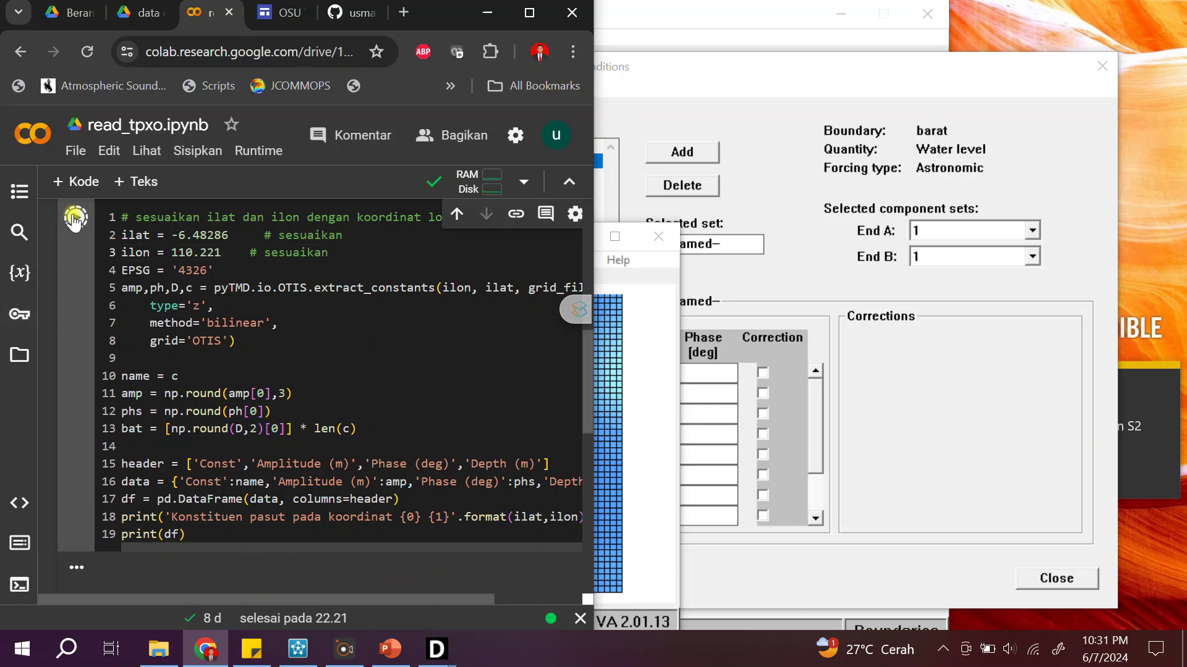
{"action": "scroll", "coordinate": [191, 309], "scroll_direction": "down", "scroll_amount": 3}
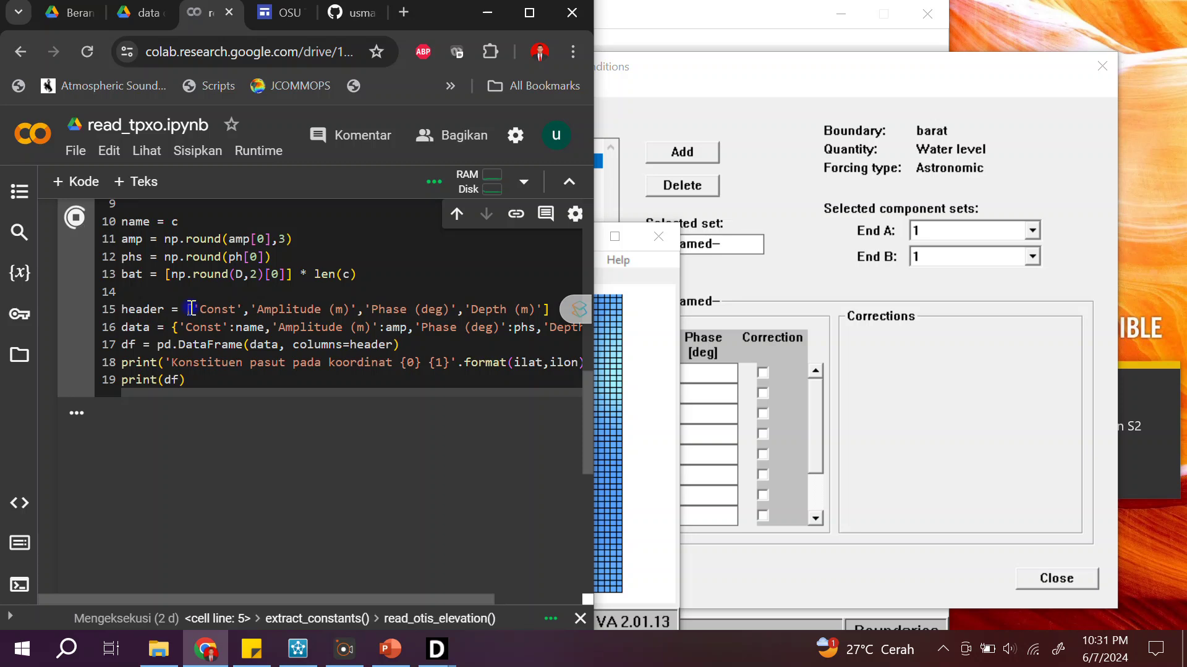
{"action": "scroll", "coordinate": [191, 308], "scroll_direction": "down", "scroll_amount": 3}
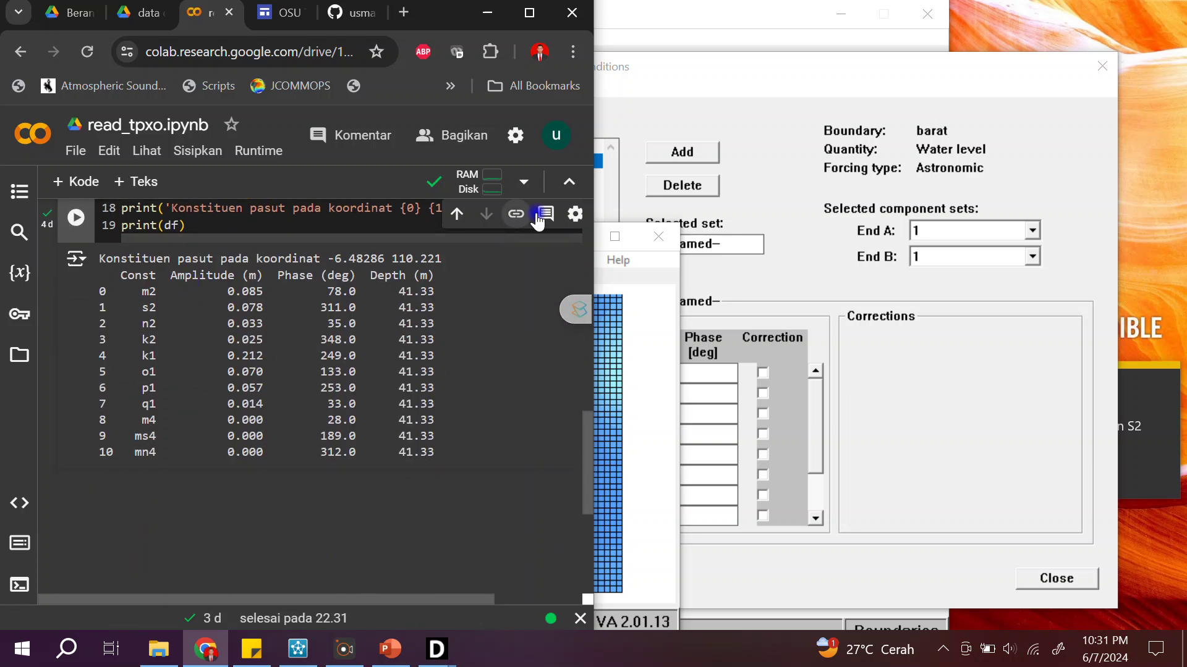
- Return to the flow conditions and rename barat's unnamed component set as 2
{"action": "left_click", "coordinate": [755, 126]}
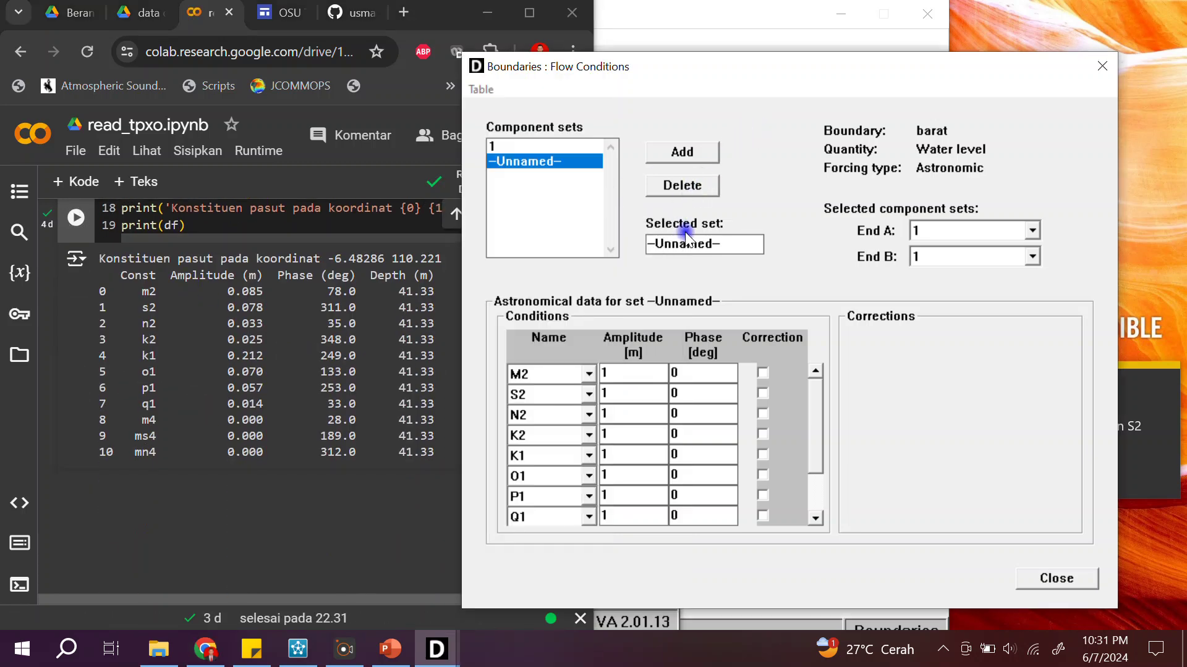
{"action": "left_click_drag", "start_coordinate": [723, 246], "coordinate": [624, 247]}
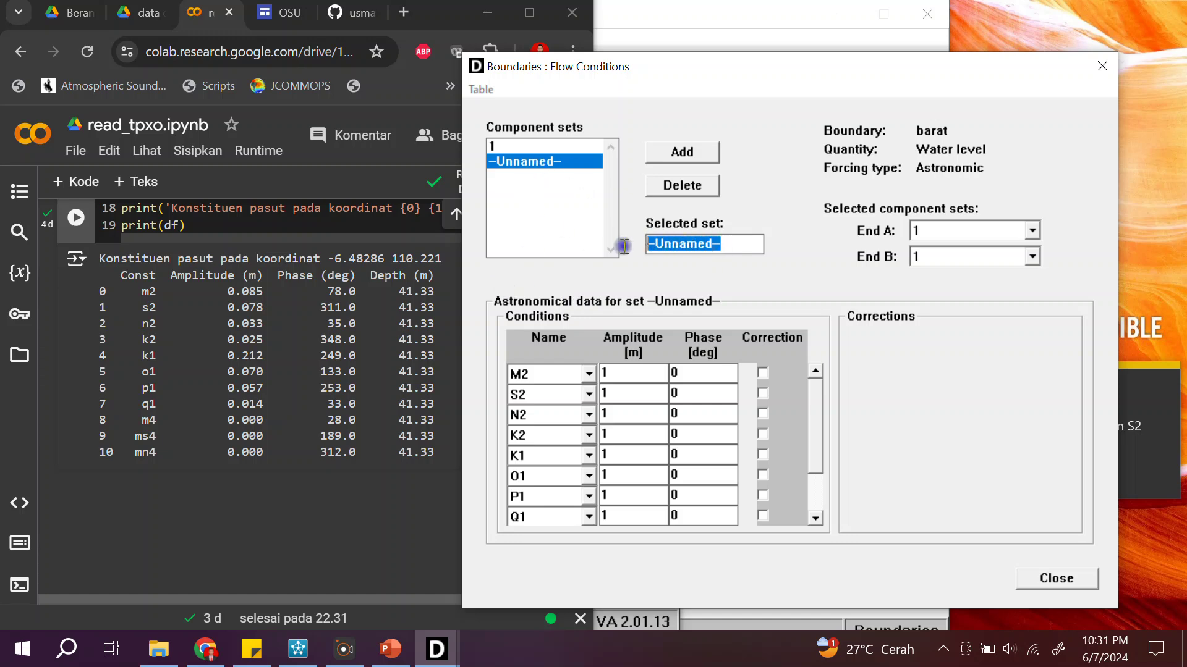
{"action": "type", "text": "2"}
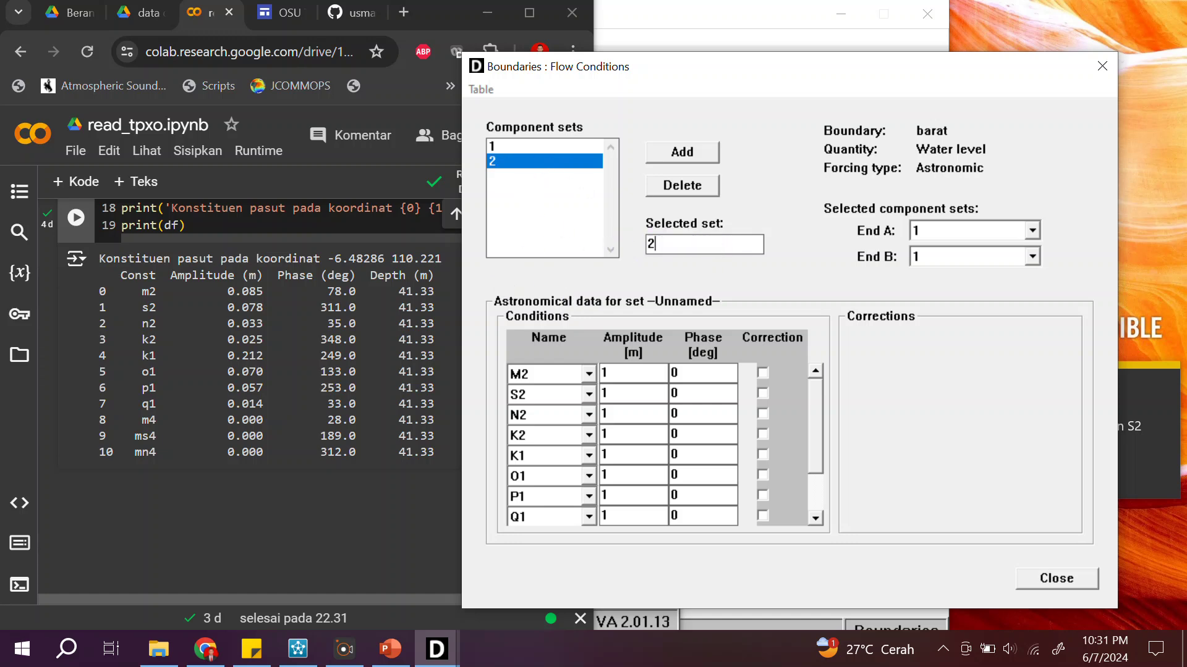
- Enter M2's amplitude 0.085 m and phase 78.0 degrees in set 2, and fill in the remaining constituents from the notebook table
{"action": "left_click", "coordinate": [221, 297]}
{"action": "left_click_drag", "start_coordinate": [221, 296], "coordinate": [262, 290]}
{"action": "key", "text": "ctrl+c"}
{"action": "left_click", "coordinate": [649, 387]}
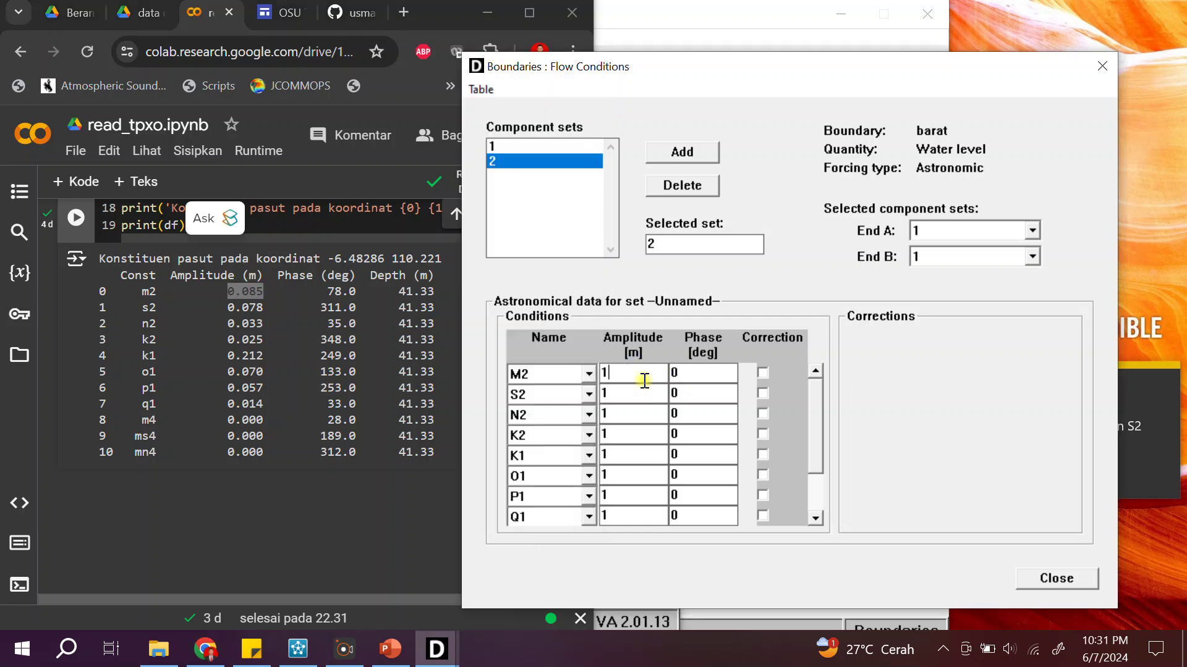
{"action": "left_click", "coordinate": [606, 380]}
{"action": "key", "text": "ctrl+v"}
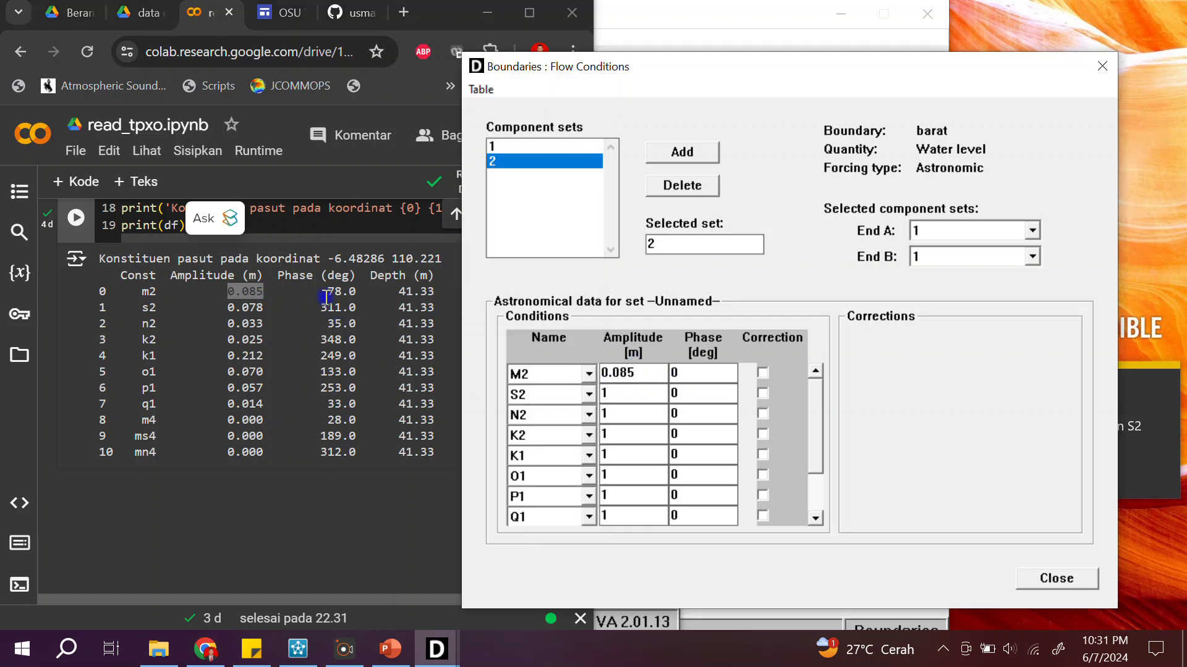
{"action": "left_click_drag", "start_coordinate": [326, 291], "coordinate": [355, 295]}
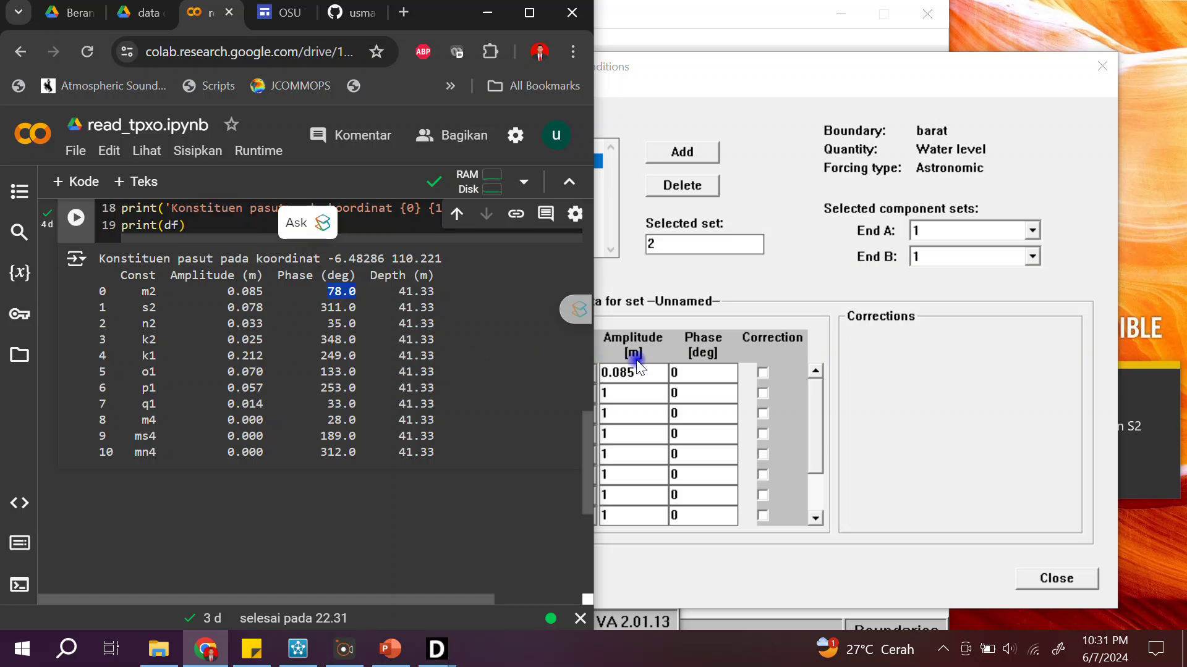
{"action": "left_click", "coordinate": [677, 373]}
{"action": "type", "text": "78.0"}
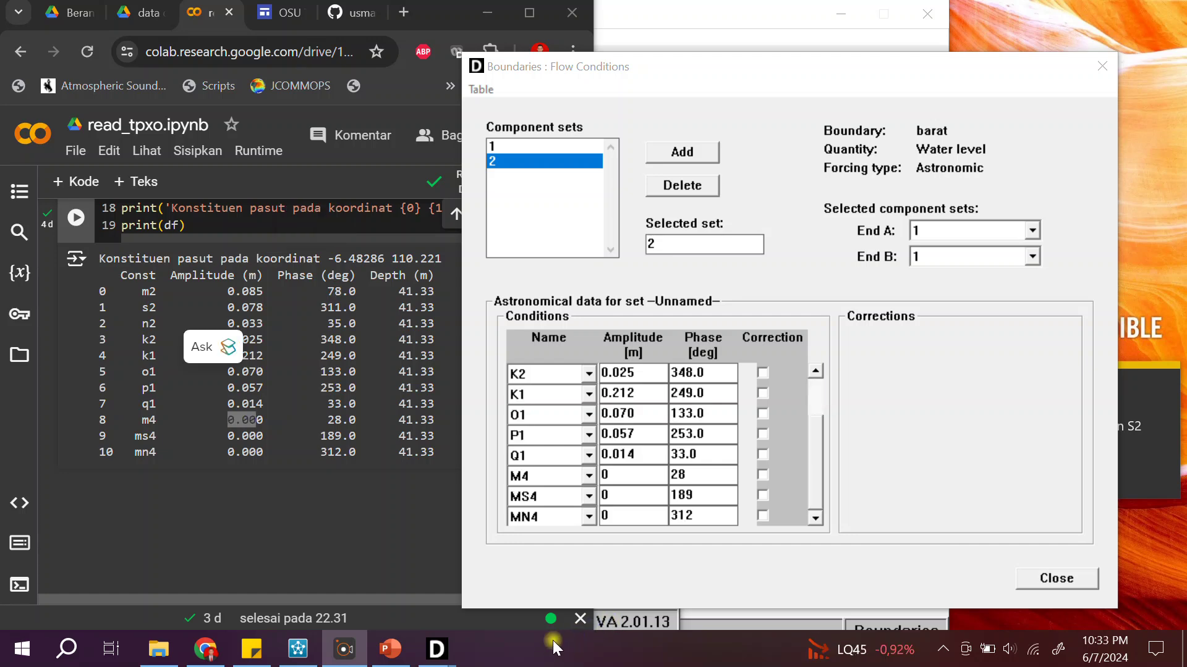
{"action": "left_click_drag", "start_coordinate": [816, 477], "coordinate": [801, 428]}
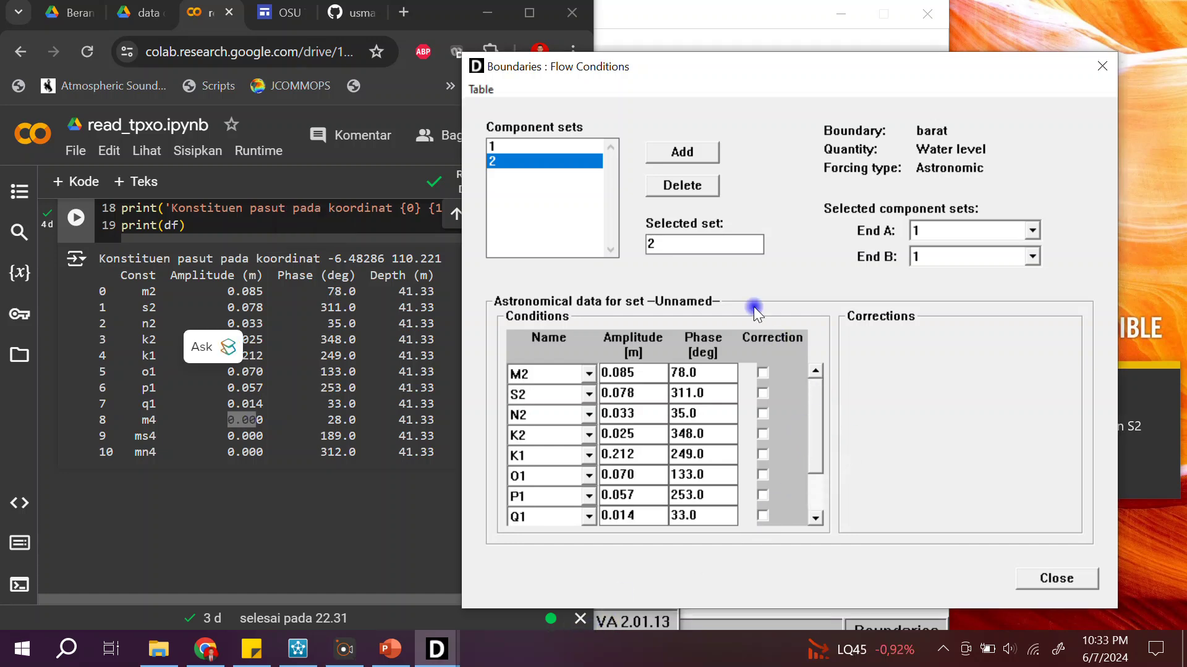
- Add another component set to the barat flow conditions and name it 3
{"action": "left_click", "coordinate": [688, 153]}
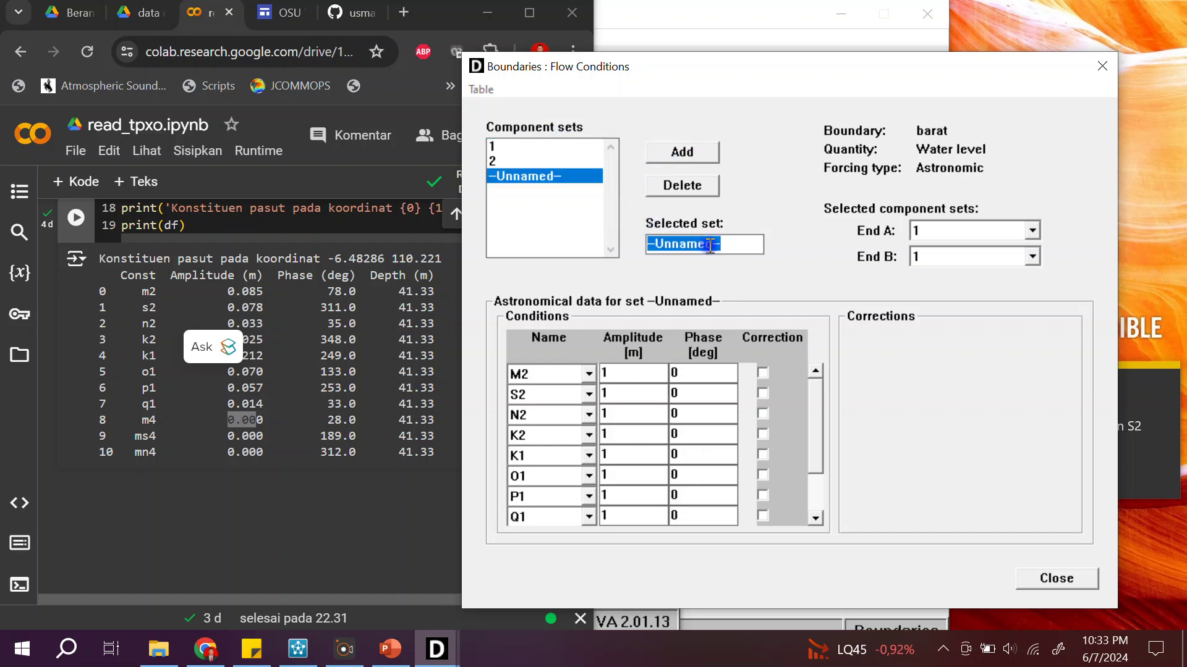
{"action": "type", "text": "3"}
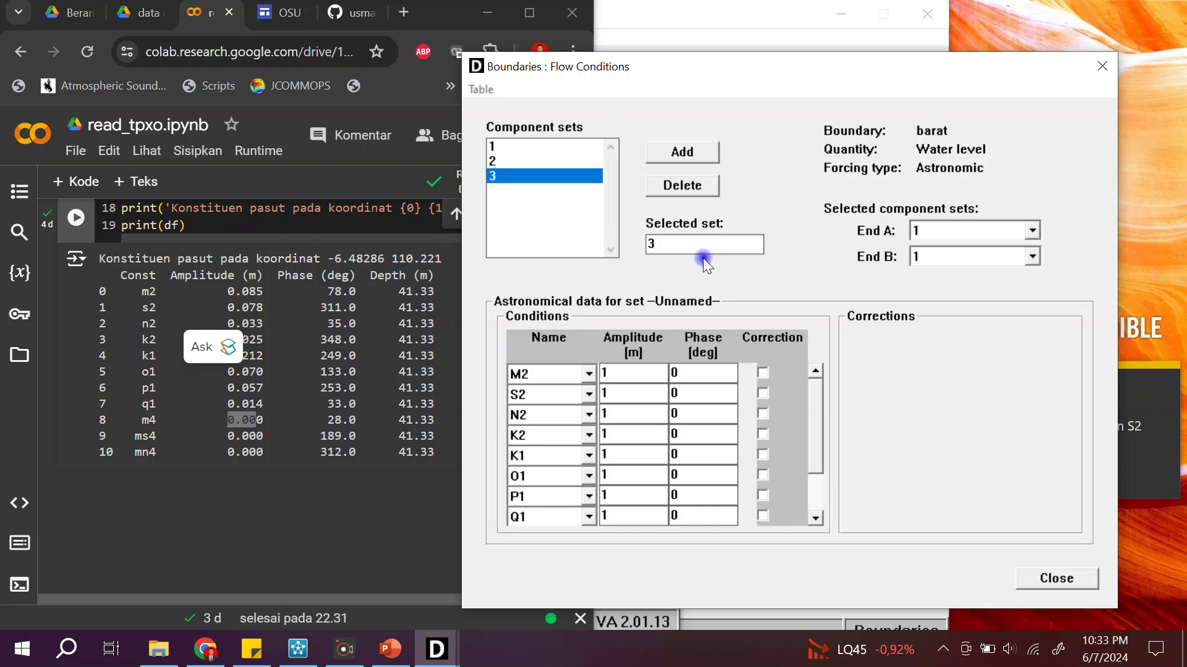
- Check the longitude of the grid's northeast corner in the Visualisation Area and set ilon in the notebook's extraction cell to 110.715
{"action": "left_click", "coordinate": [437, 649]}
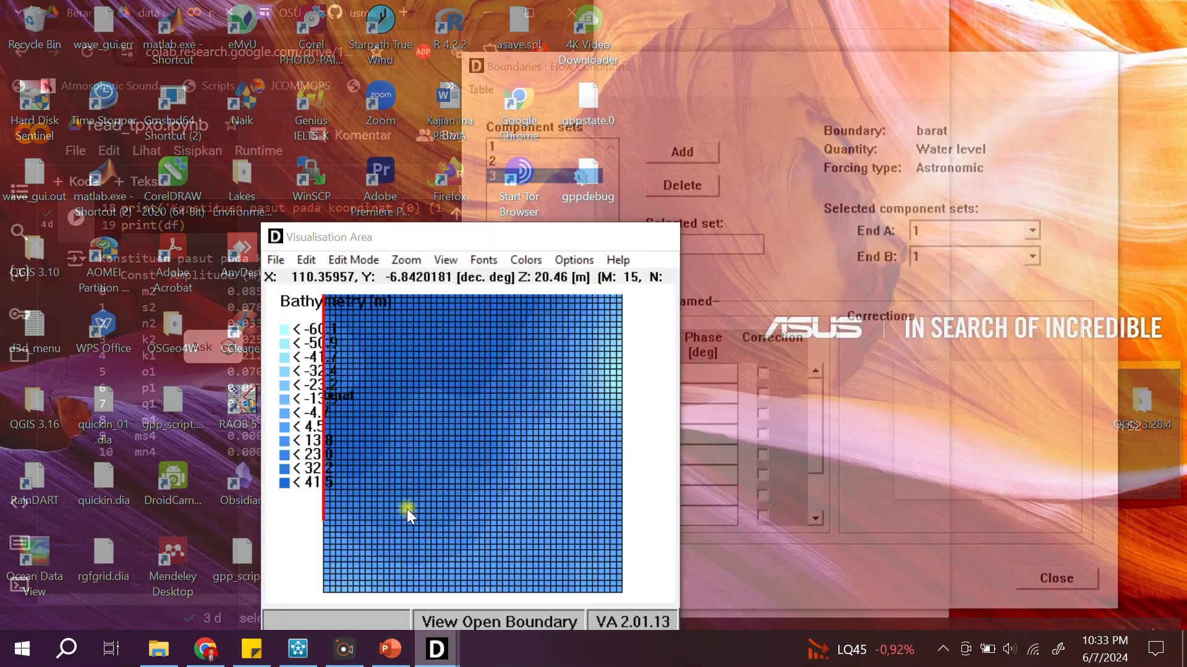
{"action": "left_click", "coordinate": [408, 524]}
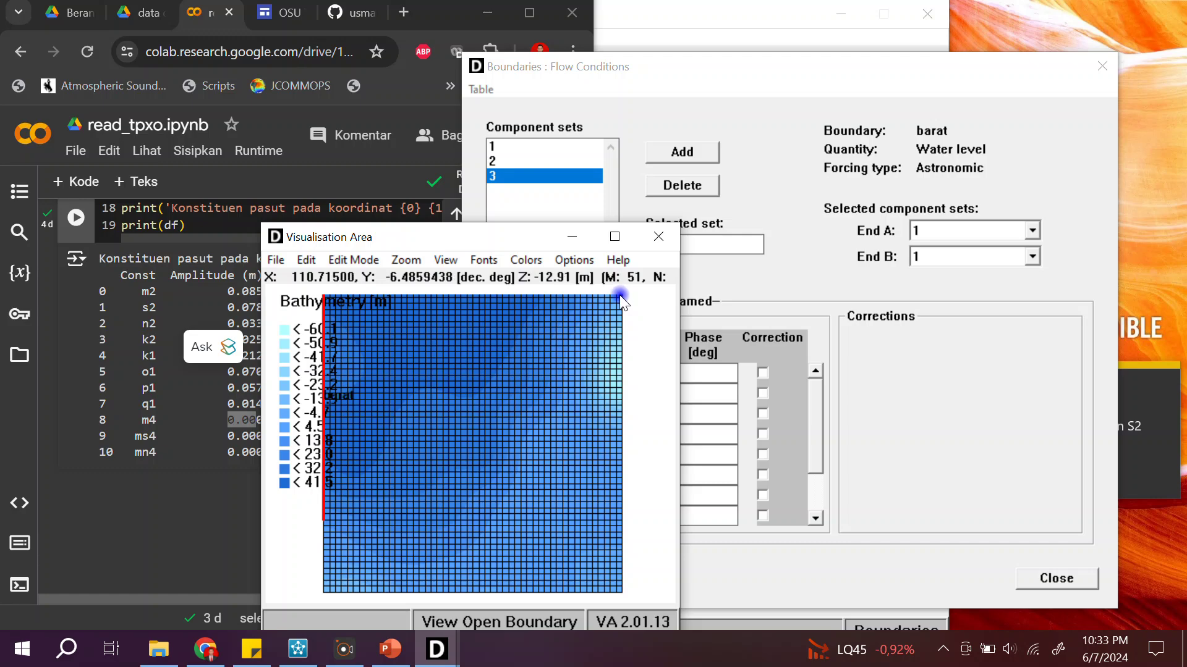
{"action": "left_click", "coordinate": [194, 227]}
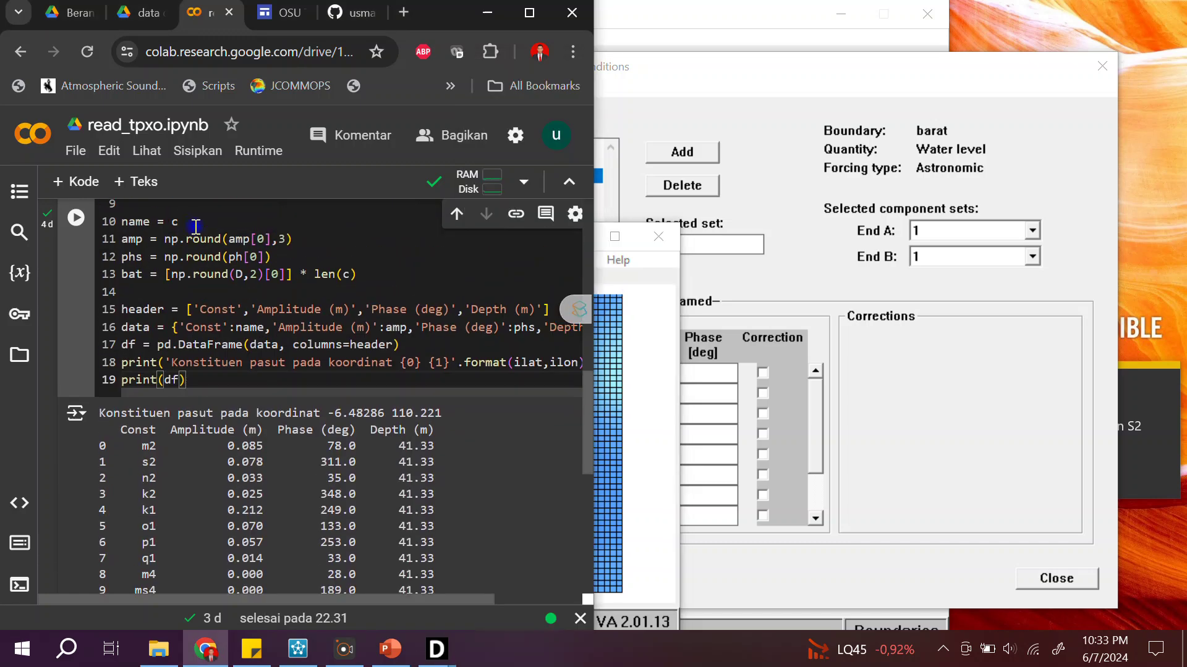
{"action": "scroll", "coordinate": [195, 227], "scroll_direction": "up", "scroll_amount": 5}
{"action": "left_click", "coordinate": [220, 406]}
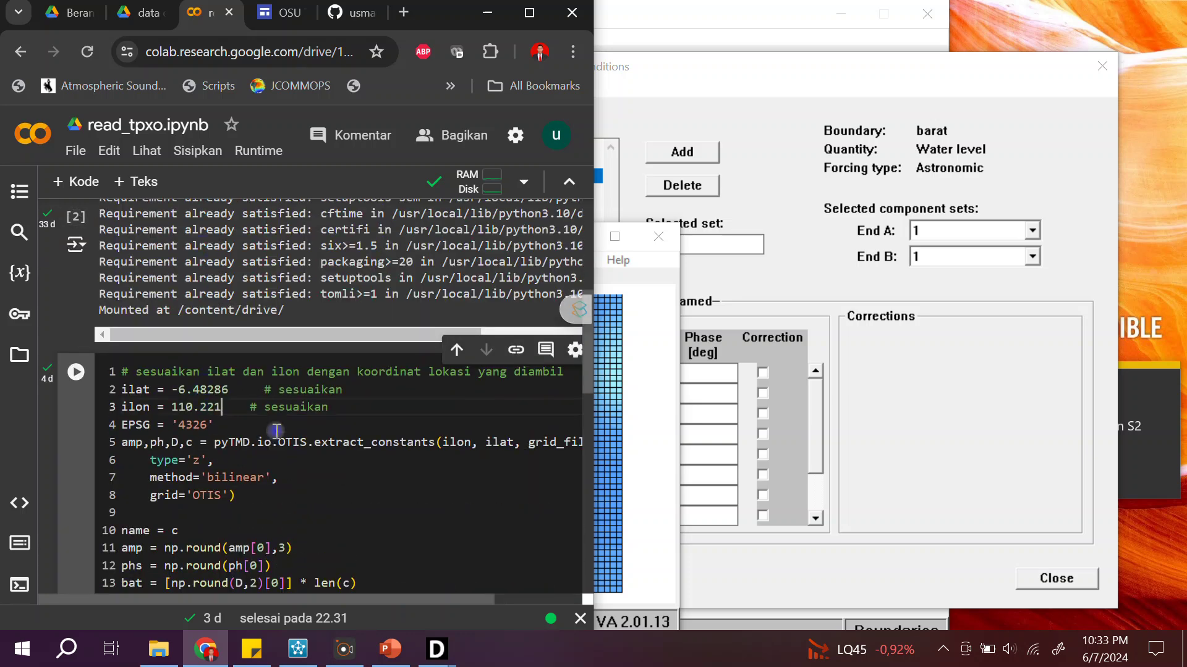
{"action": "key", "text": "BackSpace"}
{"action": "key", "text": "BackSpace"}
{"action": "key", "text": "BackSpace"}
{"action": "type", "text": "7"}
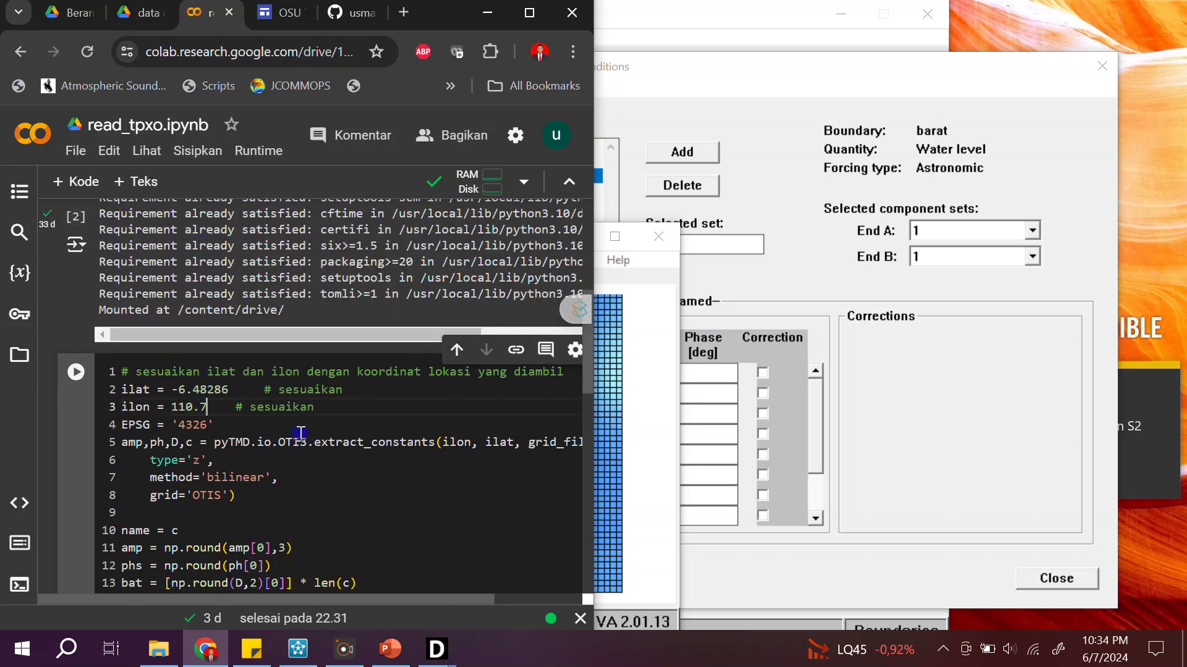
{"action": "type", "text": "15"}
- Run the TPXO extraction cell for longitude 110.715 and bring its constituent table into view
{"action": "scroll", "coordinate": [149, 364], "scroll_direction": "down", "scroll_amount": 3}
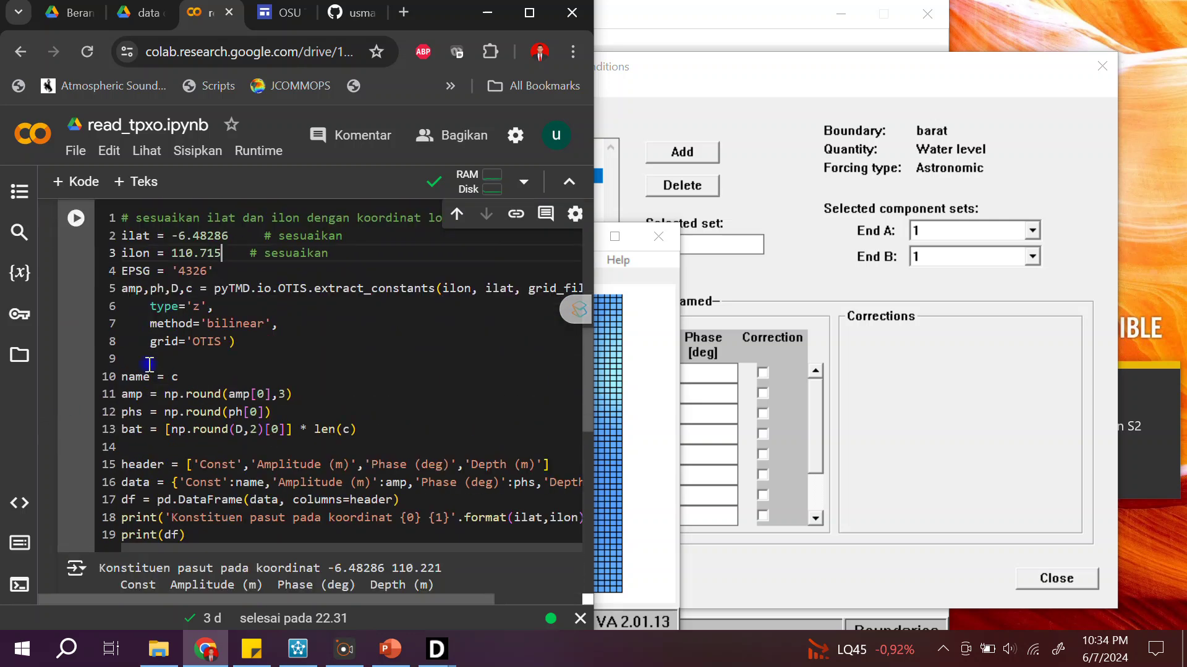
{"action": "key", "text": "shift+Return"}
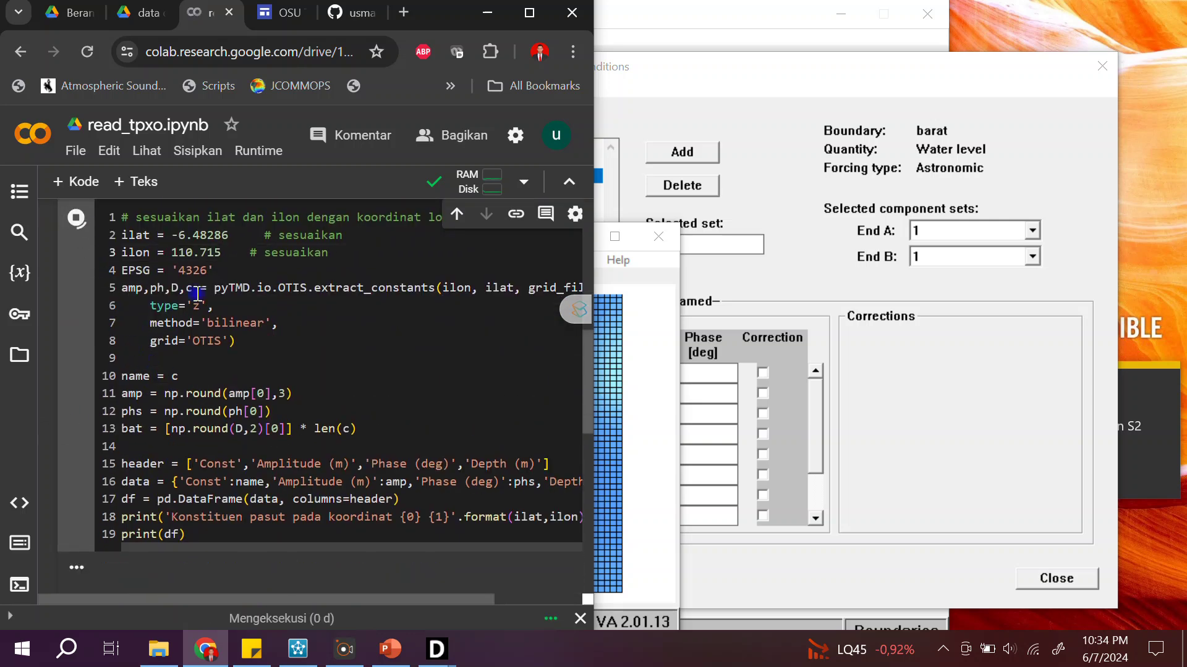
{"action": "scroll", "coordinate": [197, 293], "scroll_direction": "down", "scroll_amount": 2}
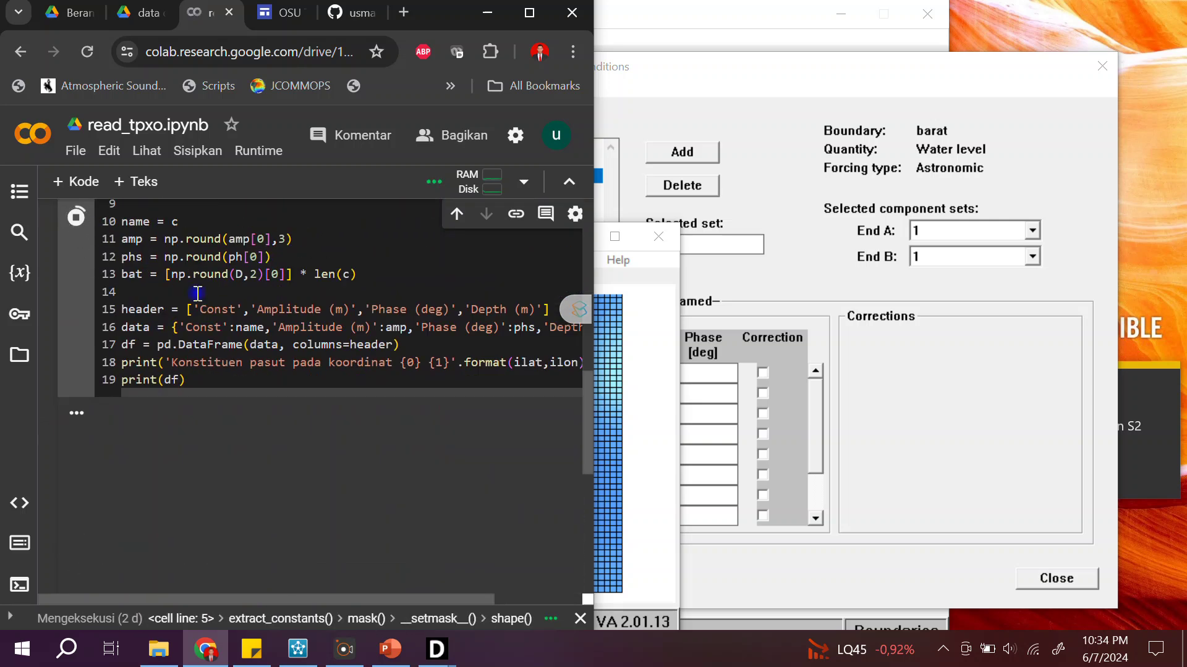
{"action": "scroll", "coordinate": [197, 293], "scroll_direction": "down", "scroll_amount": 2}
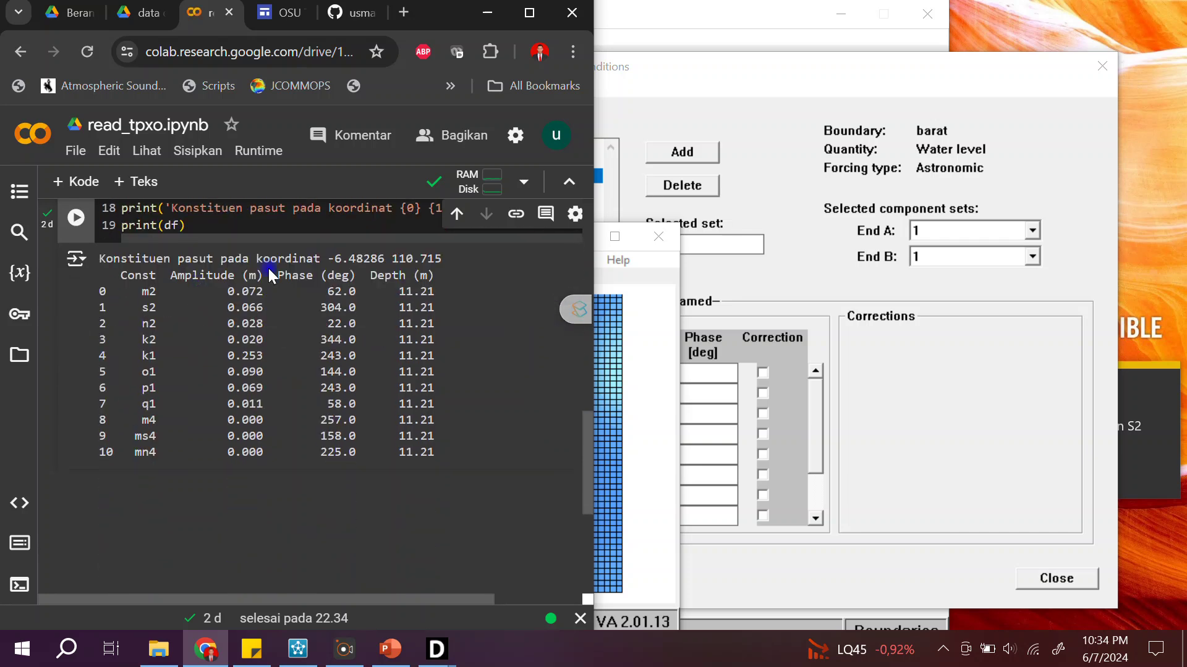
- Enter M2's amplitude 0.072 m and phase 62.0 degrees in set 3, and fill in the remaining constituents through MN4 from the notebook table
{"action": "left_click", "coordinate": [758, 135]}
{"action": "left_click", "coordinate": [758, 135]}
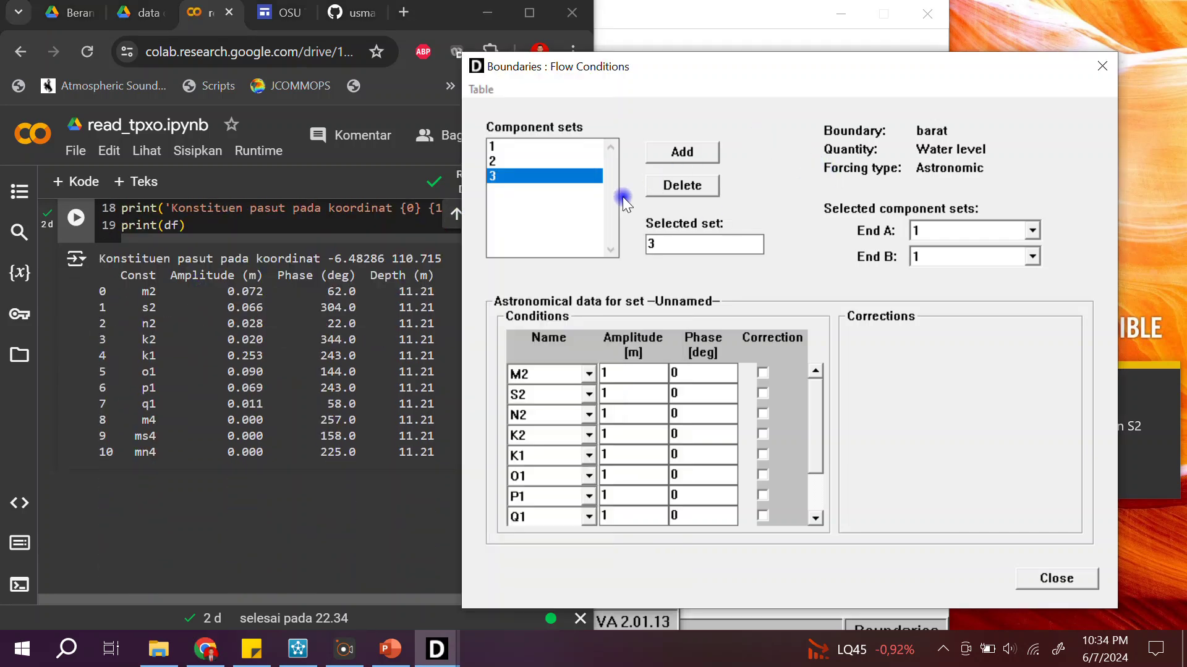
{"action": "left_click_drag", "start_coordinate": [226, 292], "coordinate": [254, 293]}
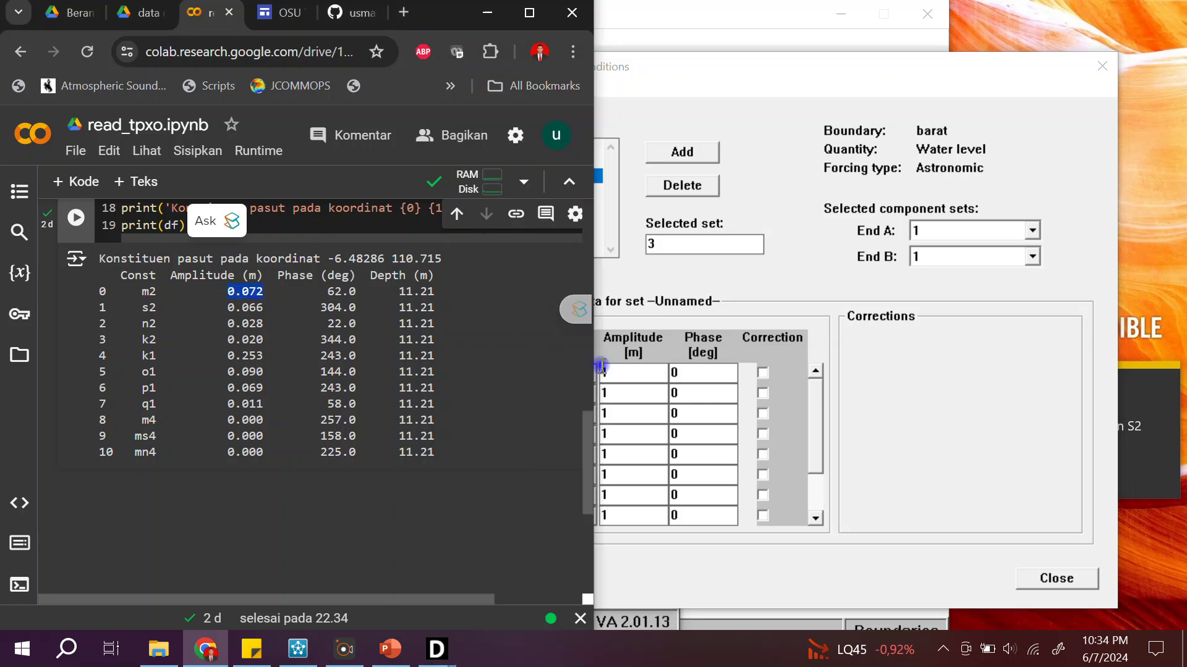
{"action": "left_click", "coordinate": [626, 374]}
{"action": "left_click_drag", "start_coordinate": [626, 374], "coordinate": [605, 373]}
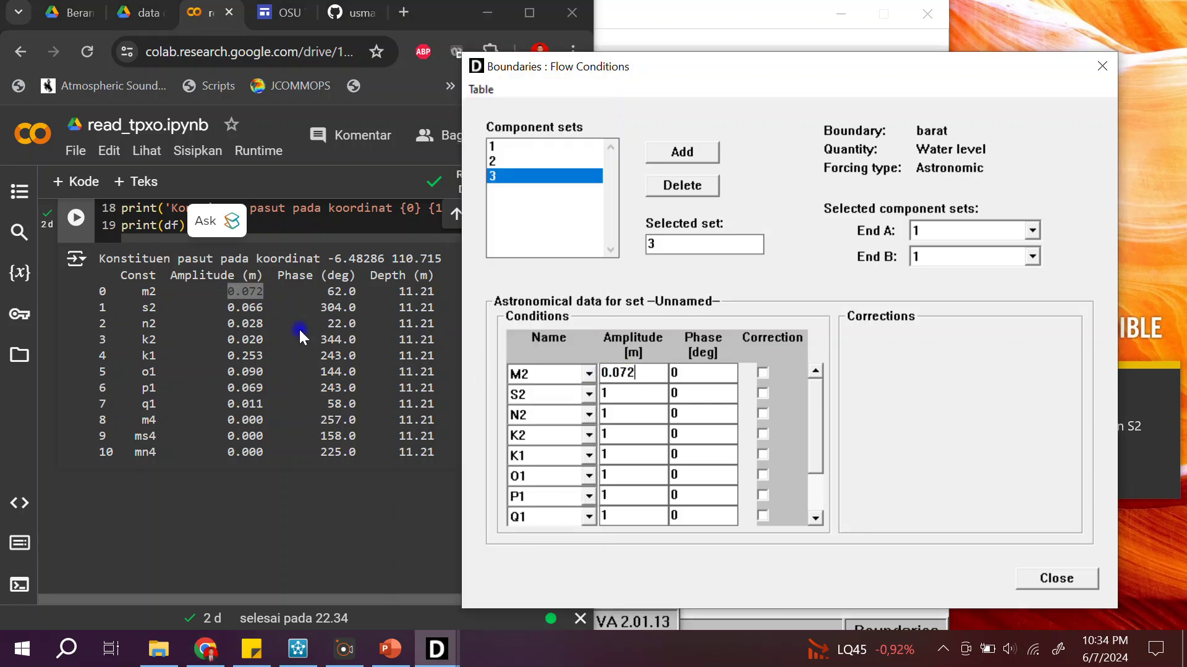
{"action": "left_click_drag", "start_coordinate": [327, 291], "coordinate": [355, 292]}
{"action": "key", "text": "ctrl+c"}
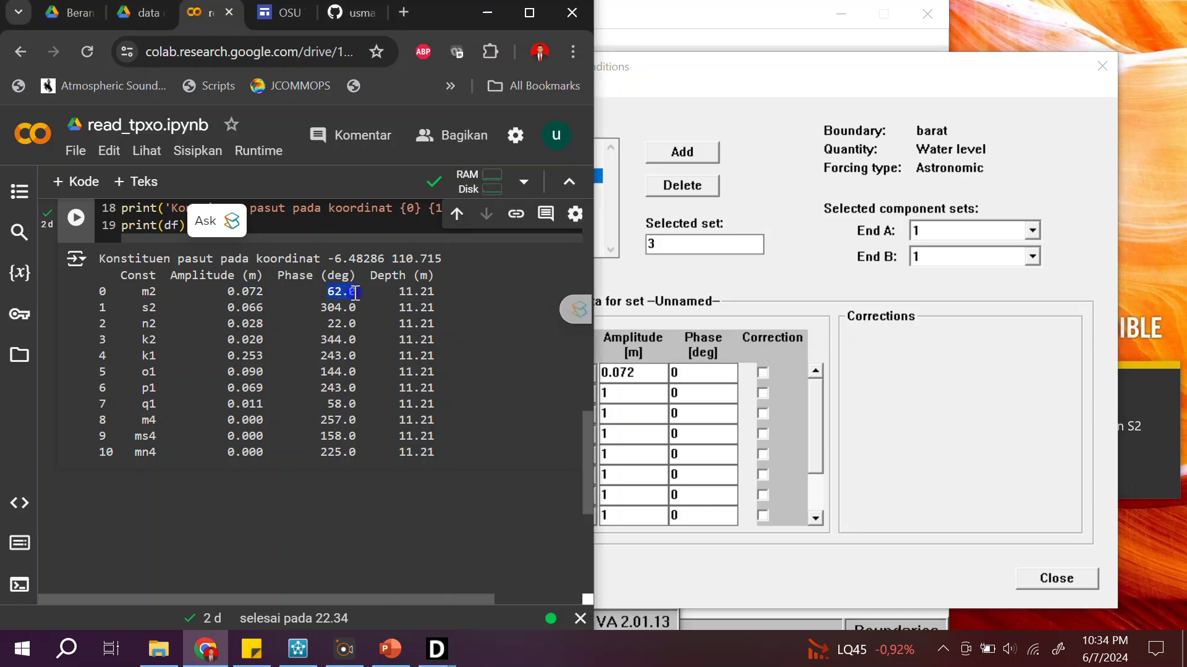
{"action": "left_click", "coordinate": [672, 374]}
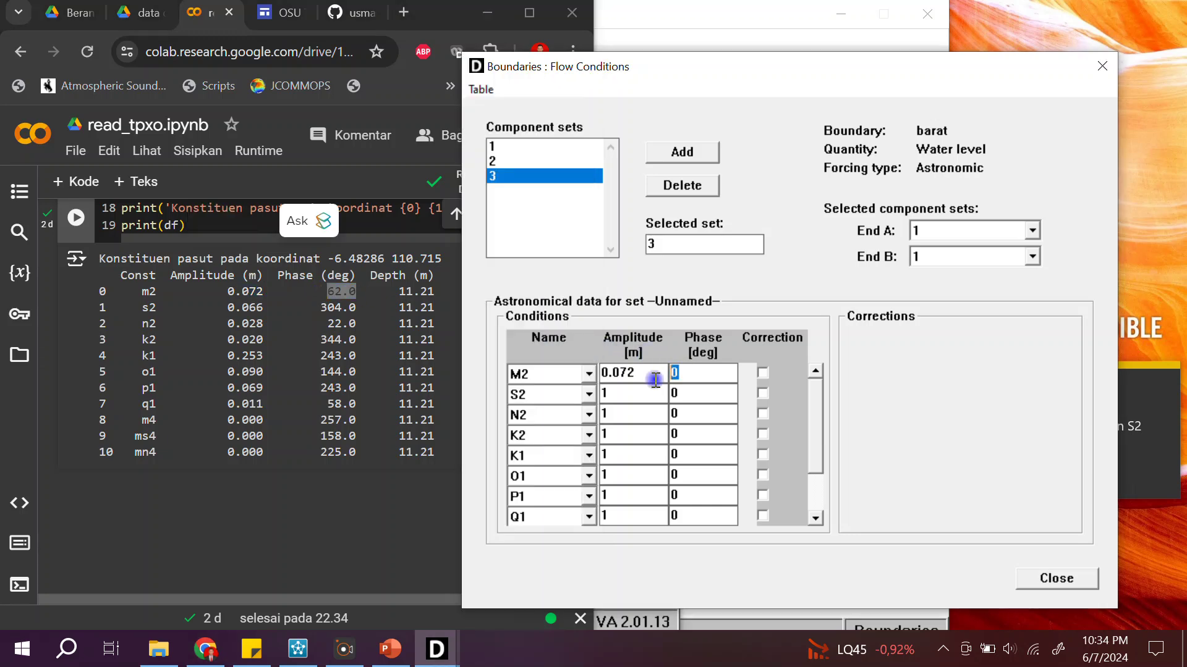
{"action": "key", "text": "ctrl+v"}
{"action": "left_click", "coordinate": [702, 629]}
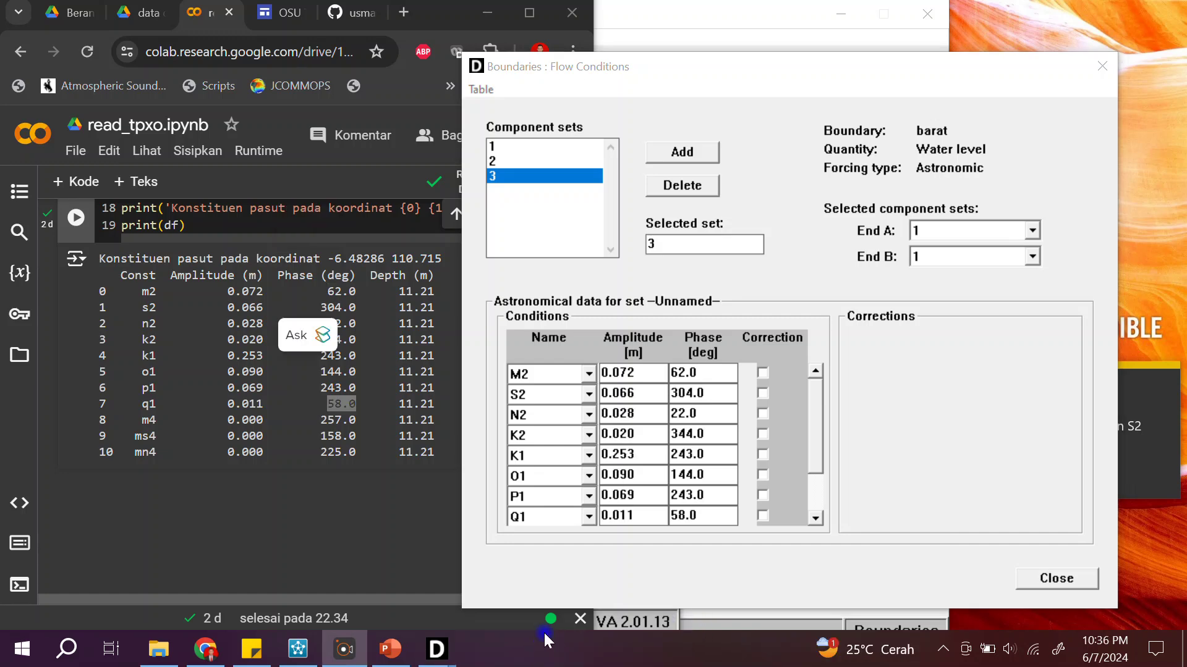
{"action": "left_click", "coordinate": [895, 339]}
{"action": "left_click_drag", "start_coordinate": [817, 415], "coordinate": [826, 478]}
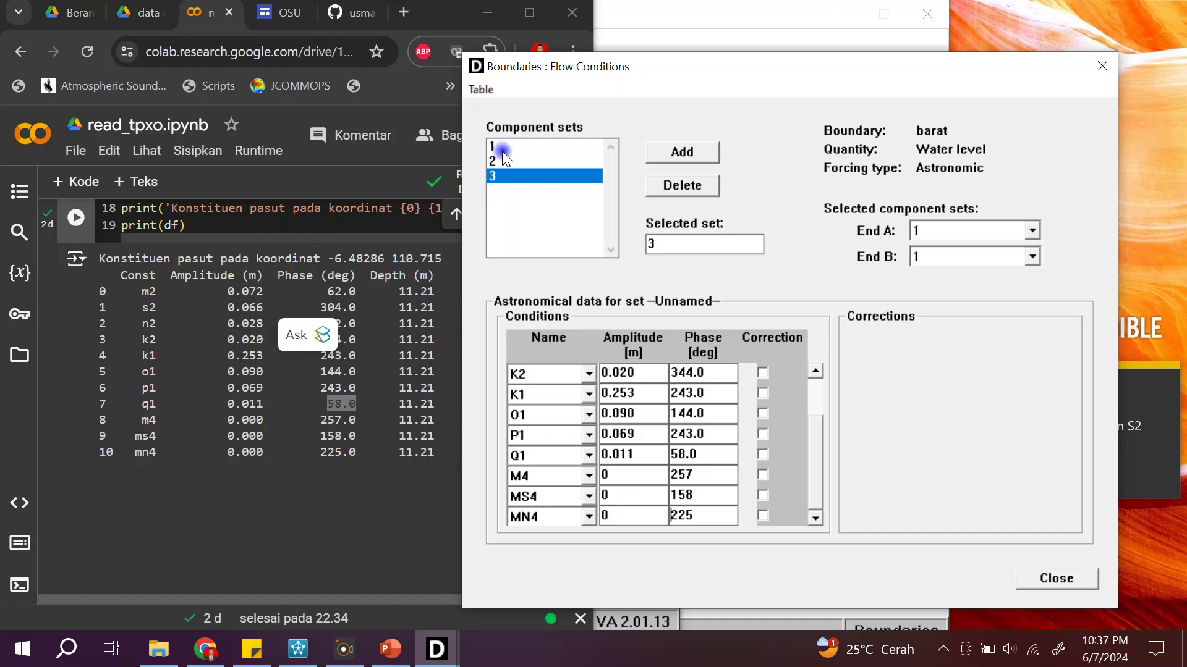
- Minimise the browser and rearrange the Visualisation Area and Flow Conditions windows to uncover the boundary list
{"action": "left_click", "coordinate": [480, 17]}
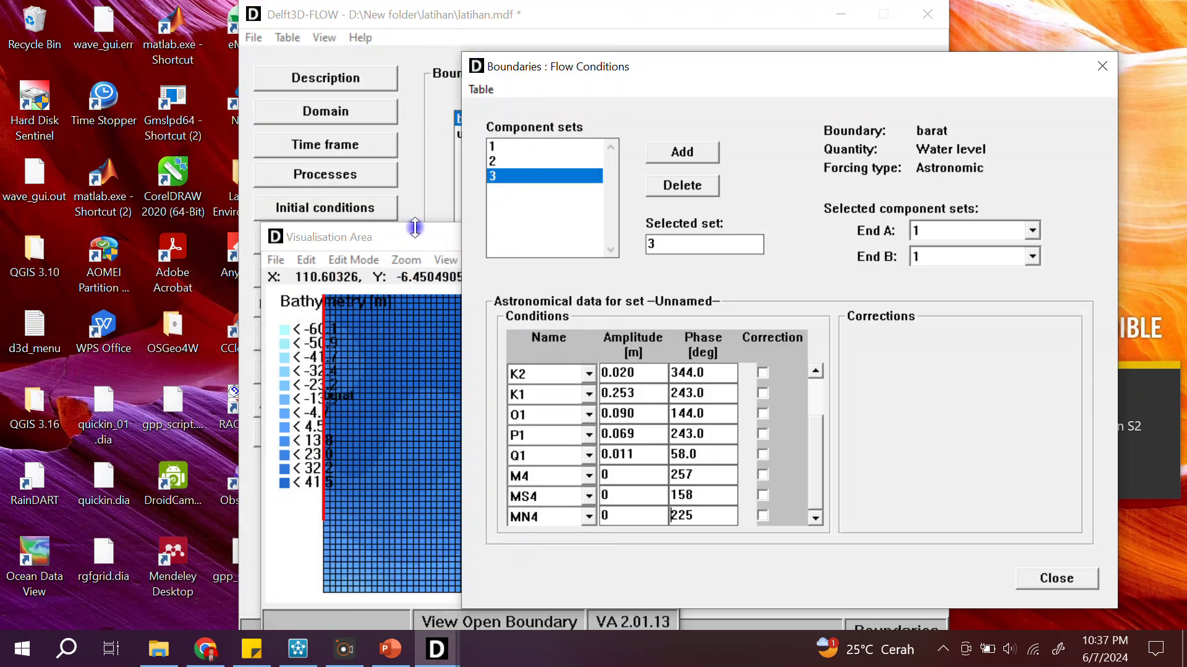
{"action": "left_click_drag", "start_coordinate": [418, 241], "coordinate": [271, 273]}
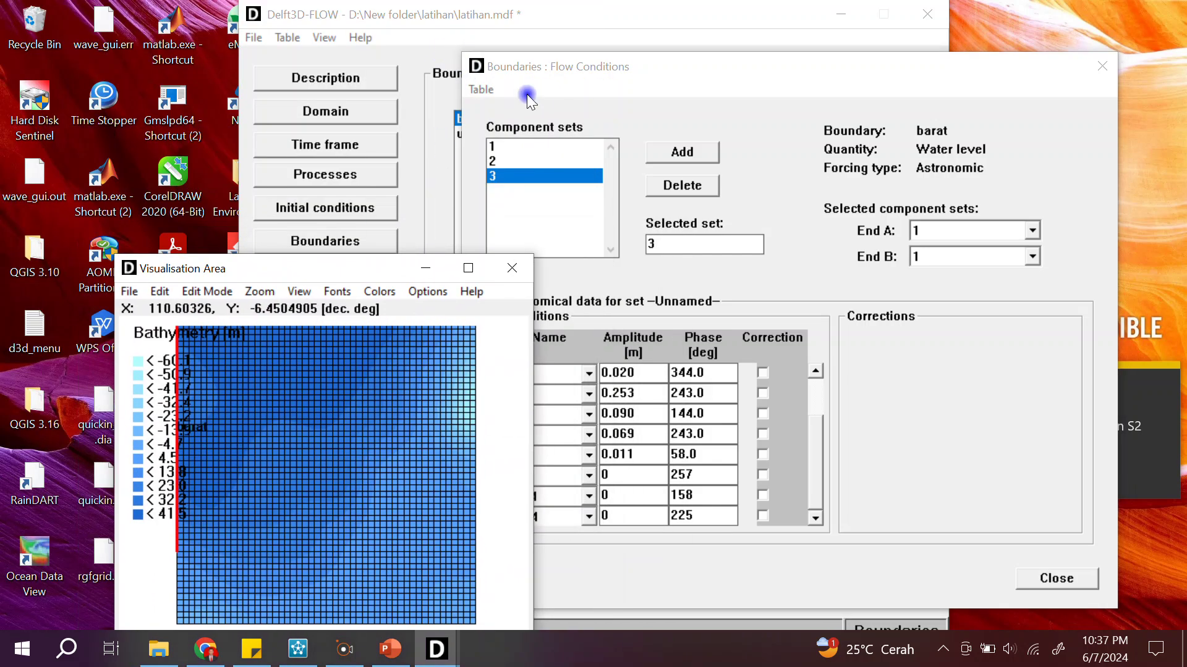
{"action": "left_click", "coordinate": [646, 27]}
{"action": "left_click_drag", "start_coordinate": [977, 77], "coordinate": [1025, 212]}
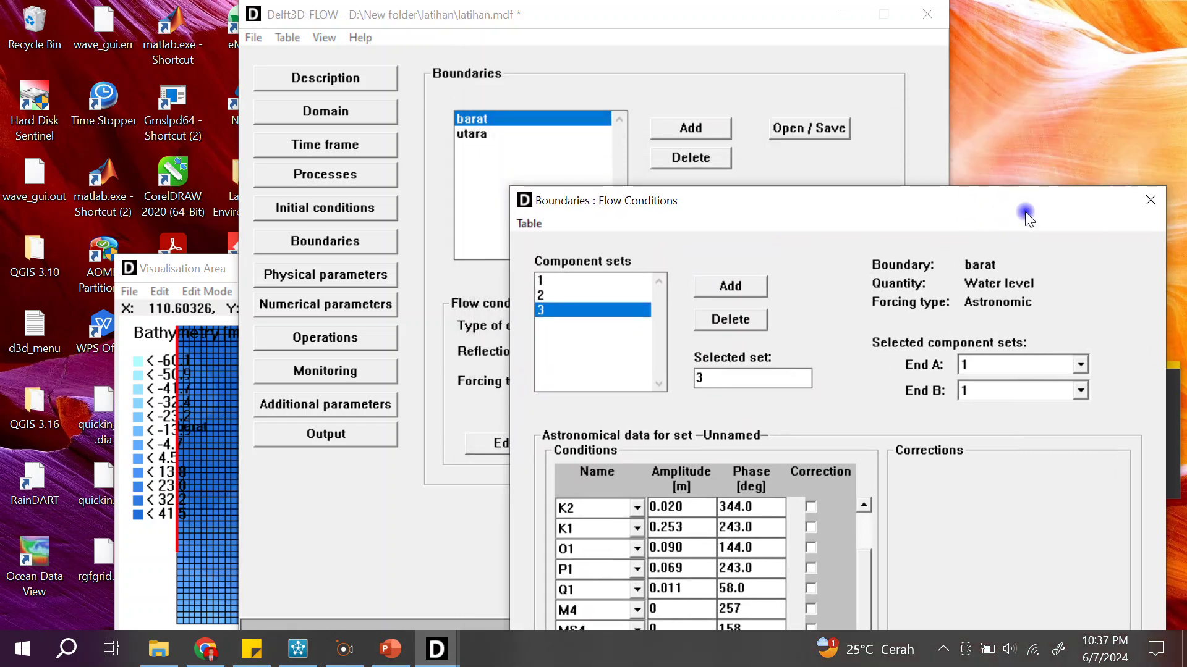
- Compare the component sets selected for utara and barat, and assign set 2 to End B of barat
{"action": "left_click", "coordinate": [521, 131]}
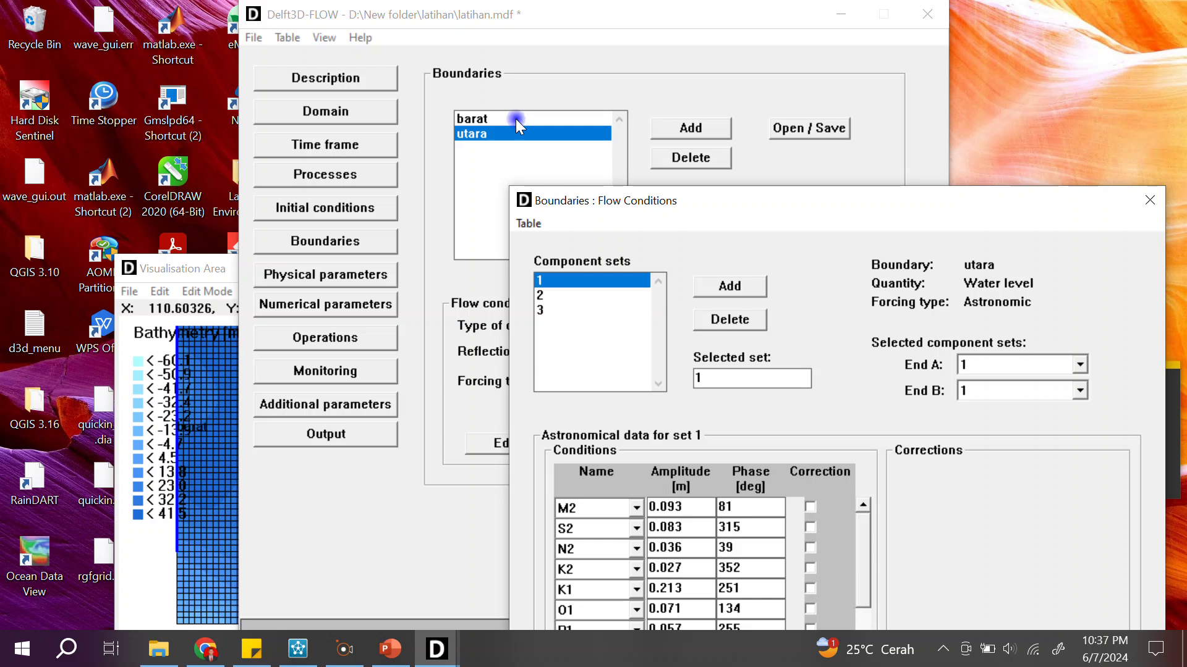
{"action": "left_click", "coordinate": [515, 119]}
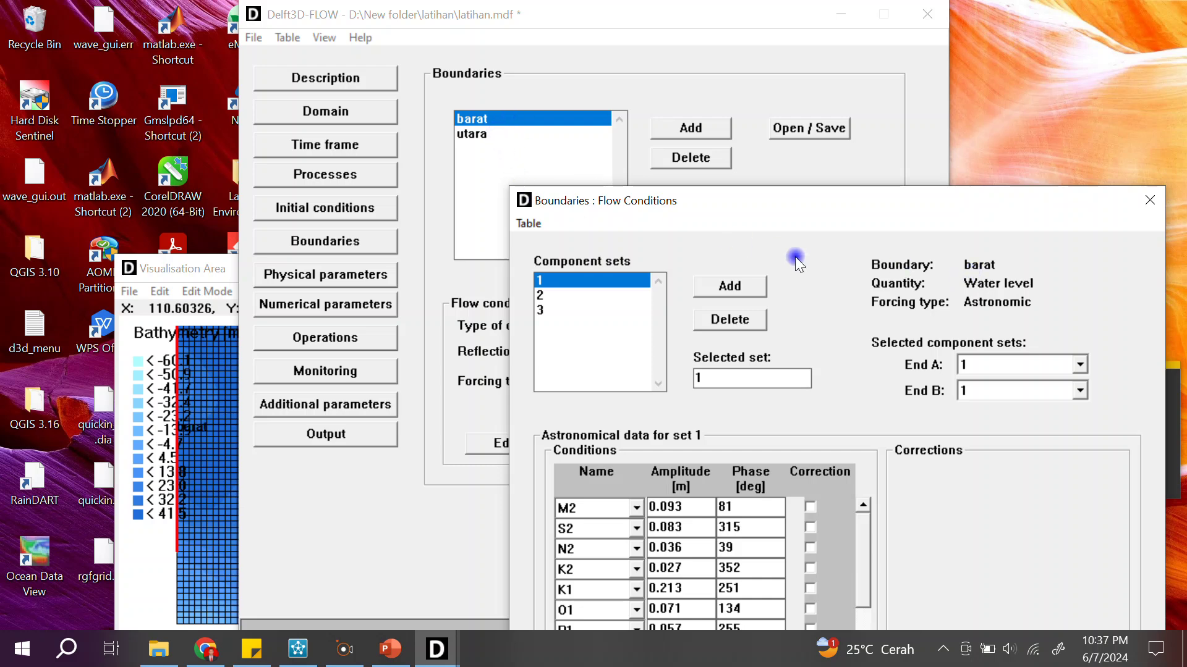
{"action": "left_click", "coordinate": [492, 133]}
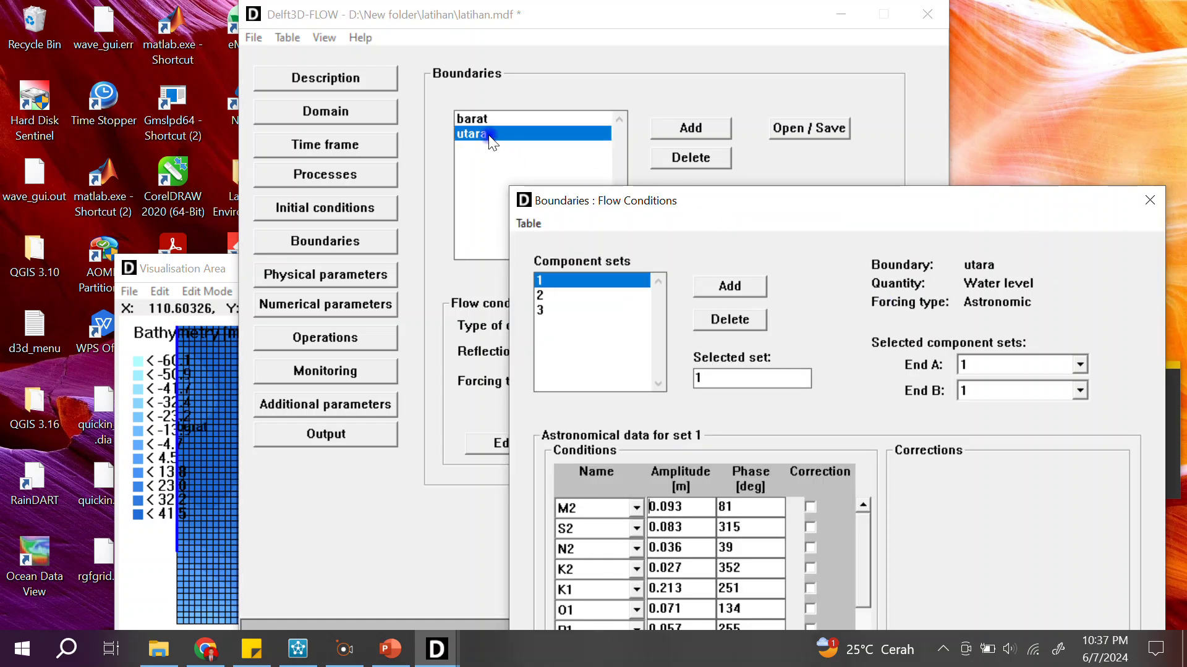
{"action": "left_click", "coordinate": [496, 117]}
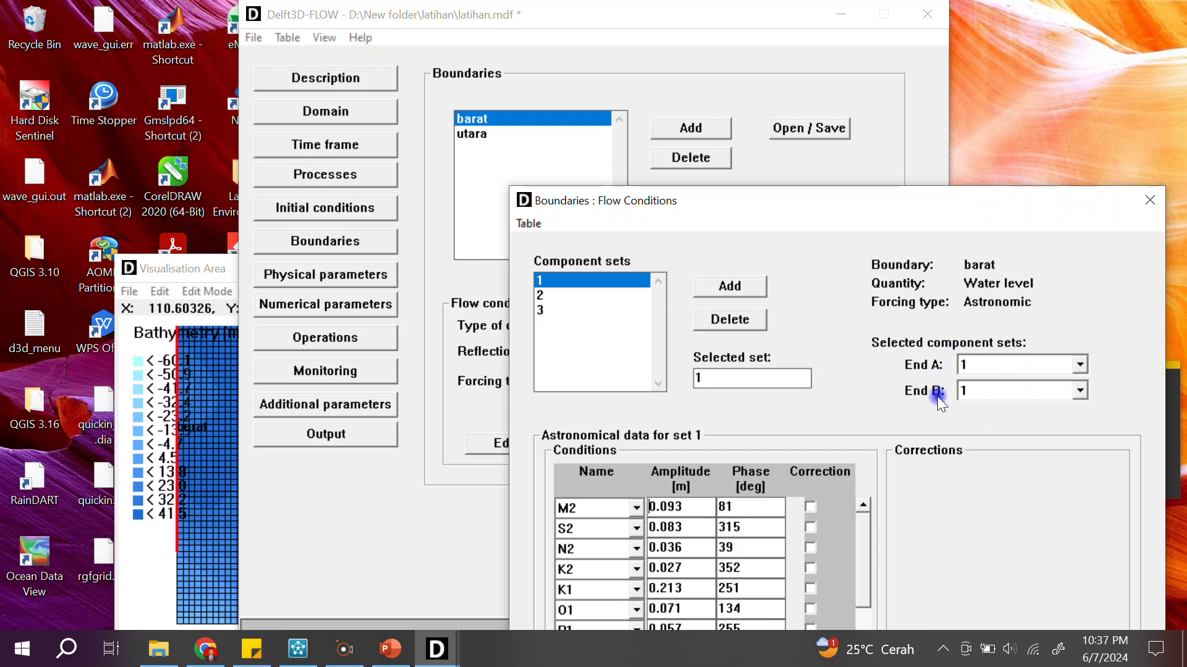
{"action": "left_click", "coordinate": [199, 271]}
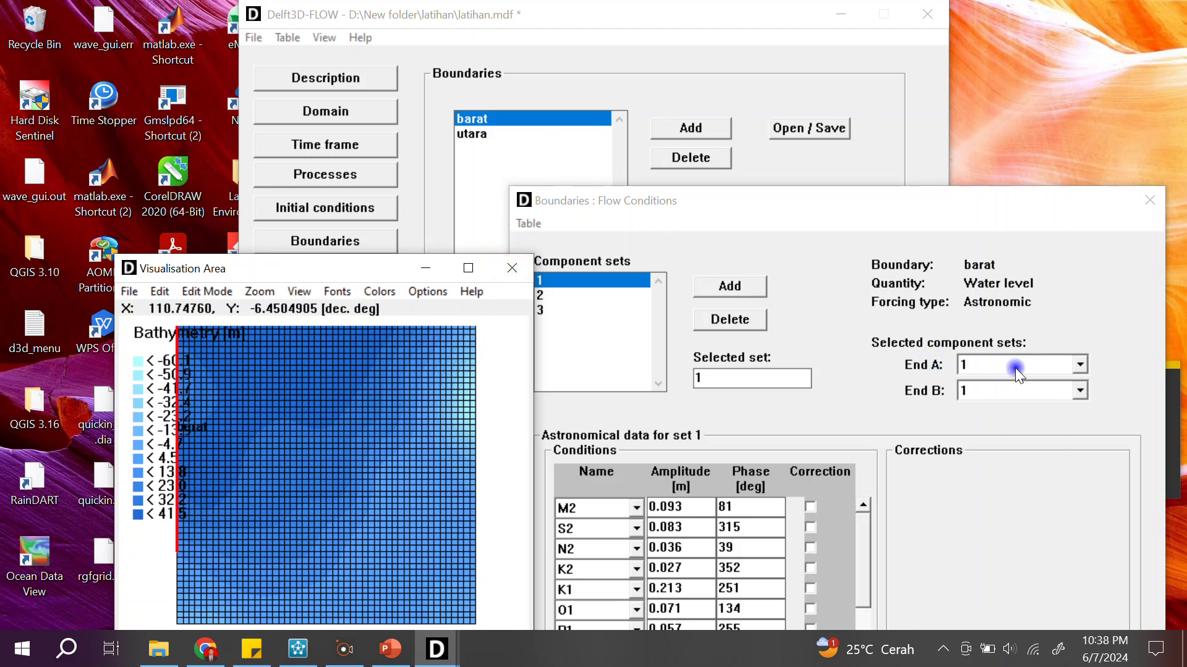
{"action": "left_click", "coordinate": [1005, 397]}
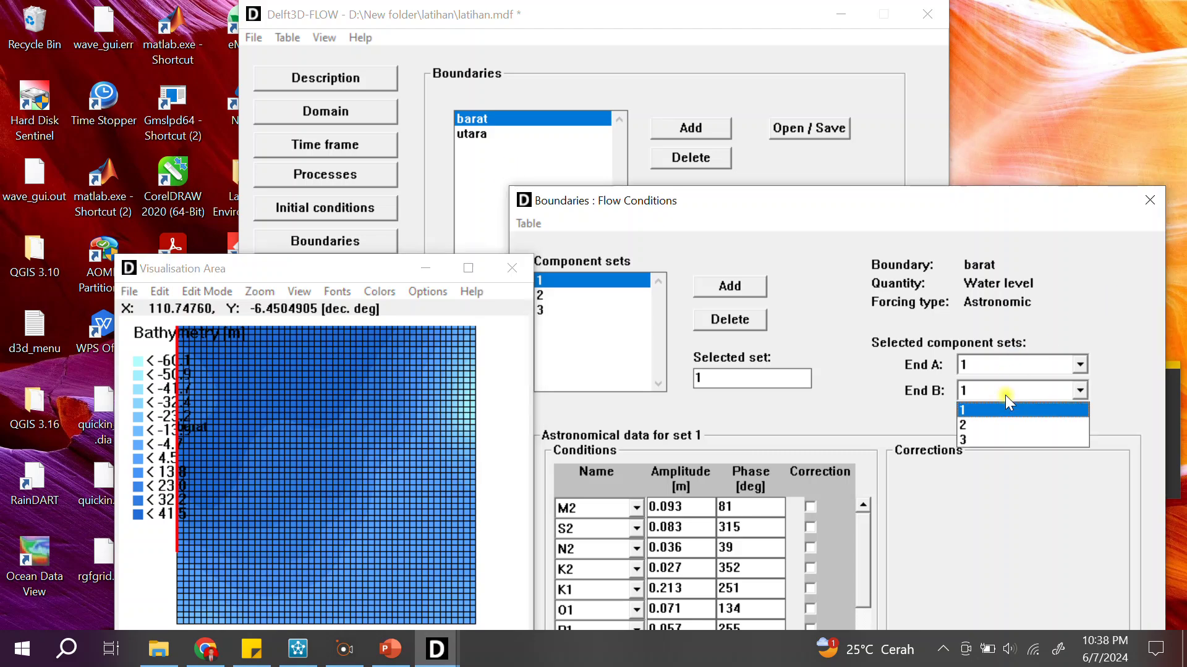
{"action": "left_click", "coordinate": [1005, 426]}
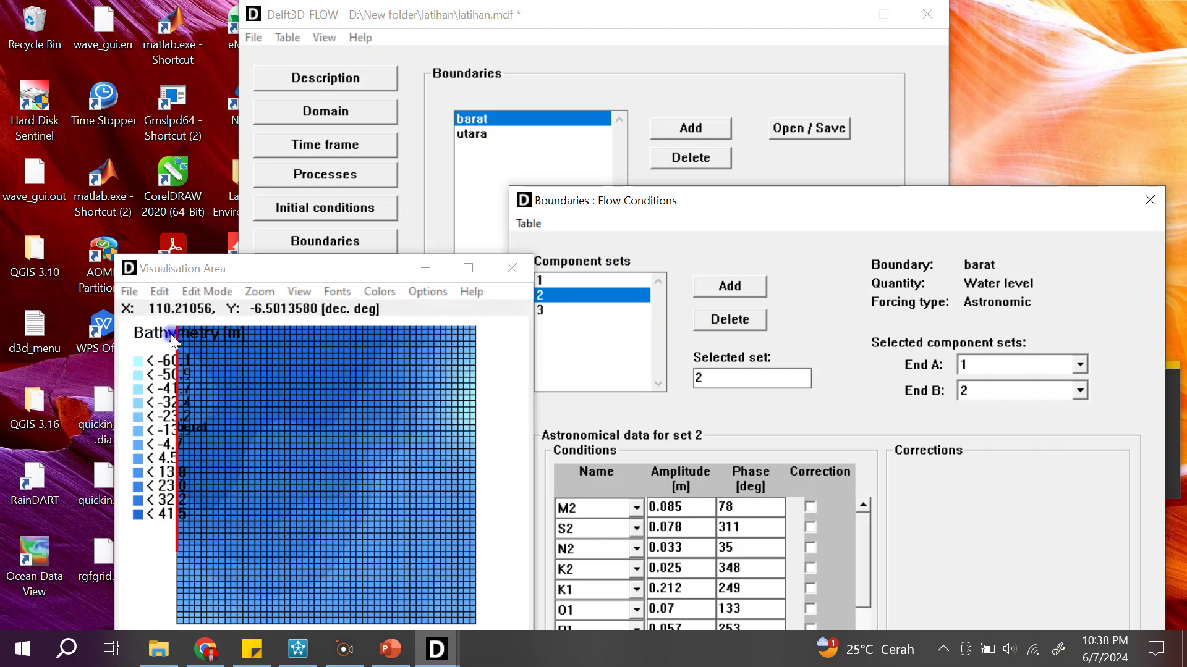
- Assign component set 2 to End A and set 3 to End B of the utara boundary, checking its ends on the grid
{"action": "left_click", "coordinate": [492, 133]}
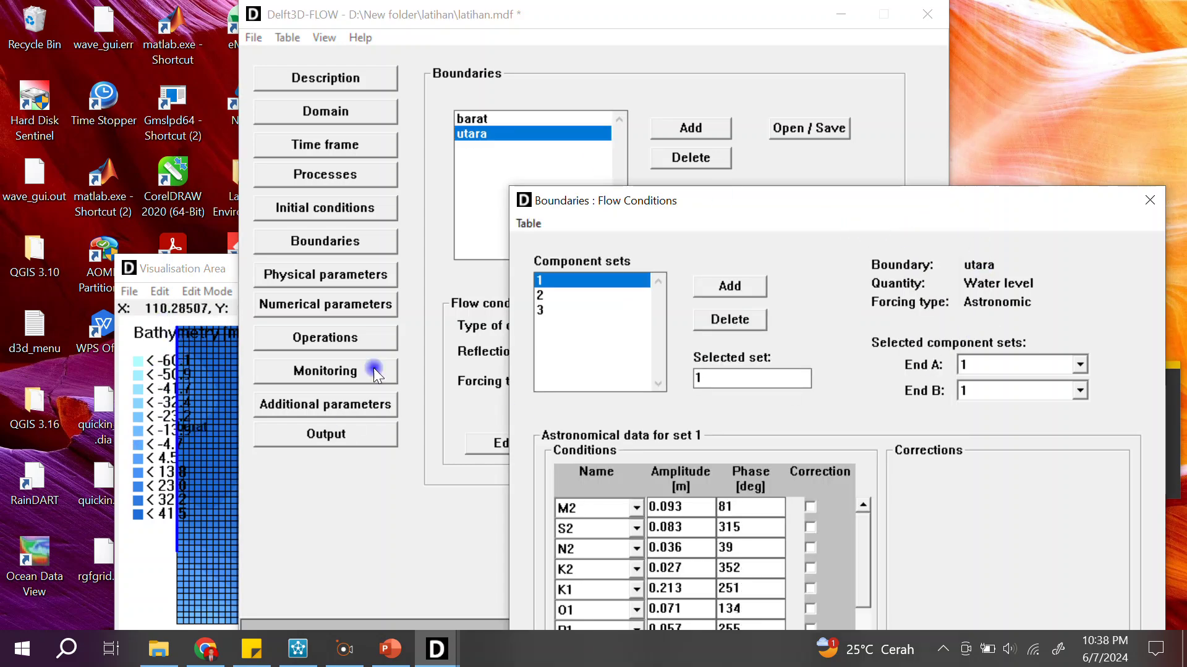
{"action": "left_click", "coordinate": [986, 363]}
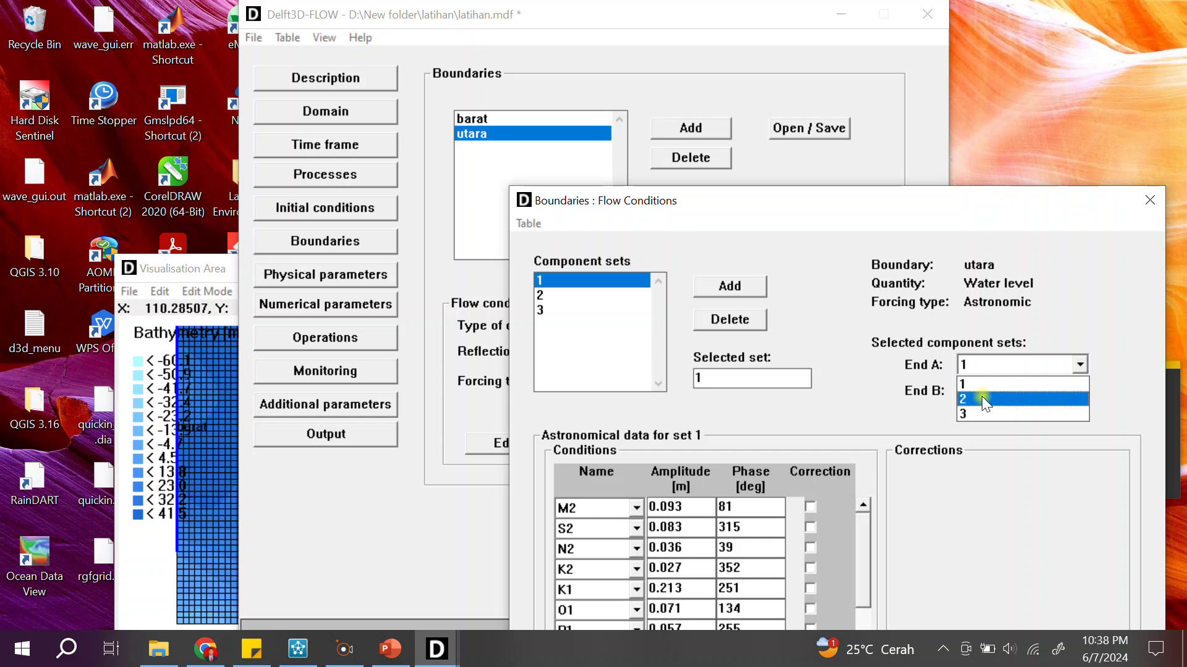
{"action": "left_click", "coordinate": [981, 396]}
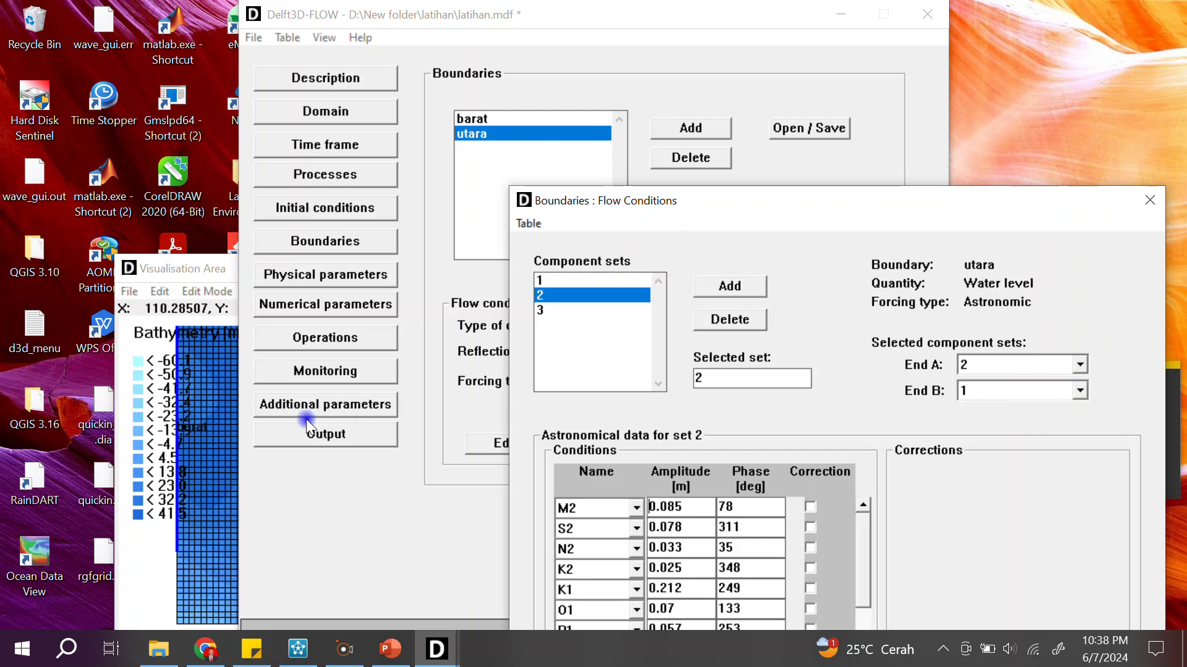
{"action": "left_click", "coordinate": [204, 267]}
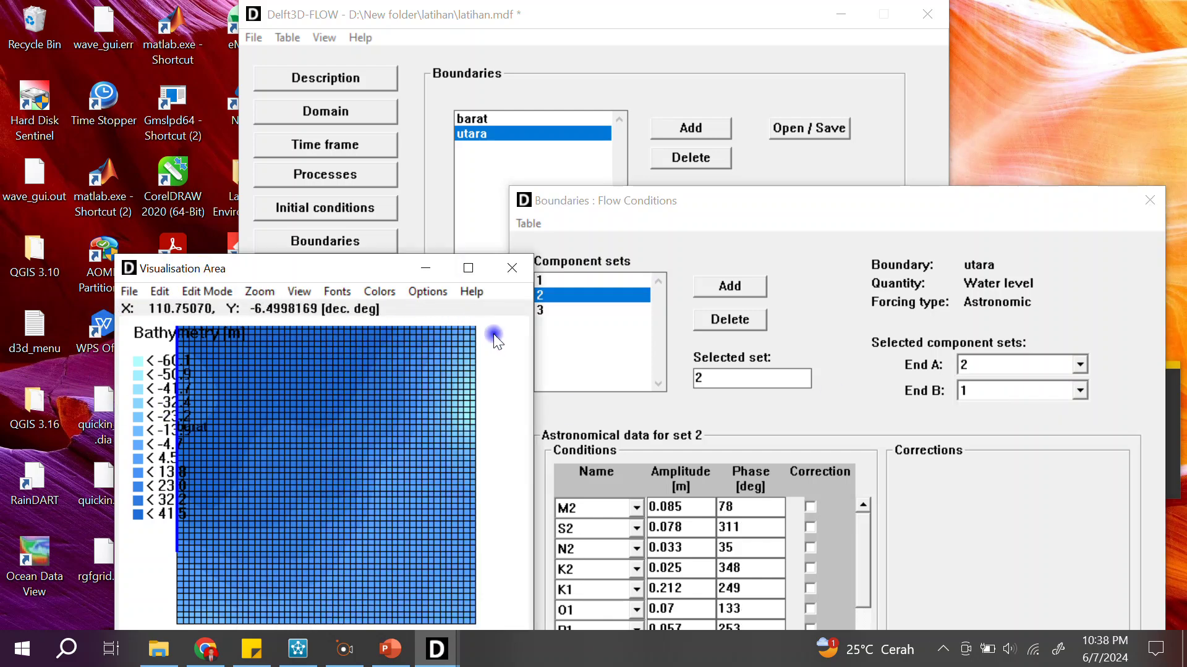
{"action": "left_click", "coordinate": [543, 132]}
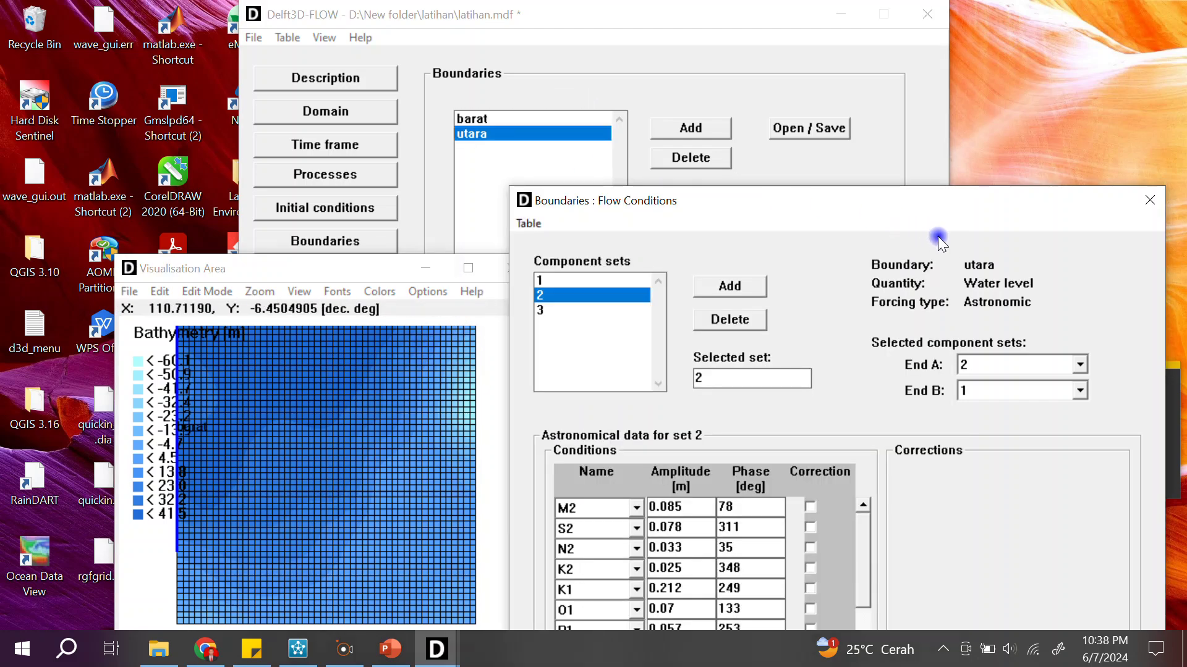
{"action": "left_click", "coordinate": [984, 391]}
{"action": "left_click", "coordinate": [976, 439]}
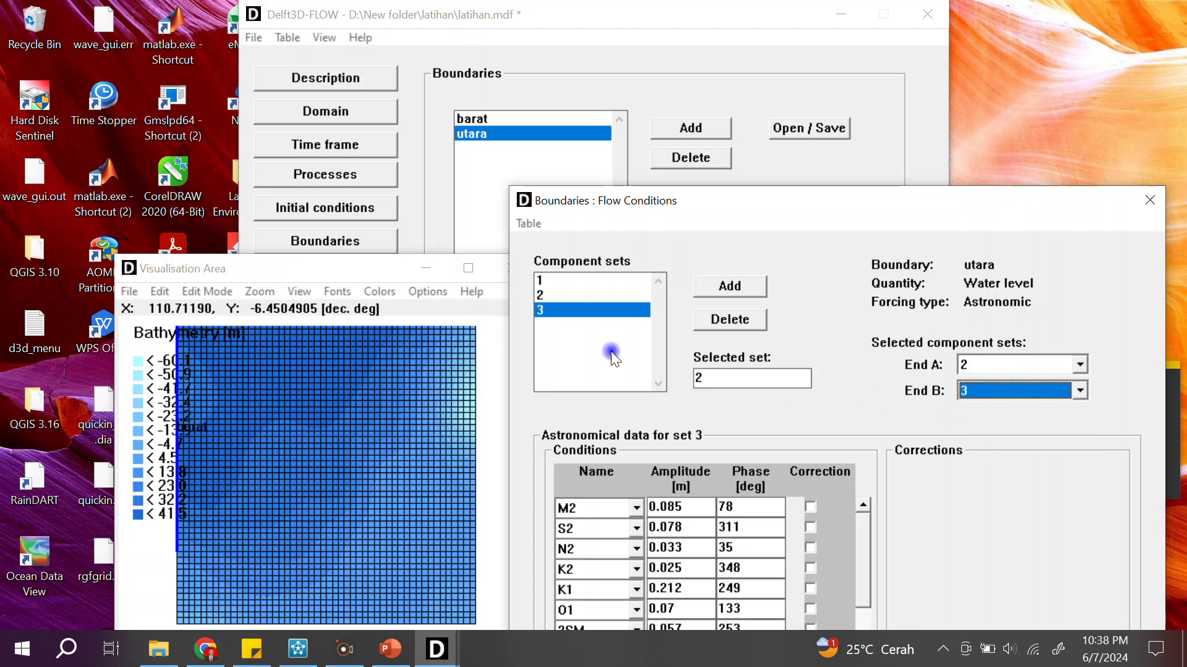
{"action": "left_click", "coordinate": [365, 265]}
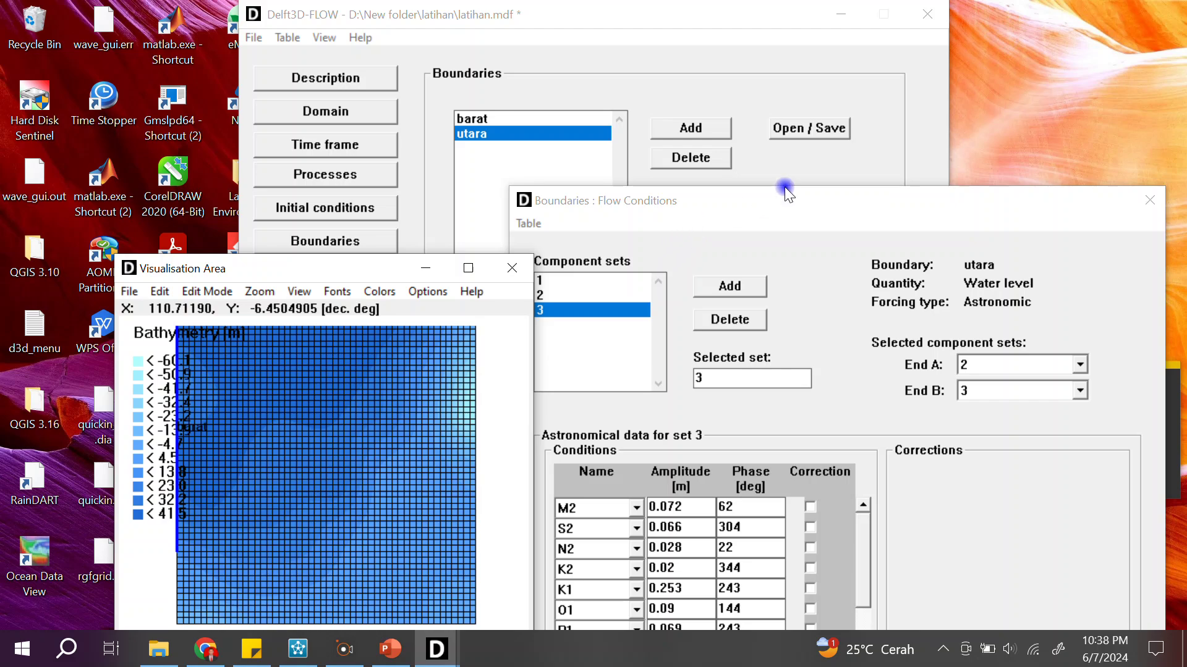
- Save the boundaries' astronomical flow conditions as pasut.bca in the latihan folder
{"action": "left_click", "coordinate": [808, 128]}
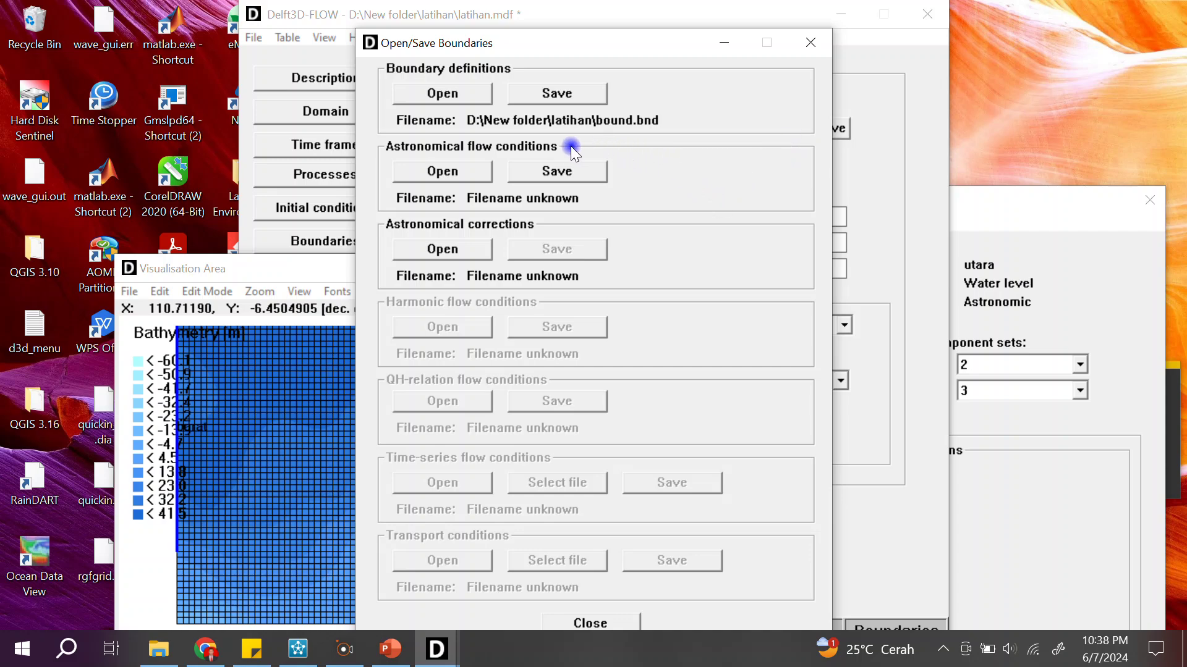
{"action": "left_click", "coordinate": [566, 173]}
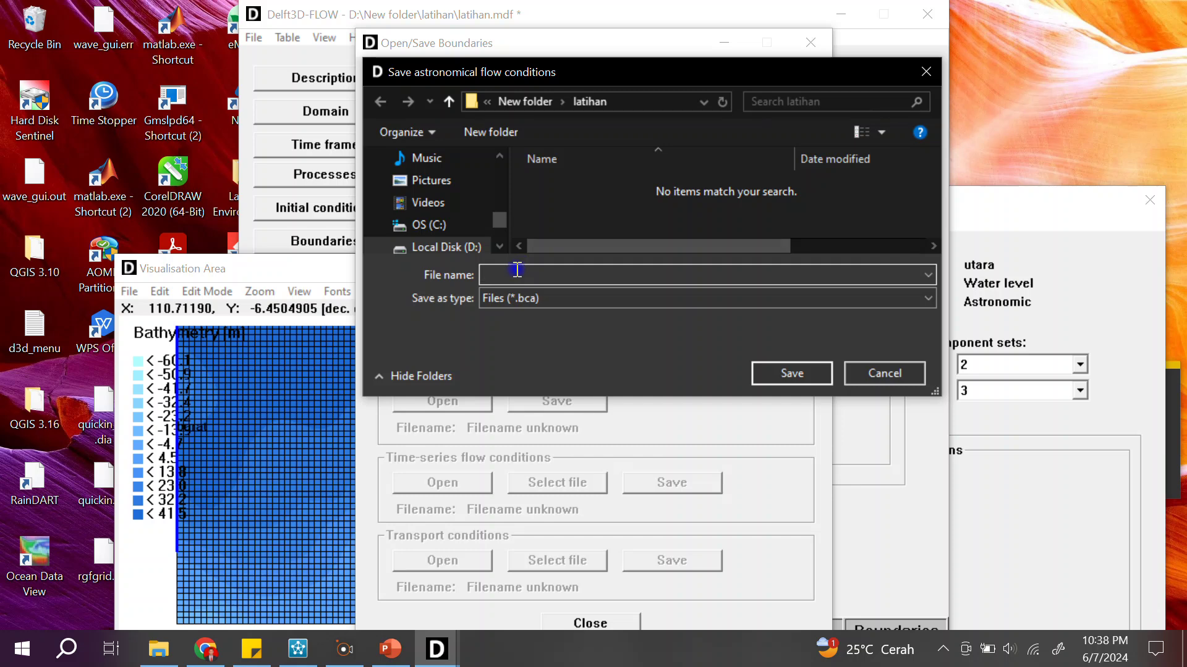
{"action": "type", "text": "pasut"}
{"action": "left_click", "coordinate": [780, 372]}
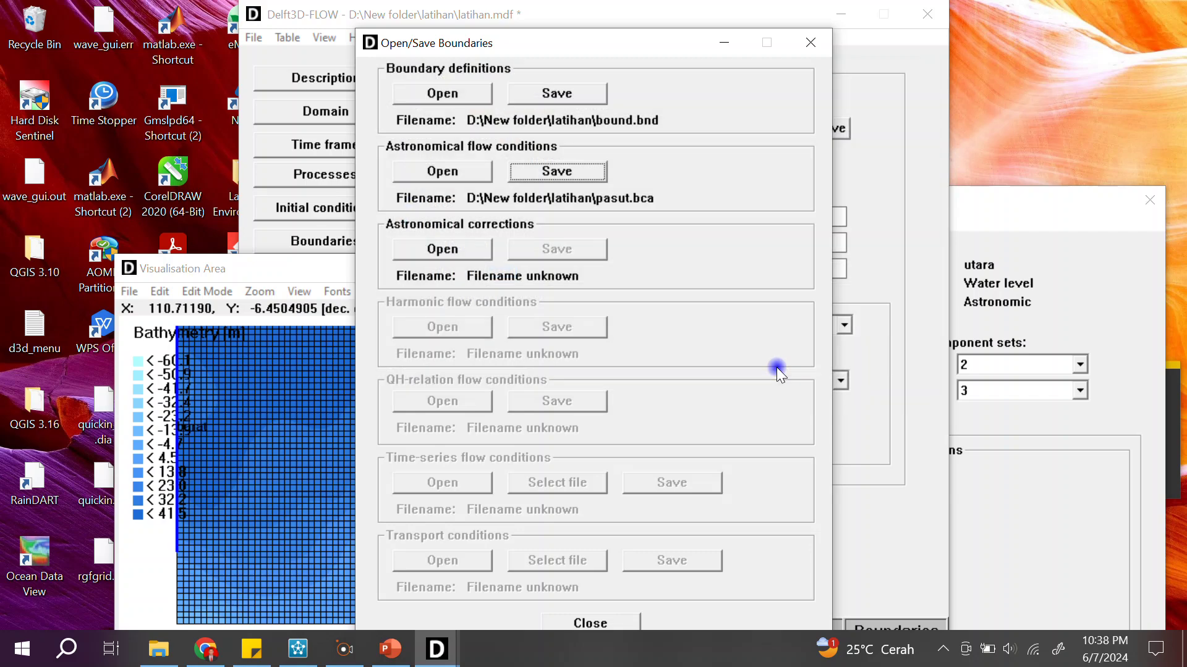
{"action": "left_click", "coordinate": [810, 42]}
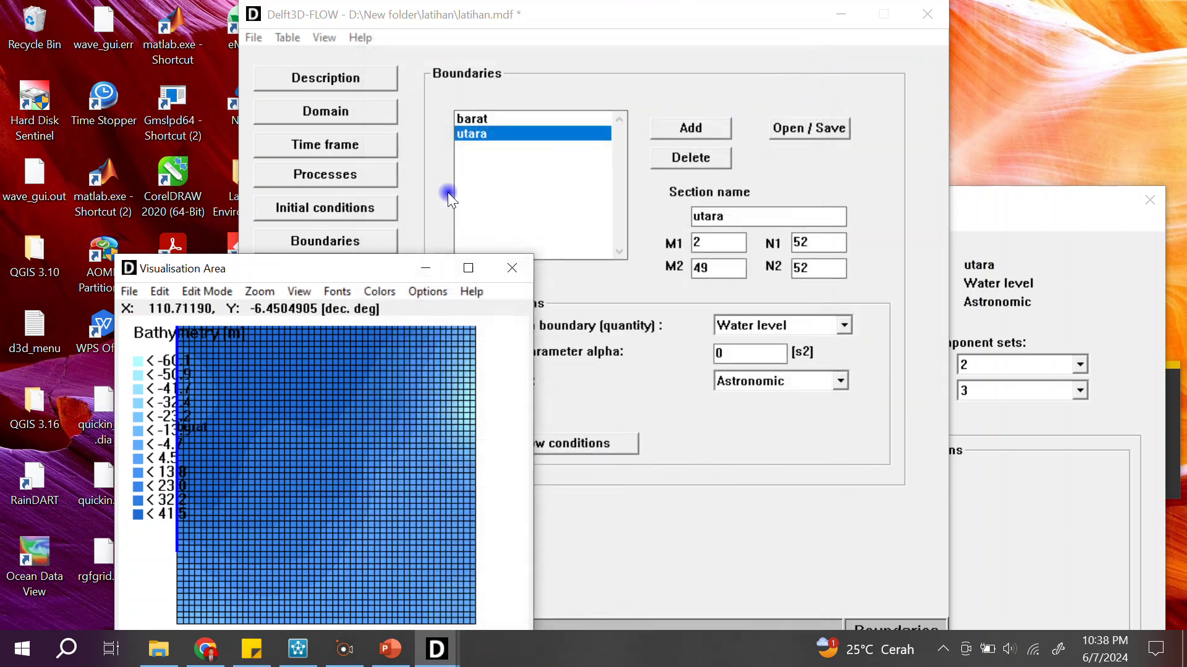
- Check the component sets assigned to barat and utara, and close the Visualisation Area and Flow Conditions windows
{"action": "left_click", "coordinate": [485, 117]}
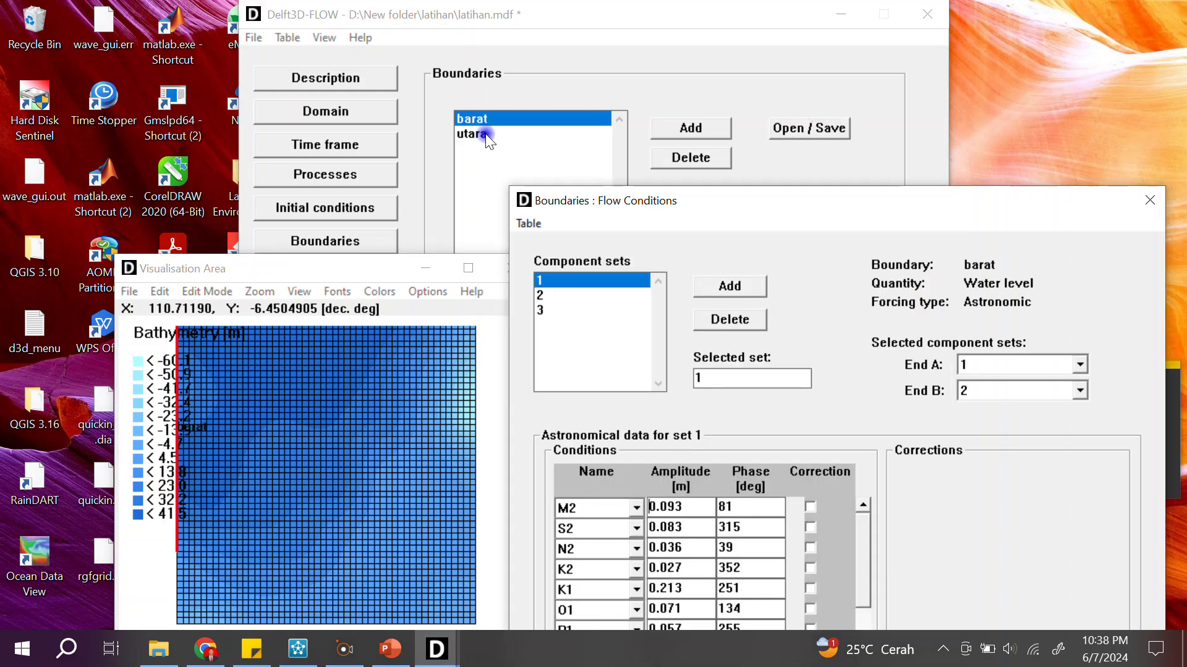
{"action": "left_click", "coordinate": [484, 134]}
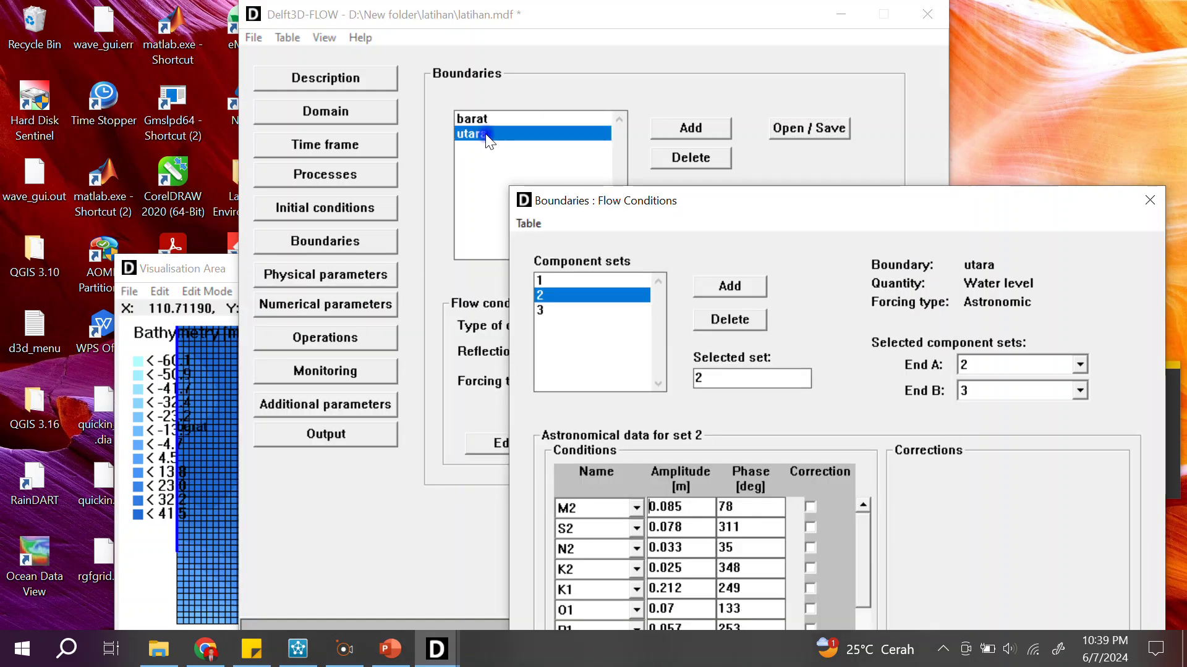
{"action": "left_click", "coordinate": [217, 270]}
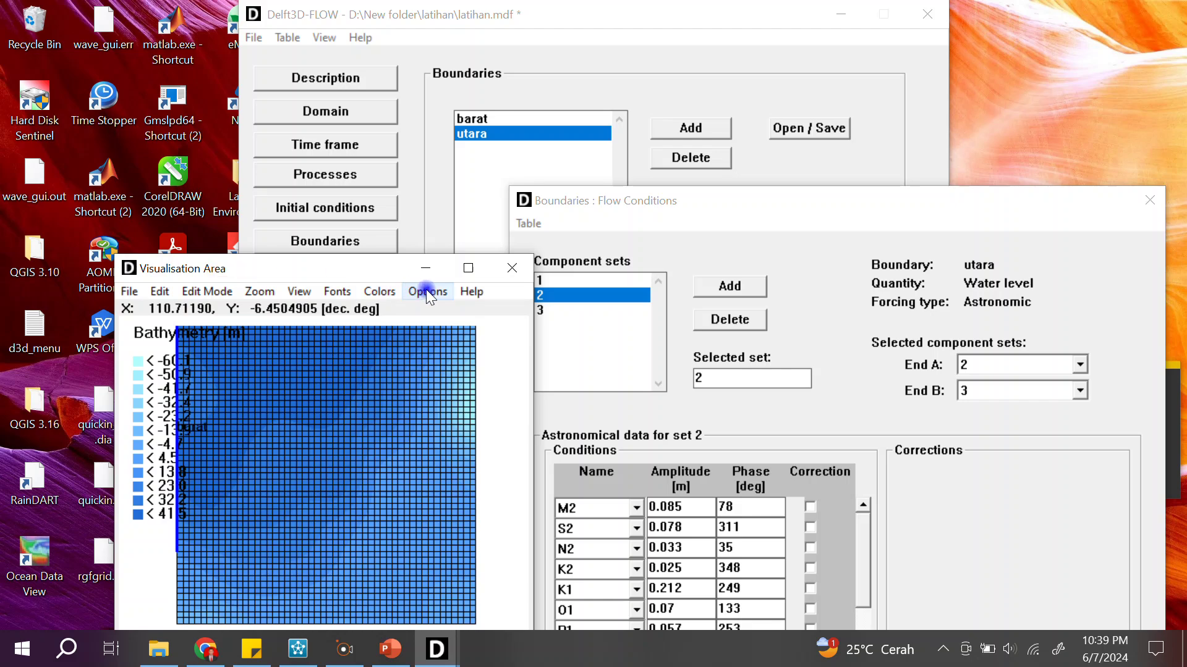
{"action": "left_click", "coordinate": [514, 268]}
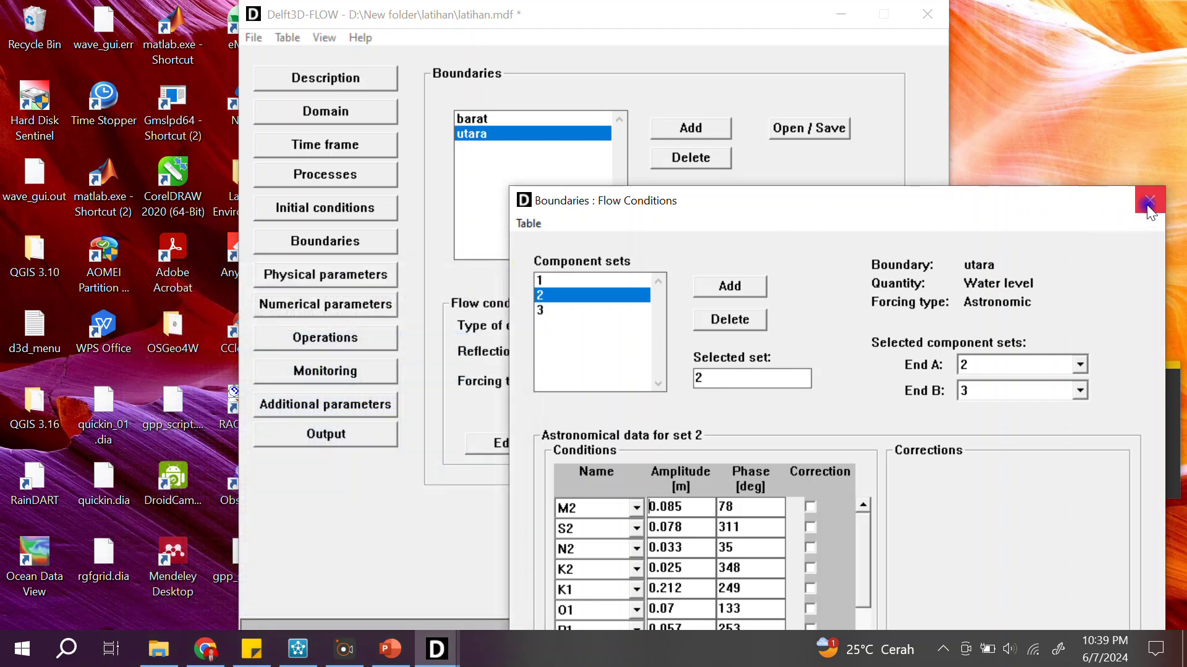
{"action": "left_click", "coordinate": [1148, 204]}
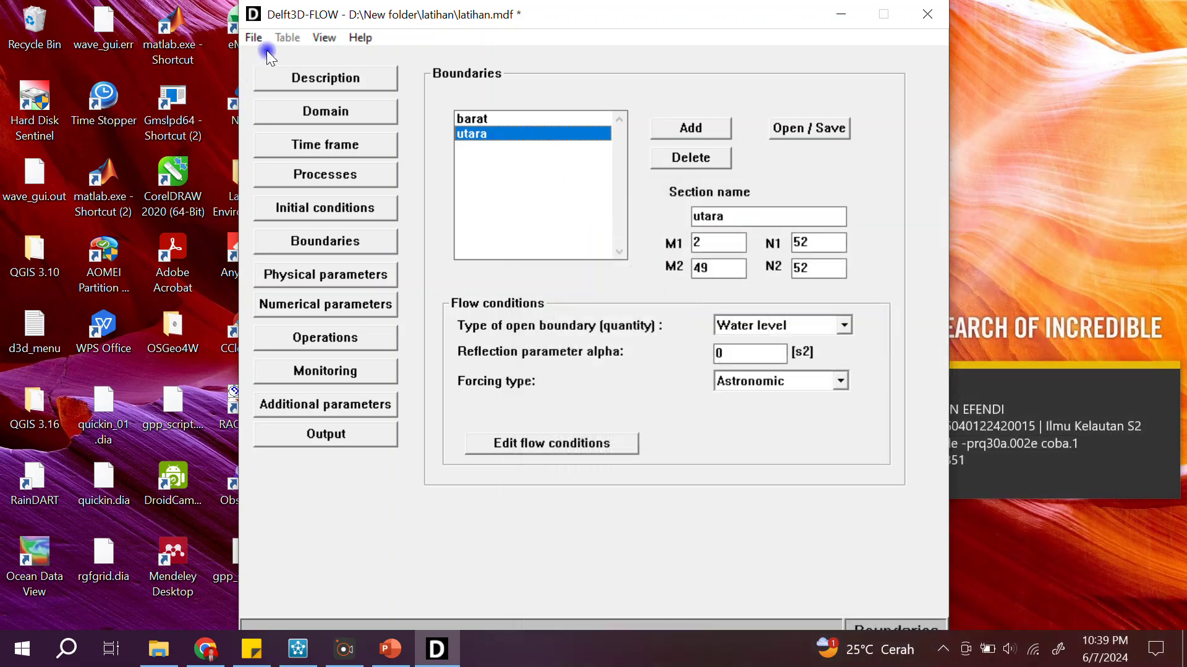
- Save the flow model's settings to the MDF file
{"action": "left_click", "coordinate": [254, 38]}
{"action": "left_click", "coordinate": [274, 107]}
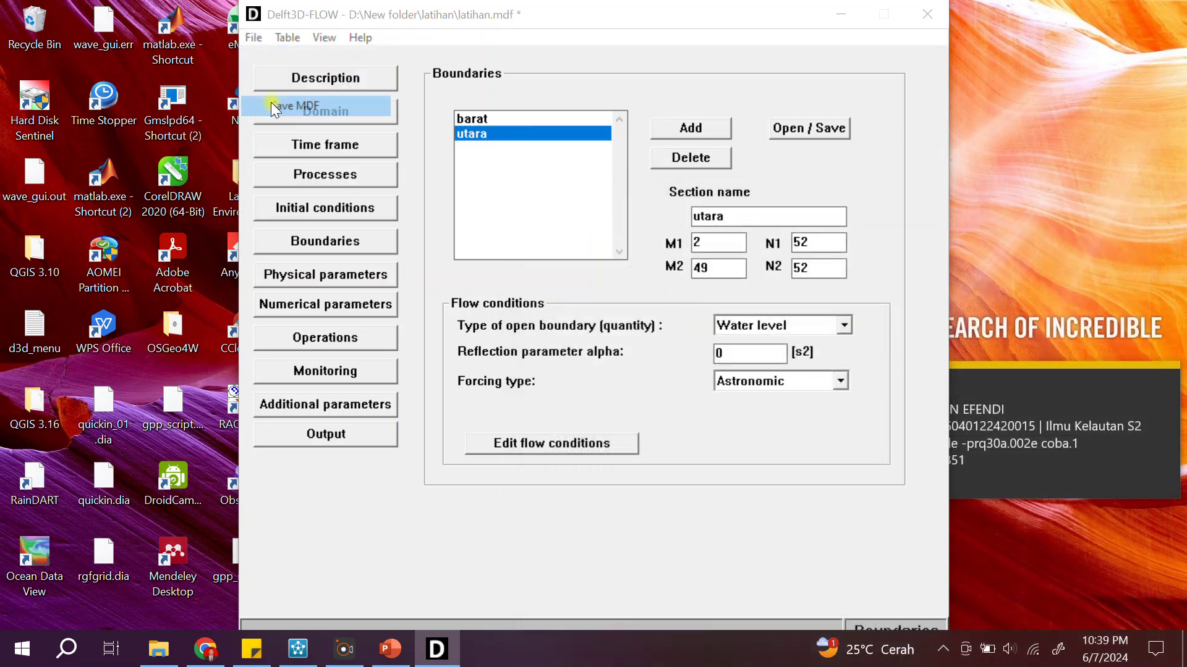
{"action": "left_click", "coordinate": [750, 306]}
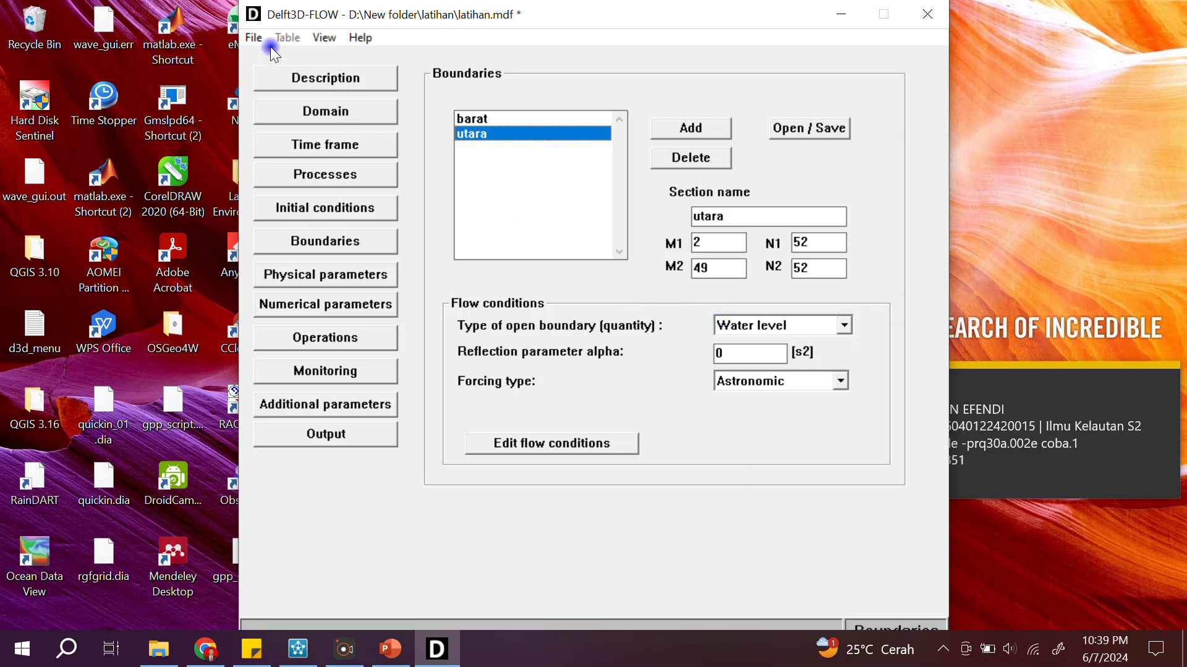
{"action": "left_click", "coordinate": [254, 34]}
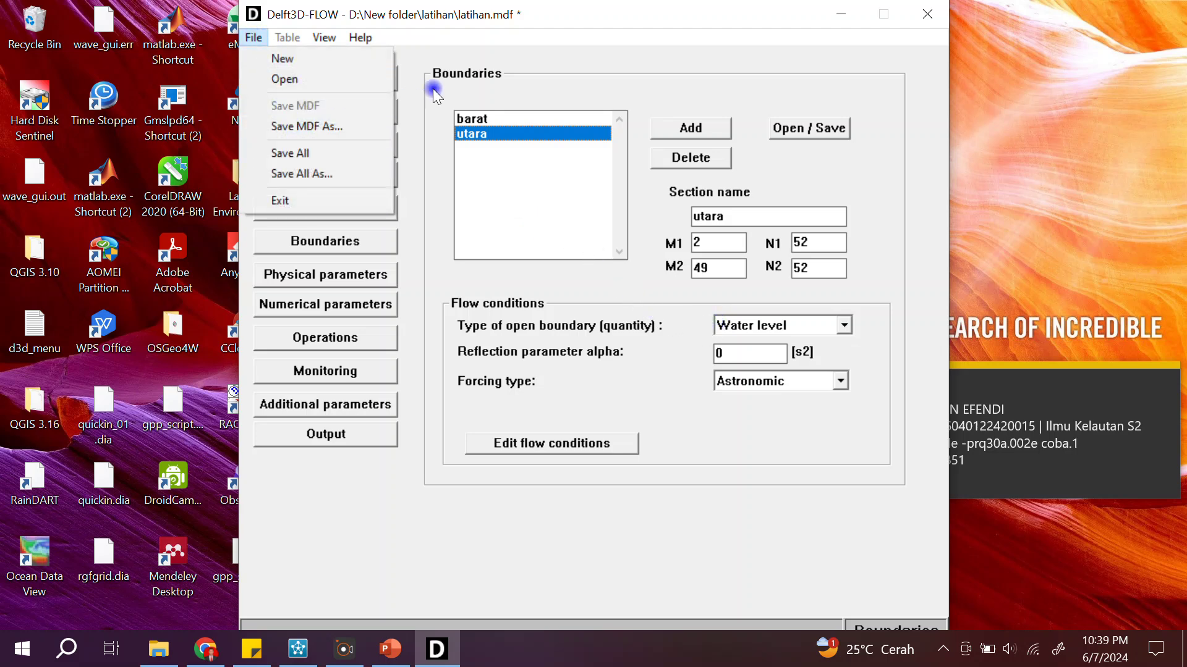
{"action": "left_click", "coordinate": [481, 58]}
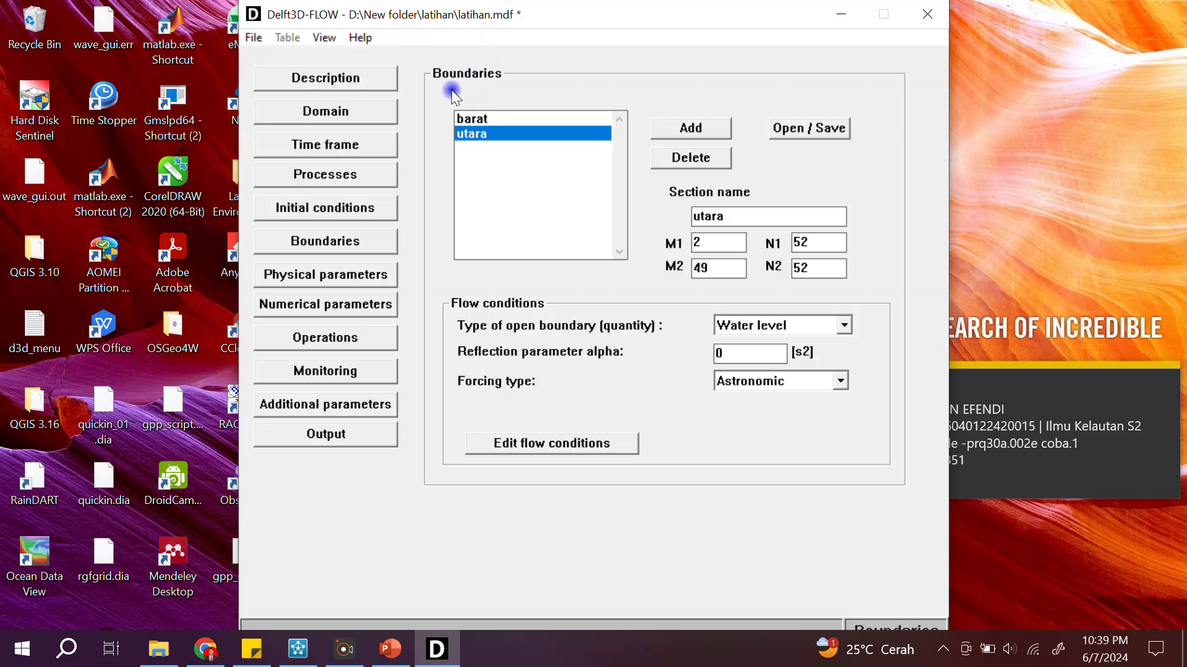
- Set the water density in the physical parameters' hydrodynamic constants to 1025 kg/m3
{"action": "left_click", "coordinate": [347, 241]}
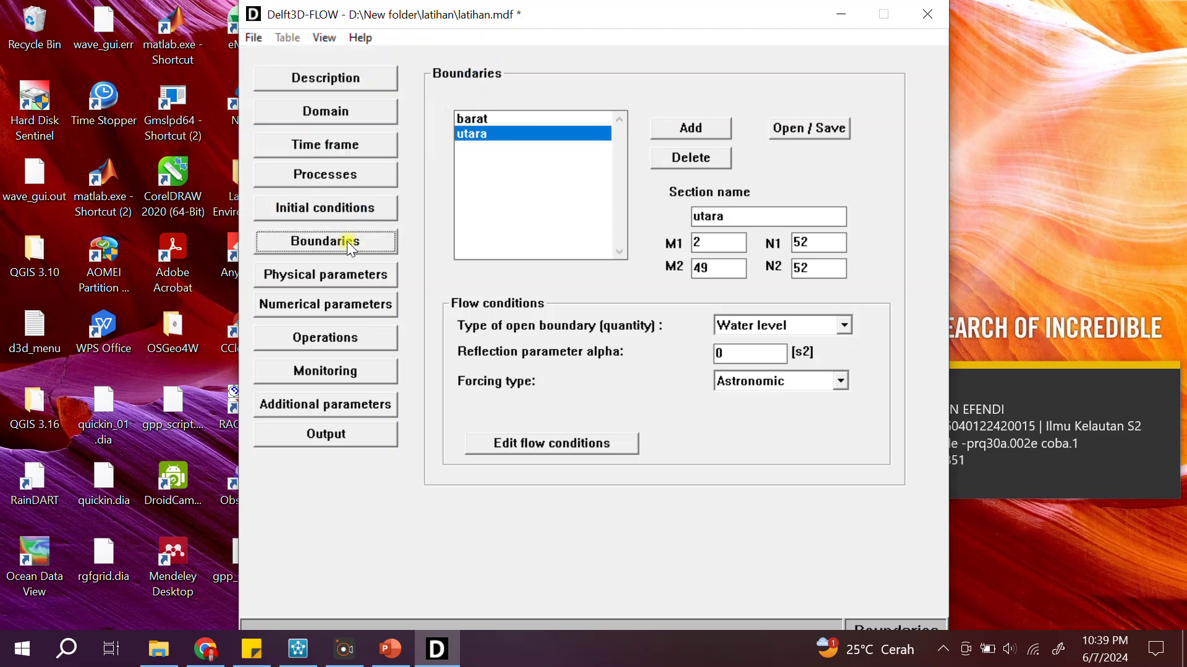
{"action": "left_click", "coordinate": [332, 273]}
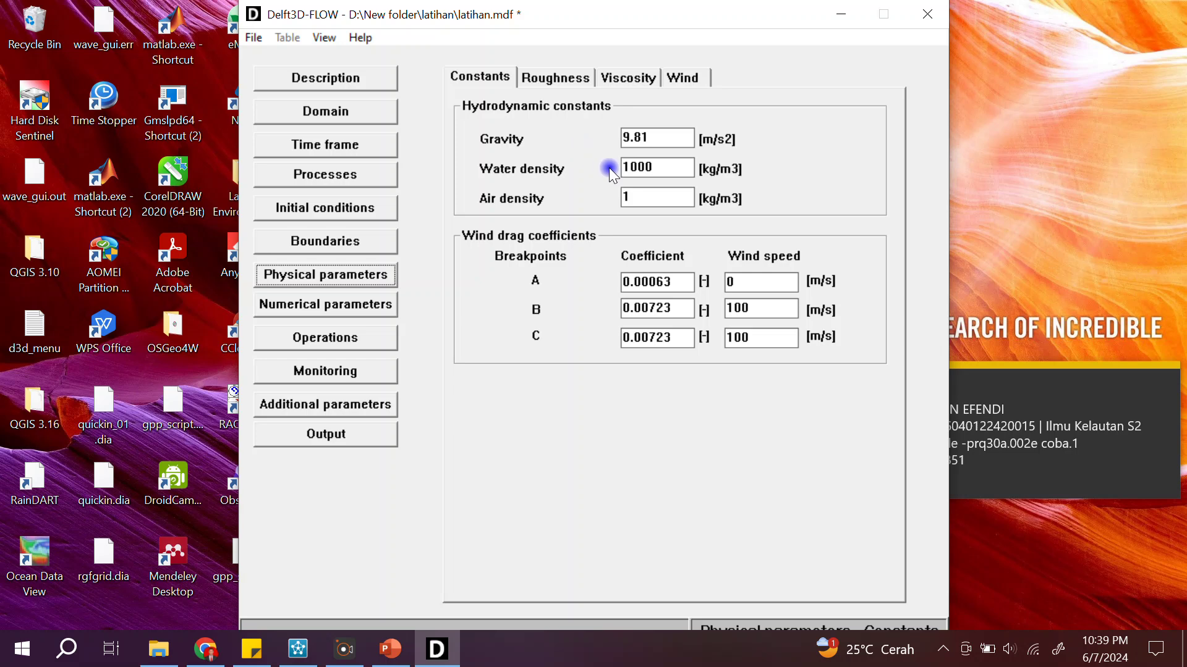
{"action": "left_click_drag", "start_coordinate": [656, 169], "coordinate": [642, 168]}
{"action": "type", "text": "25"}
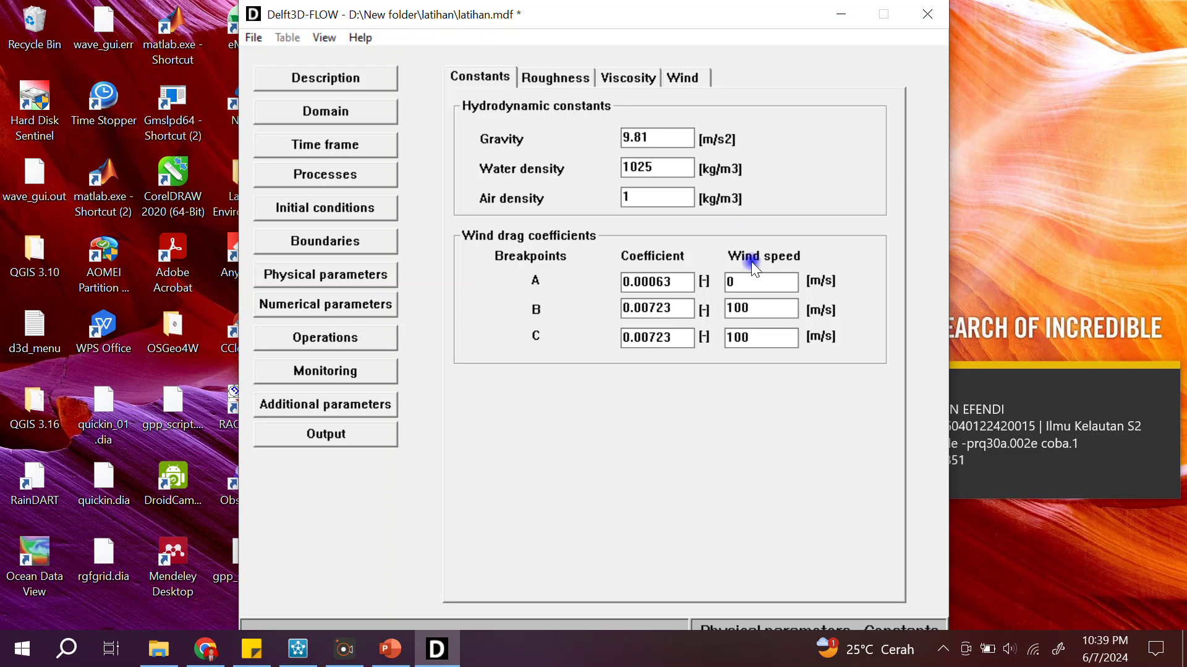
- Review the bottom roughness formula choices and the wall slip condition options in the physical parameters
{"action": "left_click", "coordinate": [545, 79]}
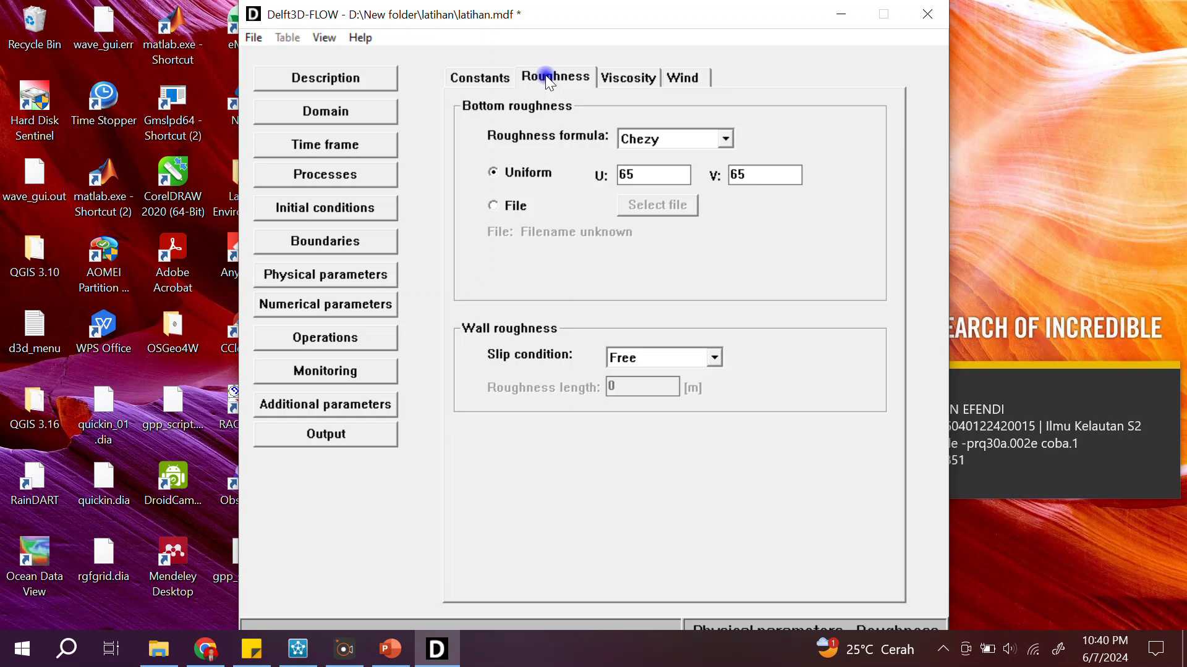
{"action": "left_click", "coordinate": [657, 132]}
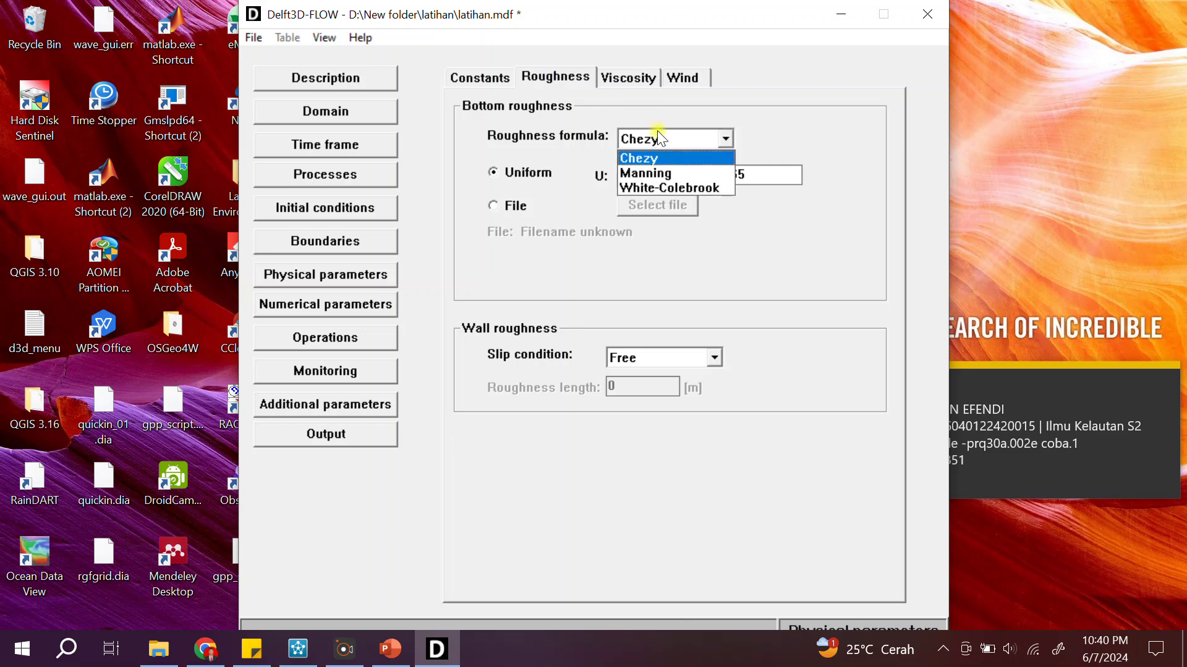
{"action": "left_click", "coordinate": [765, 95]}
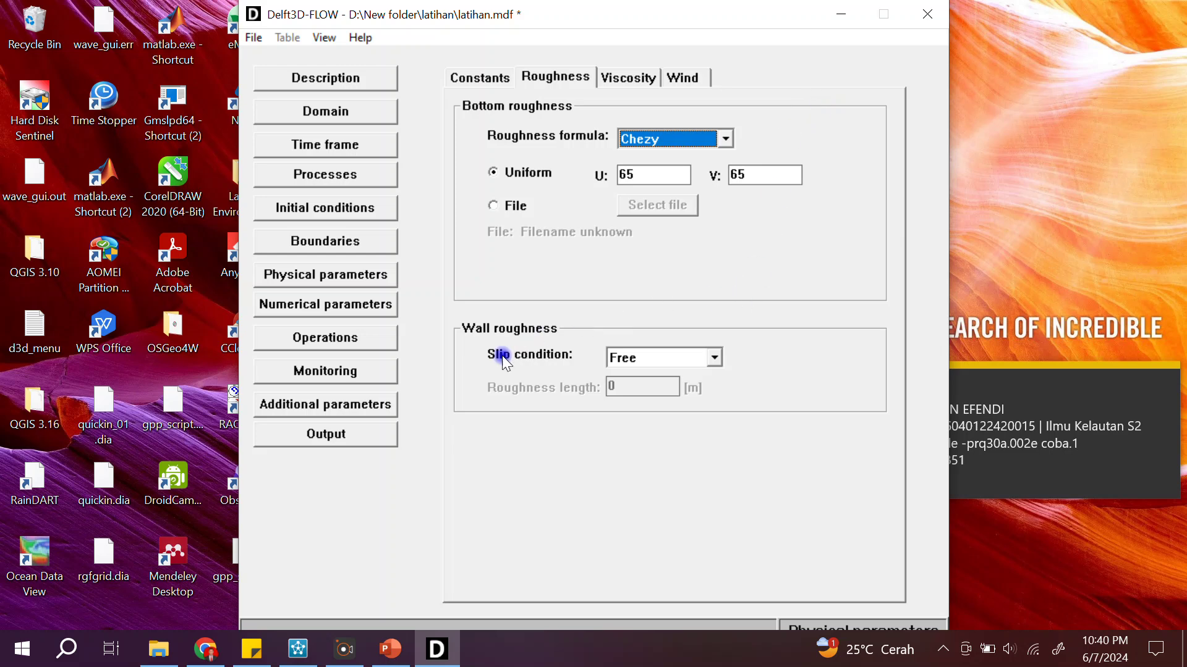
{"action": "left_click", "coordinate": [618, 358]}
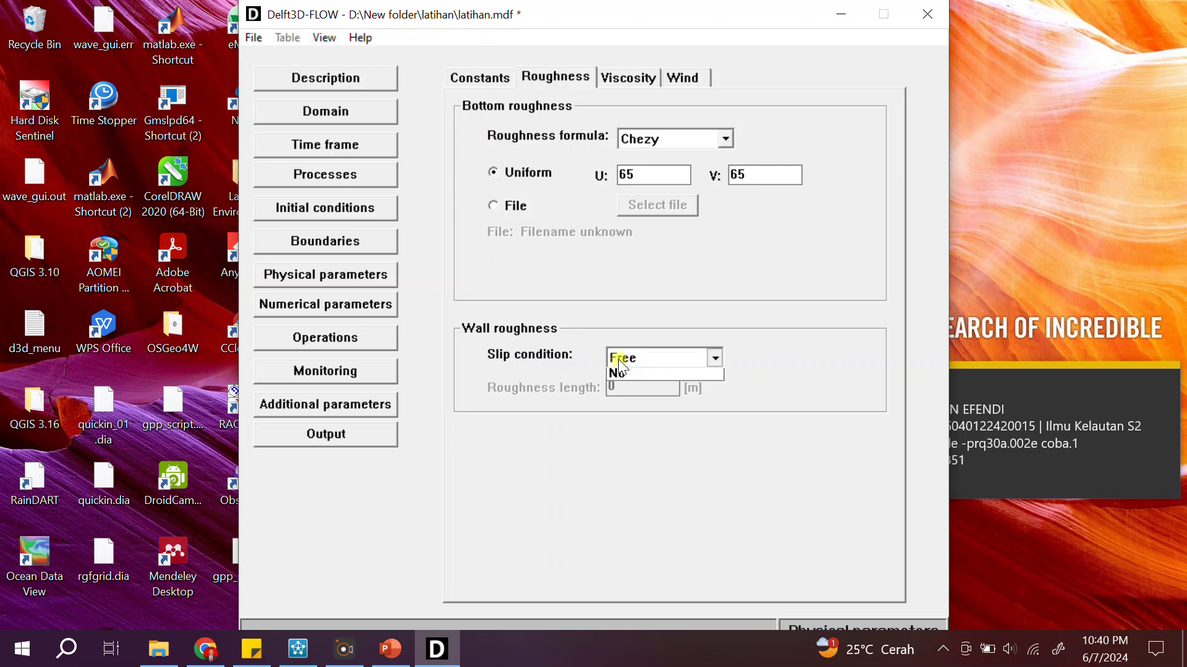
{"action": "left_click", "coordinate": [669, 315]}
- Review the background viscosity settings and set the wind input to space varying wind and pressure
{"action": "left_click", "coordinate": [616, 79]}
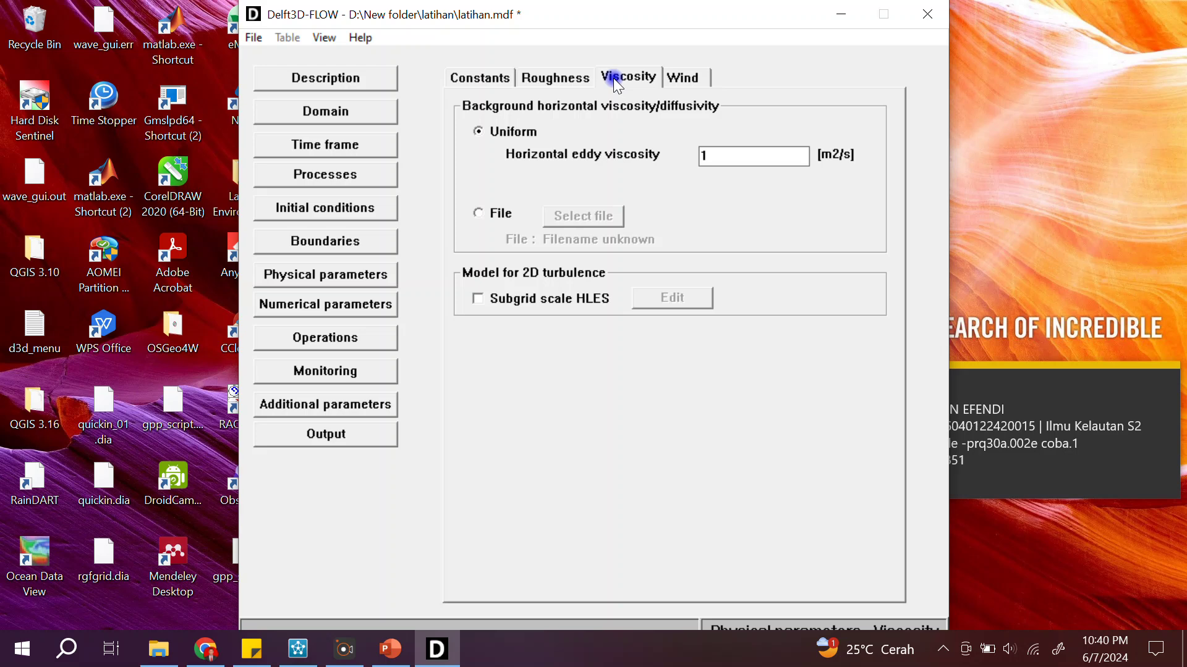
{"action": "left_click", "coordinate": [697, 79]}
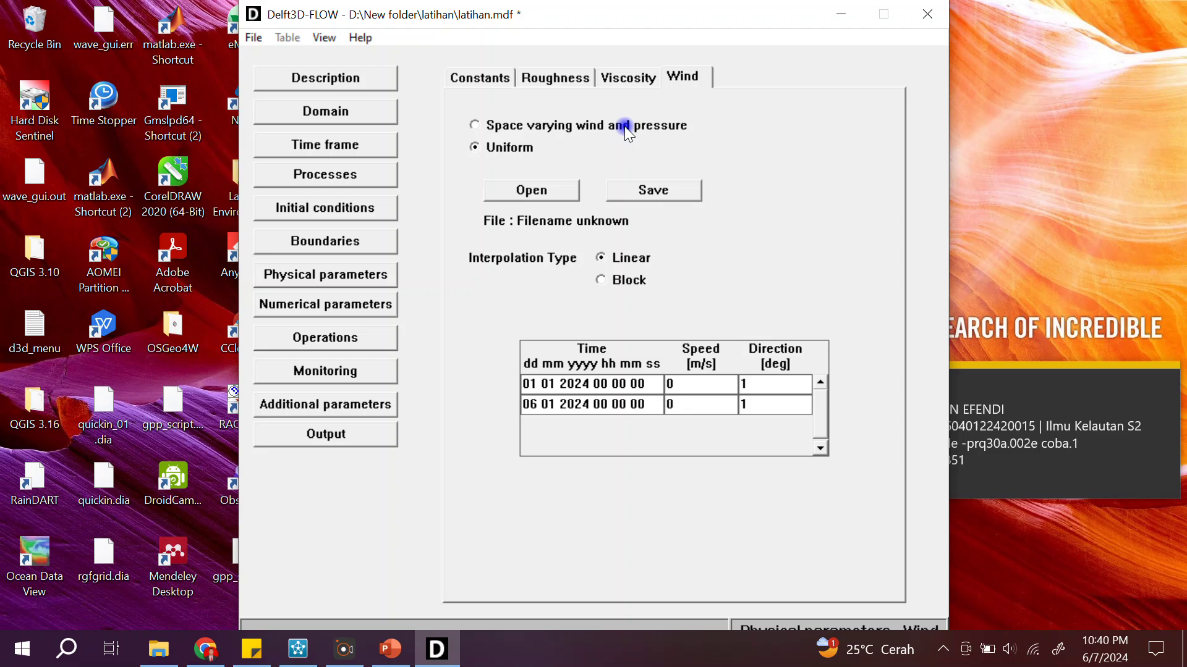
{"action": "left_click", "coordinate": [473, 127]}
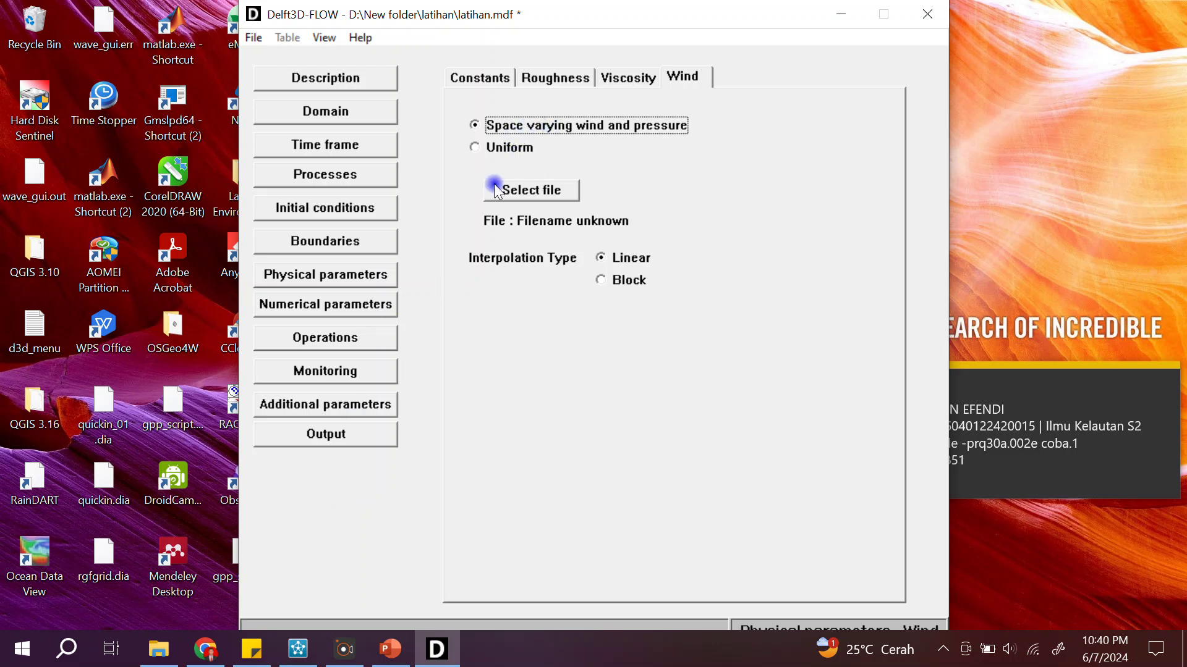
- Review the numerical parameters and the discharge operations of the flow model
{"action": "left_click", "coordinate": [364, 306]}
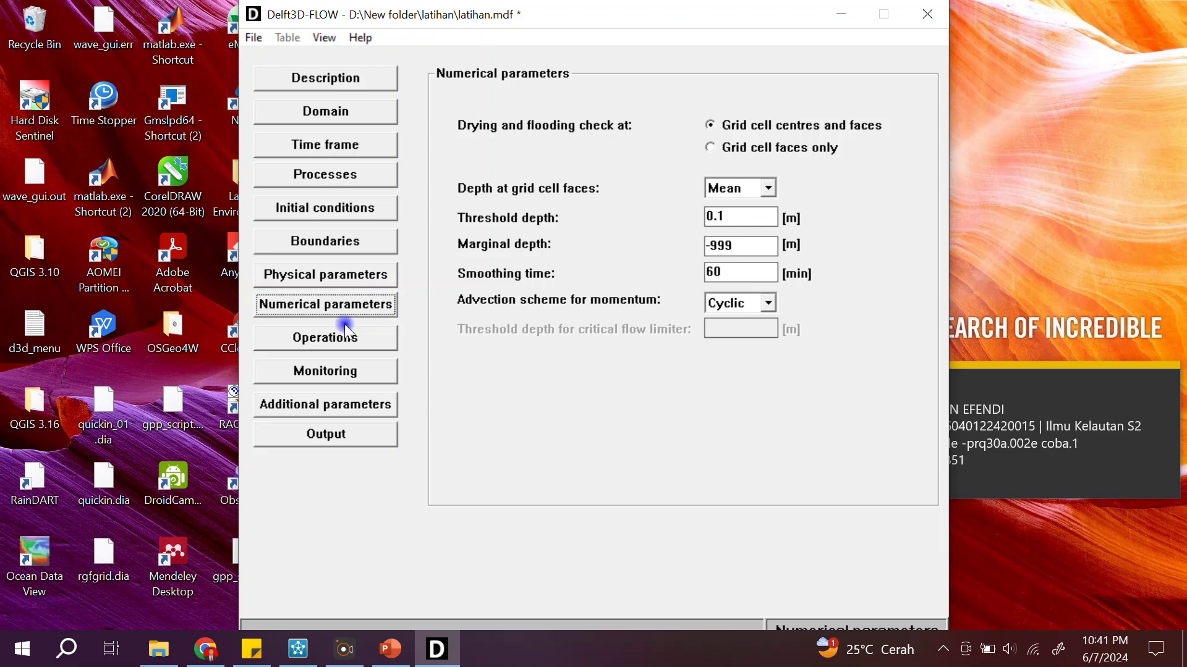
{"action": "left_click", "coordinate": [309, 340]}
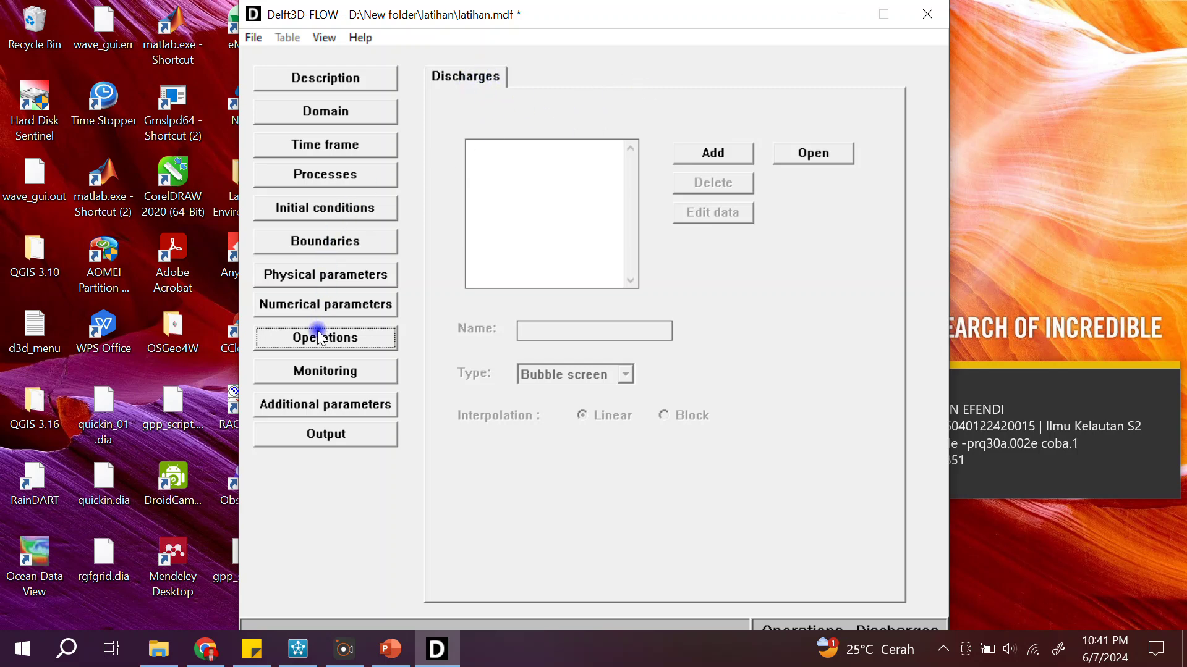
- Open the monitoring observations and the Visualisation Area, and set it to add observation points
{"action": "left_click", "coordinate": [314, 366]}
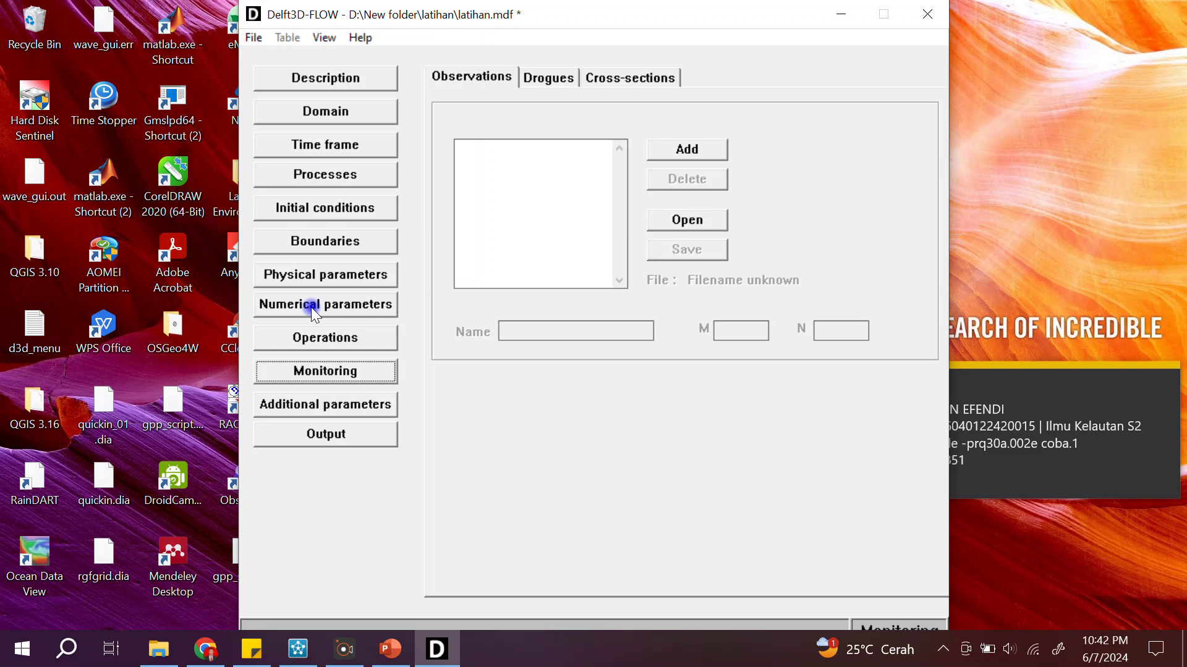
{"action": "left_click", "coordinate": [323, 37]}
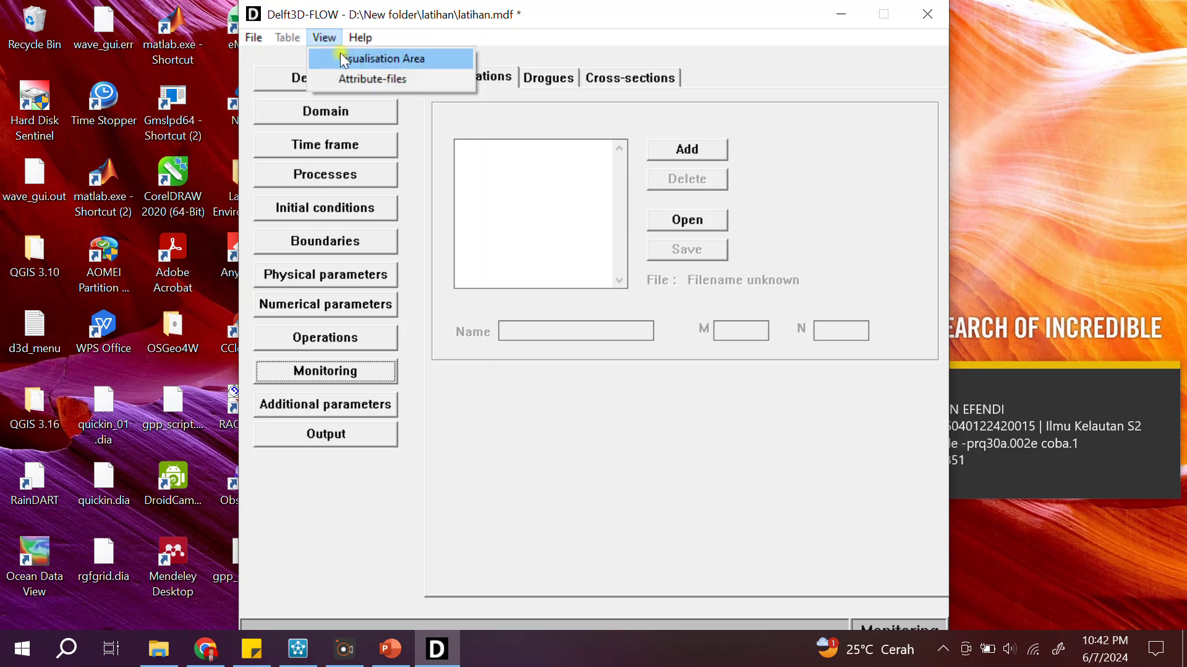
{"action": "left_click", "coordinate": [340, 56]}
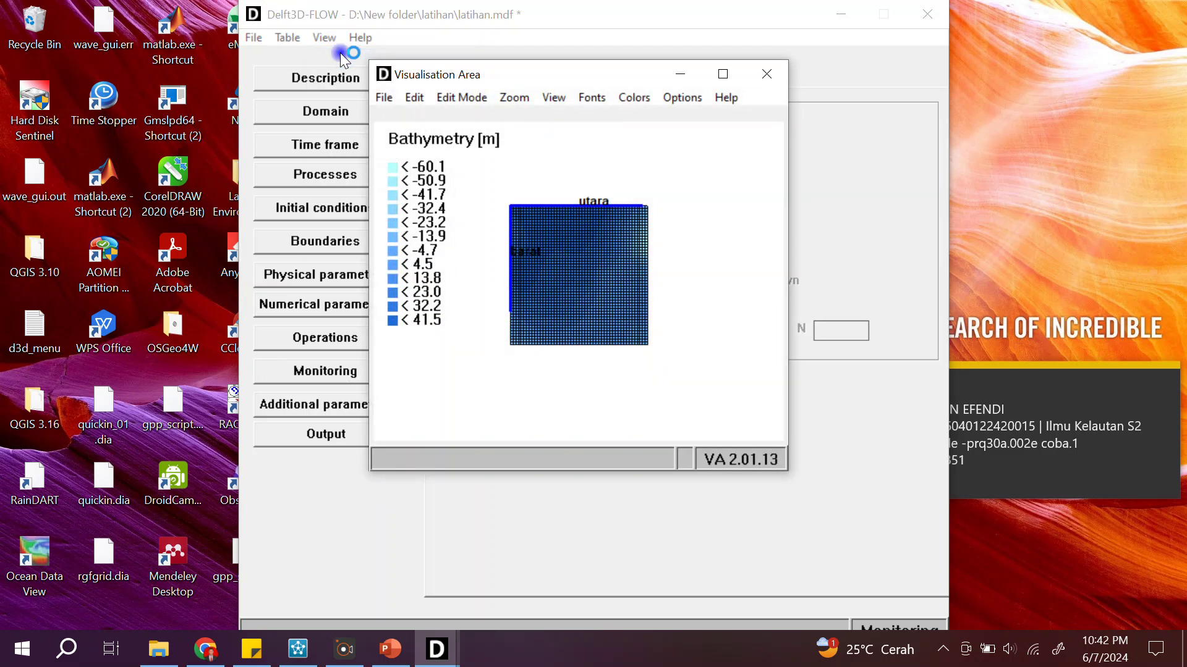
{"action": "left_click", "coordinate": [474, 98]}
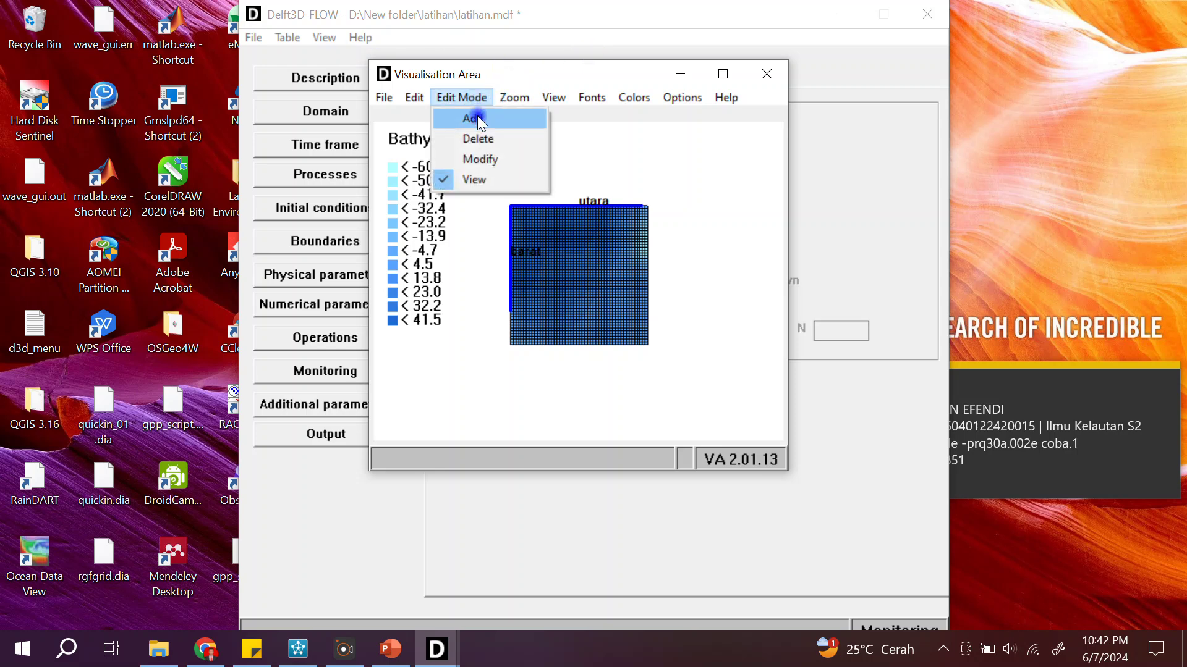
{"action": "left_click", "coordinate": [478, 118]}
{"action": "left_click", "coordinate": [420, 98]}
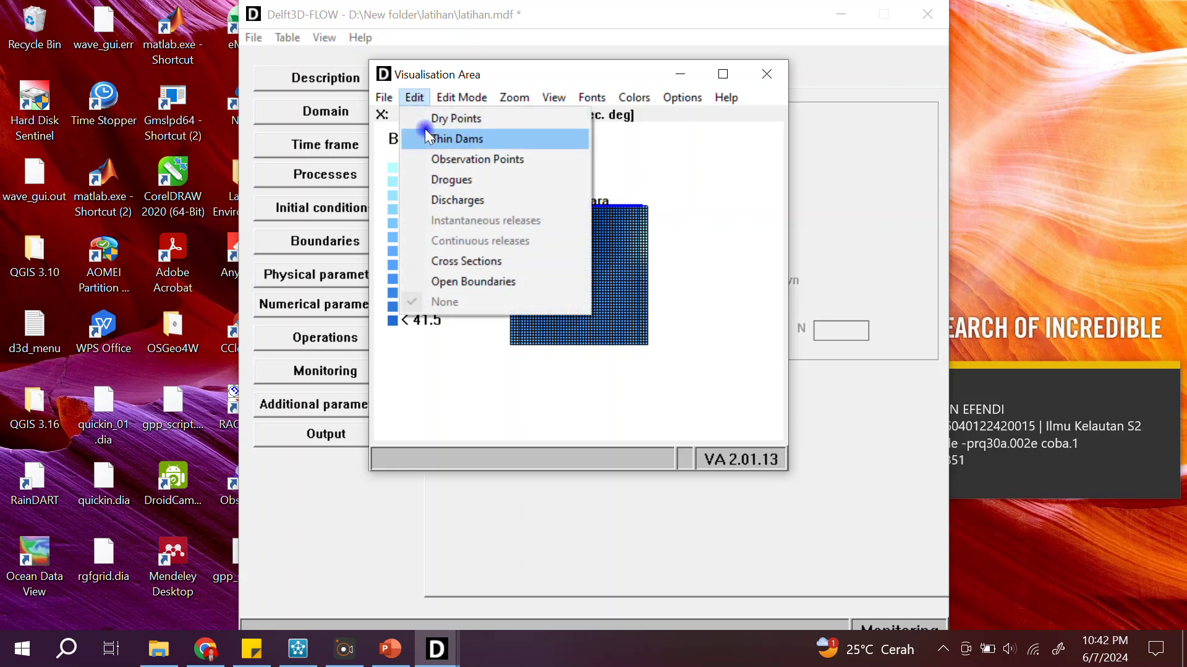
{"action": "left_click", "coordinate": [435, 162]}
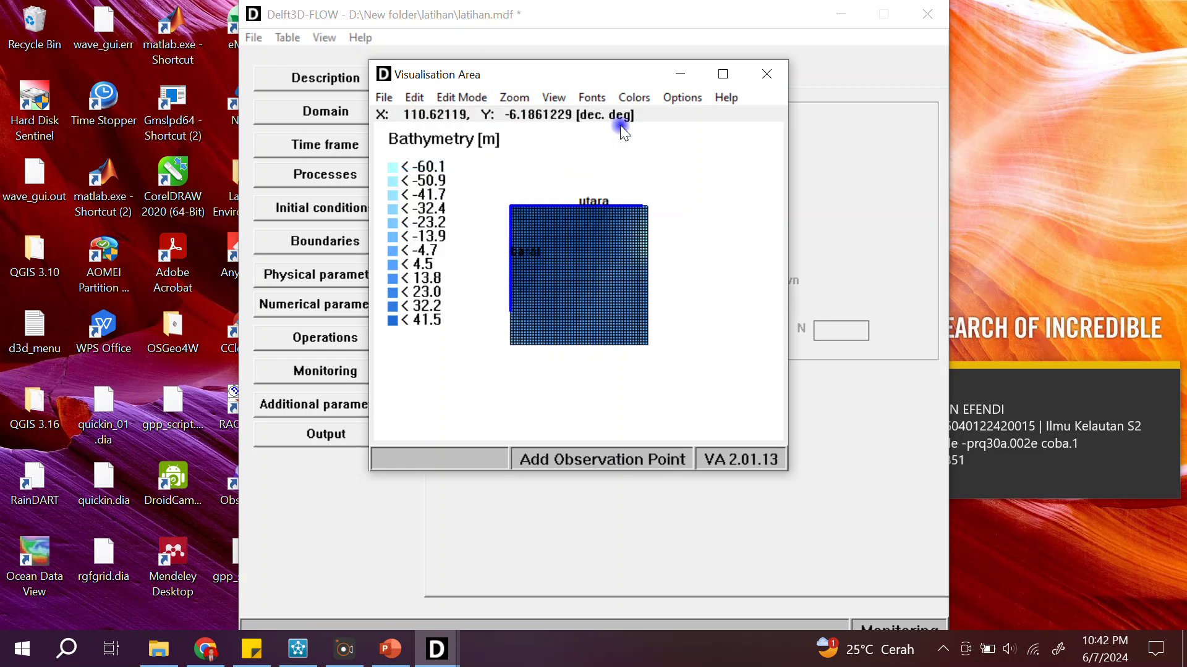
- Add two observation points on the bathymetry grid, at cells (20,6) and (42,42)
{"action": "left_click", "coordinate": [530, 98]}
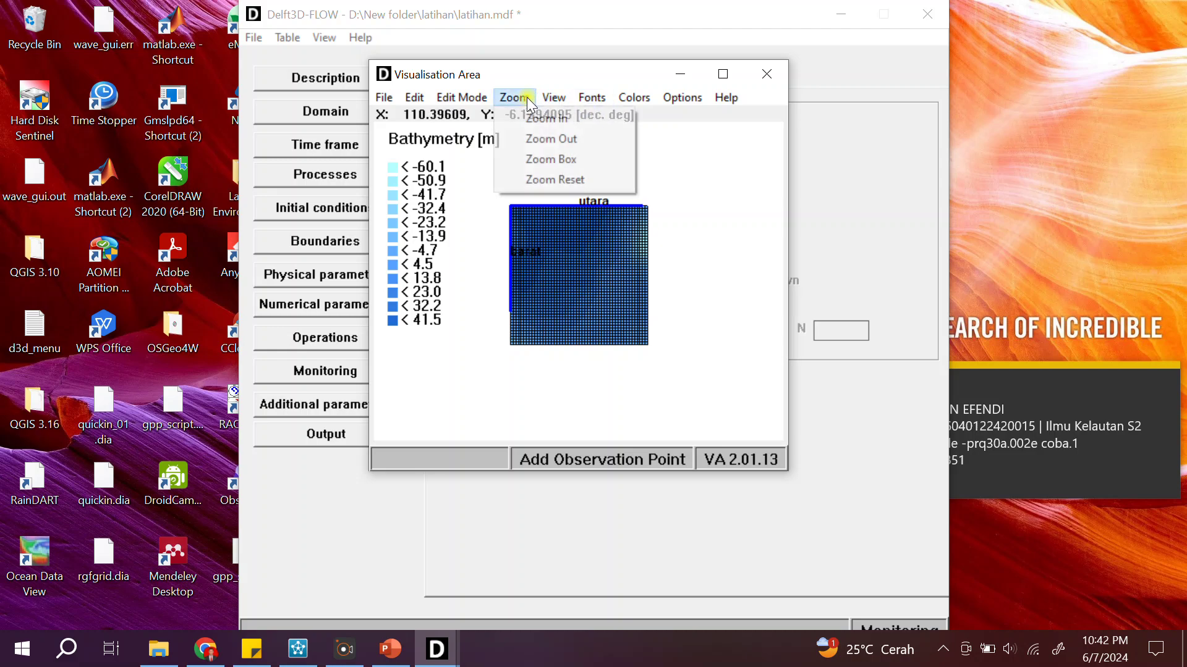
{"action": "left_click", "coordinate": [550, 157]}
{"action": "left_click_drag", "start_coordinate": [490, 194], "coordinate": [661, 355]}
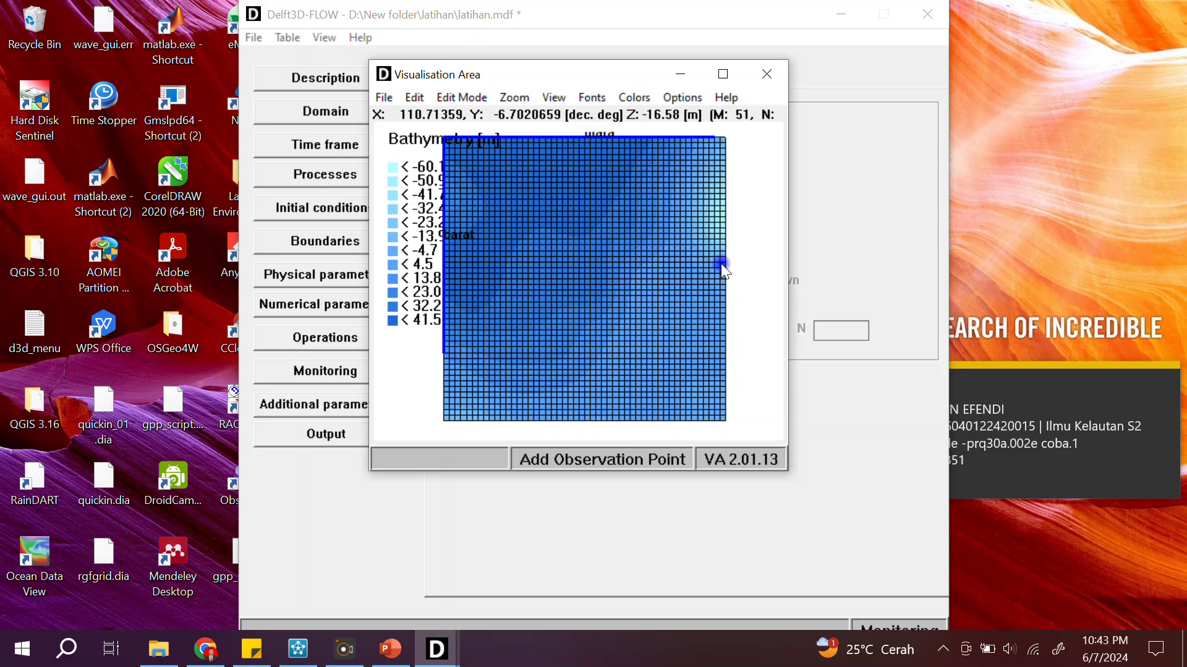
{"action": "left_click", "coordinate": [550, 397]}
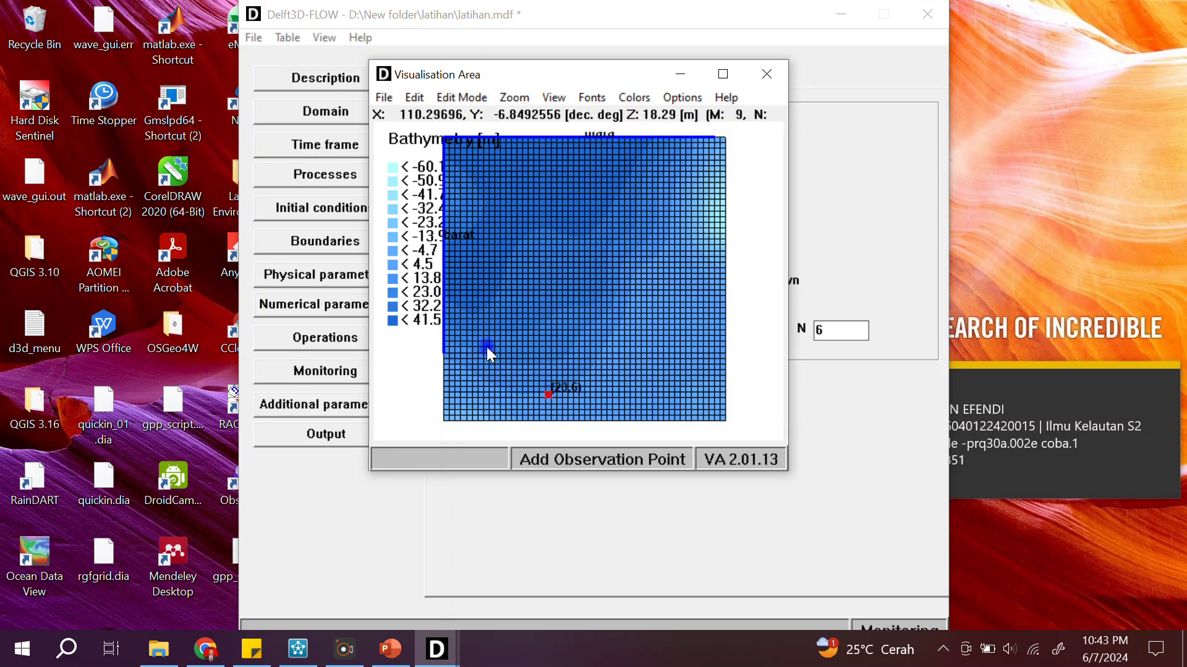
{"action": "left_click", "coordinate": [674, 193]}
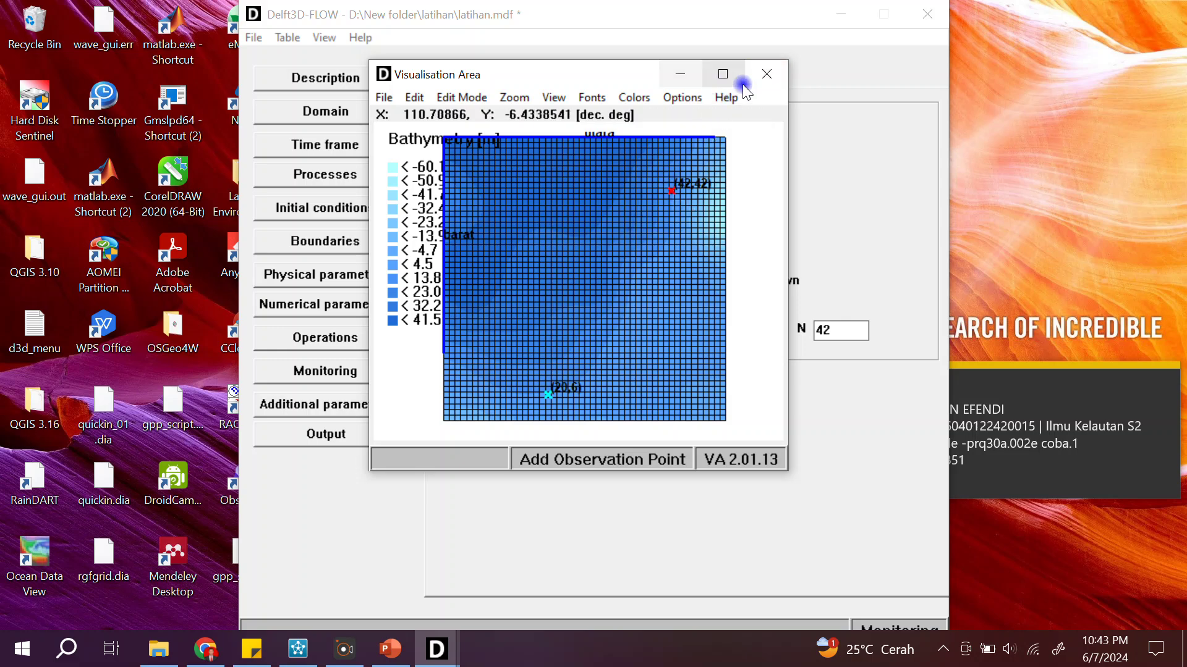
- Minimise the Visualisation Area and check the names and grid coordinates of both observation points
{"action": "left_click", "coordinate": [869, 68]}
{"action": "left_click", "coordinate": [683, 75]}
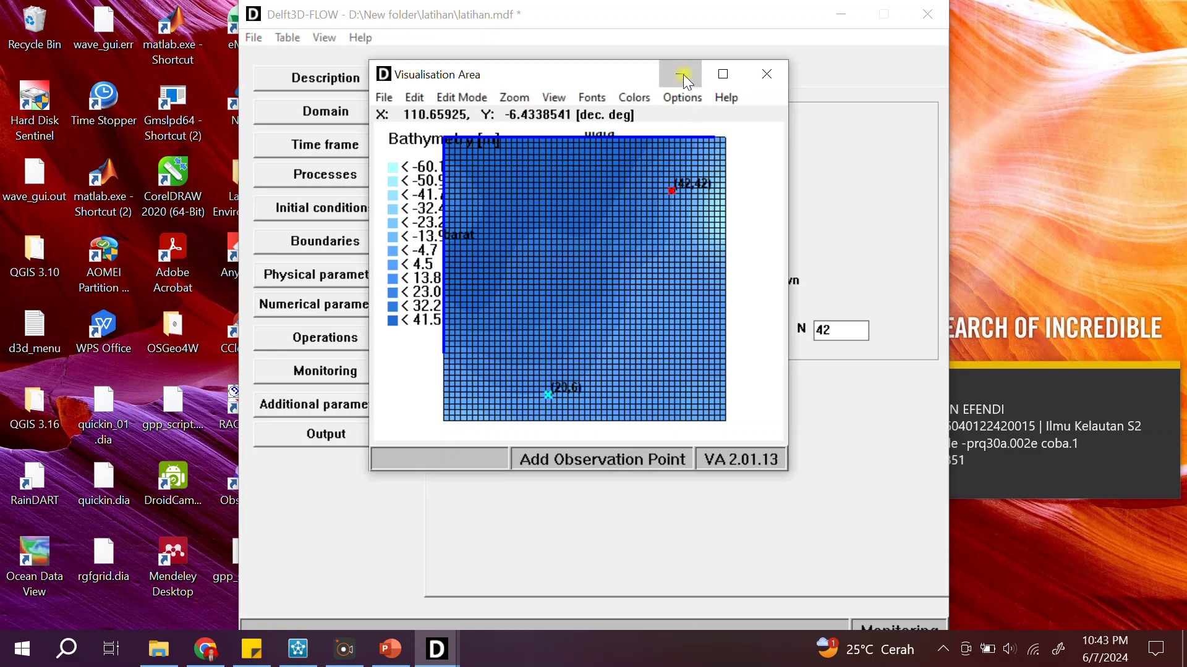
{"action": "left_click", "coordinate": [513, 150]}
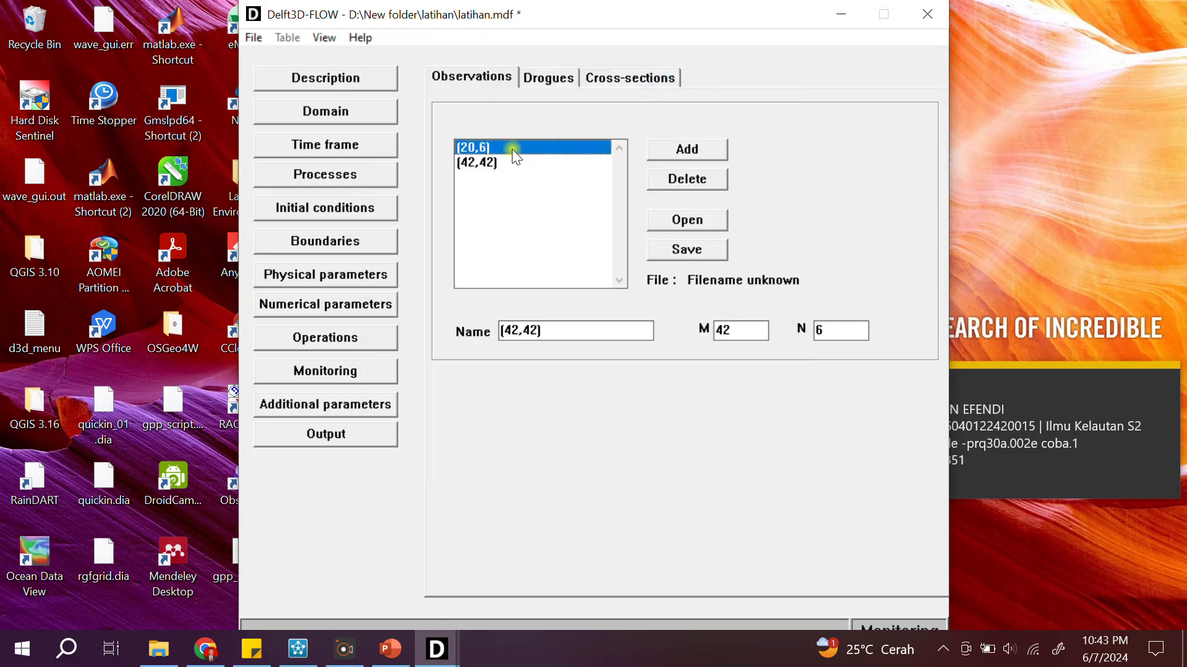
{"action": "left_click", "coordinate": [495, 164]}
{"action": "left_click", "coordinate": [493, 150]}
{"action": "left_click", "coordinate": [495, 163]}
{"action": "left_click", "coordinate": [559, 329]}
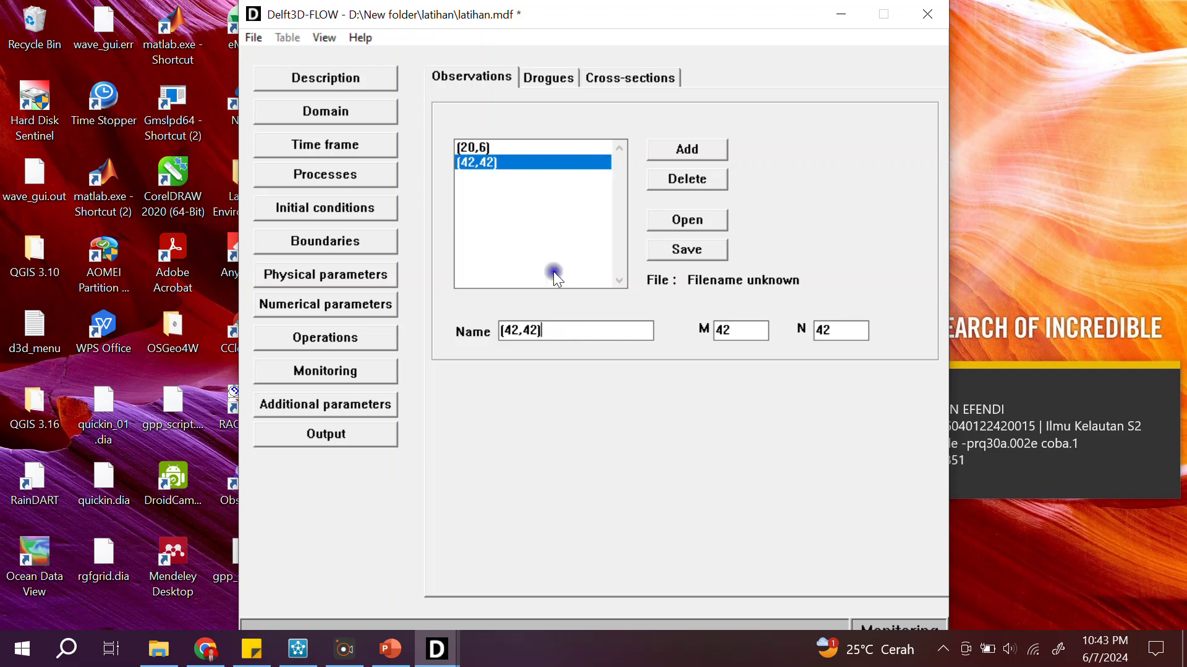
{"action": "left_click", "coordinate": [525, 149]}
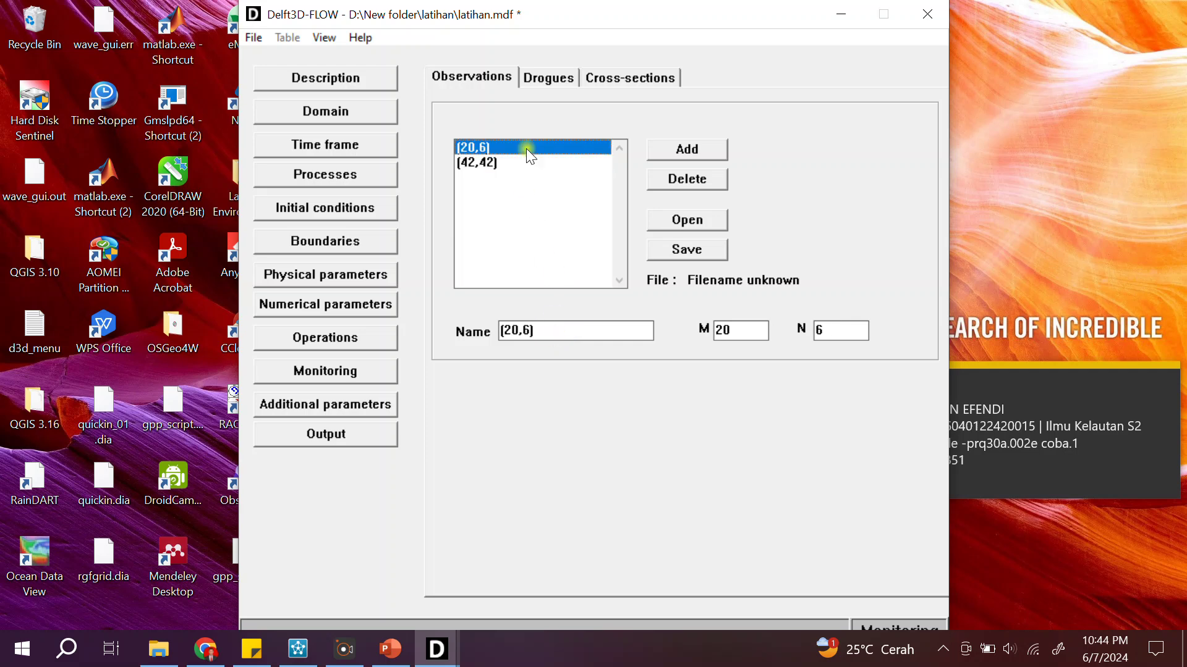
- Save the observation points in the latihan folder as obs
{"action": "left_click", "coordinate": [707, 250]}
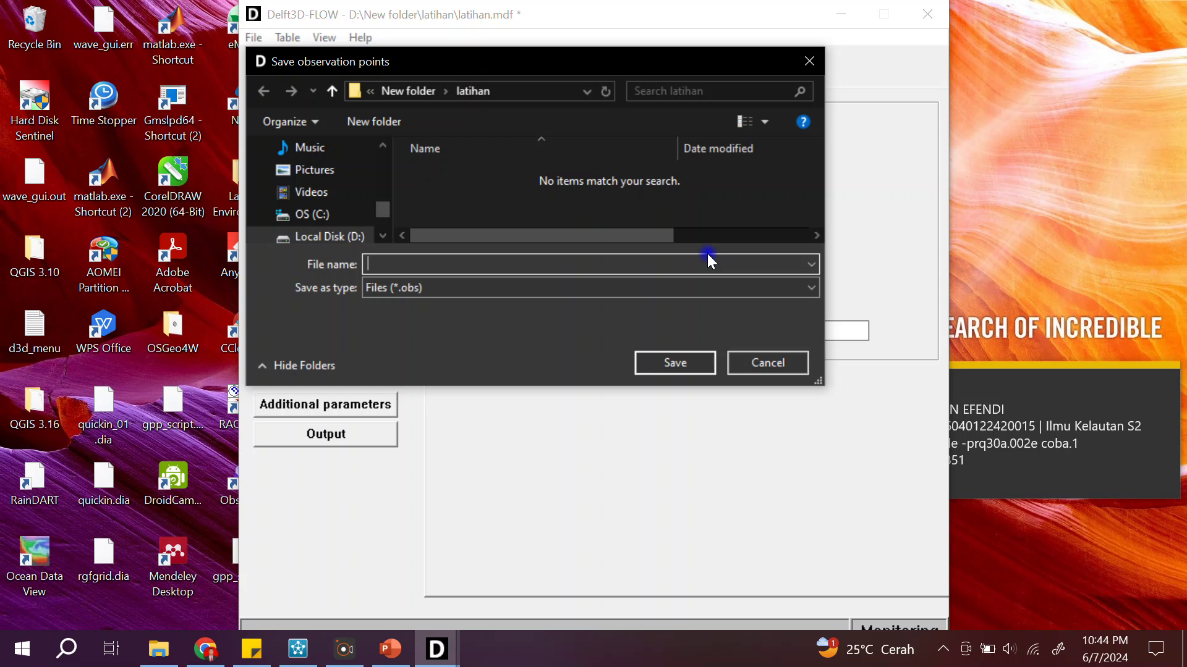
{"action": "type", "text": "obs"}
{"action": "left_click", "coordinate": [659, 368]}
- Review the drogue and cross-section monitoring settings and the discharge operations
{"action": "left_click", "coordinate": [549, 78]}
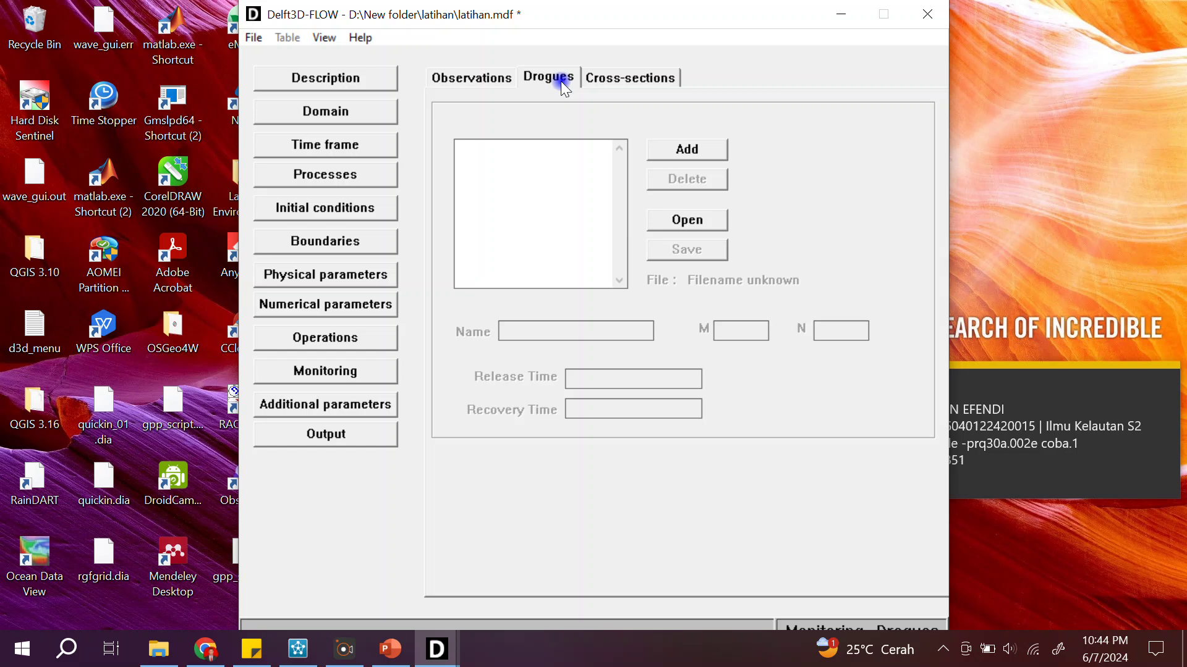
{"action": "left_click", "coordinate": [624, 80]}
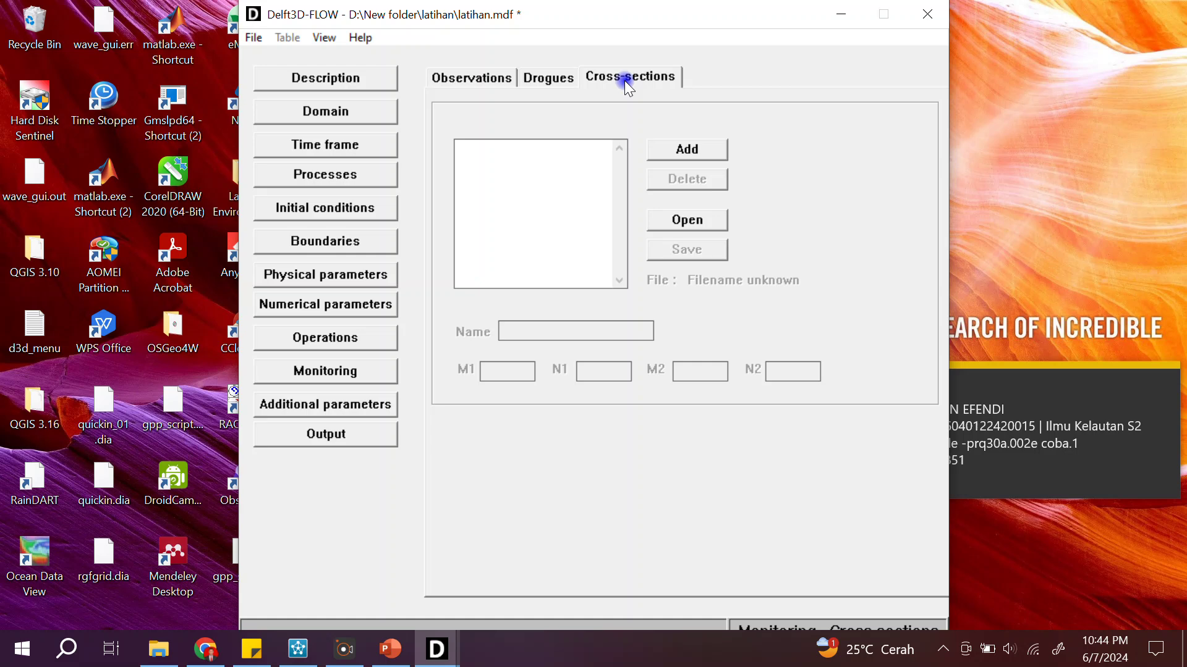
{"action": "left_click", "coordinate": [456, 87]}
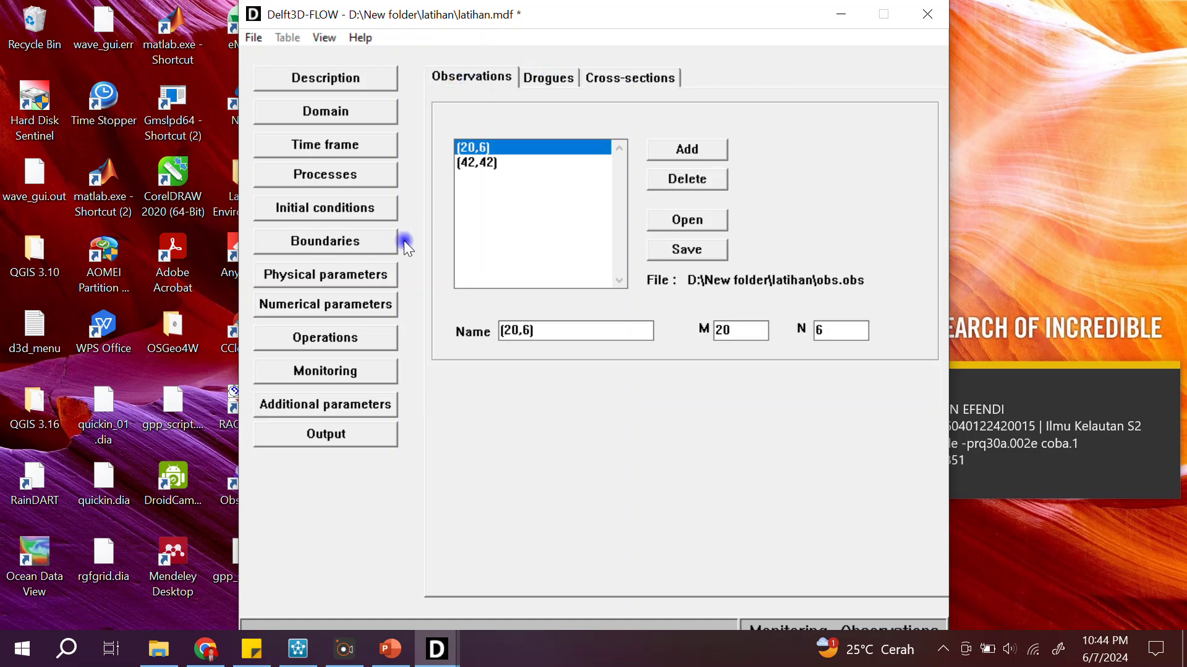
{"action": "left_click", "coordinate": [340, 369]}
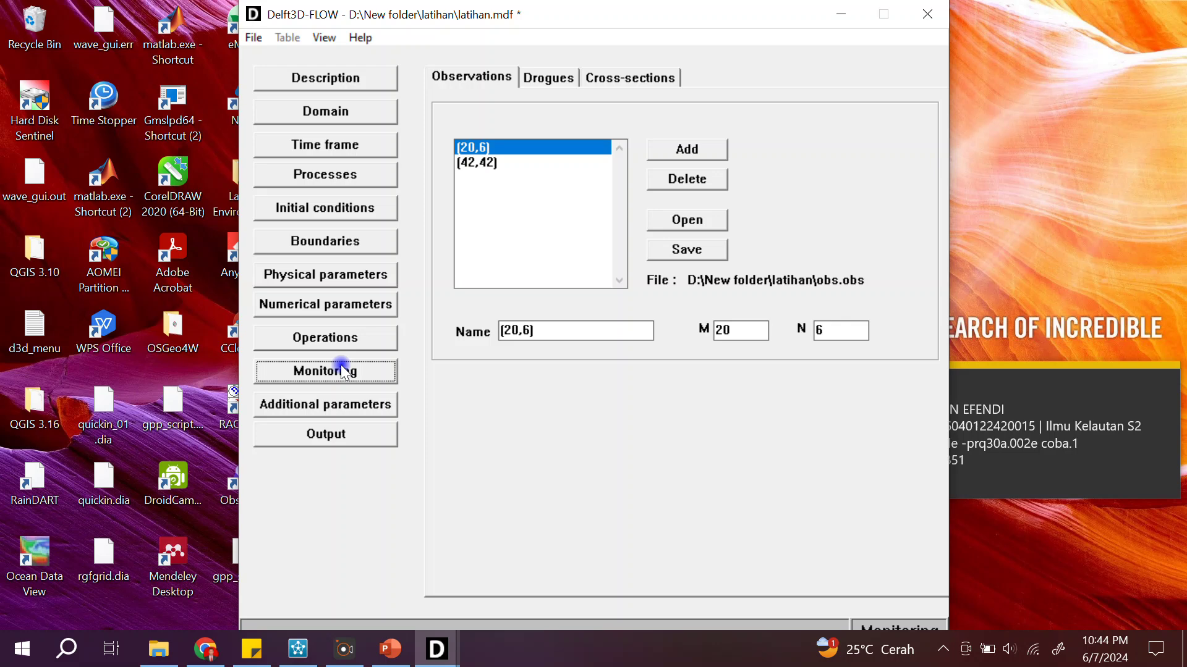
{"action": "left_click", "coordinate": [345, 336]}
{"action": "left_click", "coordinate": [342, 365]}
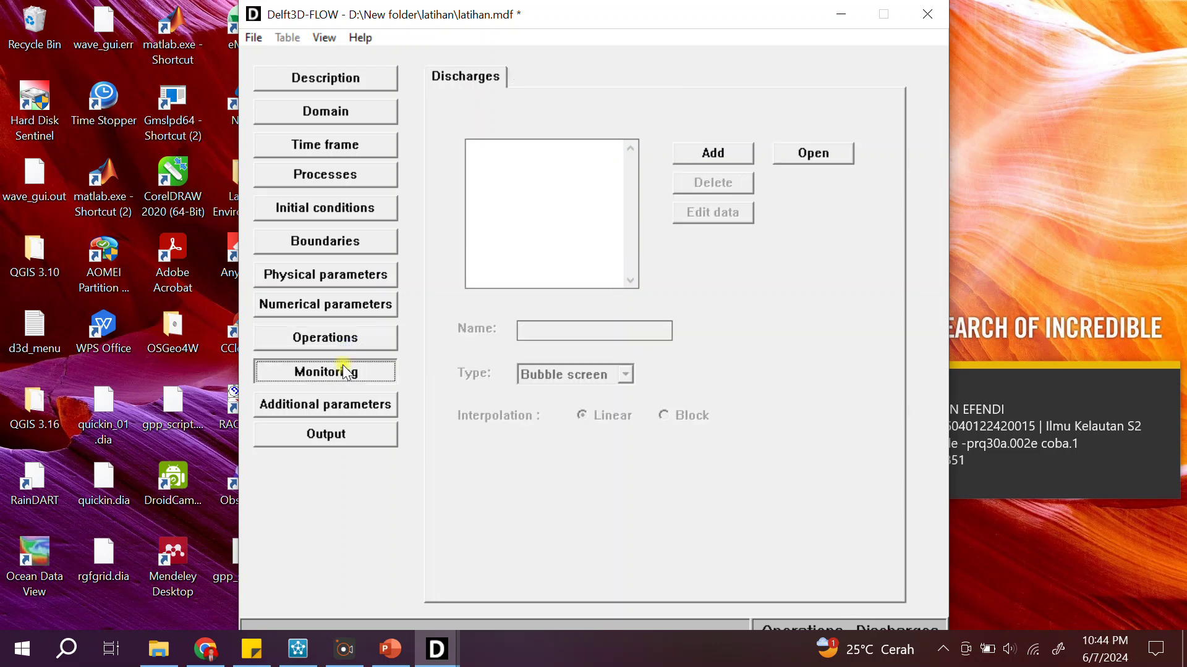
- Add three additional parameters with the keywords Filwu, Filwv and Filwp
{"action": "left_click", "coordinate": [330, 403]}
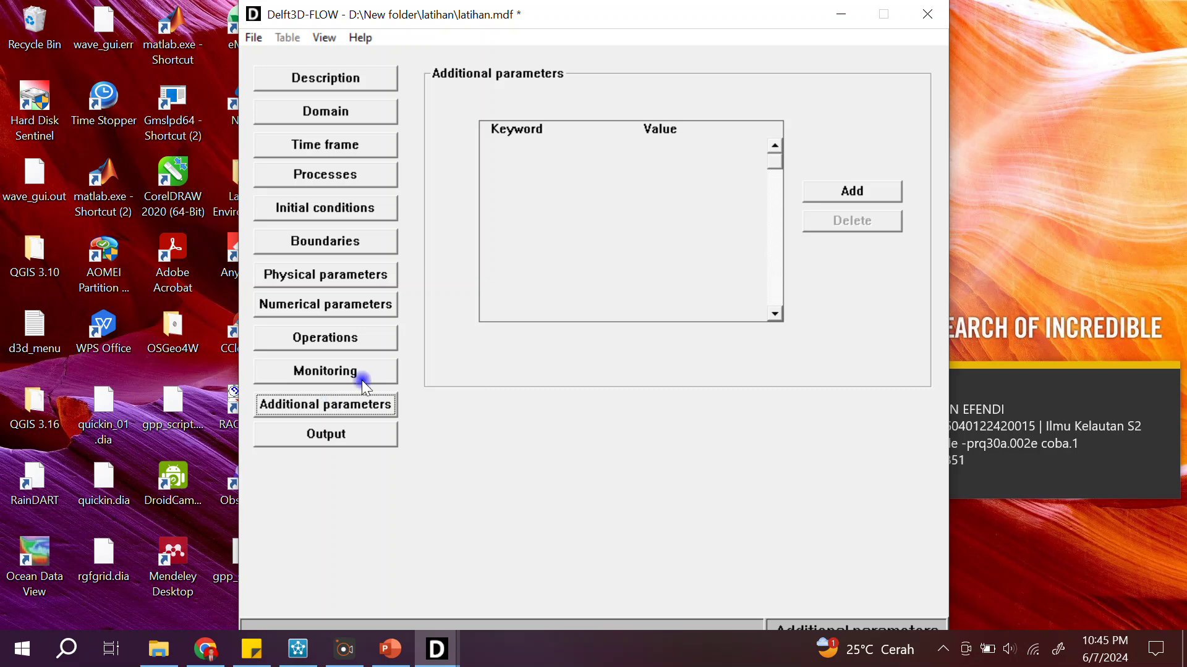
{"action": "left_click", "coordinate": [885, 189]}
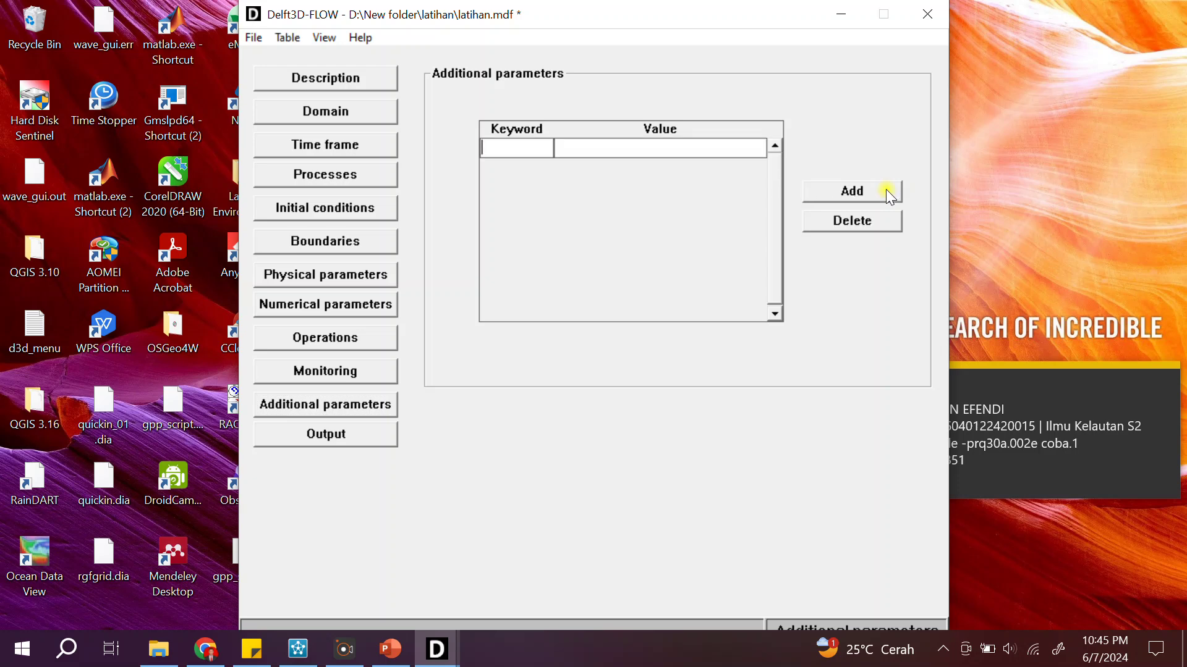
{"action": "left_click", "coordinate": [885, 189]}
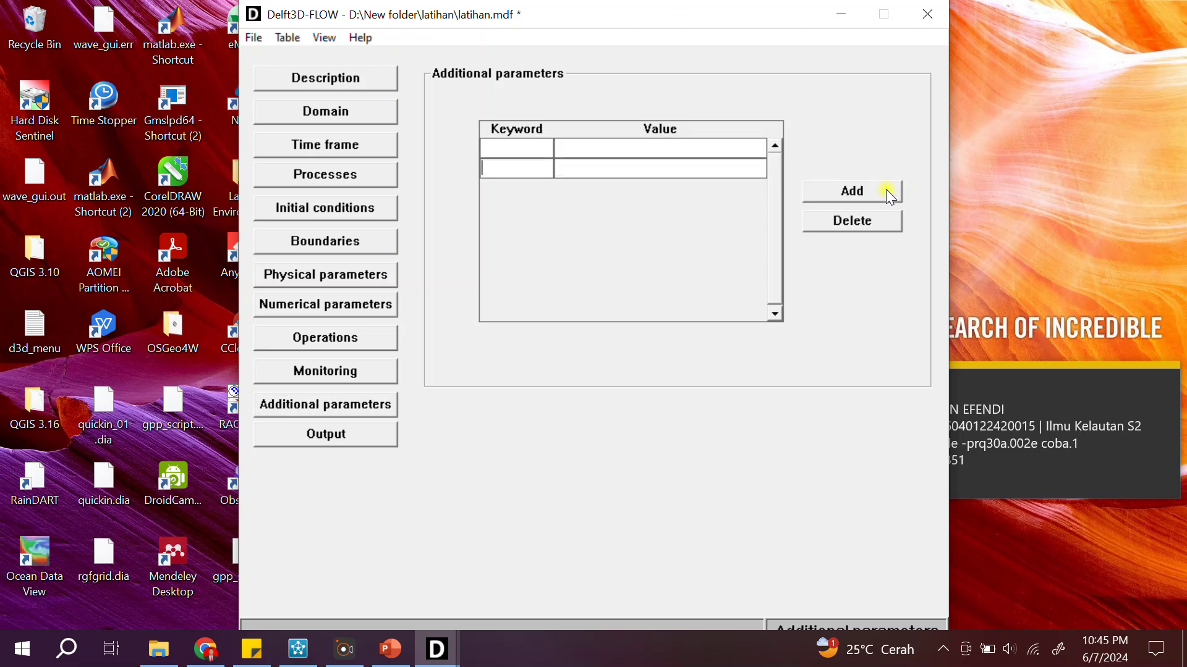
{"action": "left_click", "coordinate": [533, 144]}
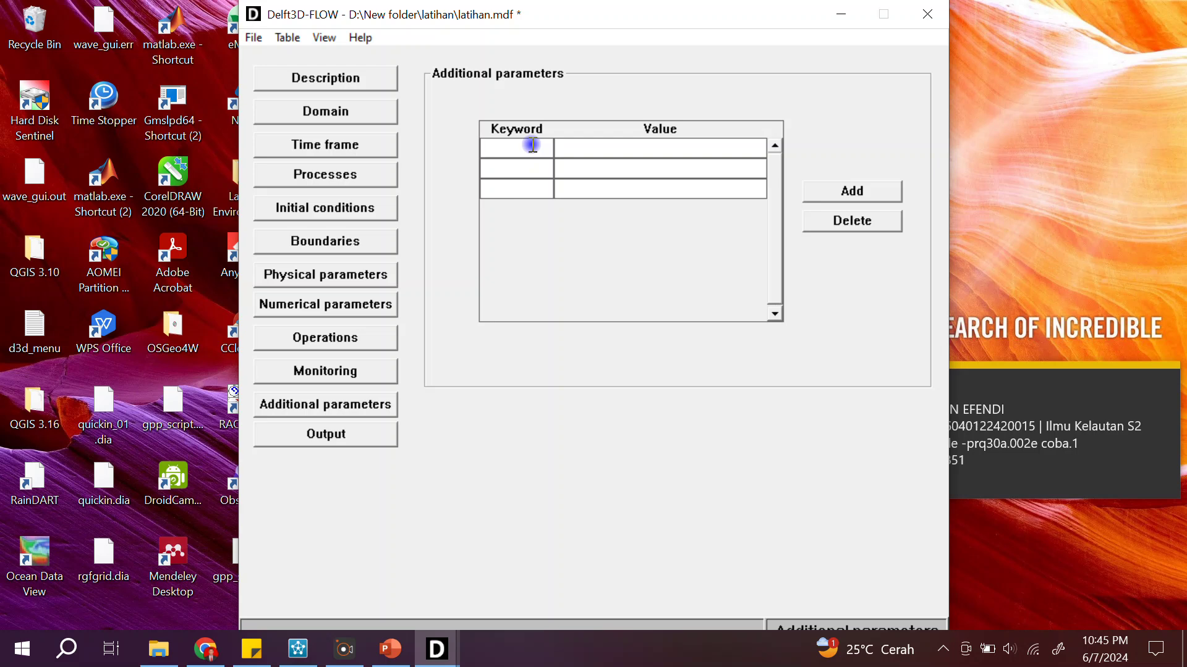
{"action": "type", "text": "Filwu"}
{"action": "left_click", "coordinate": [503, 167]}
{"action": "type", "text": "Filwv"}
{"action": "left_click", "coordinate": [499, 182]}
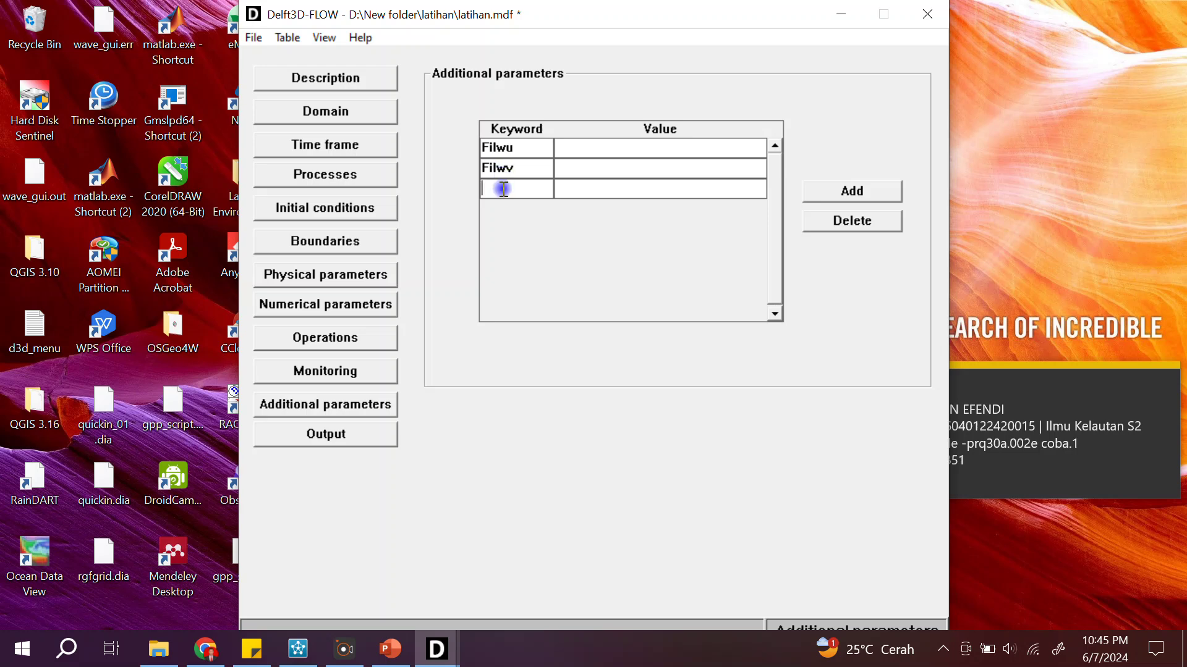
{"action": "type", "text": "Filwp"}
- Switch to File Explorer and copy the full file name Delft3D_angin_u.amu from the latihan folder
{"action": "left_click", "coordinate": [576, 146]}
{"action": "left_click", "coordinate": [159, 649]}
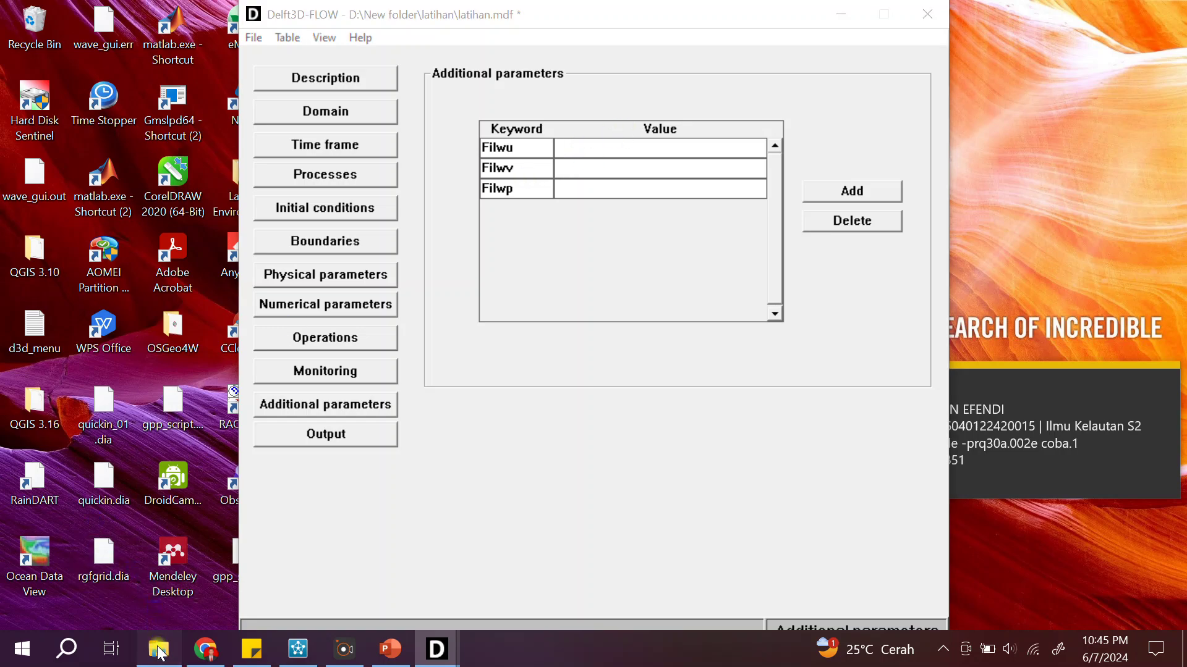
{"action": "left_click", "coordinate": [92, 261]}
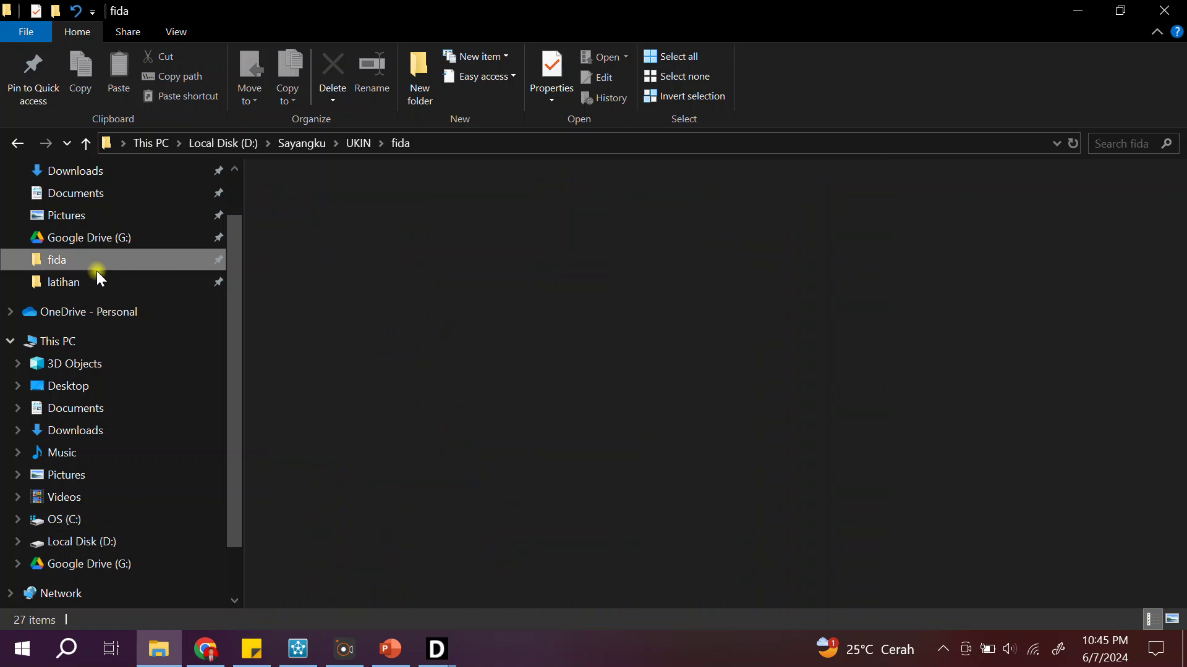
{"action": "left_click", "coordinate": [89, 282]}
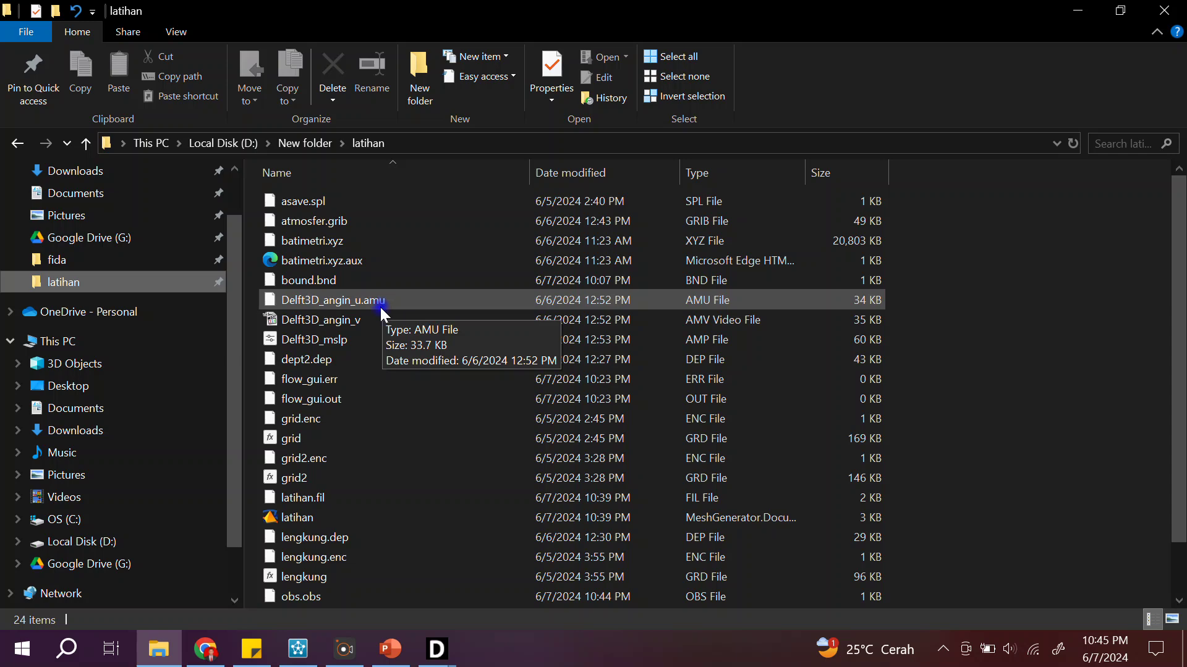
{"action": "left_click", "coordinate": [395, 303]}
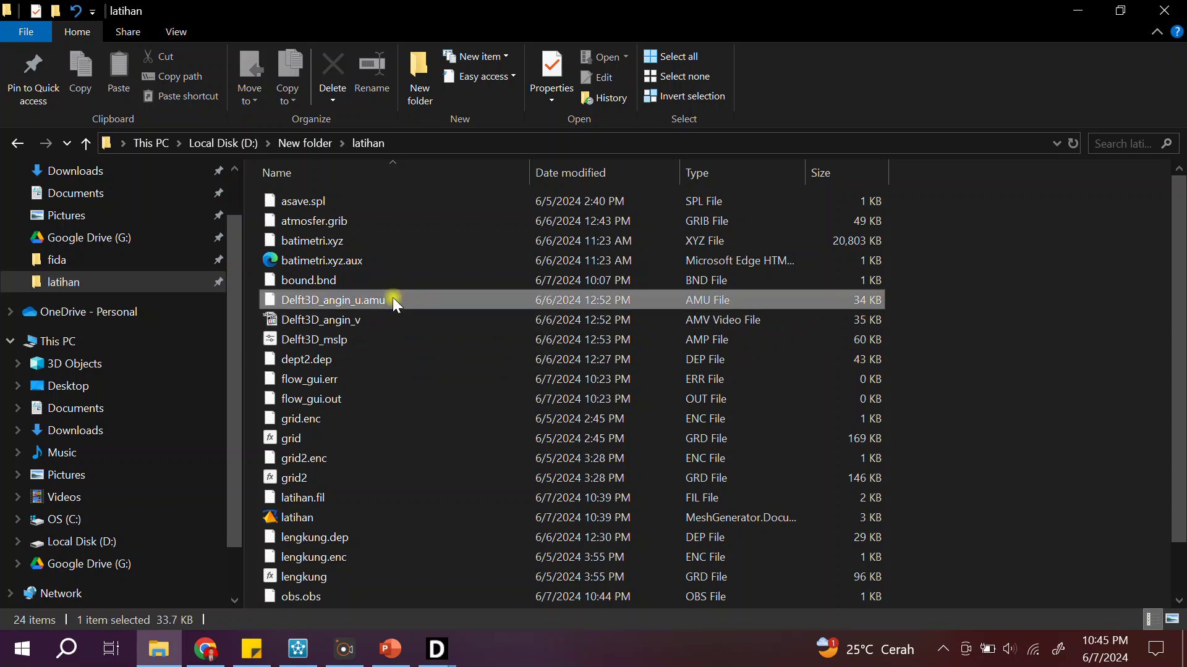
{"action": "left_click", "coordinate": [394, 300]}
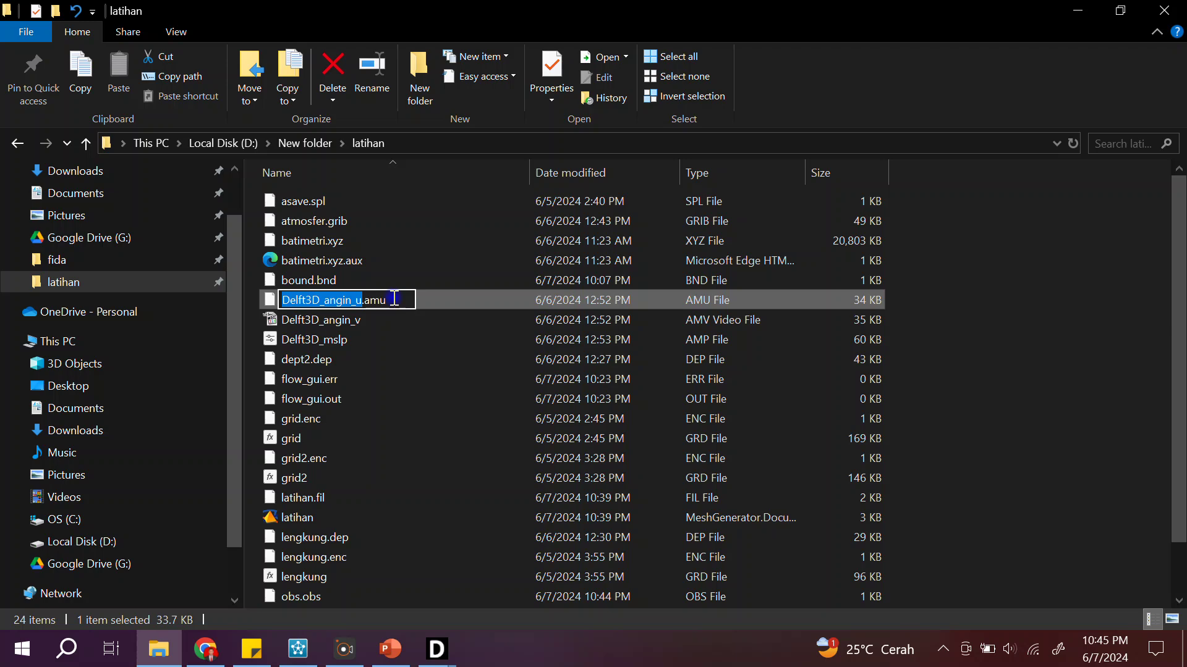
{"action": "key", "text": "ctrl+a"}
{"action": "key", "text": "ctrl+c"}
- Switch back to Delft3D-FLOW and set the Filwu value to #Delft3D_angin_u.amu#
{"action": "left_click", "coordinate": [447, 649]}
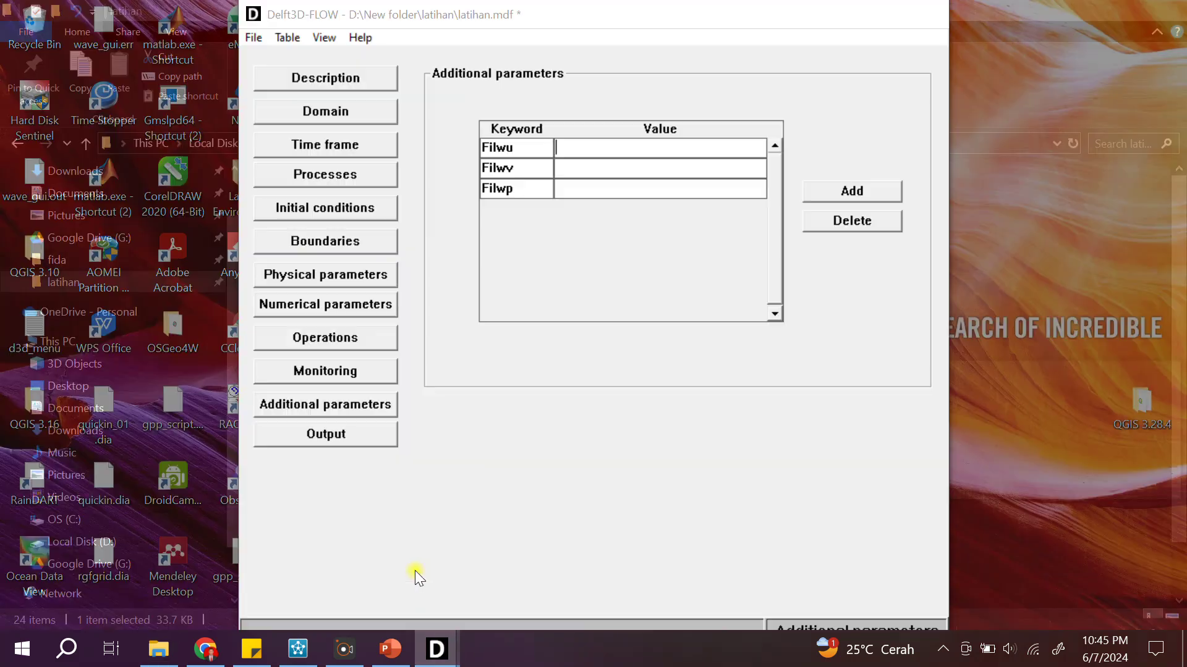
{"action": "left_click", "coordinate": [414, 570]}
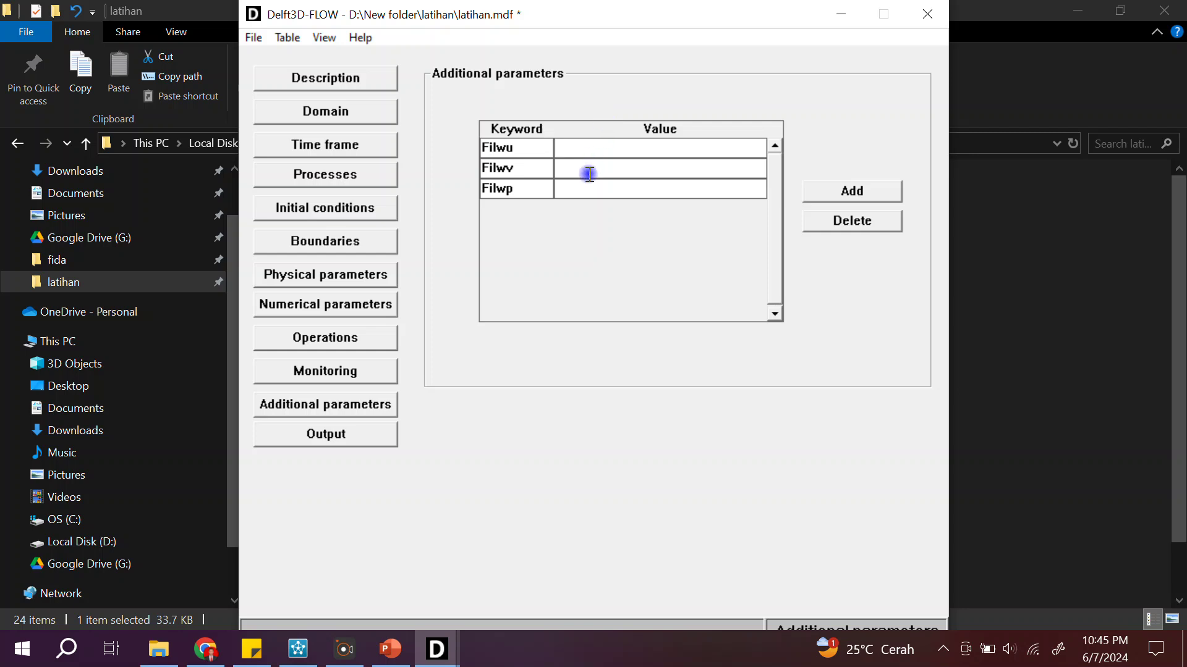
{"action": "type", "text": "#"}
{"action": "key", "text": "ctrl+v"}
{"action": "type", "text": "#"}
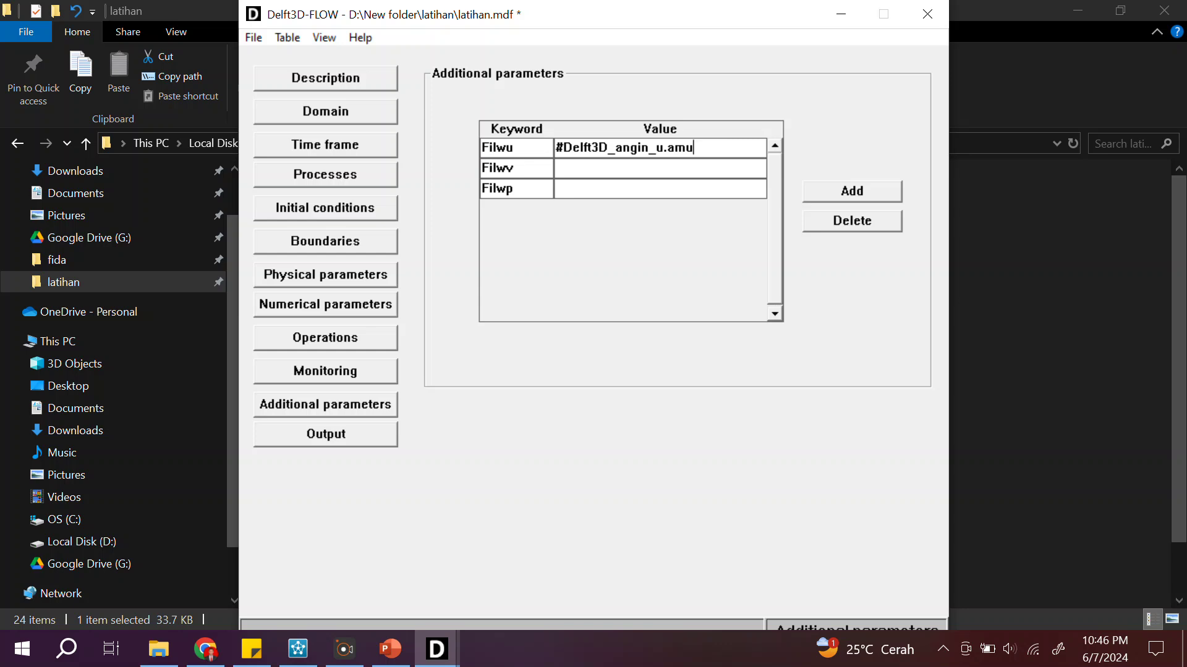
{"action": "key", "text": "Return"}
- Copy the Filwu value to Filwv and Filwp, changing the file extensions to .amv and .amp respectively
{"action": "key", "text": "ctrl+c"}
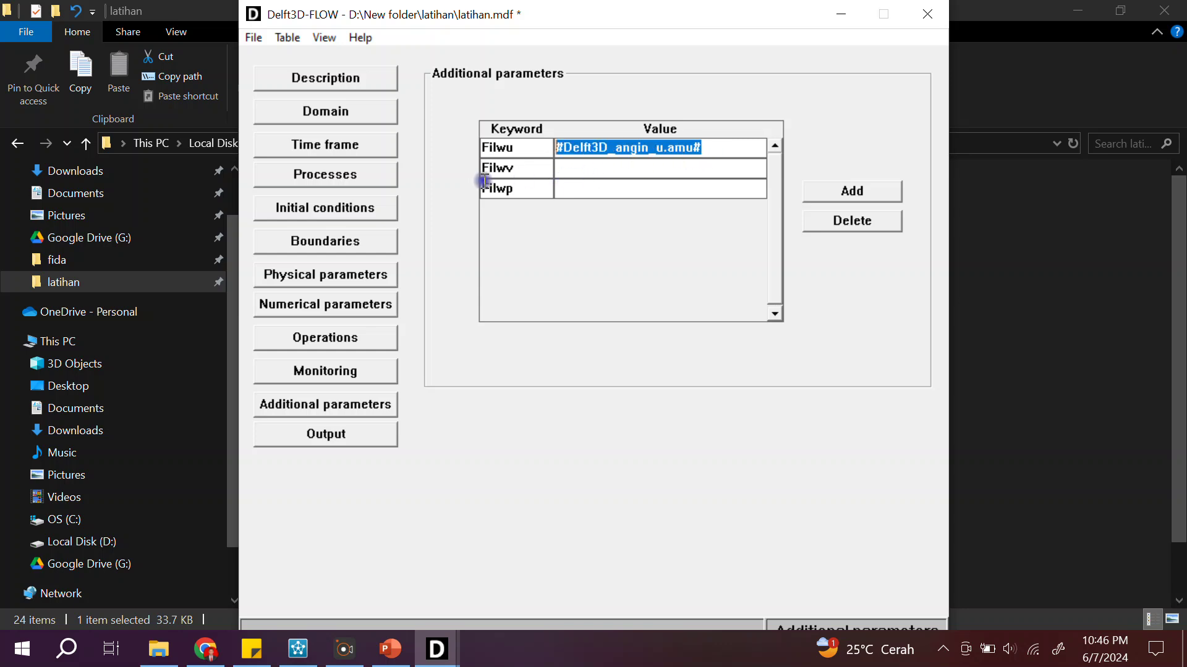
{"action": "left_click", "coordinate": [635, 166]}
{"action": "key", "text": "ctrl+v"}
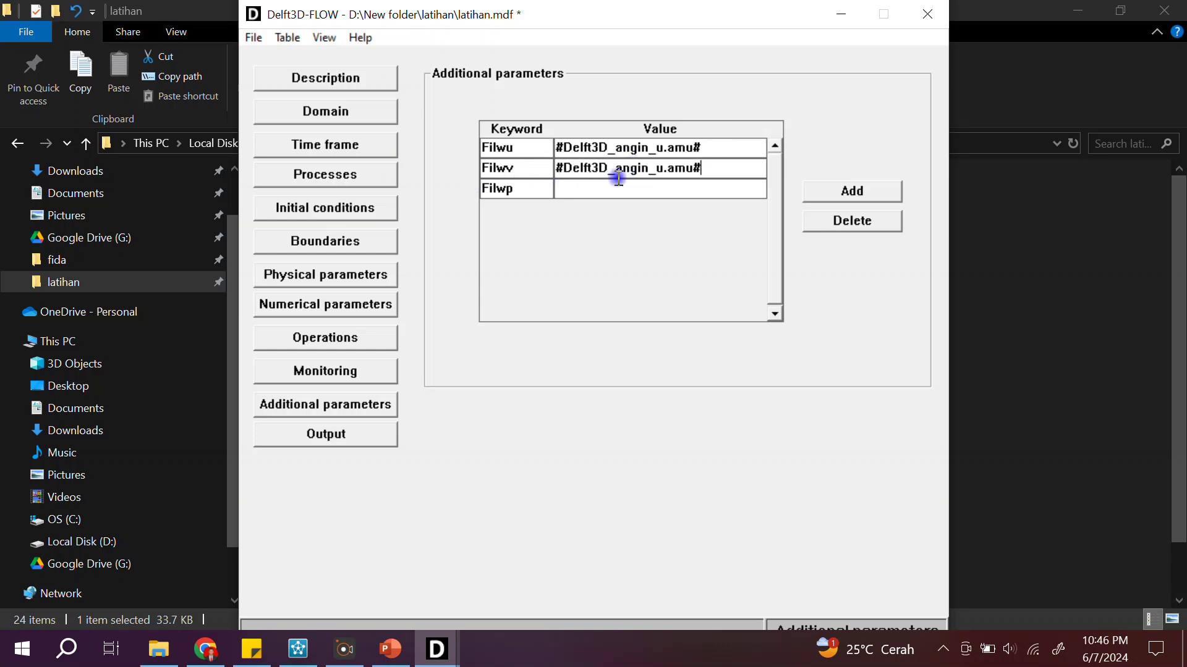
{"action": "left_click", "coordinate": [603, 188]}
{"action": "key", "text": "ctrl+v"}
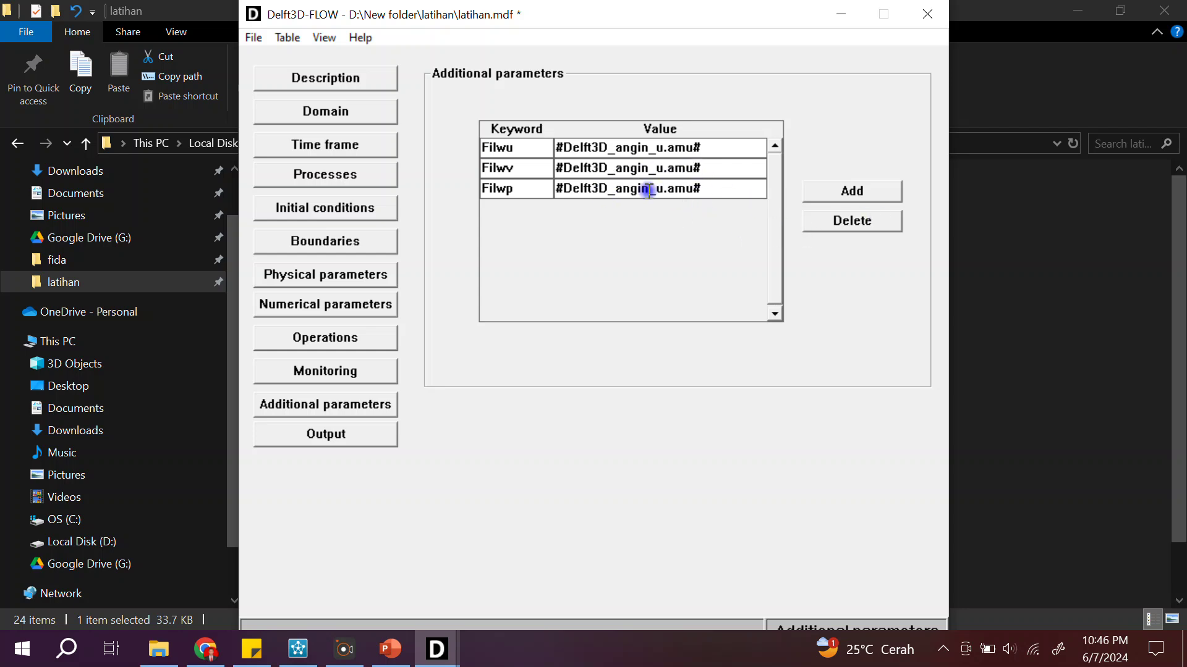
{"action": "key", "text": "BackSpace"}
{"action": "type", "text": "v"}
{"action": "left_click", "coordinate": [693, 189]}
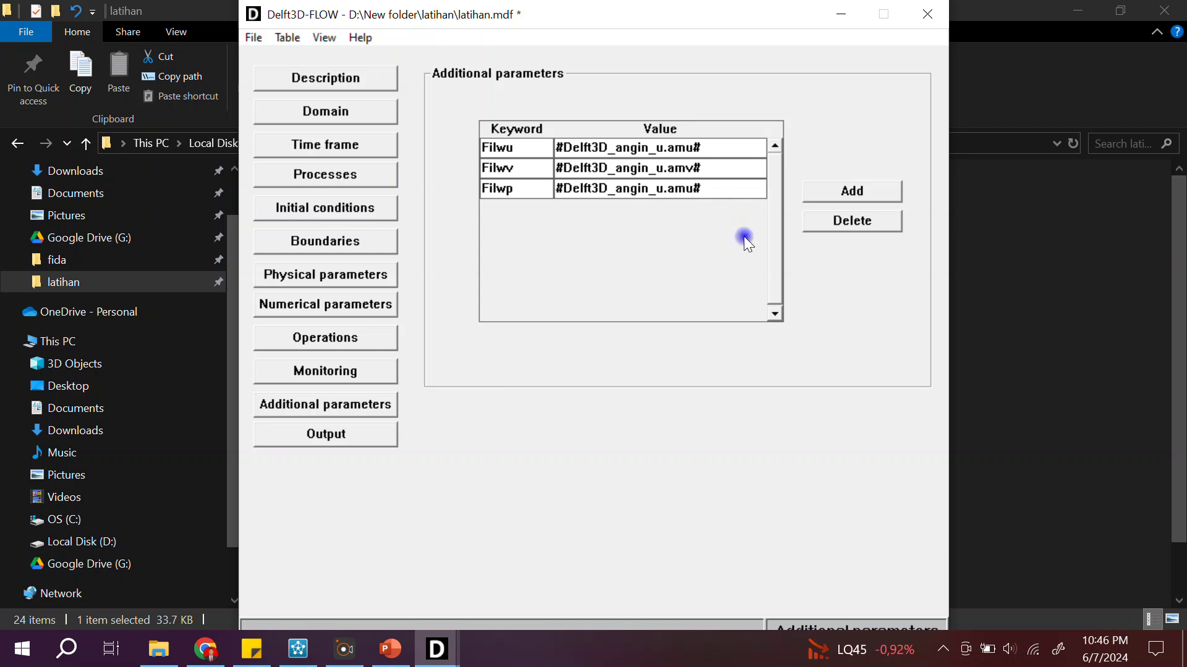
{"action": "key", "text": "BackSpace"}
{"action": "type", "text": "p"}
{"action": "left_click", "coordinate": [728, 191]}
- Add an additional parameter with the keyword FlNcdf and the value #maphisdrofou#
{"action": "left_click", "coordinate": [853, 192]}
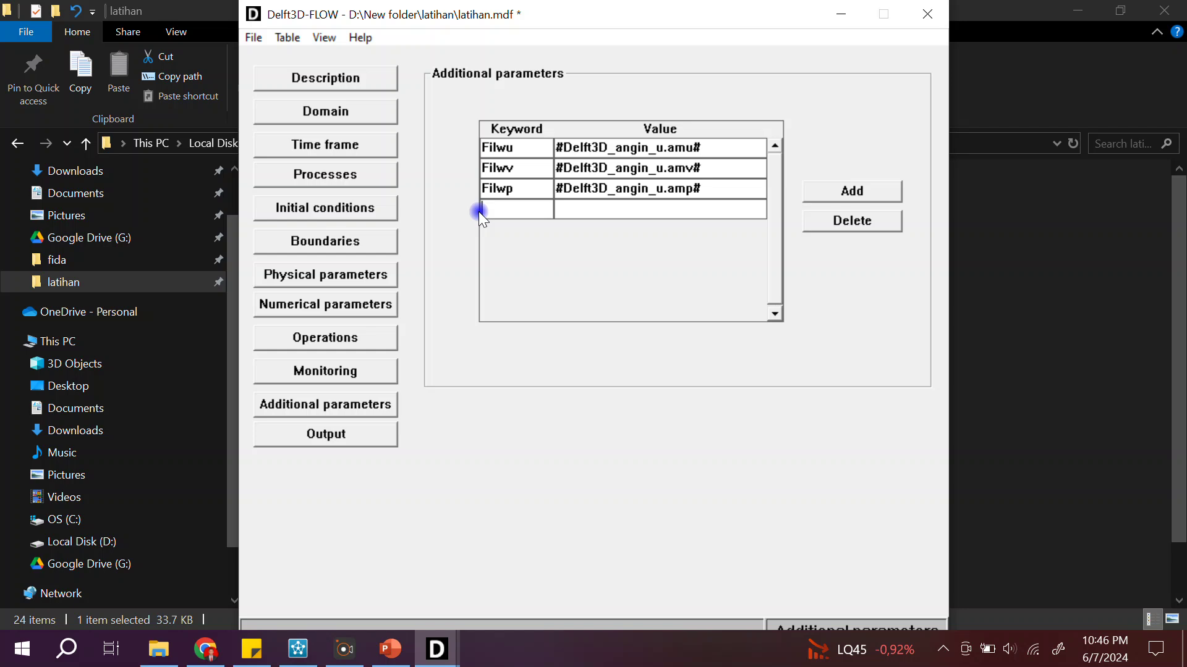
{"action": "type", "text": "FINcdf"}
{"action": "left_click", "coordinate": [570, 209]}
{"action": "type", "text": "#maphisdro"}
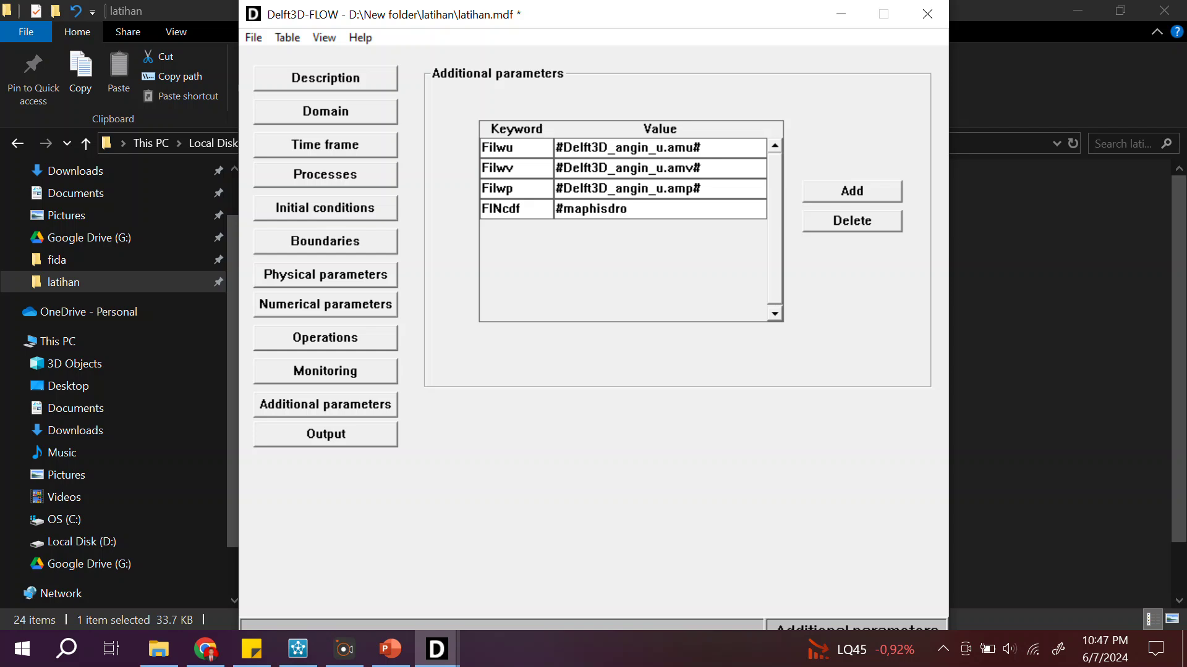
{"action": "type", "text": "fou#"}
- Add a parameter with the keyword Cstbnd and the value #y#, and replace its keyword with AirOut
{"action": "left_click", "coordinate": [830, 191]}
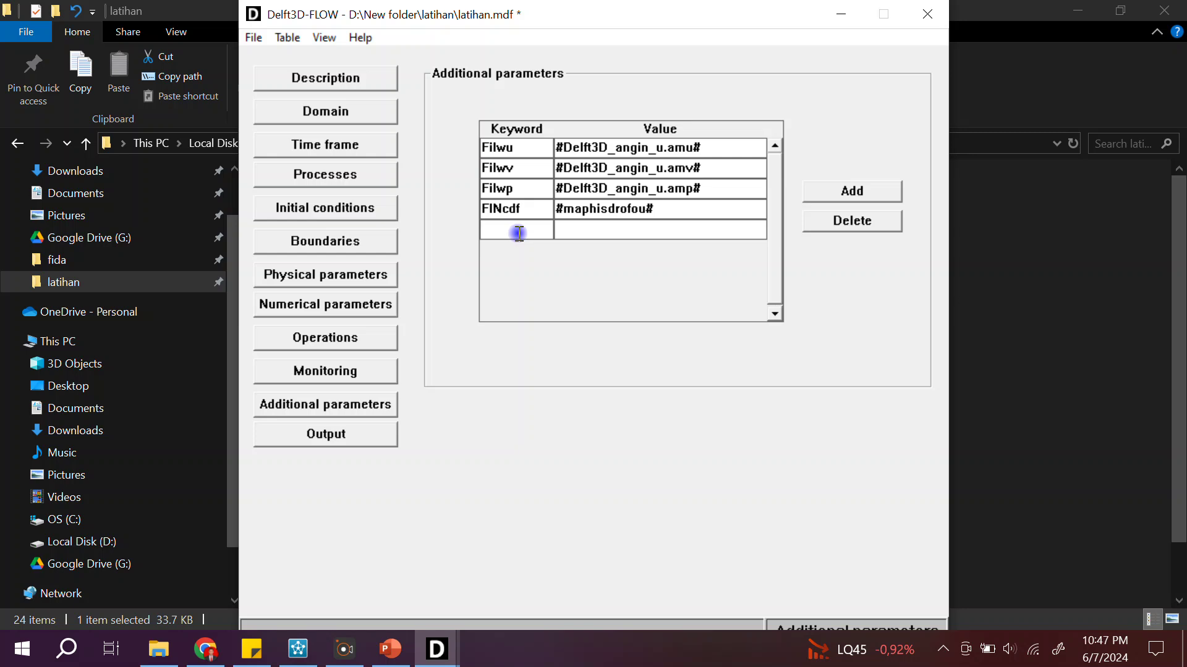
{"action": "type", "text": "Cstbnd"}
{"action": "left_click", "coordinate": [576, 228]}
{"action": "type", "text": "#y#"}
{"action": "left_click", "coordinate": [516, 230]}
{"action": "type", "text": "AirOut"}
- Move the model window clear of the file list and correct the Filwv value to #Delft3D_angin_v.amv#
{"action": "left_click_drag", "start_coordinate": [635, 19], "coordinate": [824, 106]}
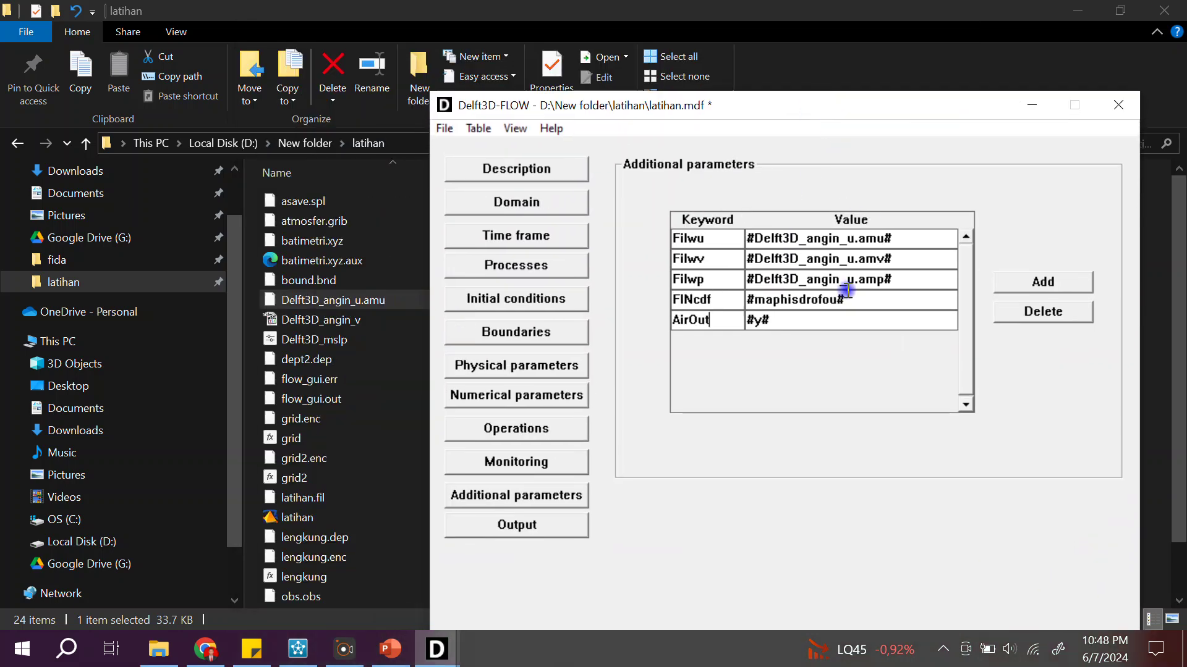
{"action": "left_click", "coordinate": [856, 258]}
{"action": "key", "text": "BackSpace"}
{"action": "type", "text": "v"}
{"action": "key", "text": "Right"}
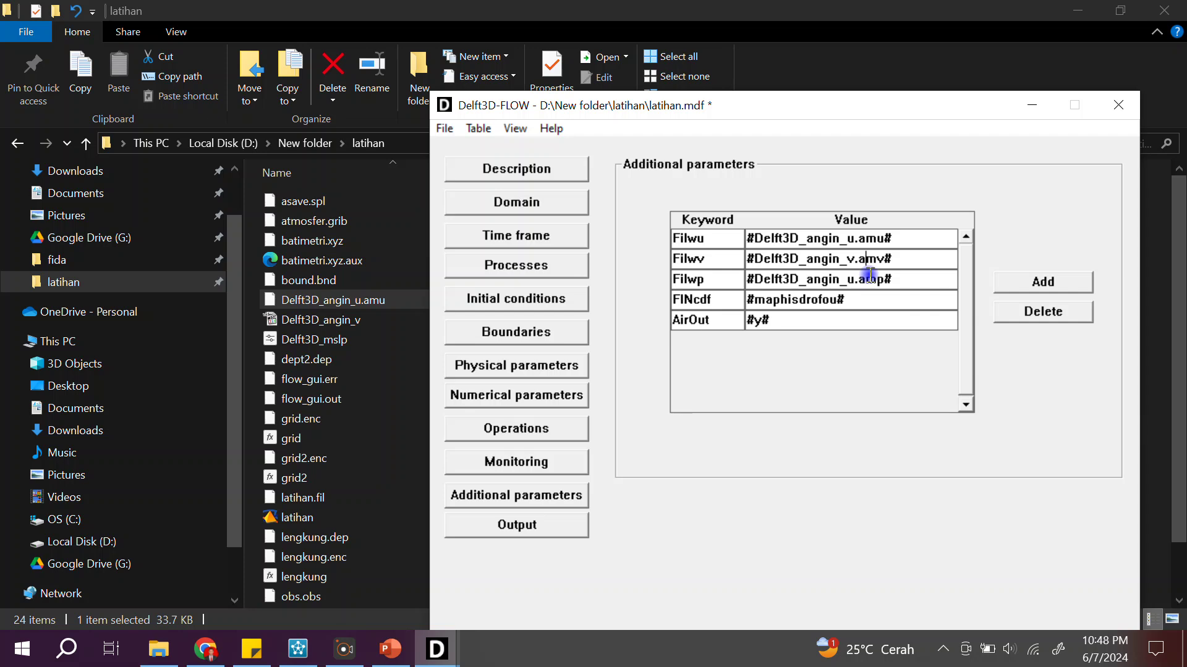
- Correct the Filwp value to #Delft3D_mslp.amp#
{"action": "left_click_drag", "start_coordinate": [858, 279], "coordinate": [847, 279]}
{"action": "key", "text": "BackSpace"}
{"action": "key", "text": "BackSpace"}
{"action": "key", "text": "BackSpace"}
{"action": "key", "text": "BackSpace"}
{"action": "key", "text": "BackSpace"}
{"action": "key", "text": "BackSpace"}
{"action": "key", "text": "BackSpace"}
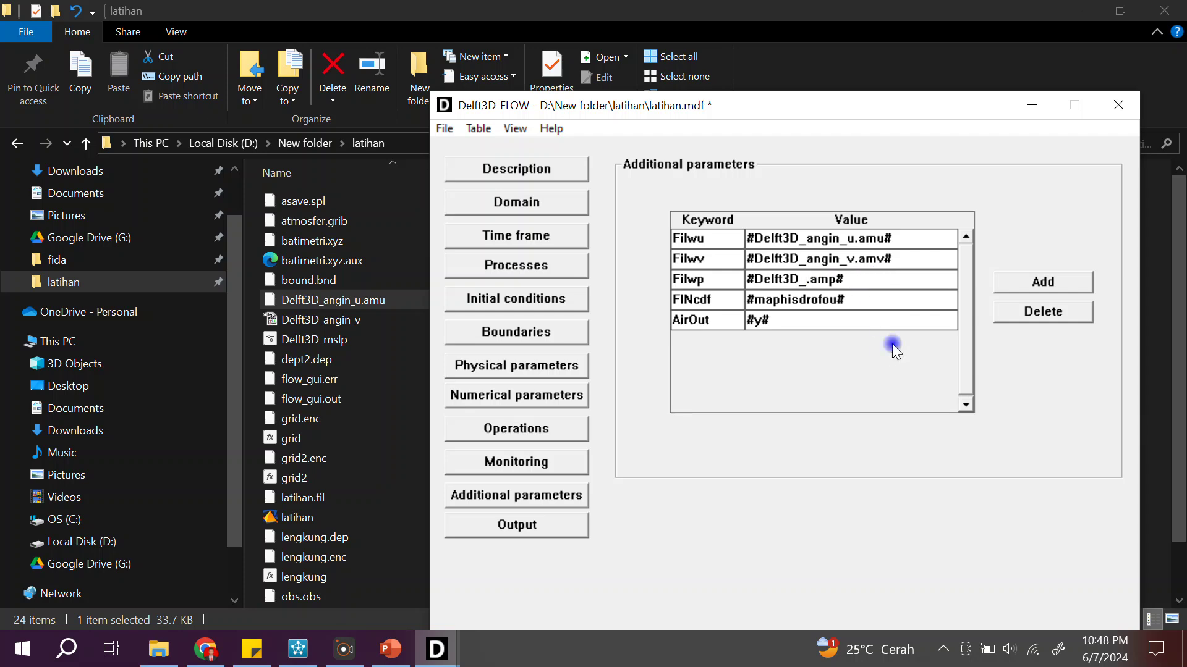
{"action": "type", "text": "mslp"}
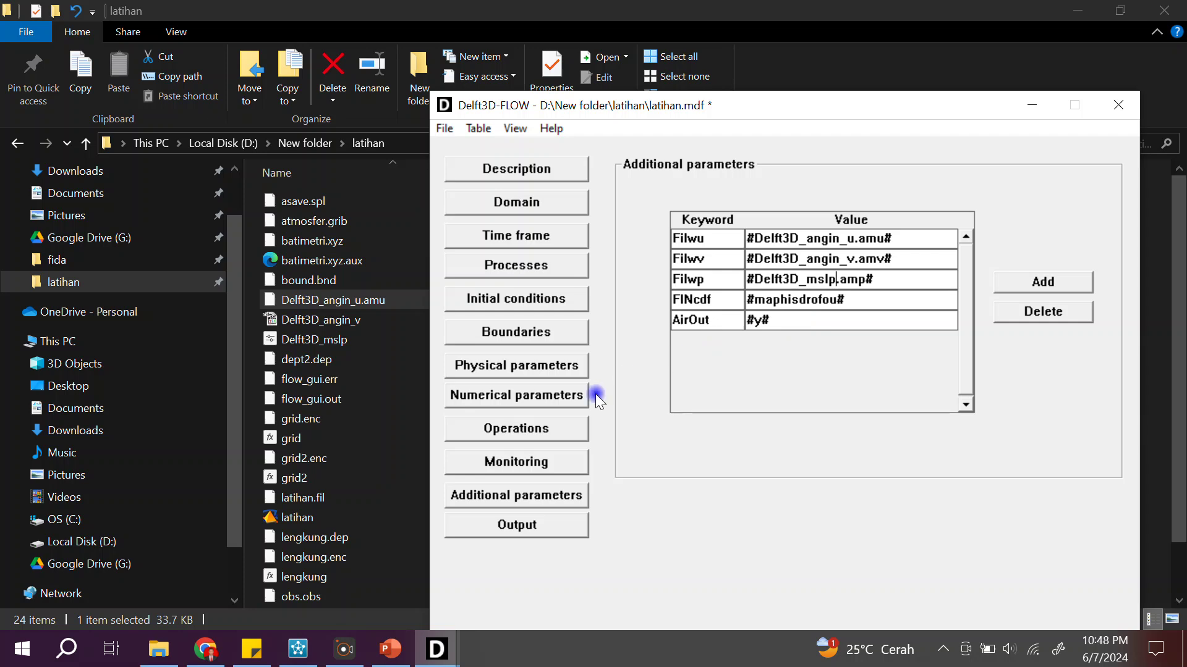
{"action": "left_click", "coordinate": [513, 488]}
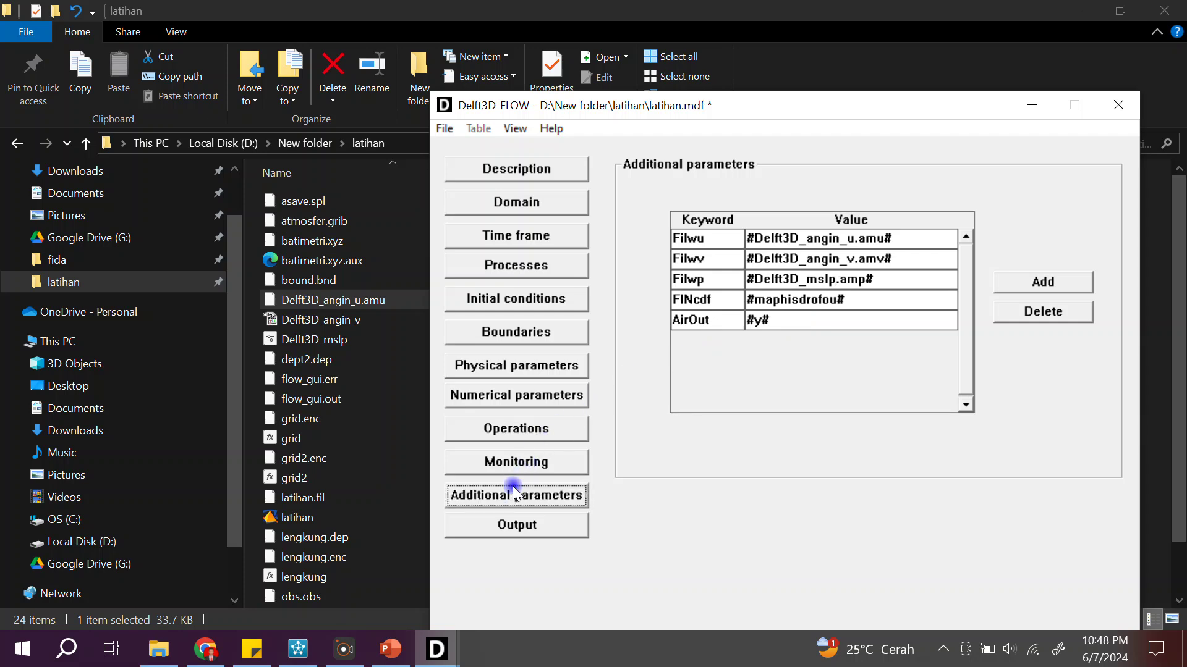
- In the output storage settings, set the interval for storing map results to 60 minutes
{"action": "left_click", "coordinate": [502, 527]}
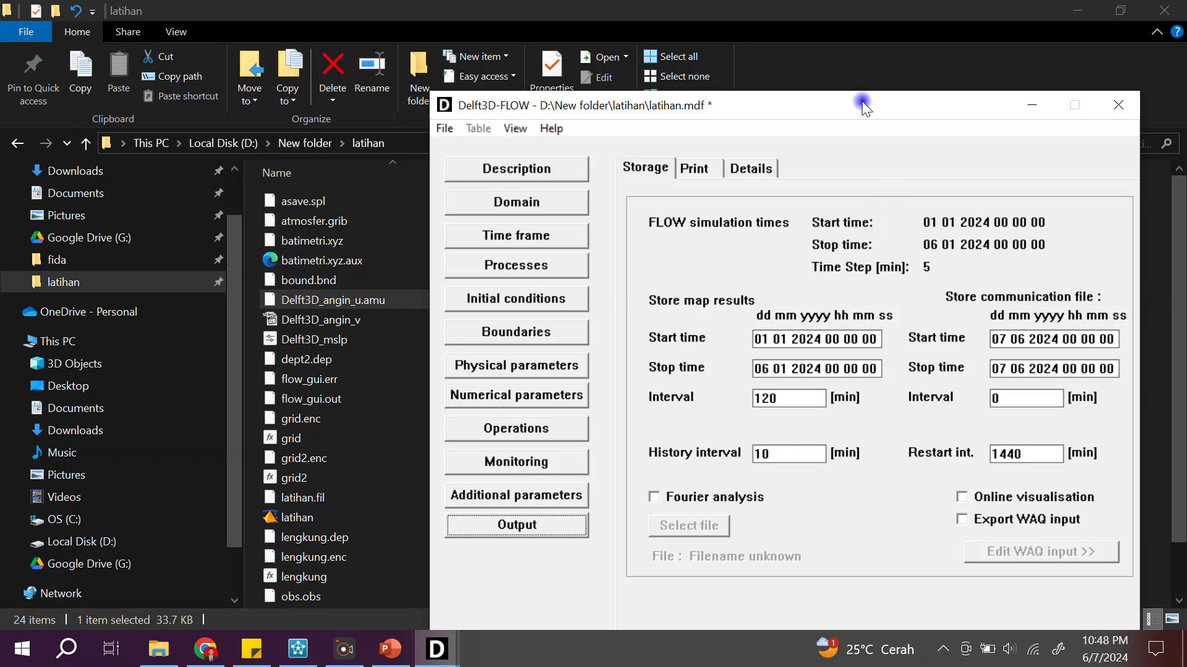
{"action": "left_click_drag", "start_coordinate": [861, 102], "coordinate": [644, 38]}
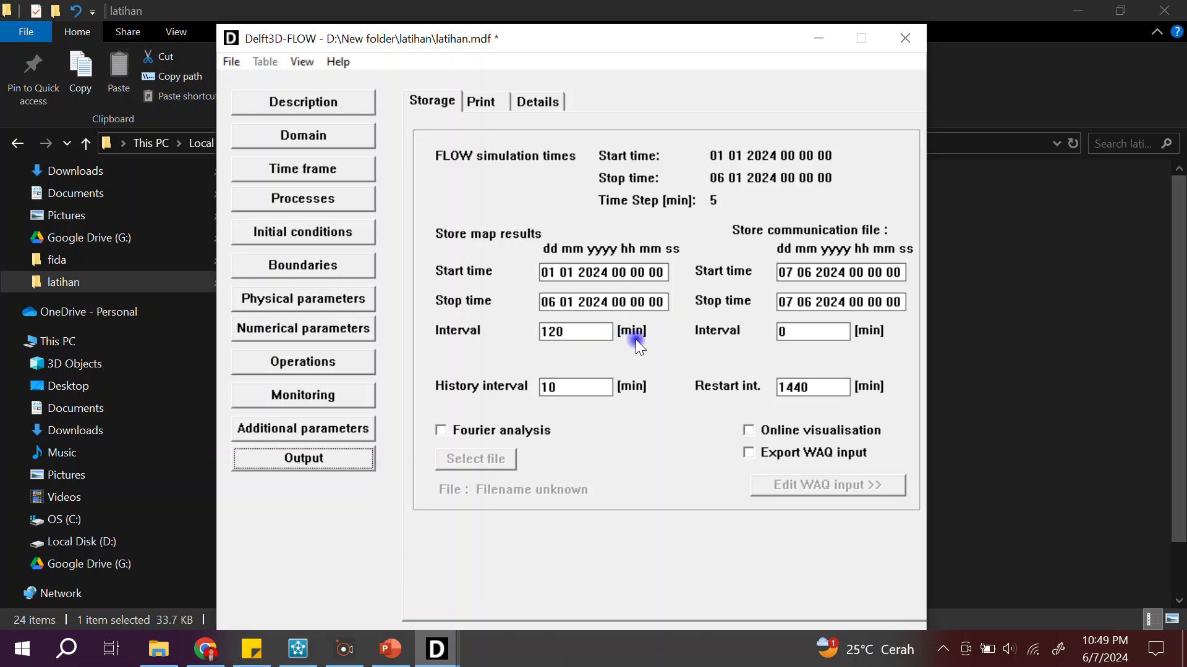
{"action": "left_click", "coordinate": [584, 332]}
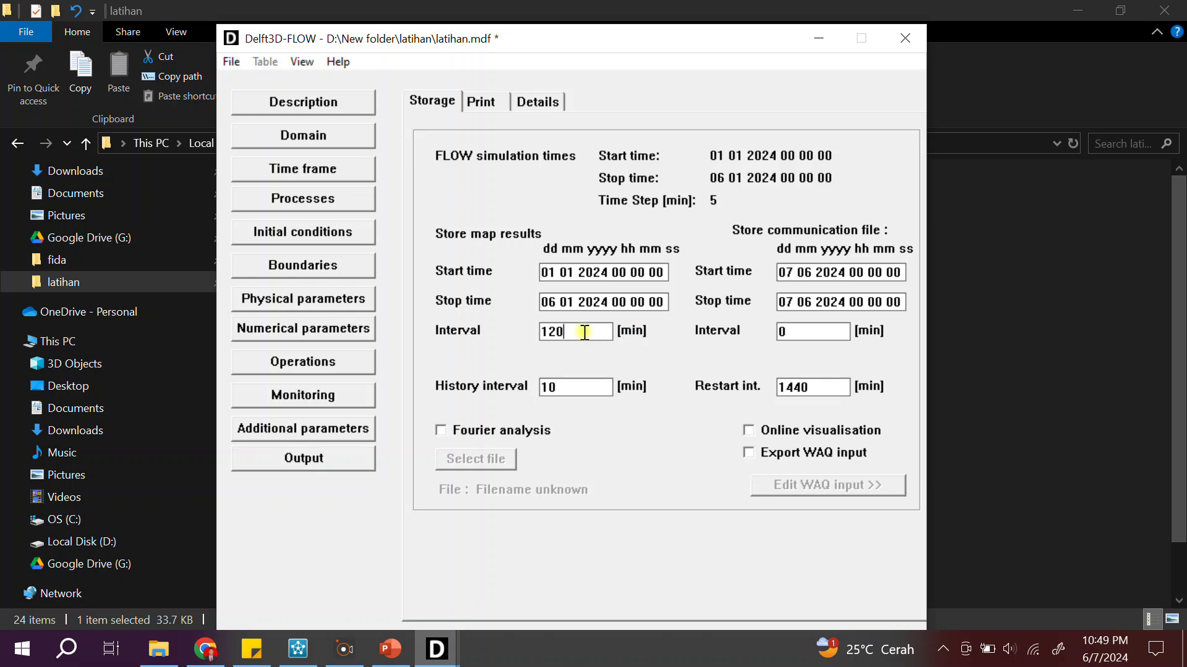
{"action": "left_click_drag", "start_coordinate": [584, 332], "coordinate": [511, 335]}
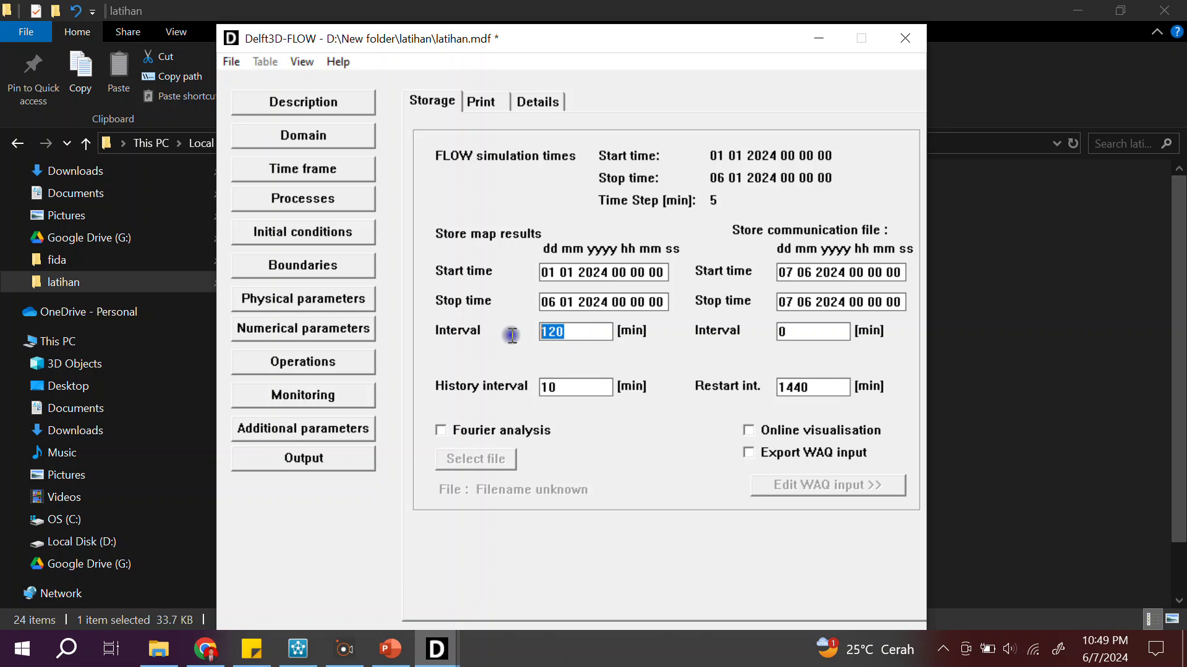
{"action": "type", "text": "60"}
- Set the output history interval to 60 minutes and the restart interval to 0 minutes
{"action": "left_click_drag", "start_coordinate": [558, 389], "coordinate": [501, 400]}
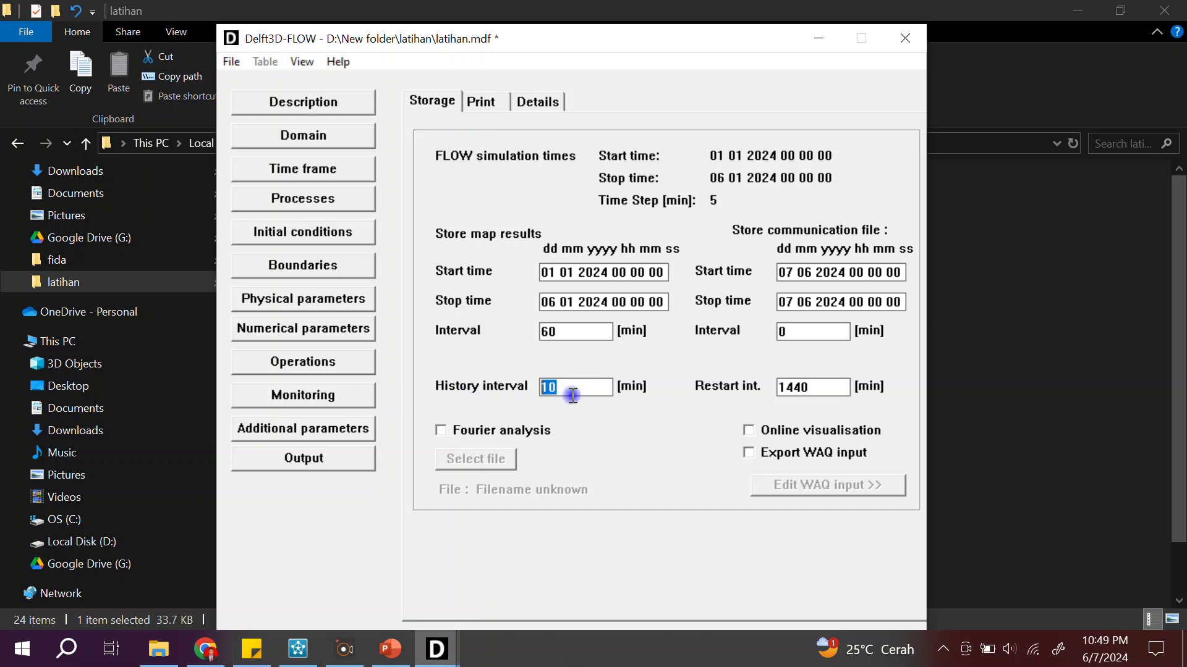
{"action": "type", "text": "60"}
{"action": "double_click", "coordinate": [829, 386]}
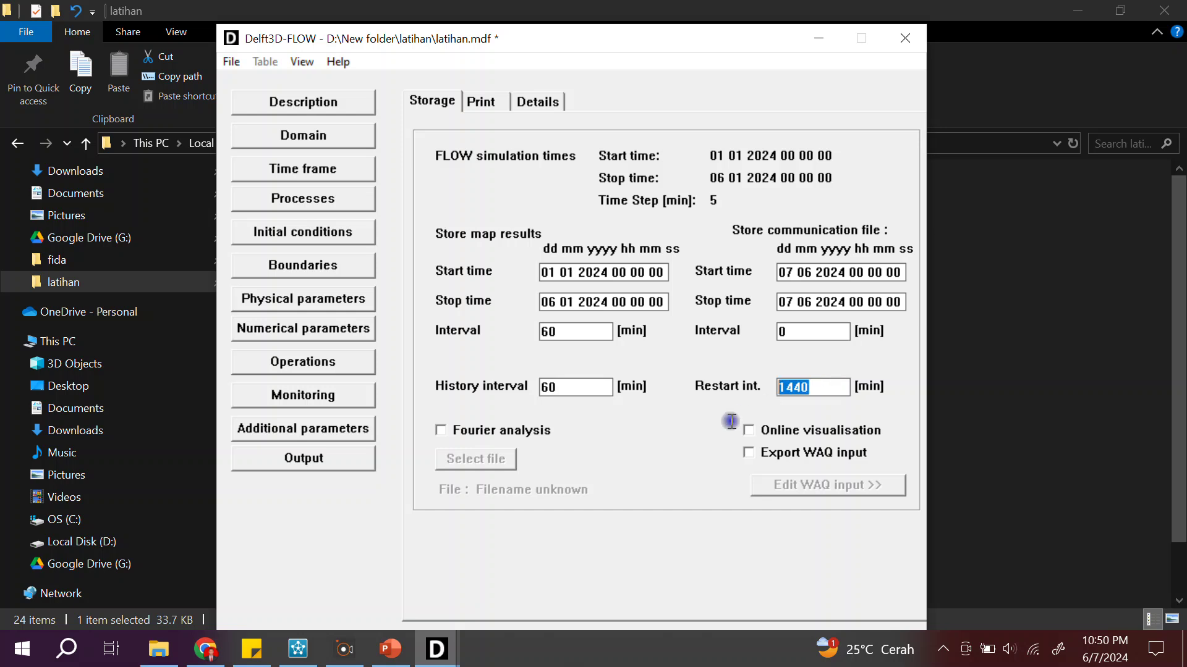
{"action": "type", "text": "0"}
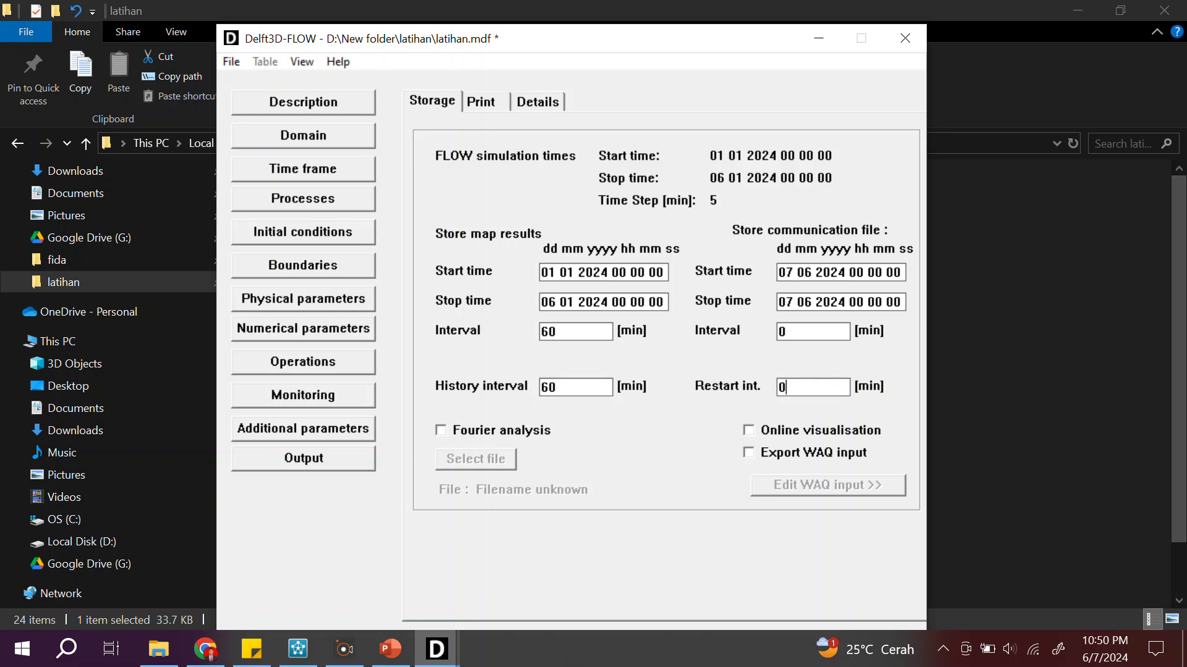
{"action": "left_click", "coordinate": [345, 459]}
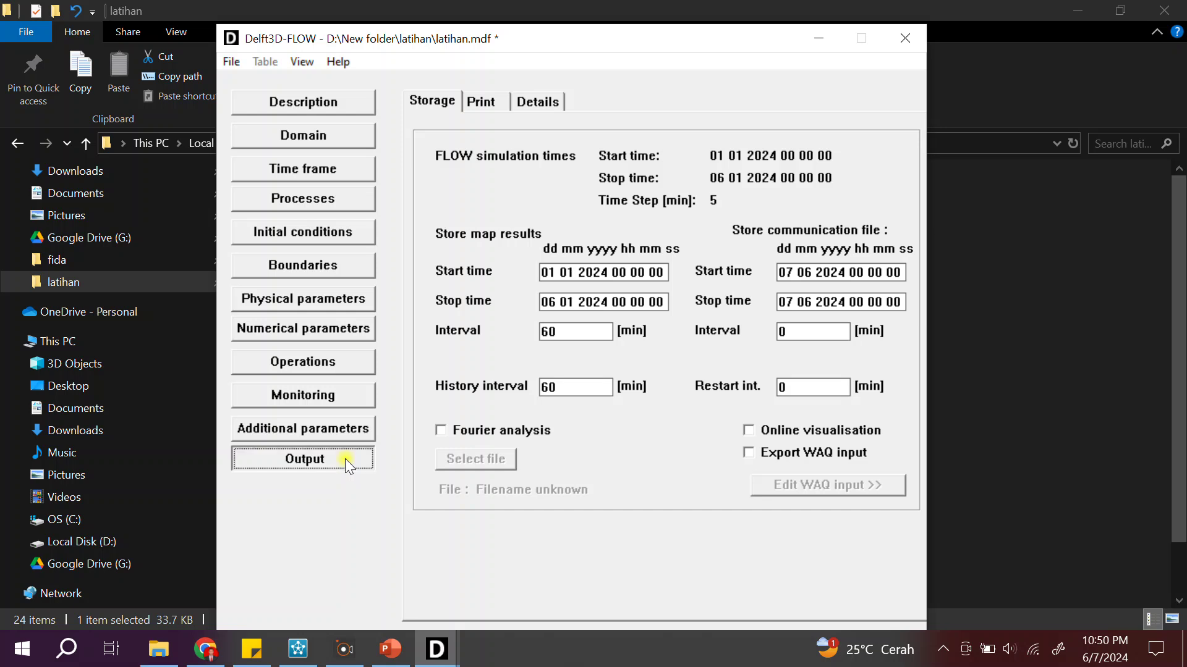
- Save all of the model's input data and close the Visualisation Area window
{"action": "left_click", "coordinate": [227, 60]}
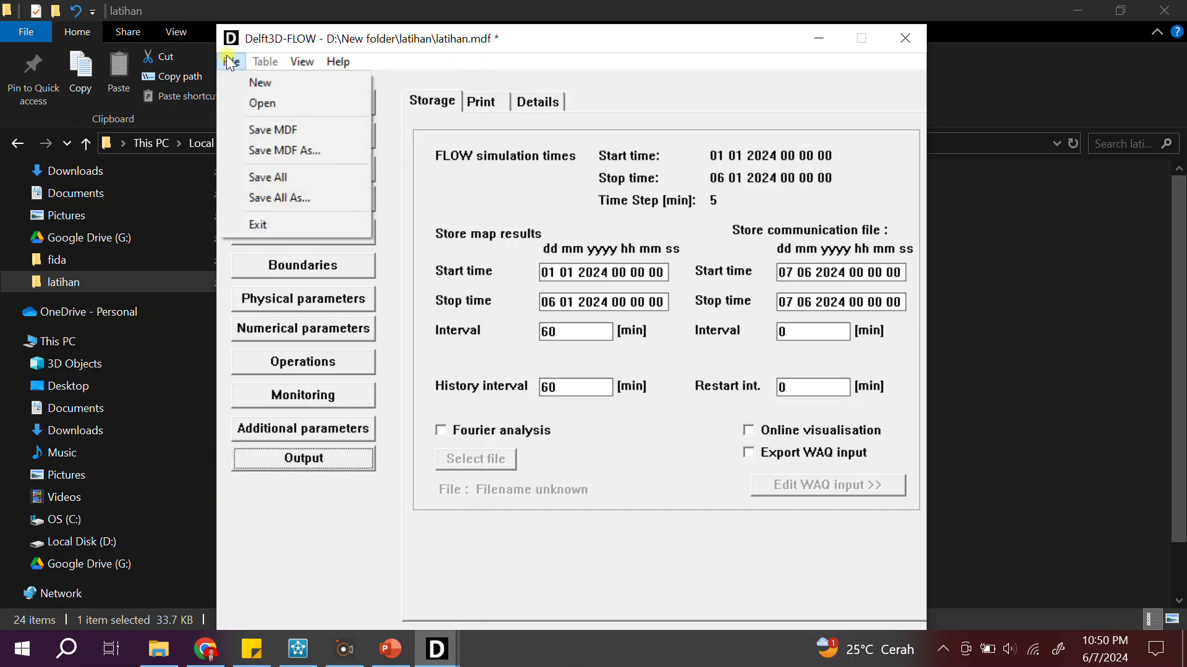
{"action": "left_click", "coordinate": [296, 179]}
{"action": "left_click", "coordinate": [701, 309]}
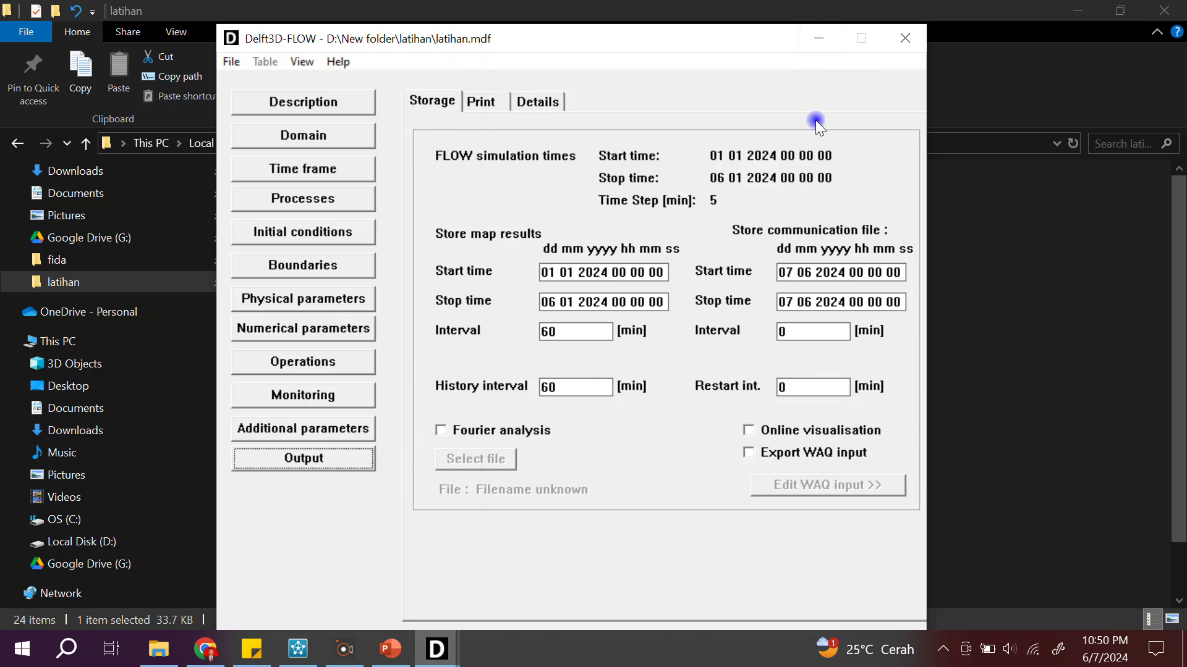
{"action": "left_click", "coordinate": [437, 650]}
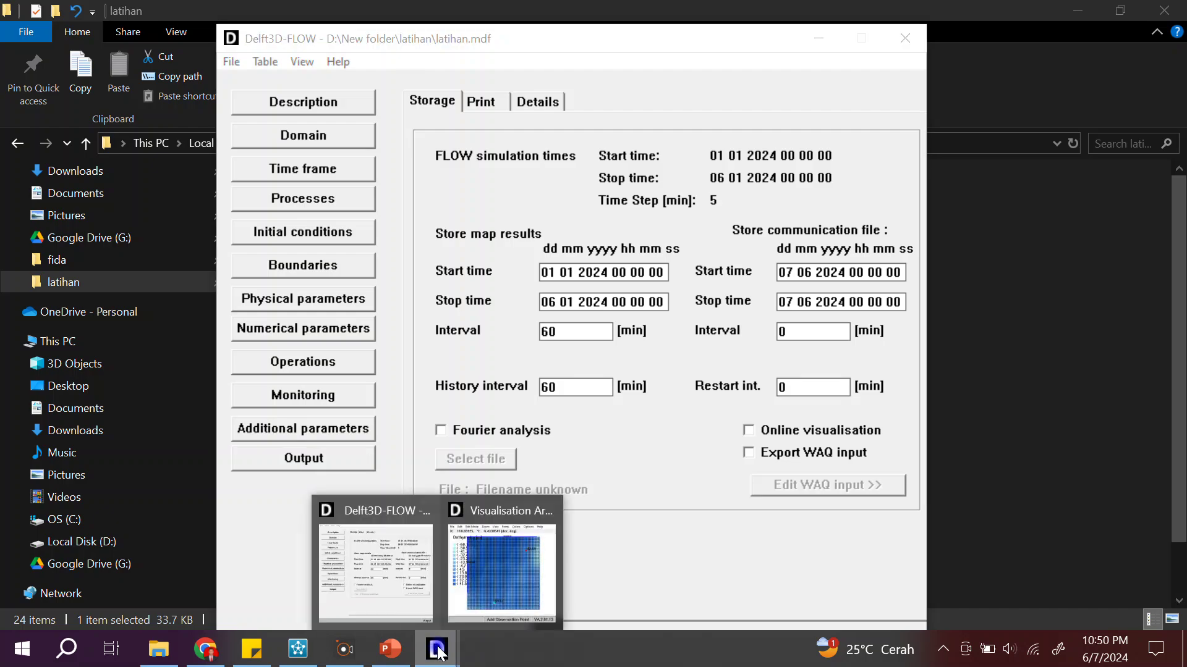
{"action": "left_click", "coordinate": [547, 511]}
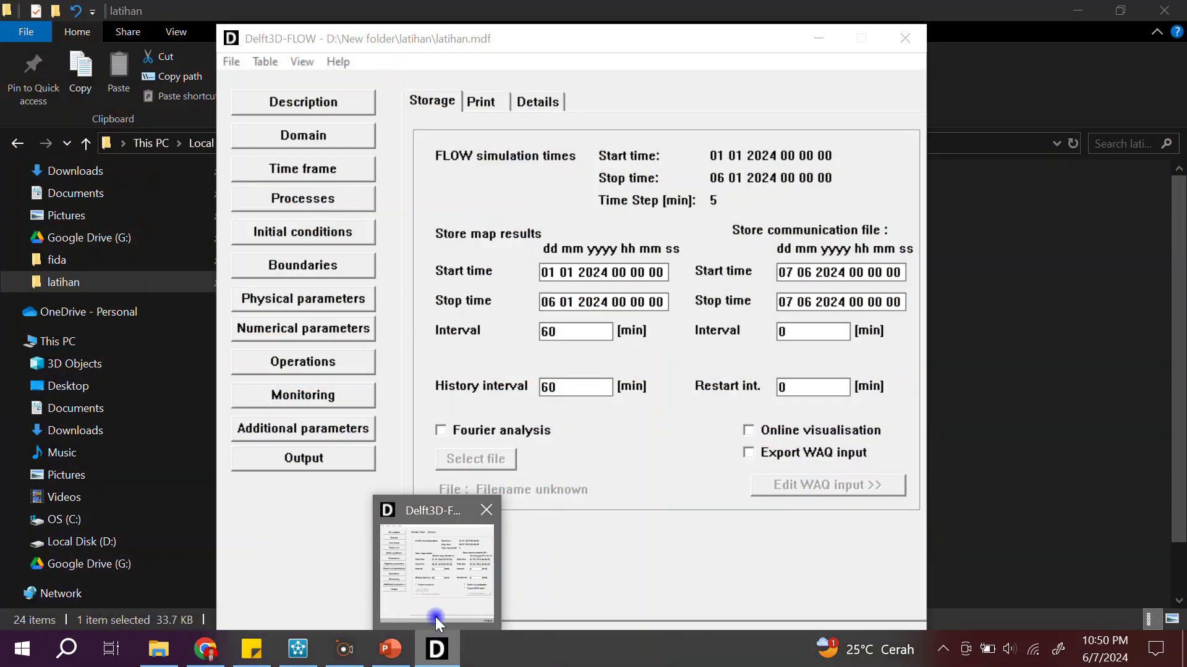
- Switch to the Delft3D Hydrodynamics launcher and start the single-domain FLOW simulation with latihan.mdf as the input file
{"action": "left_click", "coordinate": [304, 660]}
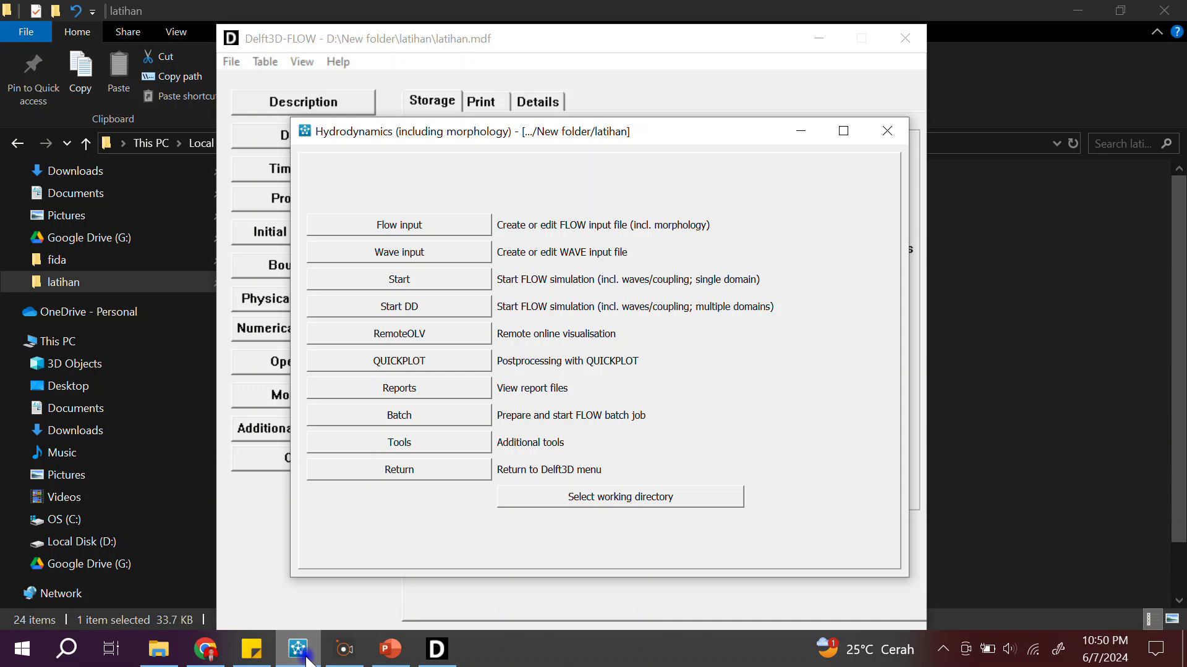
{"action": "left_click", "coordinate": [424, 279]}
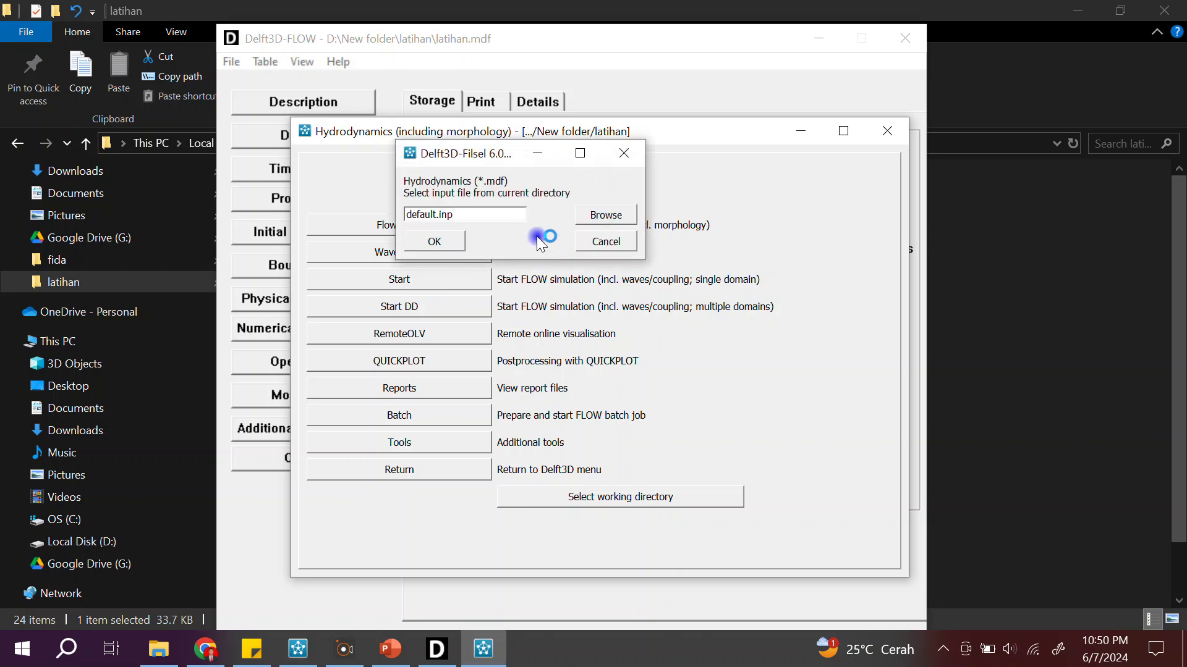
{"action": "left_click", "coordinate": [608, 215]}
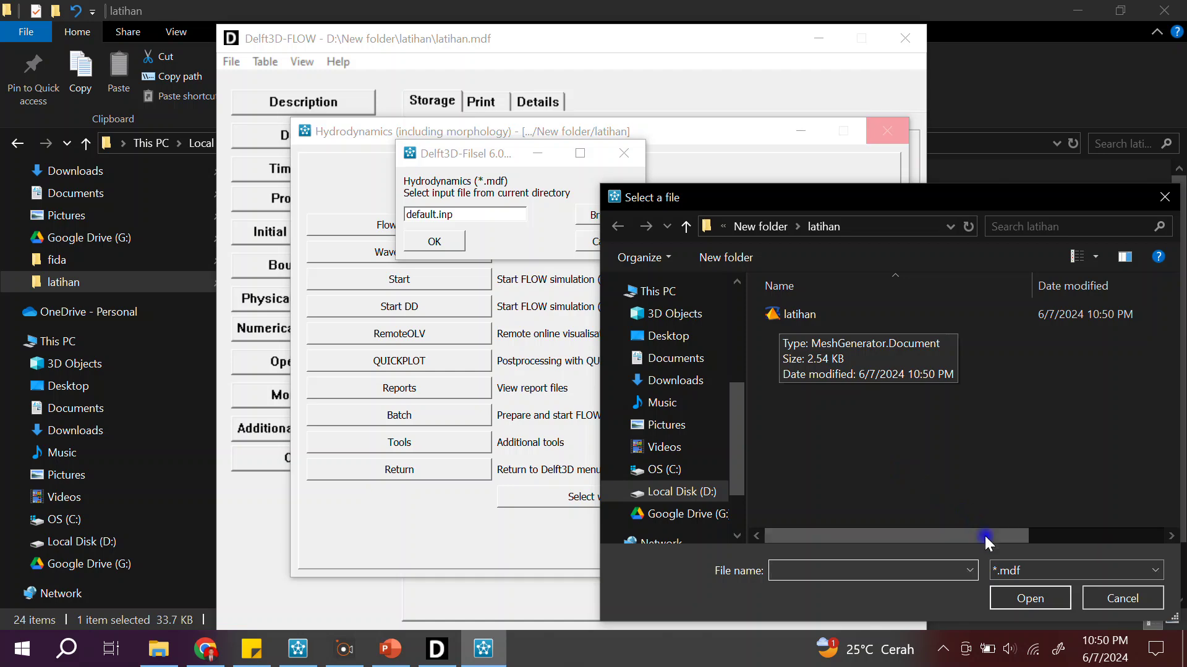
{"action": "left_click", "coordinate": [826, 317]}
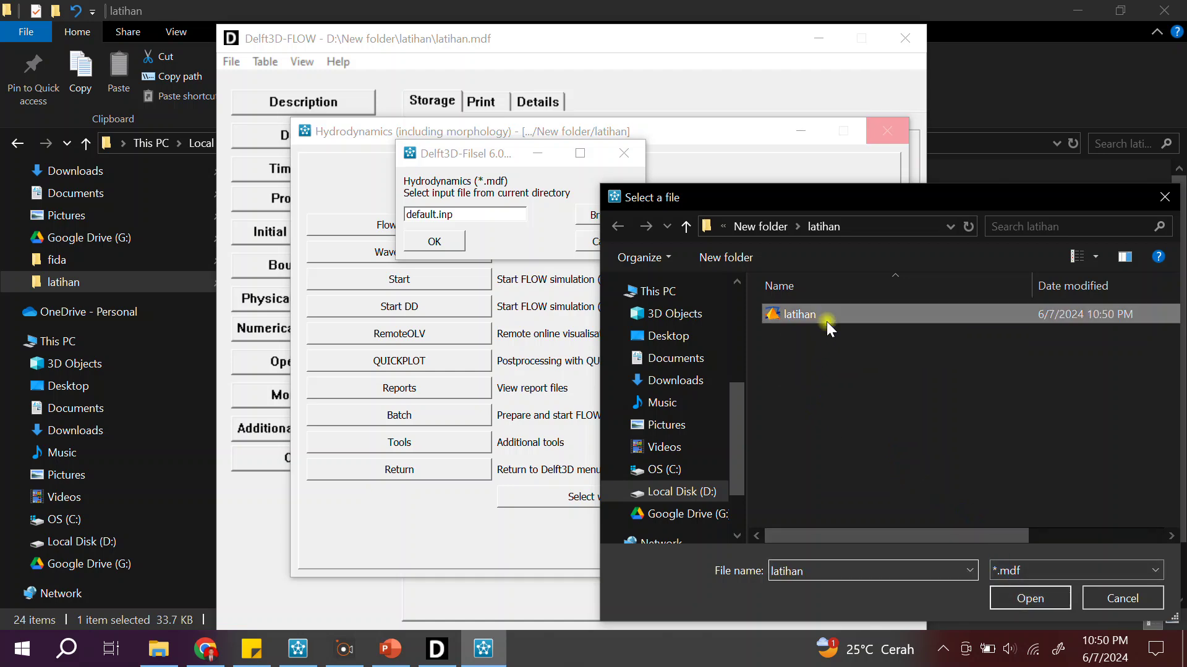
{"action": "left_click", "coordinate": [1014, 599]}
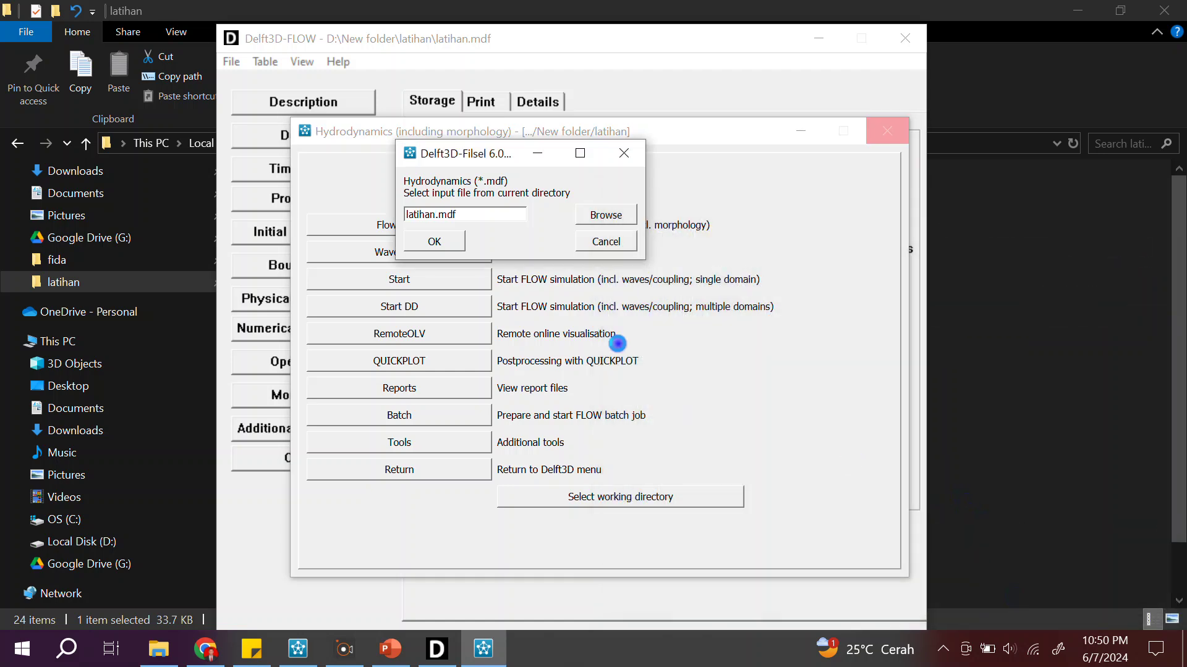
{"action": "left_click", "coordinate": [453, 241]}
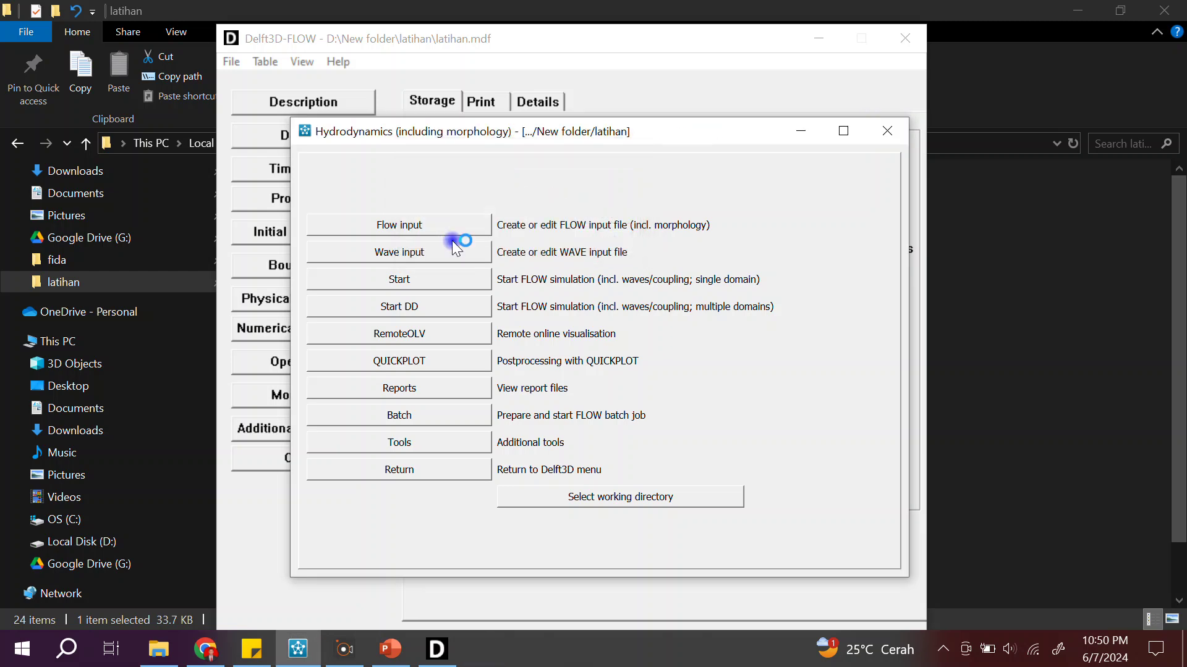